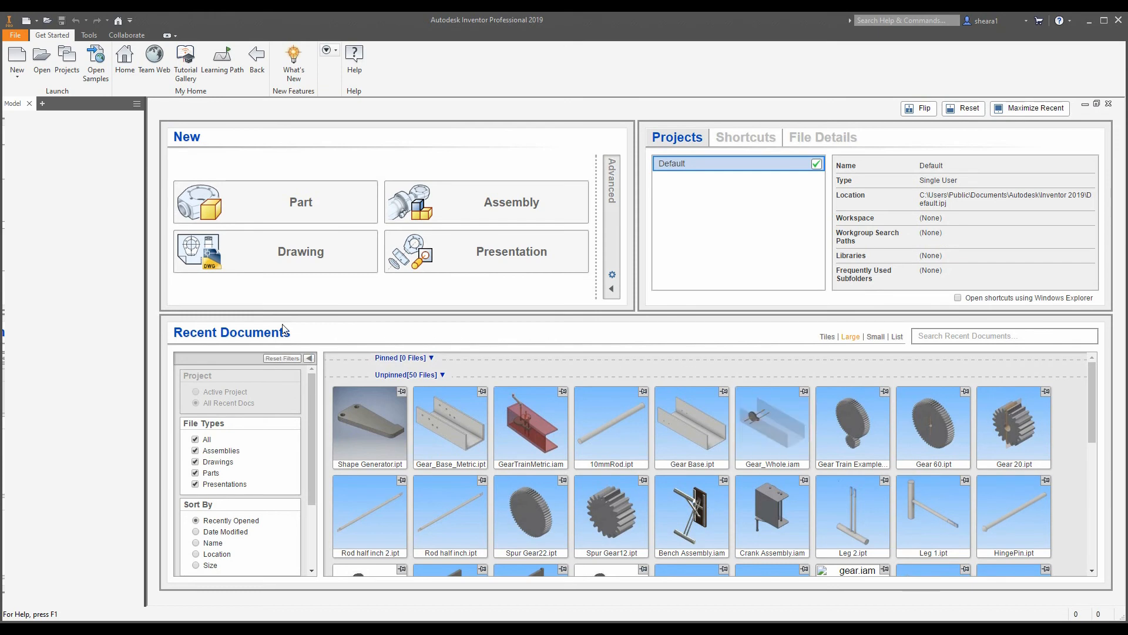
Create a new metric part from the Standard (mm).ipt template, accepting the style library definitions.
click(18, 58)
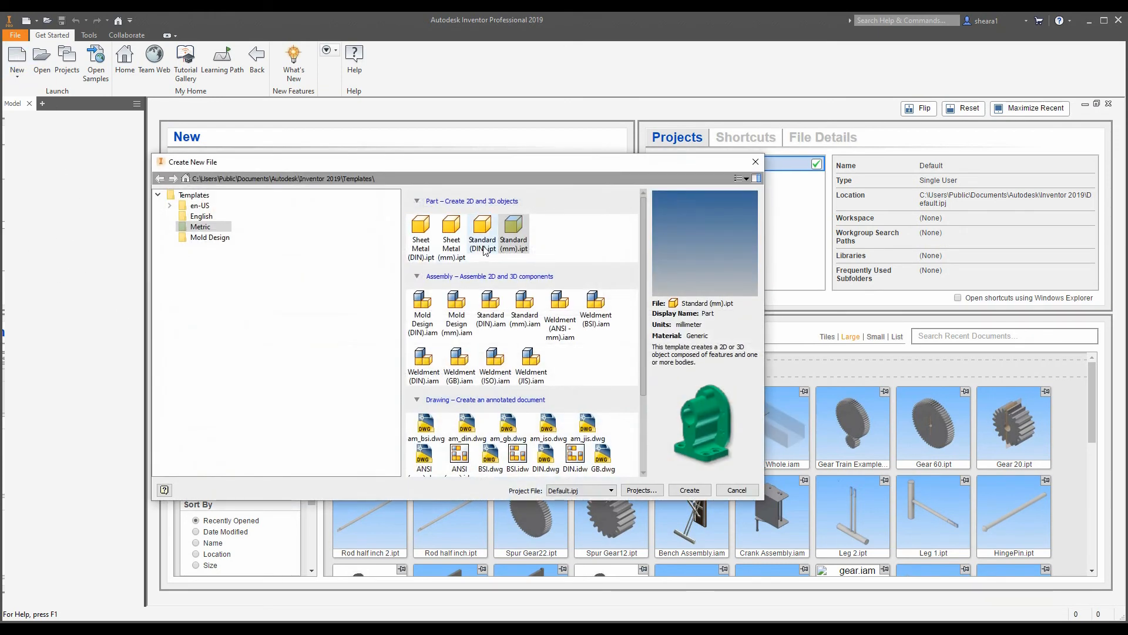
click(516, 241)
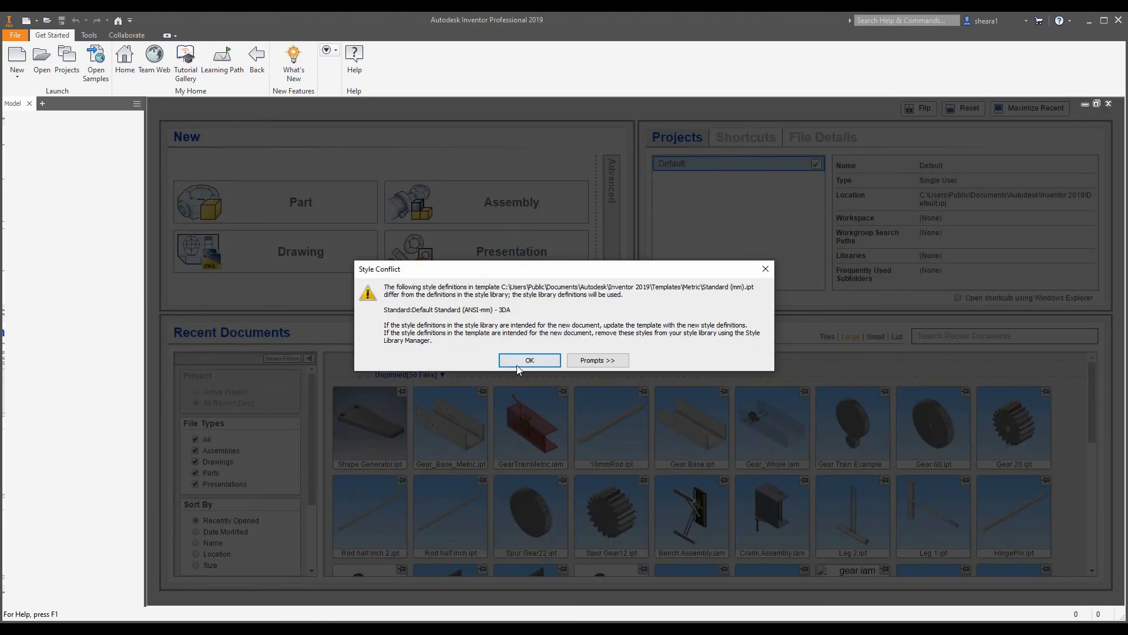
click(526, 360)
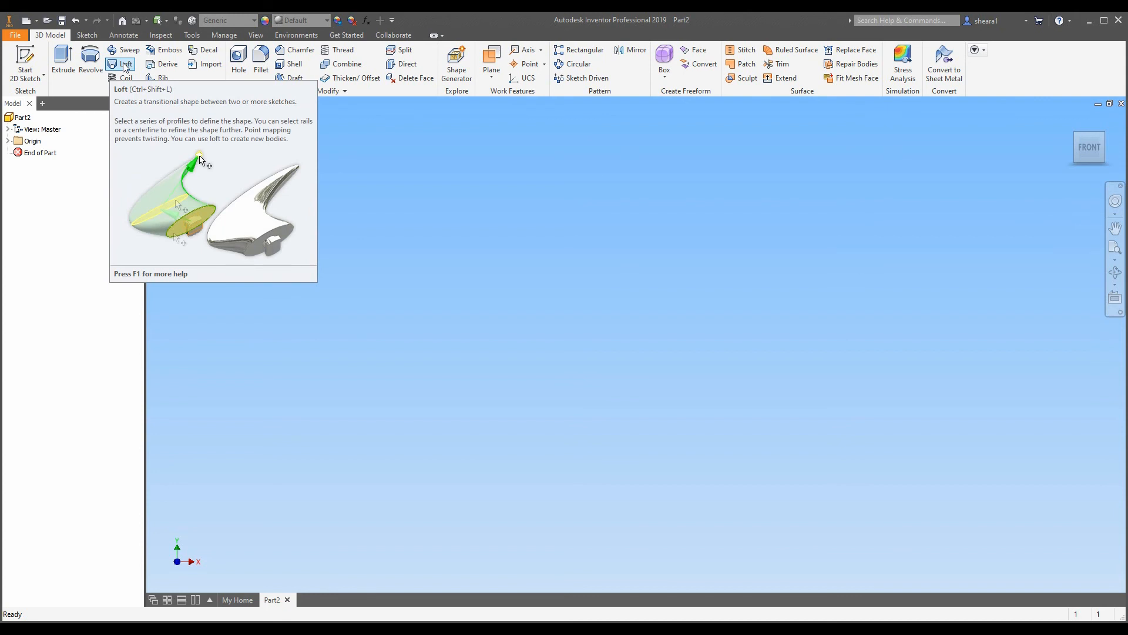
Start a sketch on the horizontal XZ plane and draw a two-point center rectangle at the origin, 90 mm high and 140 mm wide.
click(28, 56)
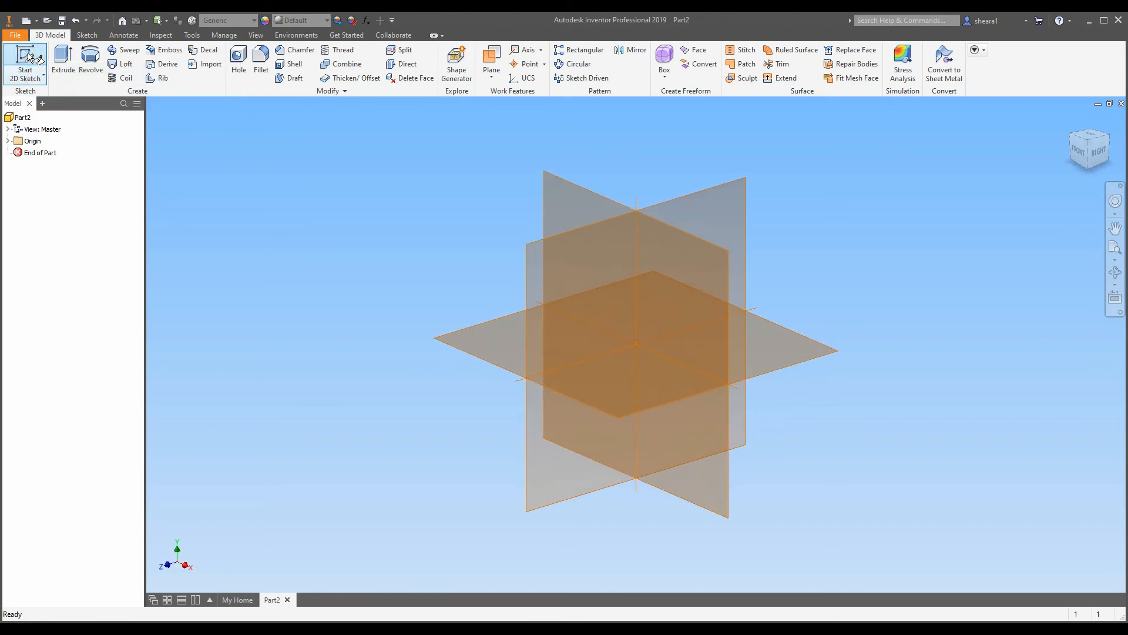
click(465, 352)
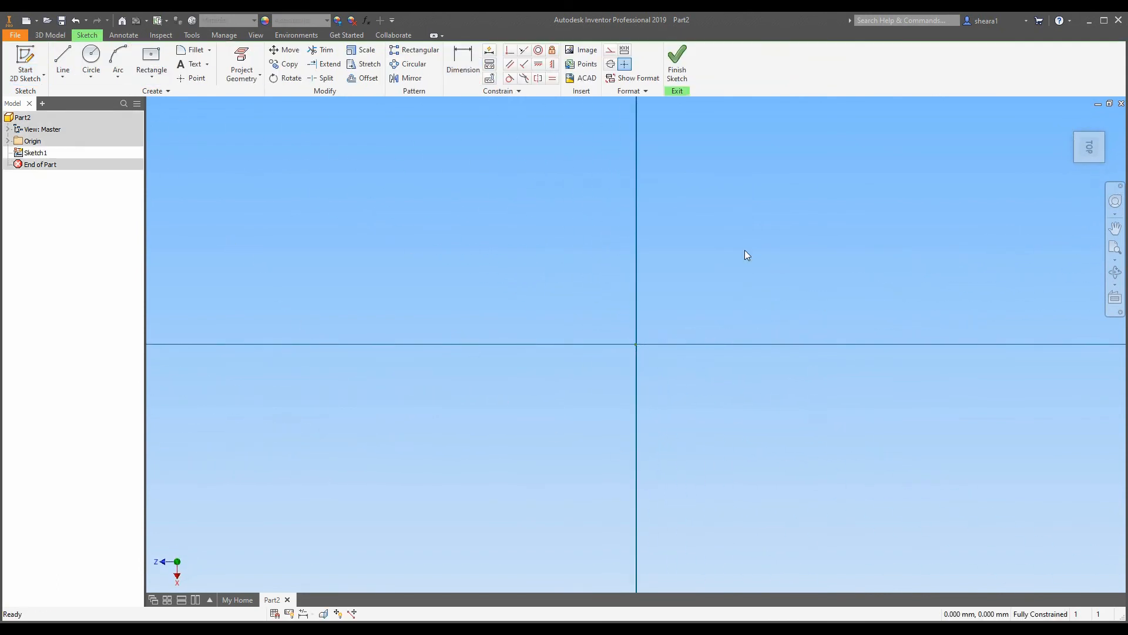
click(151, 76)
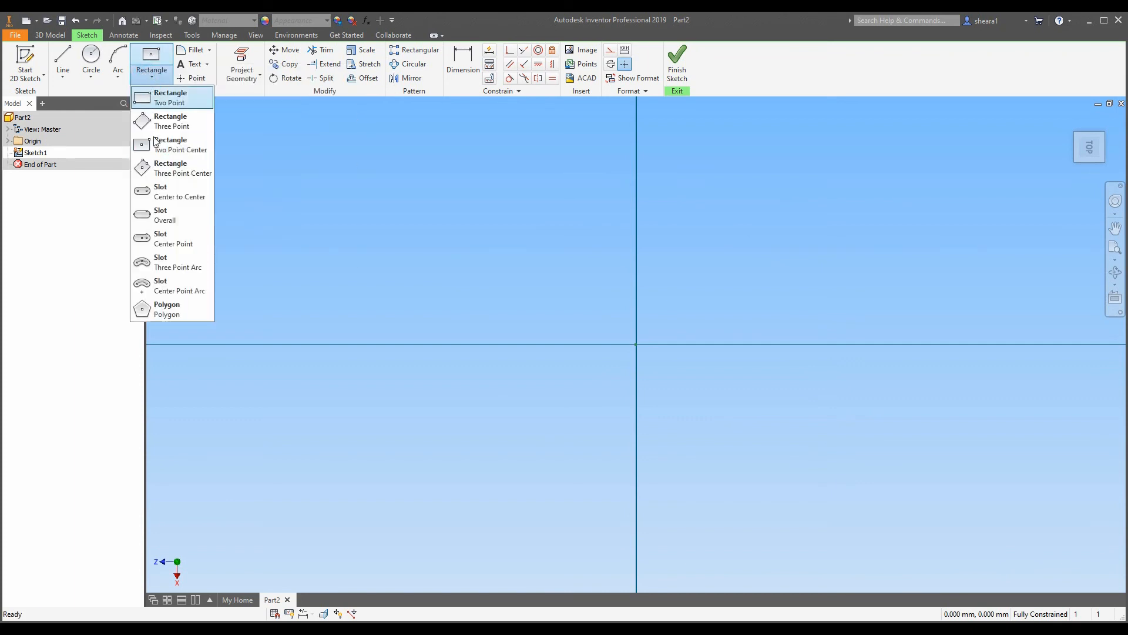
click(160, 144)
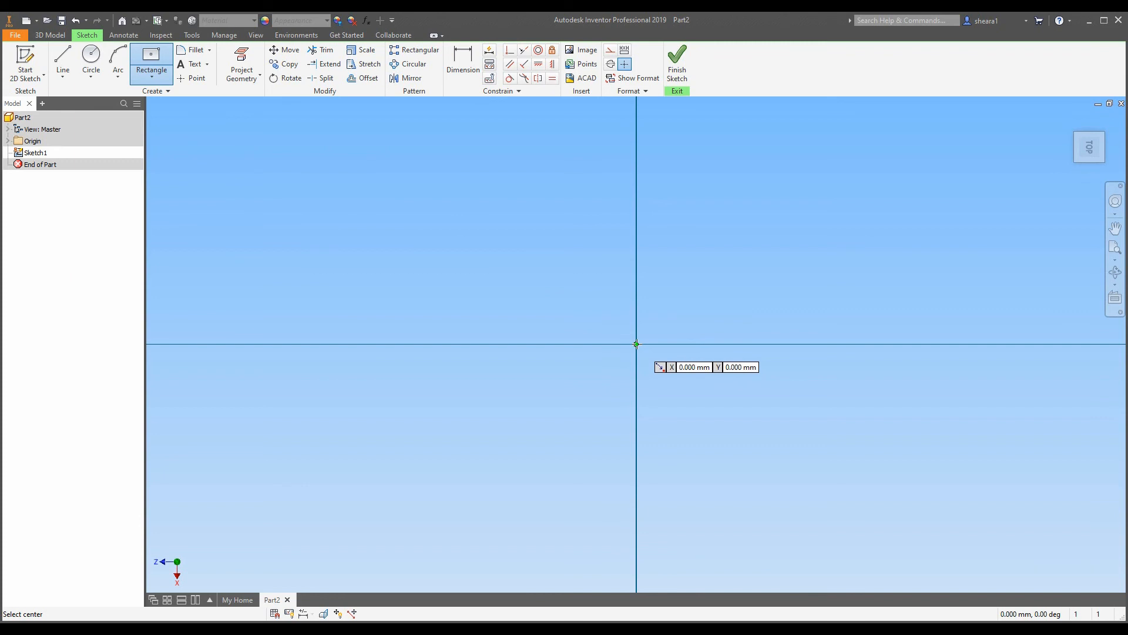
click(637, 344)
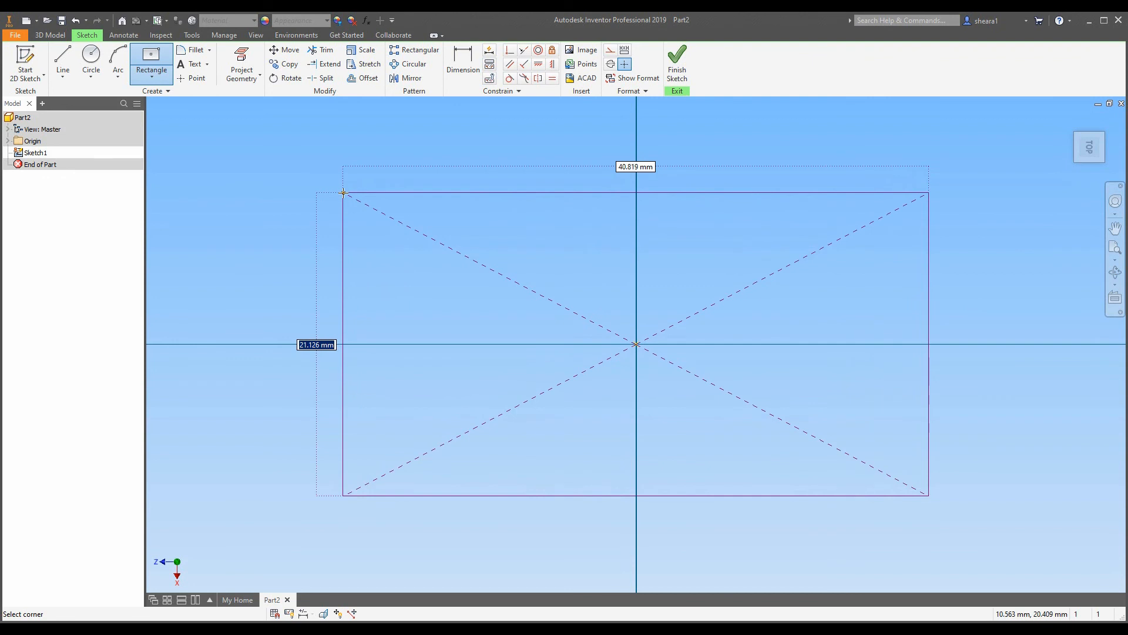
scroll(443, 282, down, 3)
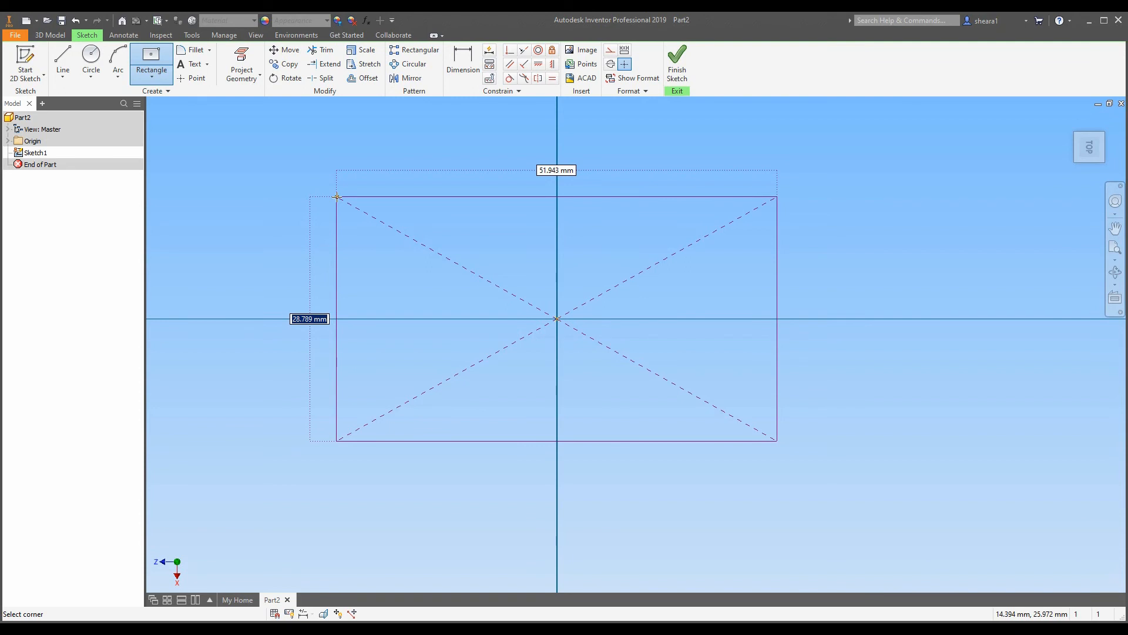
text(90)
key(Tab)
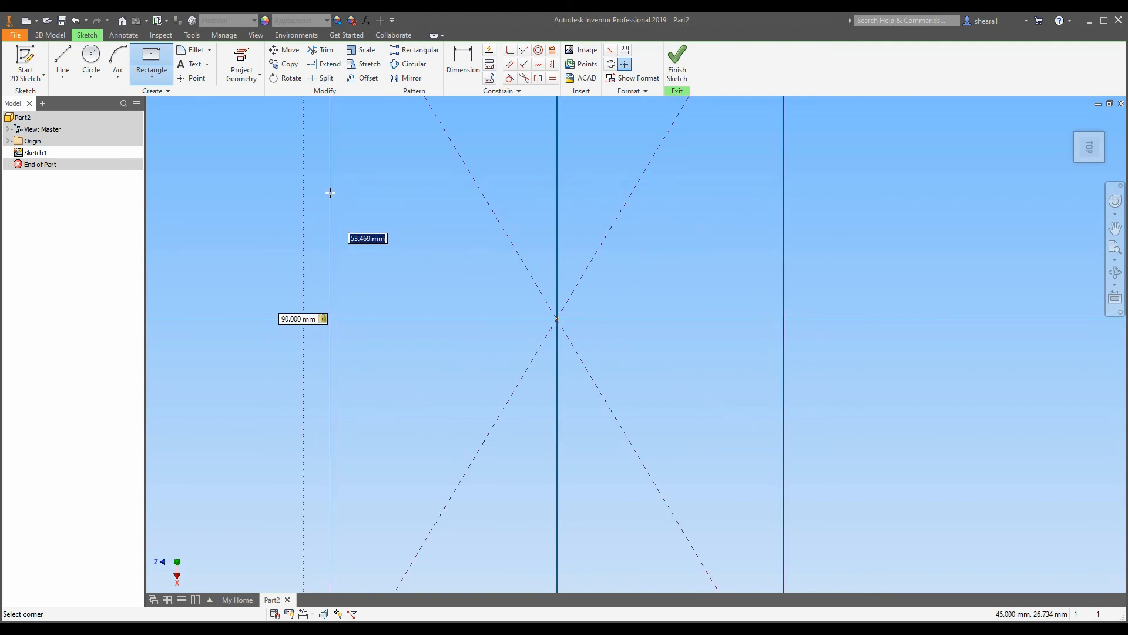
text(140)
key(Return)
scroll(420, 279, down, 5)
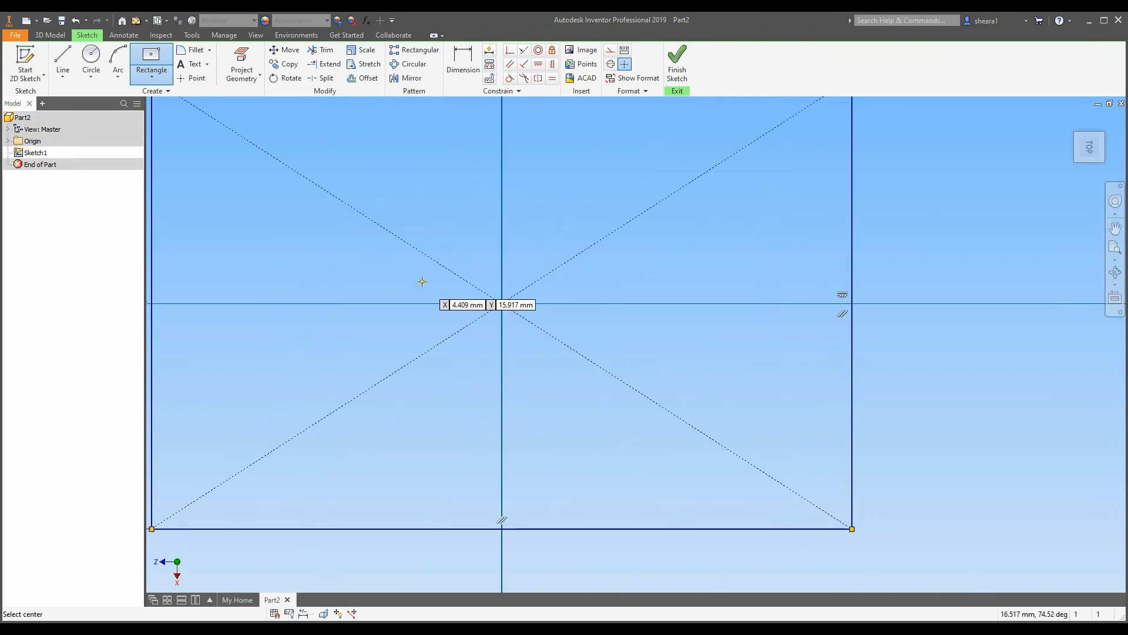
middle_drag(471, 303, 504, 372)
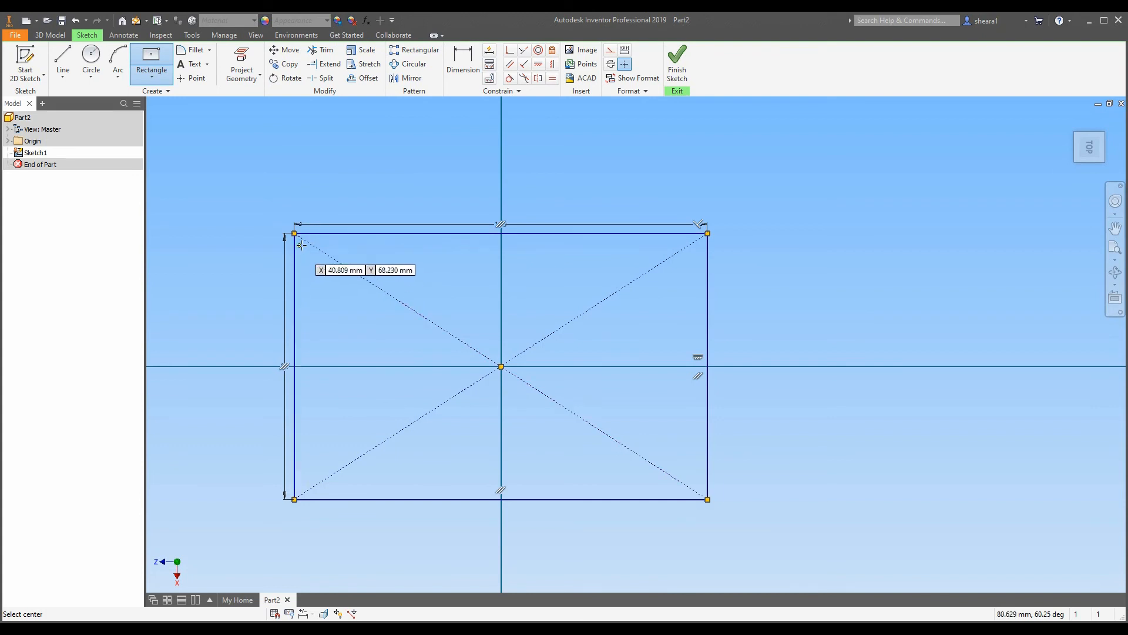
Set an 8 mm equal-distance 2D chamfer and apply it to the rectangle's upper-left corner.
click(210, 50)
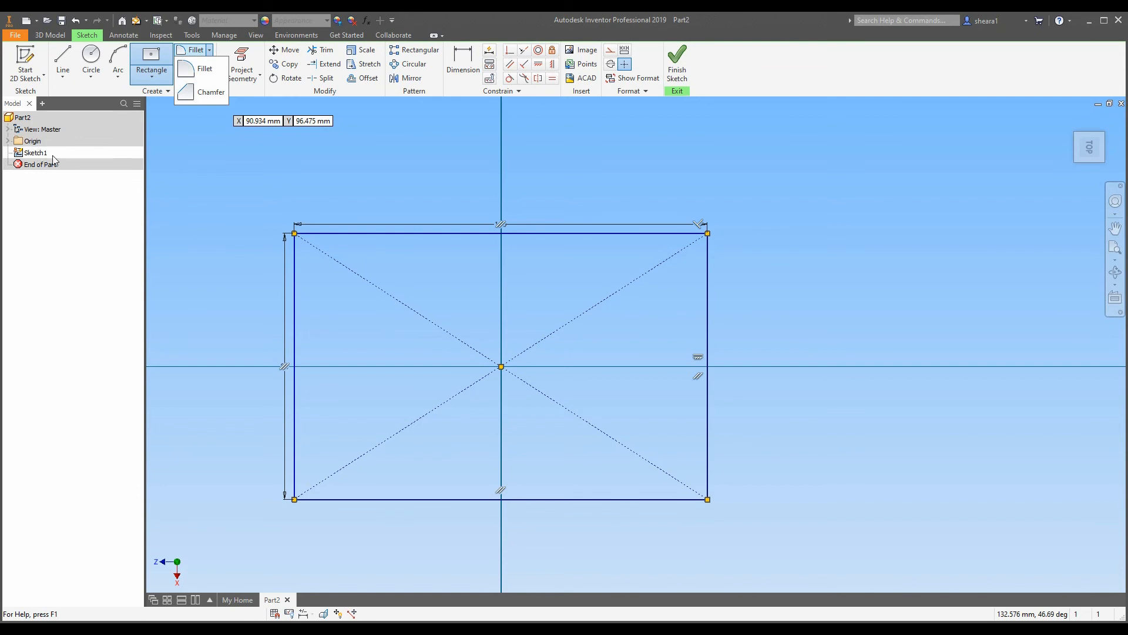
click(210, 93)
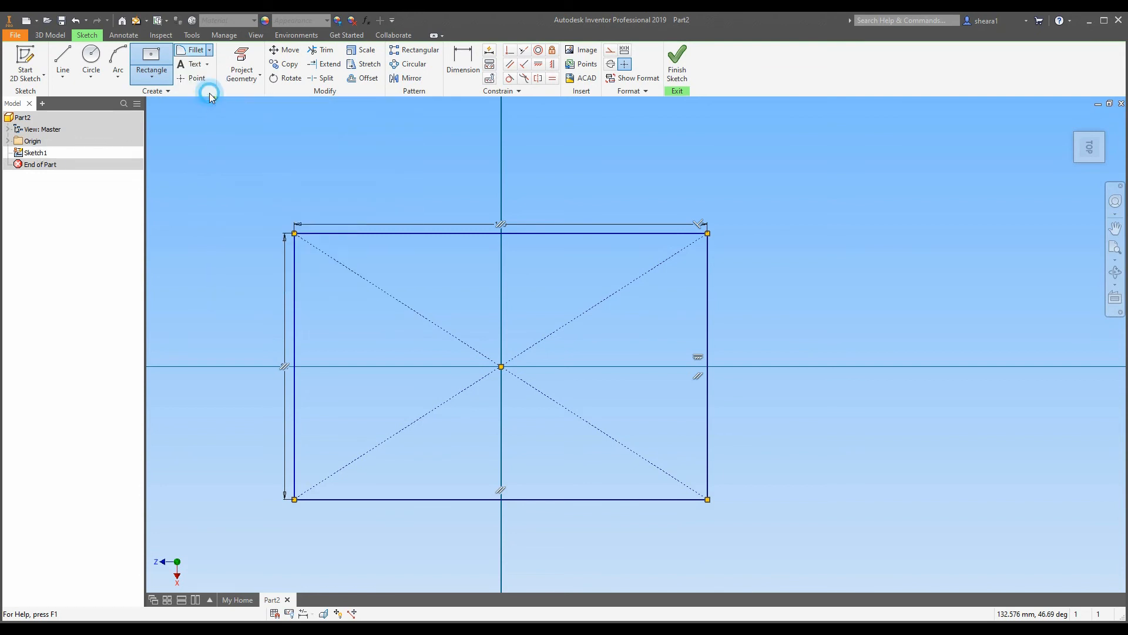
double_click(224, 139)
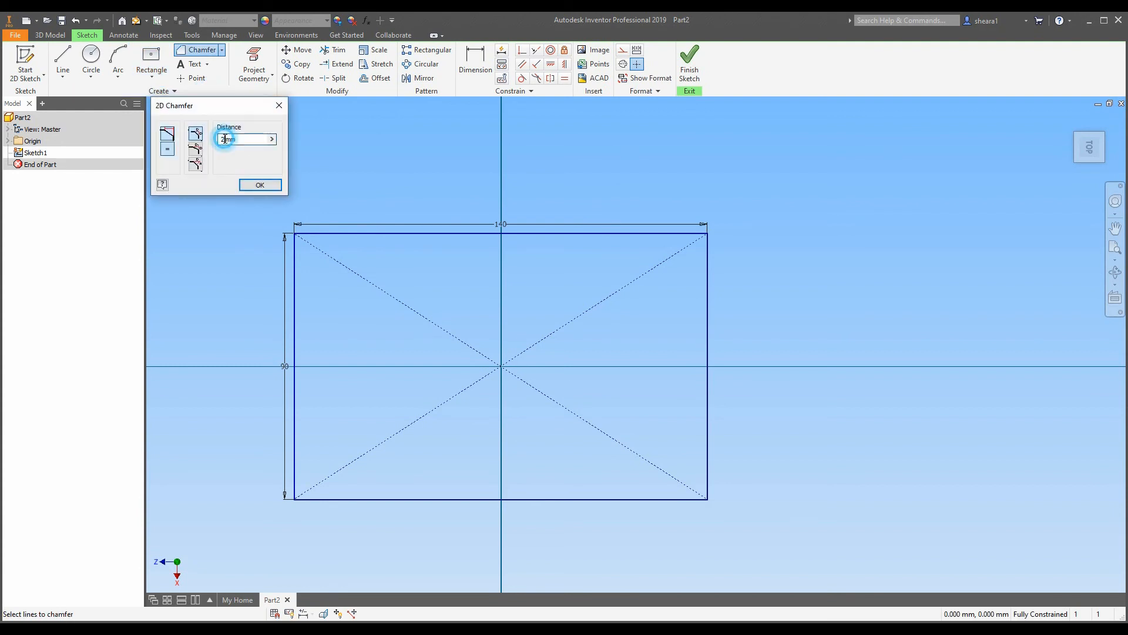
text(8)
click(222, 103)
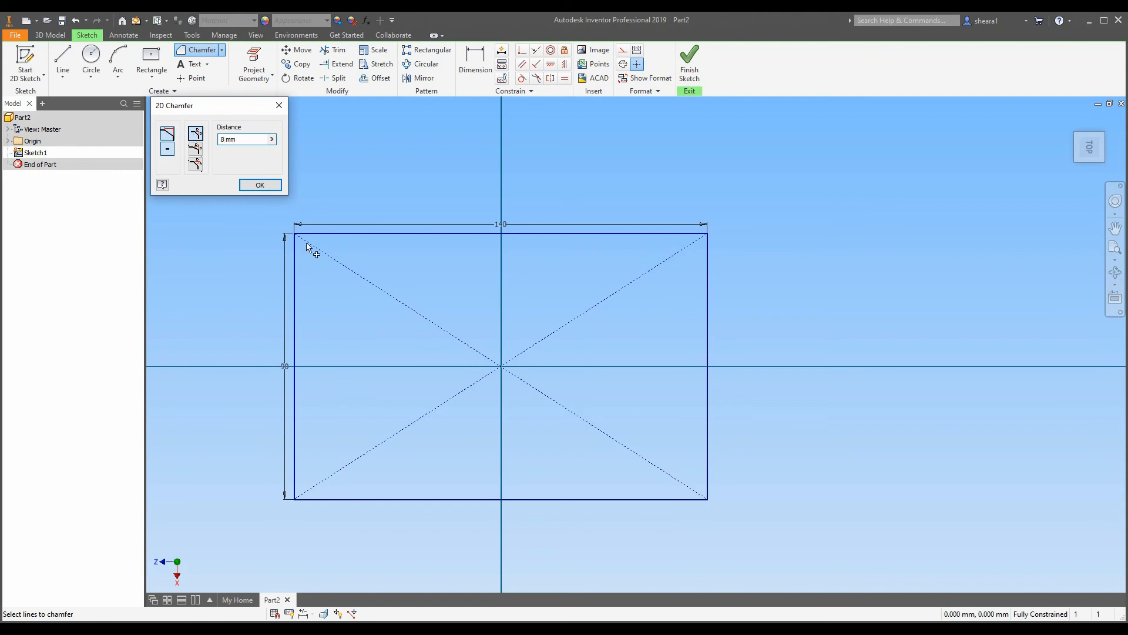
click(293, 266)
click(318, 234)
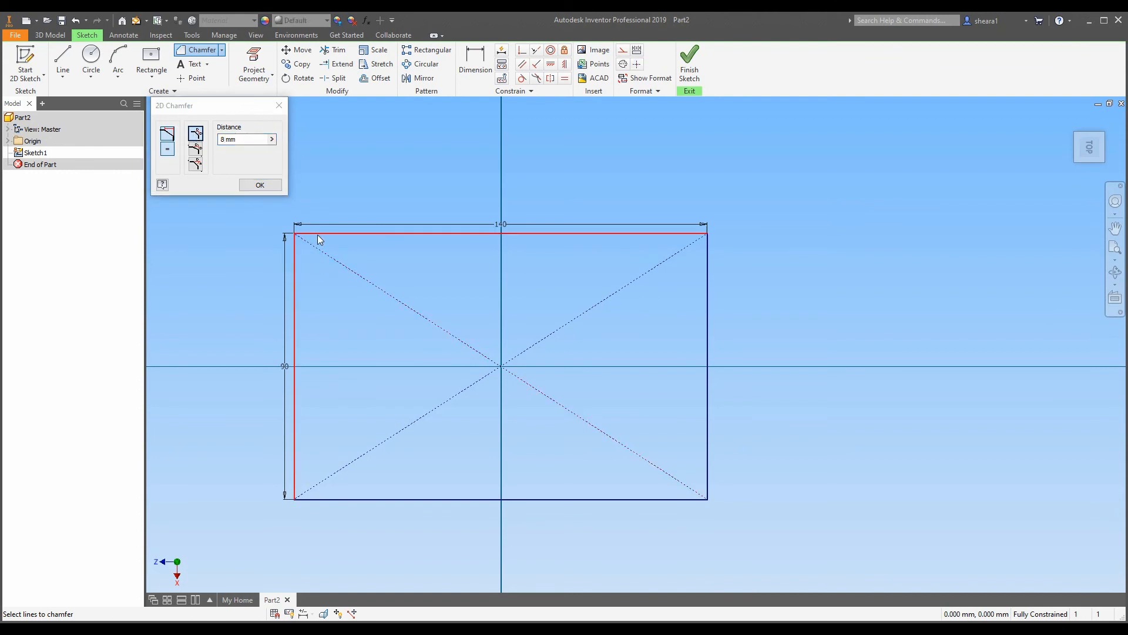
click(319, 238)
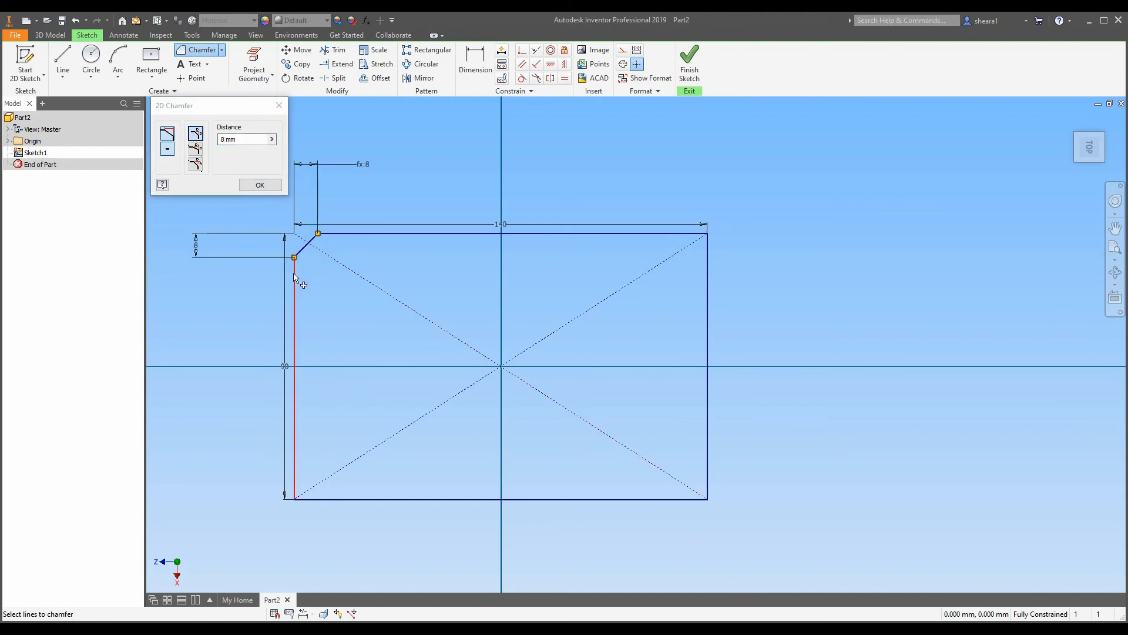
Chamfer the rectangle's remaining three corners at 8 mm and close the chamfer settings.
click(665, 234)
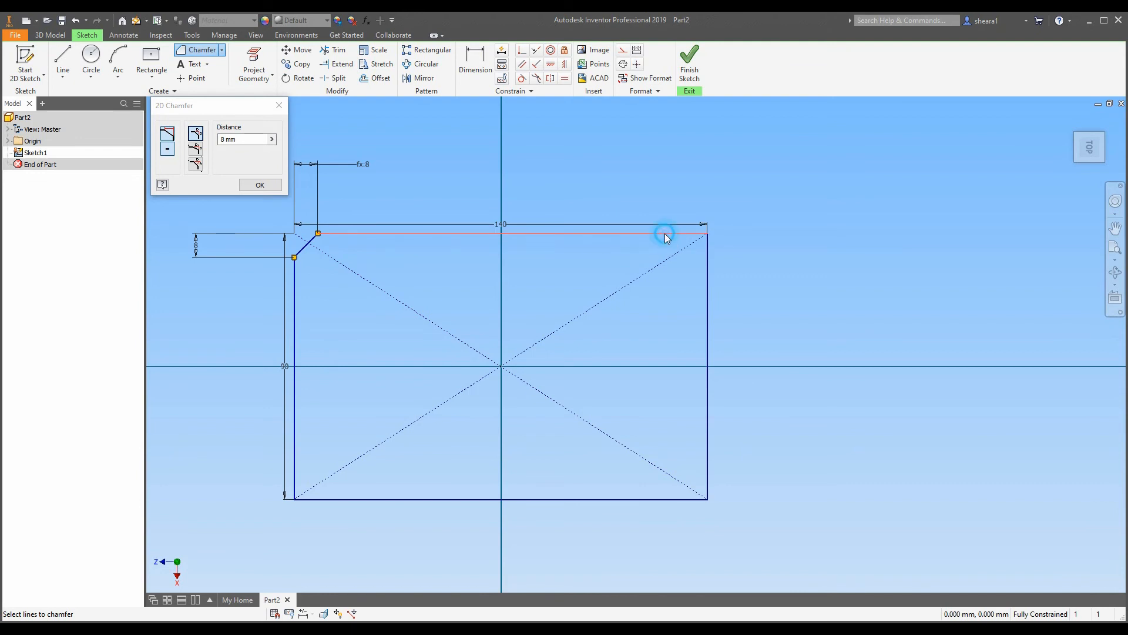
click(708, 283)
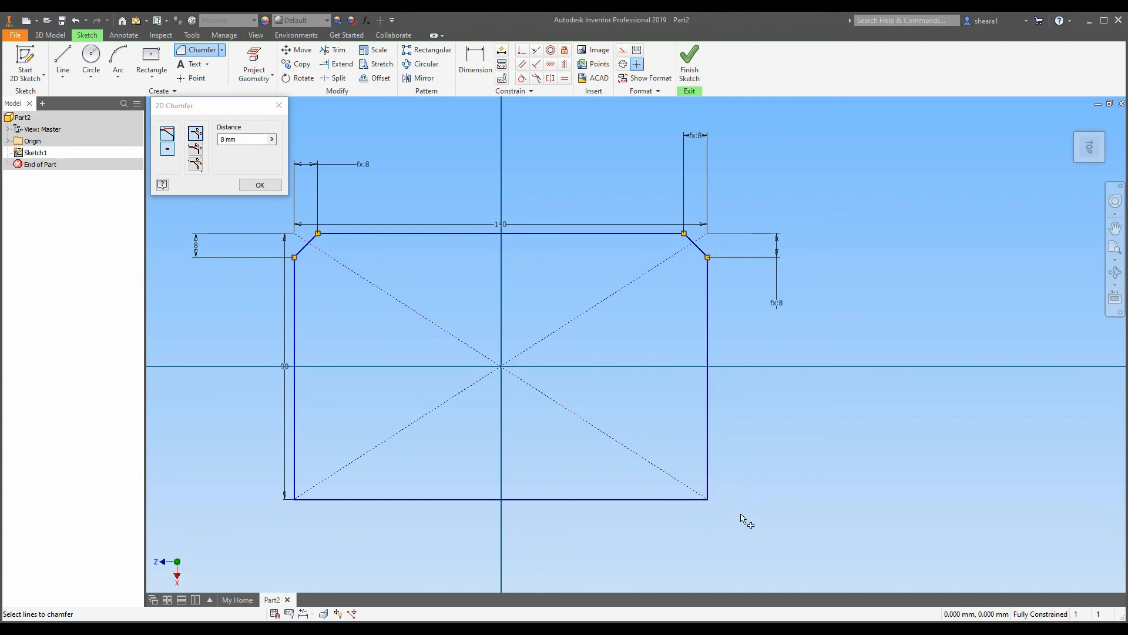
click(707, 465)
click(678, 500)
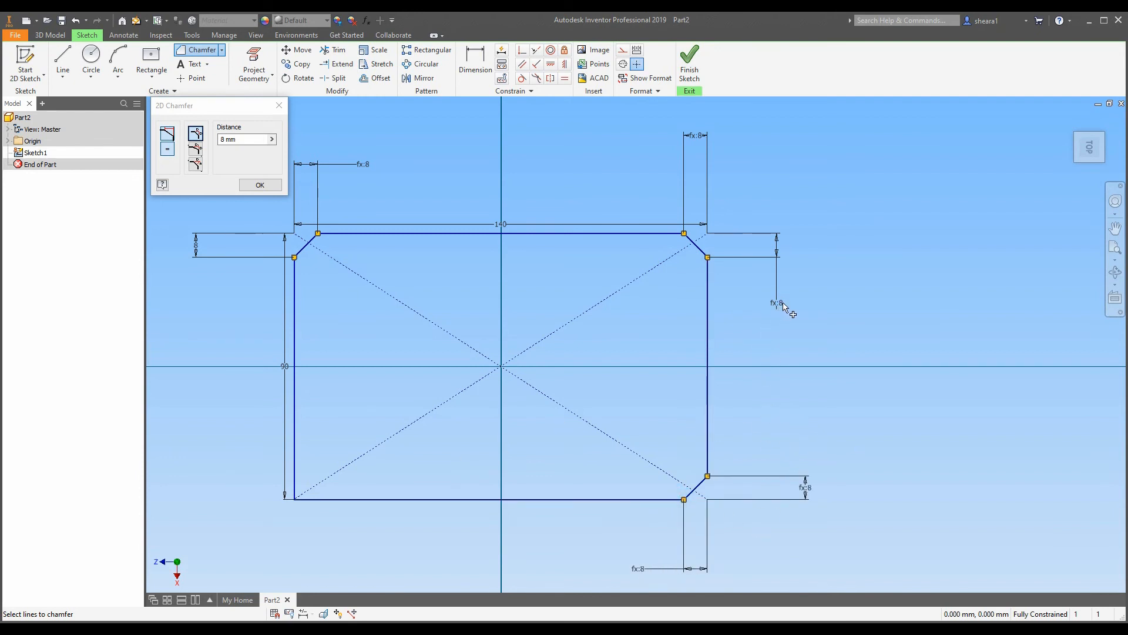
click(294, 479)
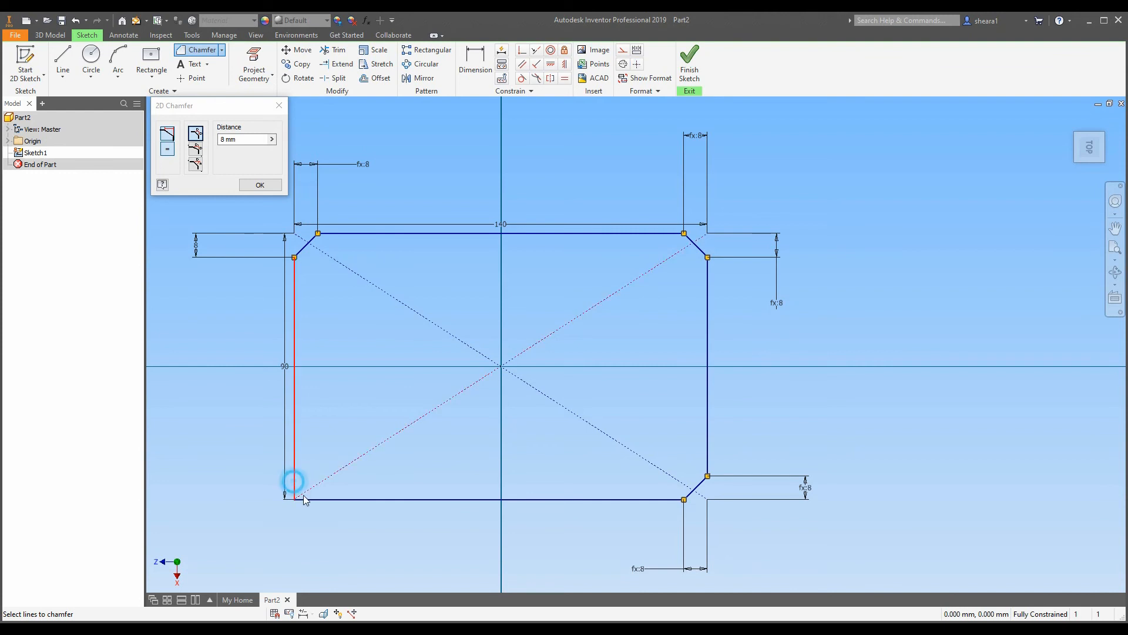
click(308, 500)
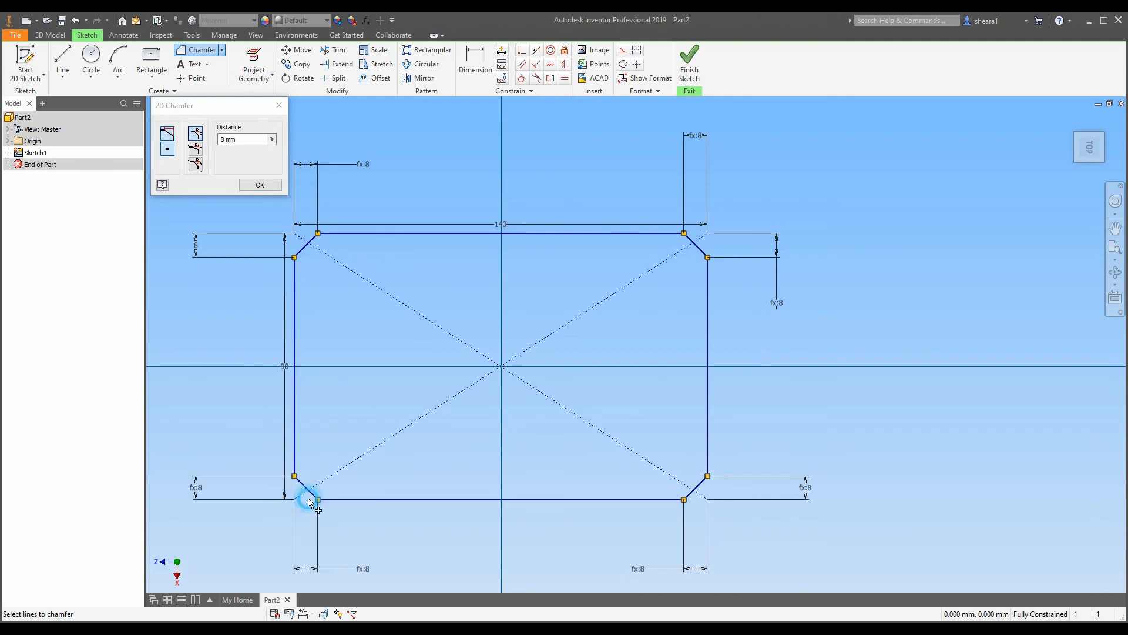
click(250, 186)
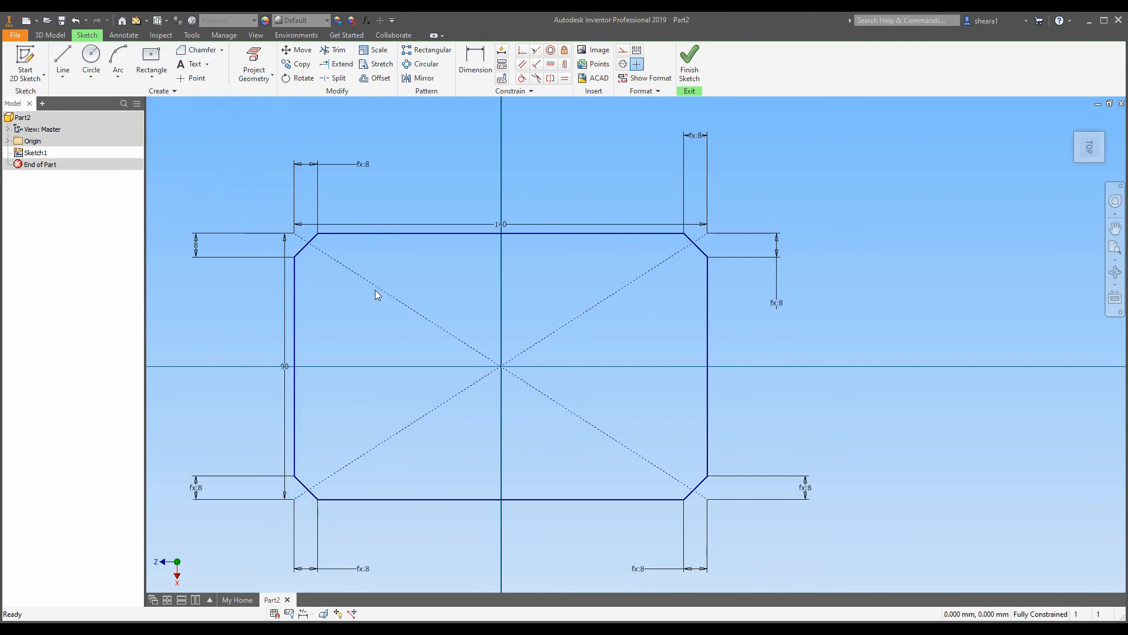
Finish the sketch of the chamfered rectangle.
scroll(463, 387, down, 2)
scroll(411, 278, up, 3)
scroll(401, 329, down, 2)
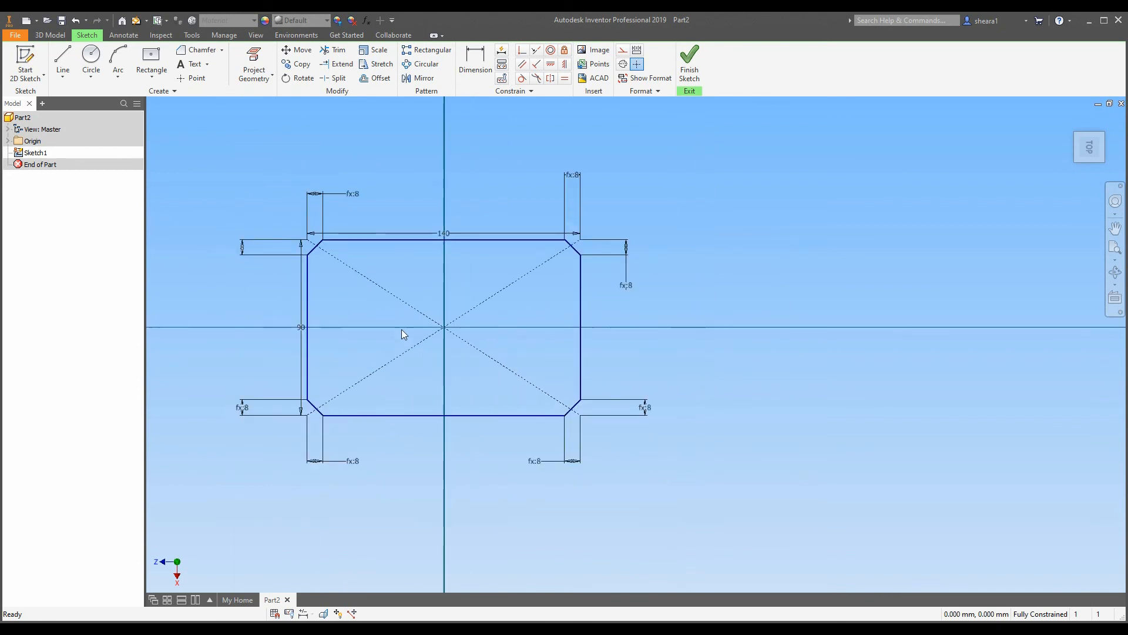
scroll(400, 364, up, 2)
scroll(442, 400, down, 3)
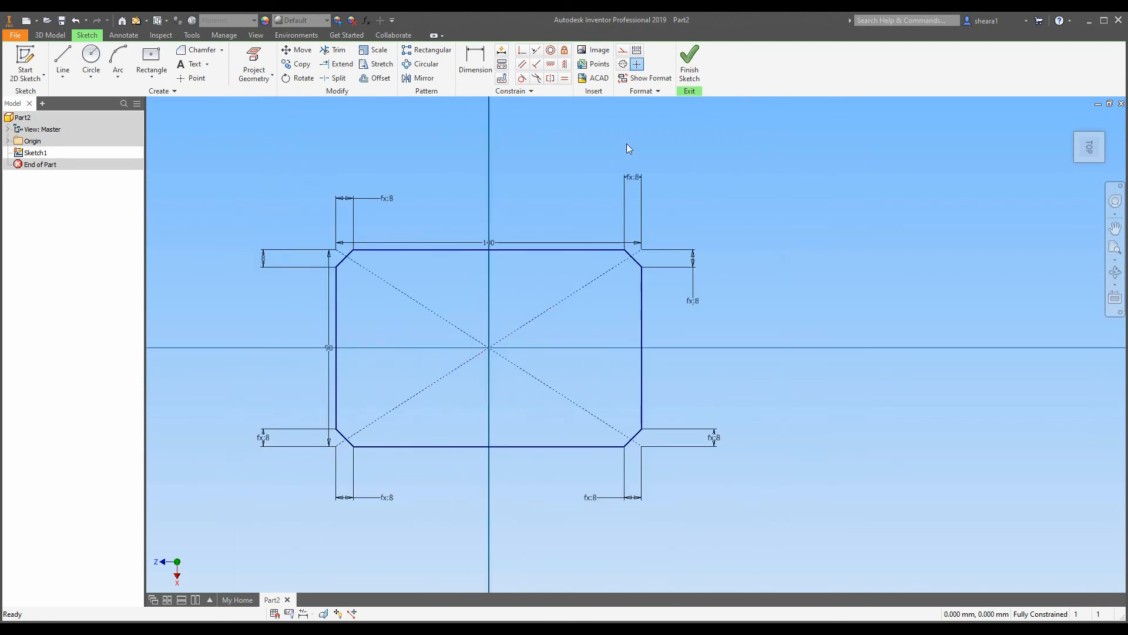
click(688, 69)
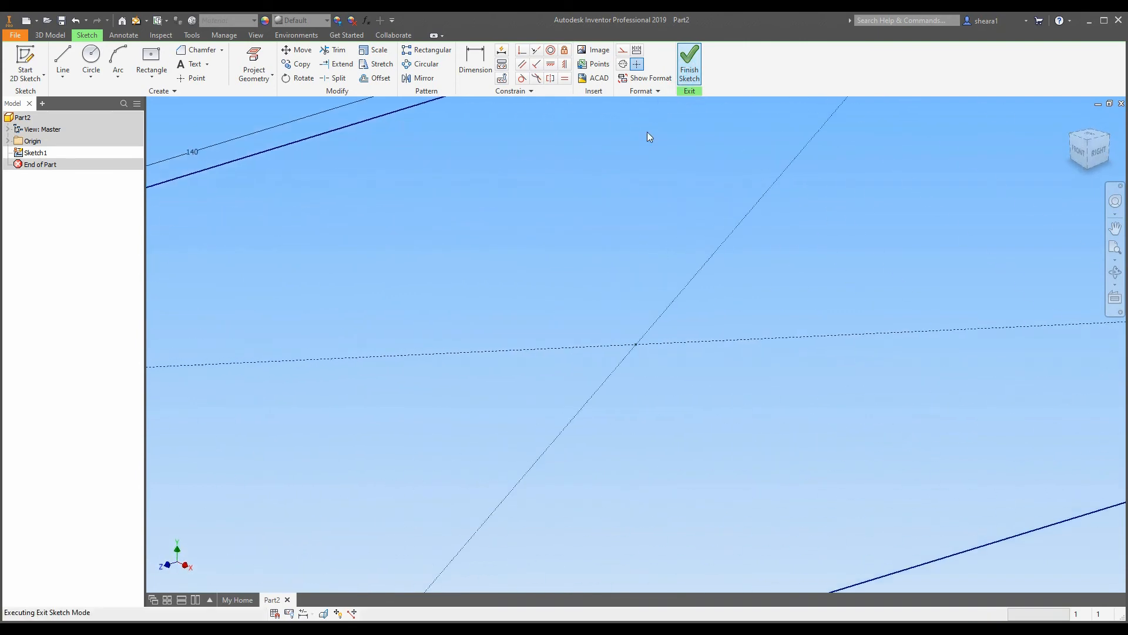
Create a work plane offset 30 mm above the origin XZ plane.
scroll(502, 310, down, 5)
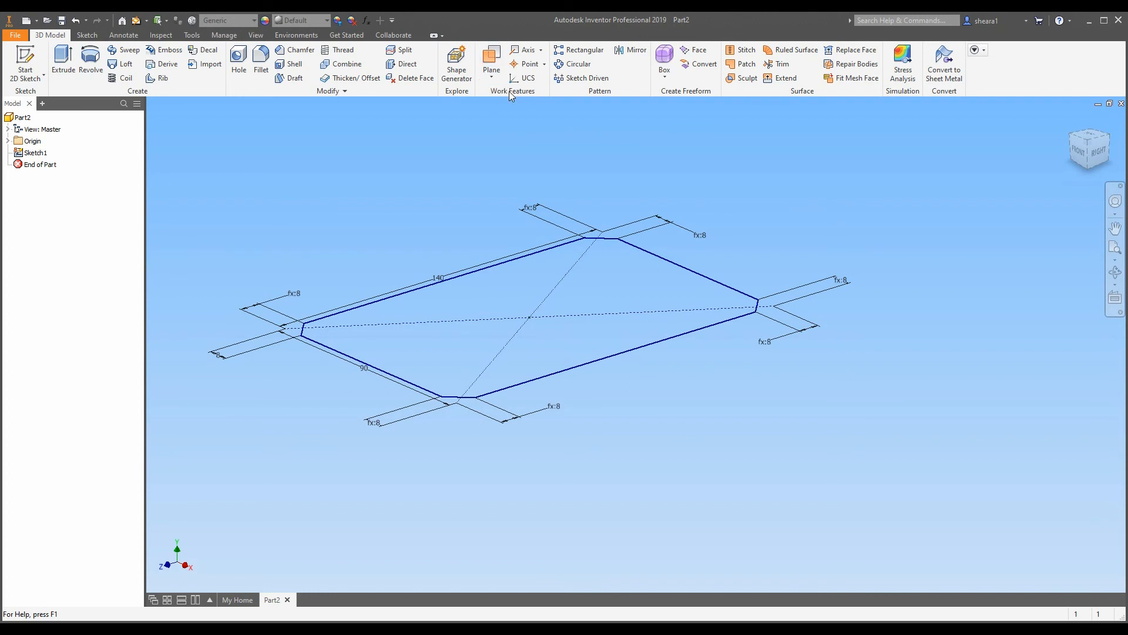
click(491, 79)
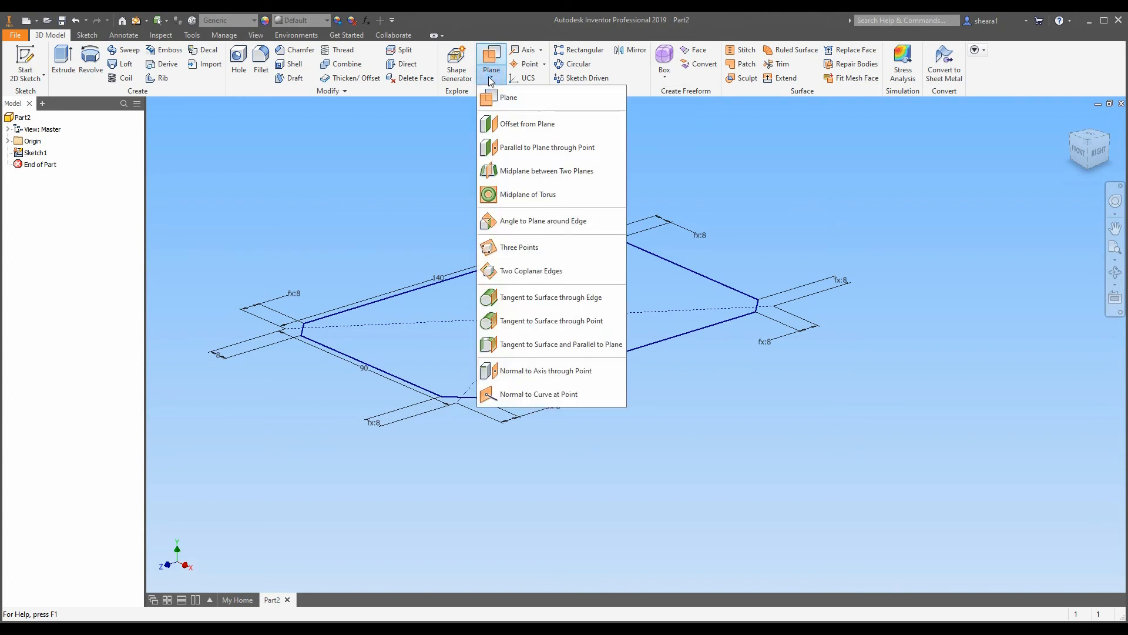
click(520, 131)
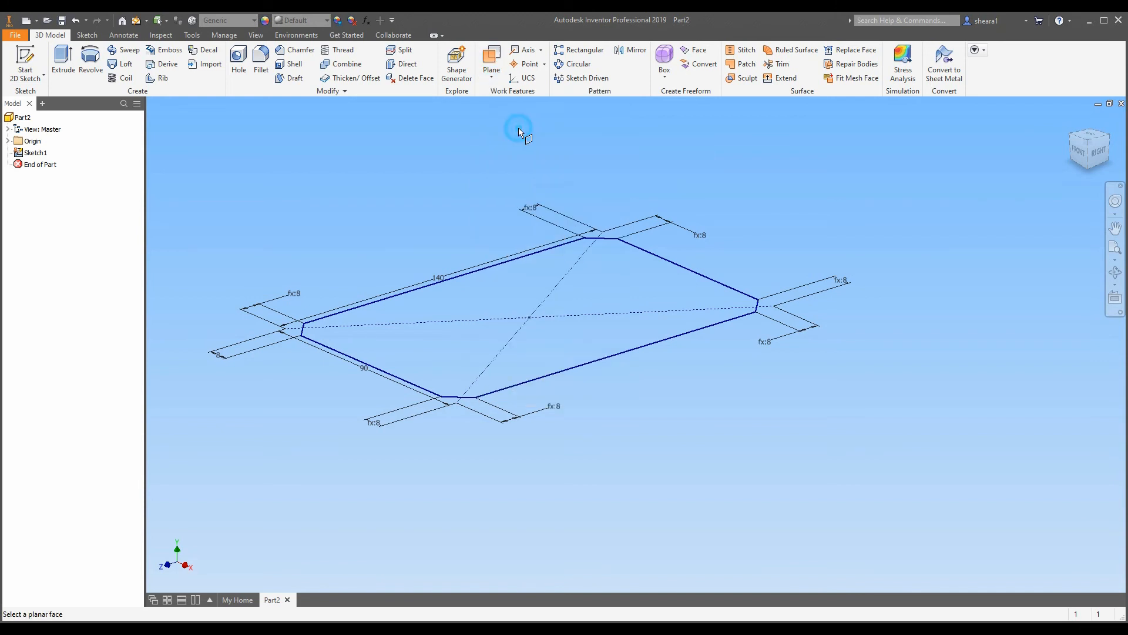
click(8, 141)
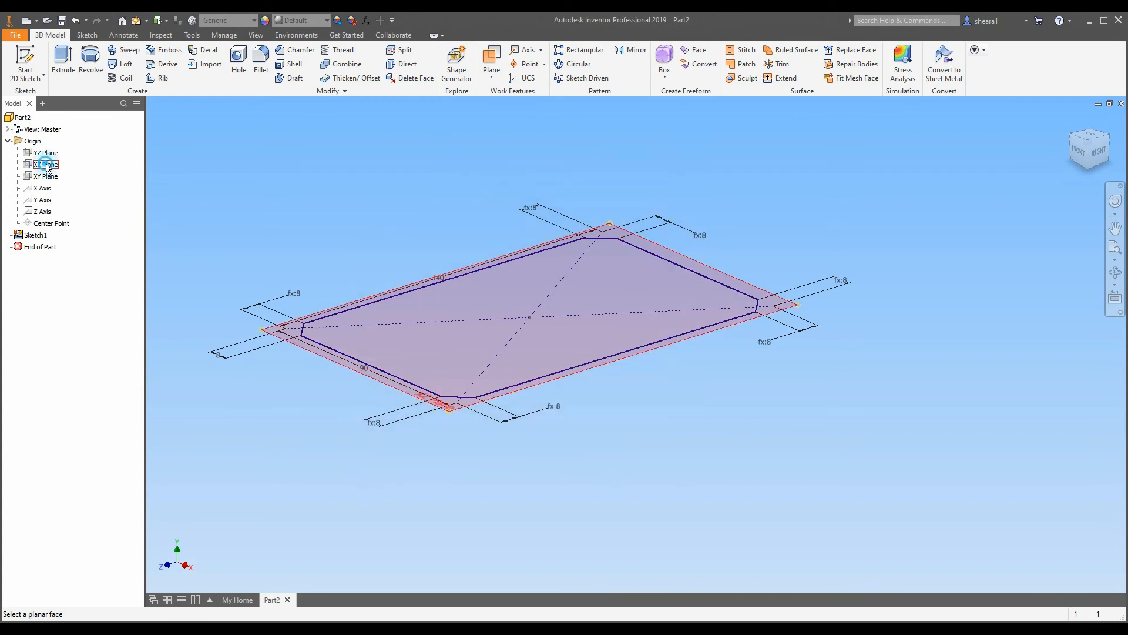
click(47, 165)
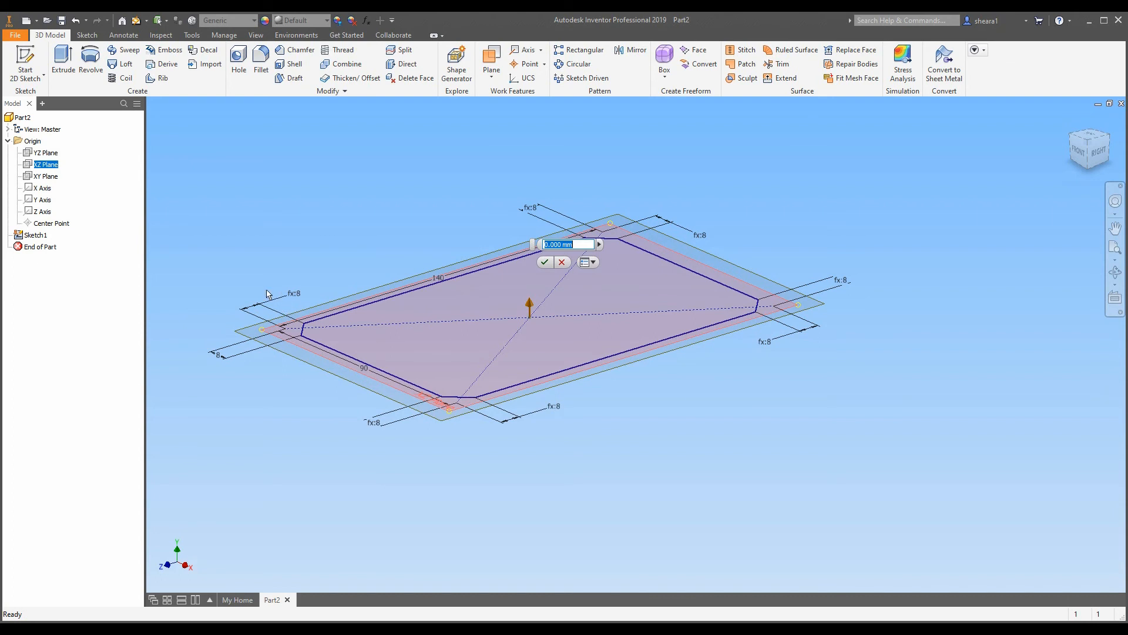
text(3)
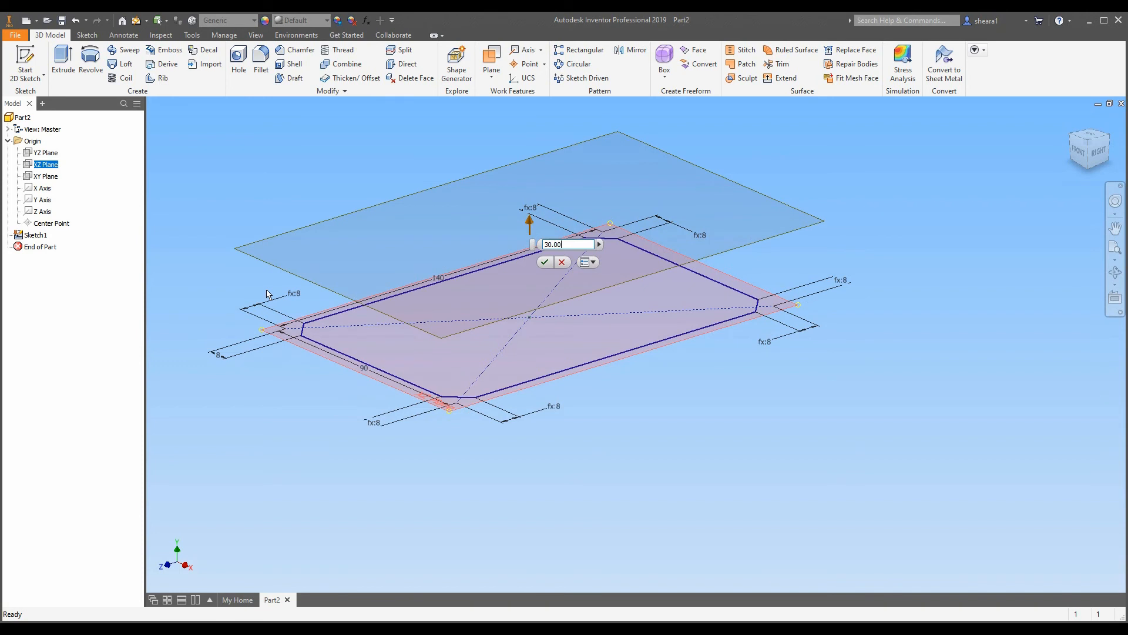
click(545, 262)
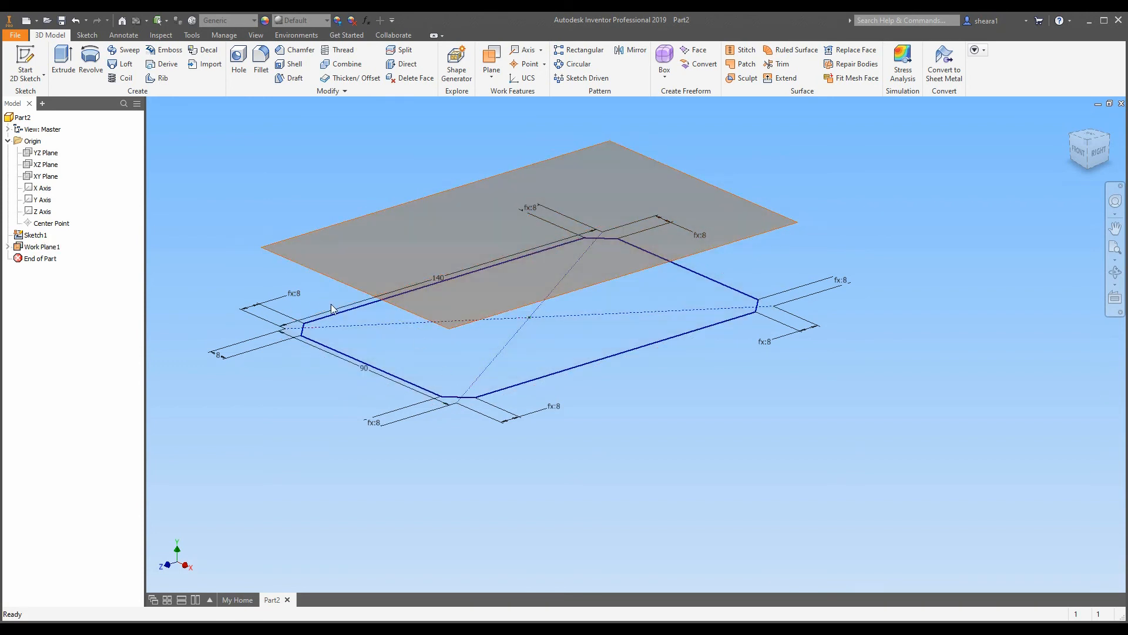
mouse_move(356, 338)
middle_down()
mouse_move(363, 352)
mouse_move(416, 333)
mouse_move(393, 360)
middle_up()
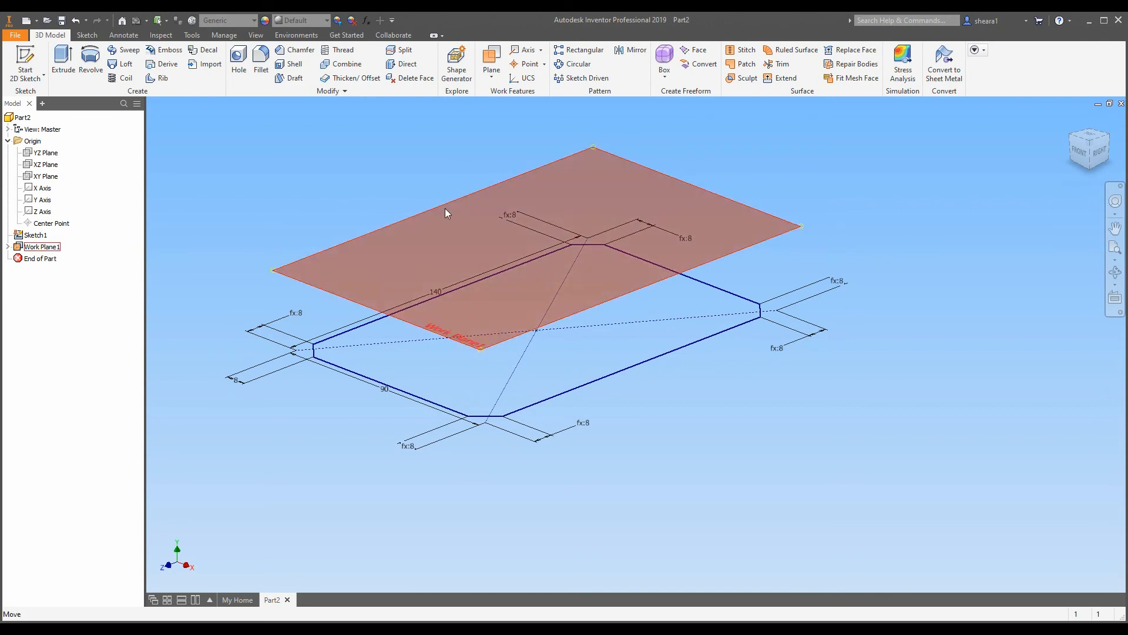
Start a sketch on the offset work plane and draw a two-point center rectangle from the origin, 80 mm high by 90 mm wide.
click(25, 62)
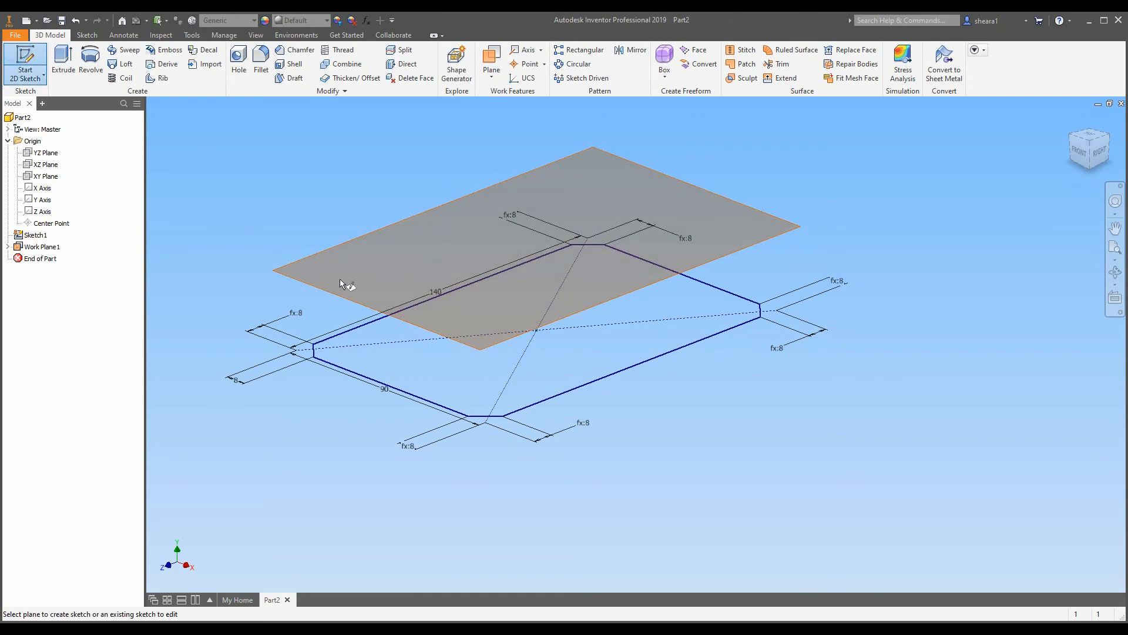
click(350, 293)
click(151, 58)
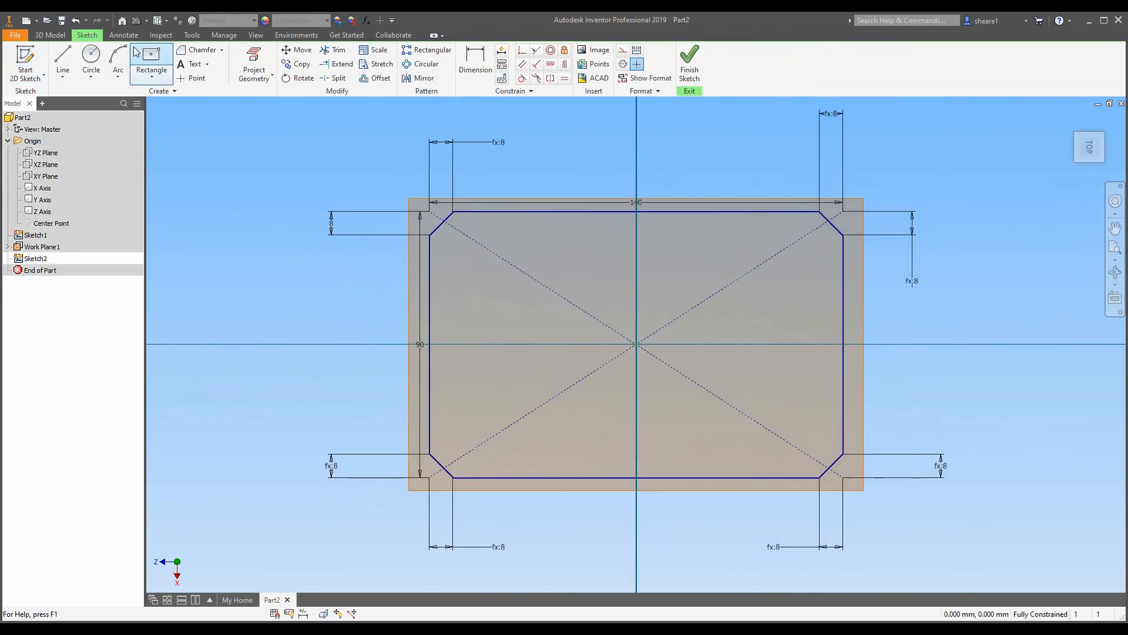
click(636, 344)
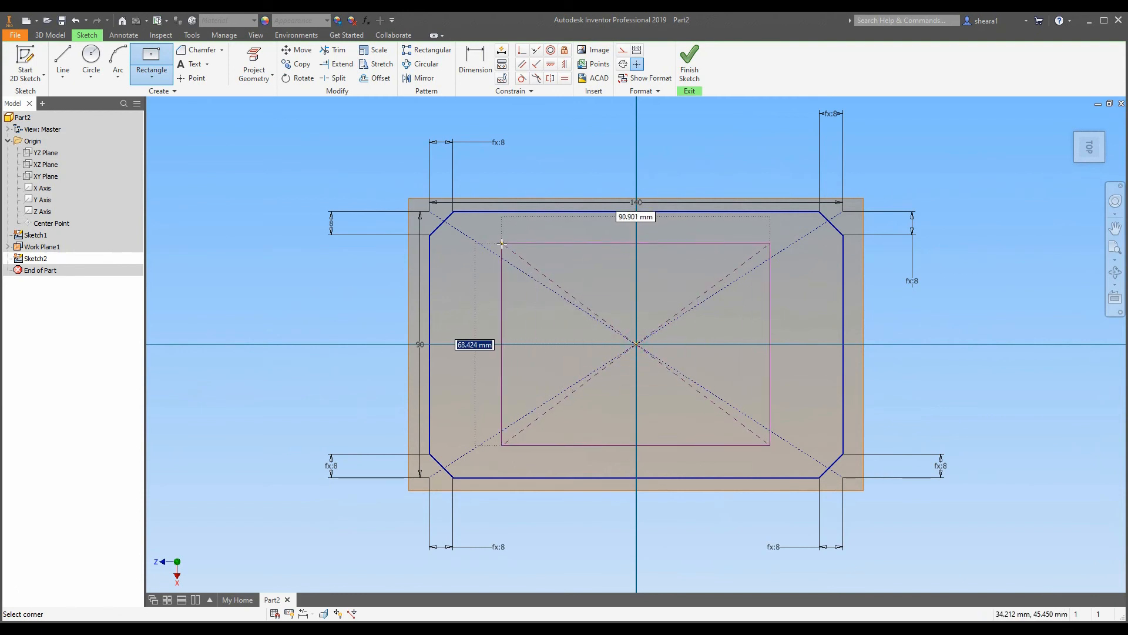
text(80)
key(Tab)
text(90)
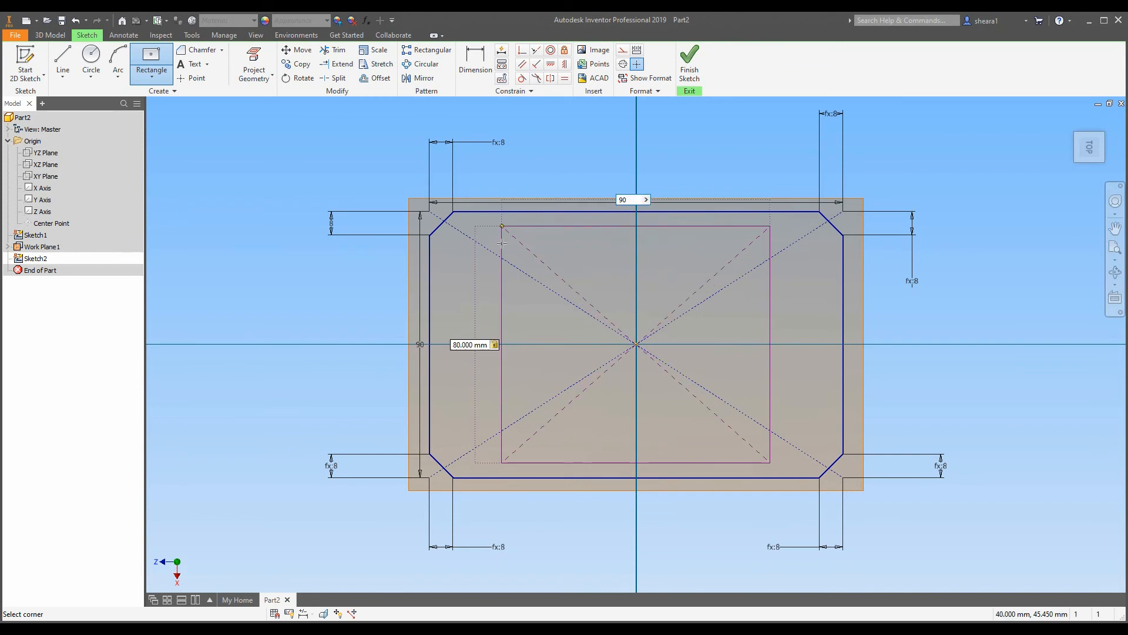
key(Return)
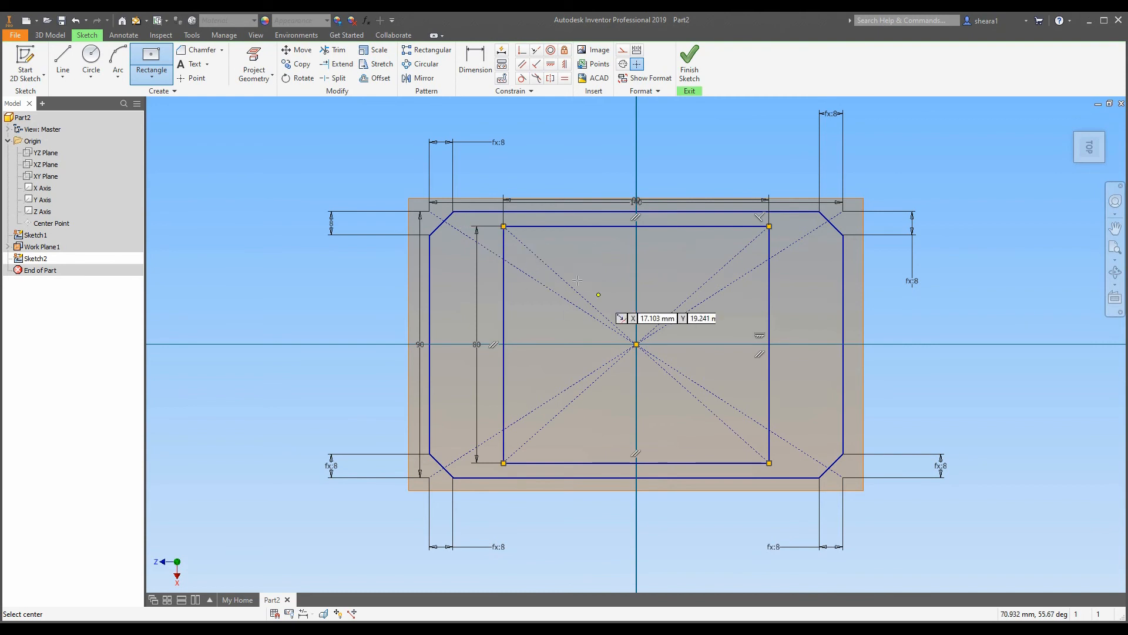
Set a 10 mm 2D fillet radius and round the inner rectangle's upper-left corner.
scroll(509, 299, down, 2)
scroll(475, 314, up, 3)
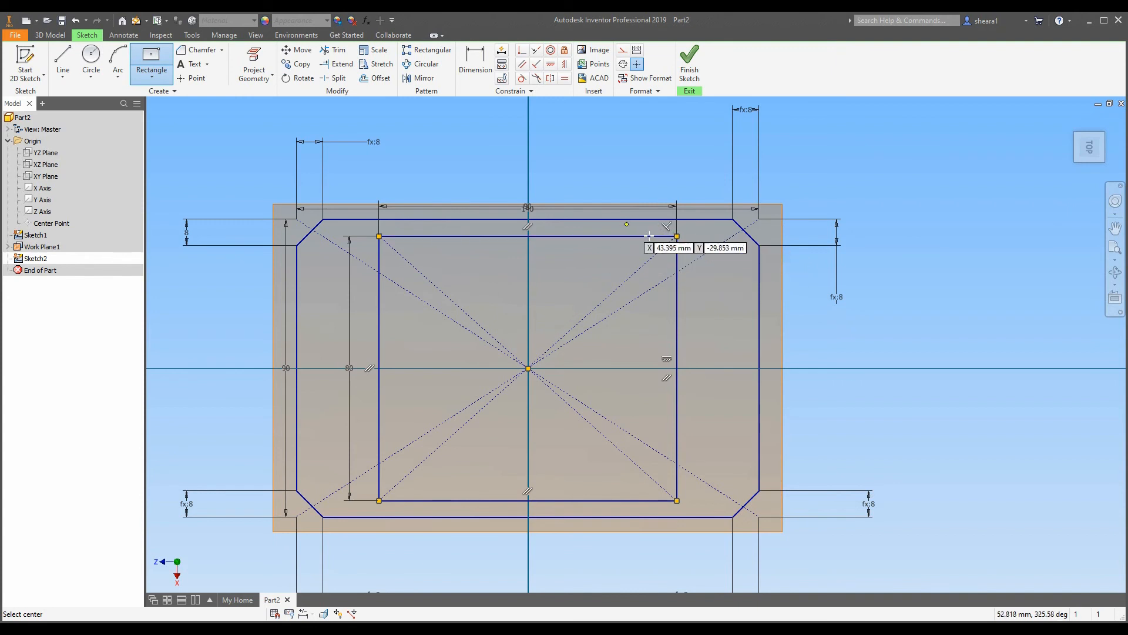
click(222, 50)
click(204, 68)
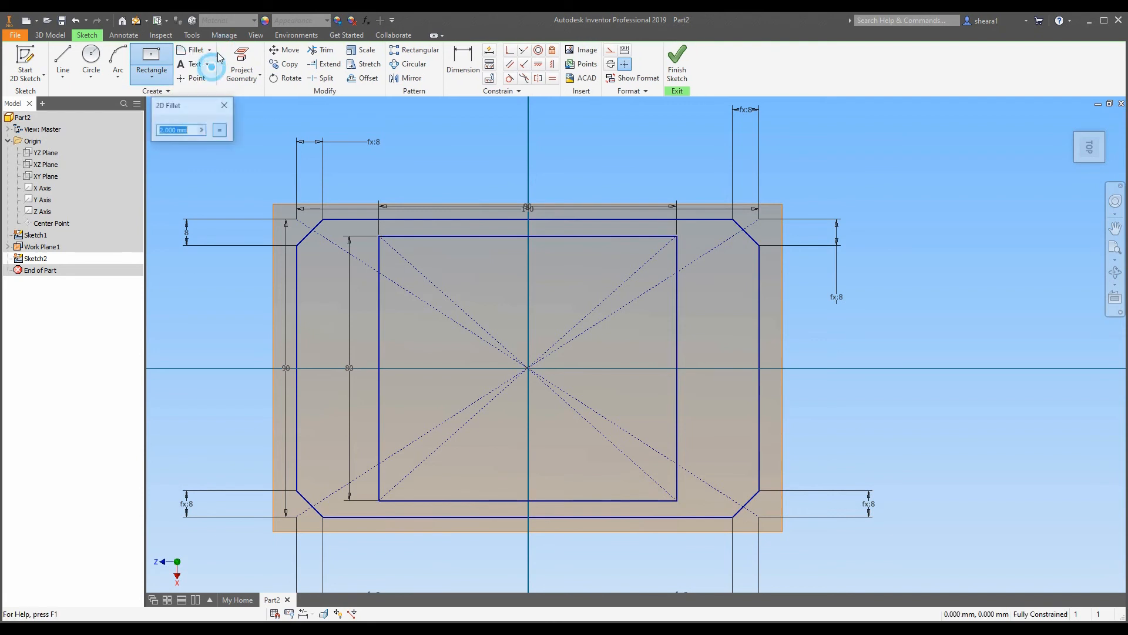
text(10)
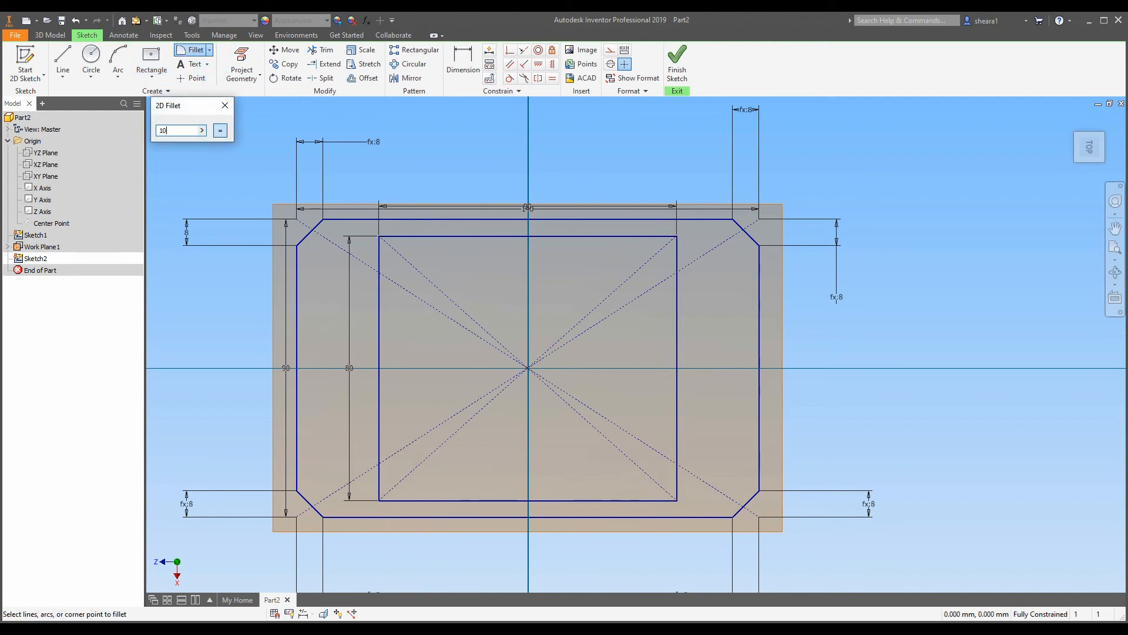
key(Escape)
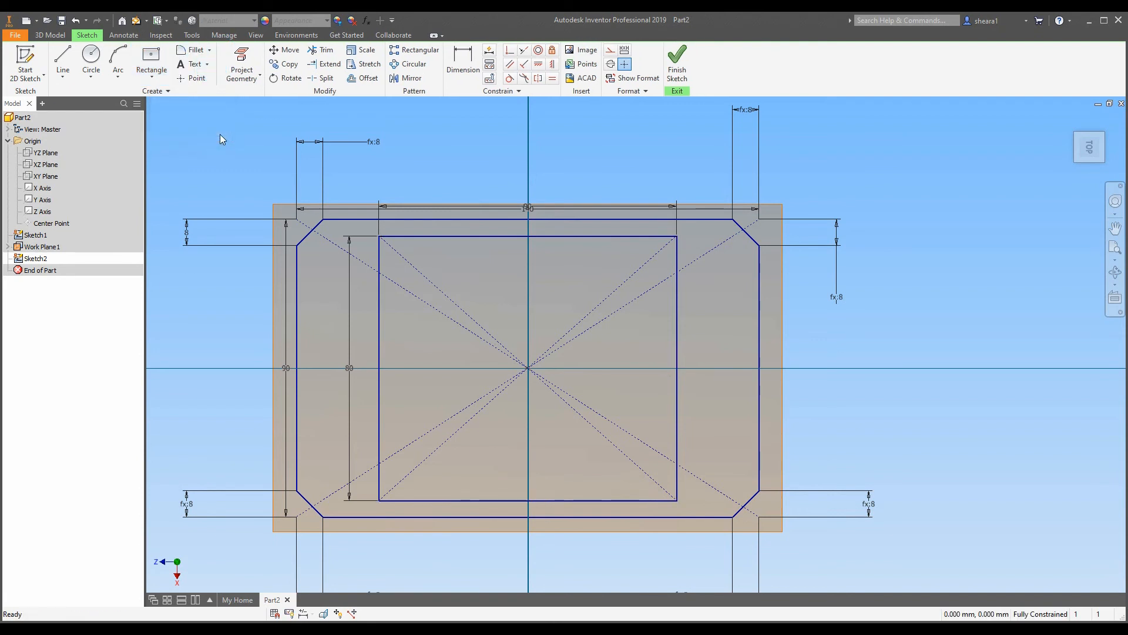
click(187, 51)
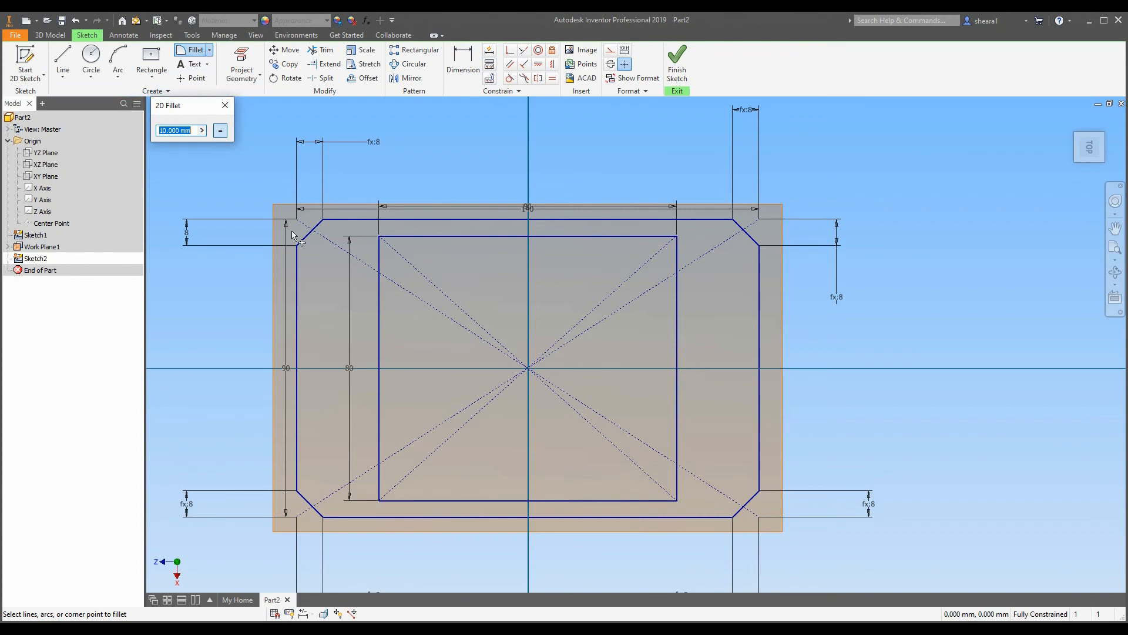
click(381, 269)
click(413, 238)
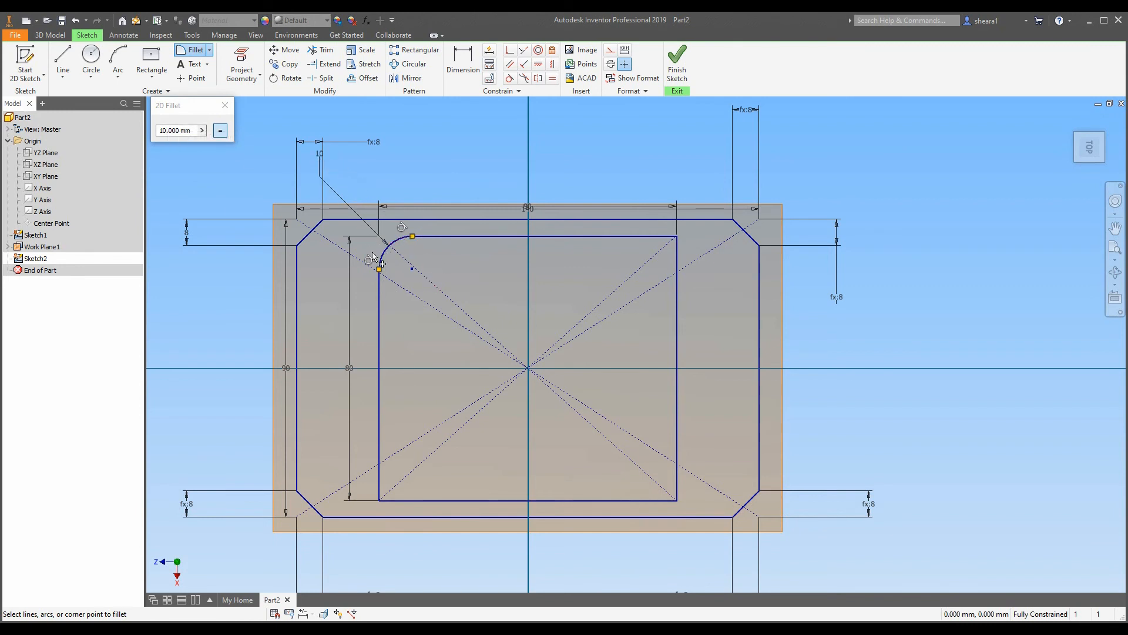
Fillet the inner rectangle's remaining three corners at 10 mm and close the fillet settings.
click(379, 458)
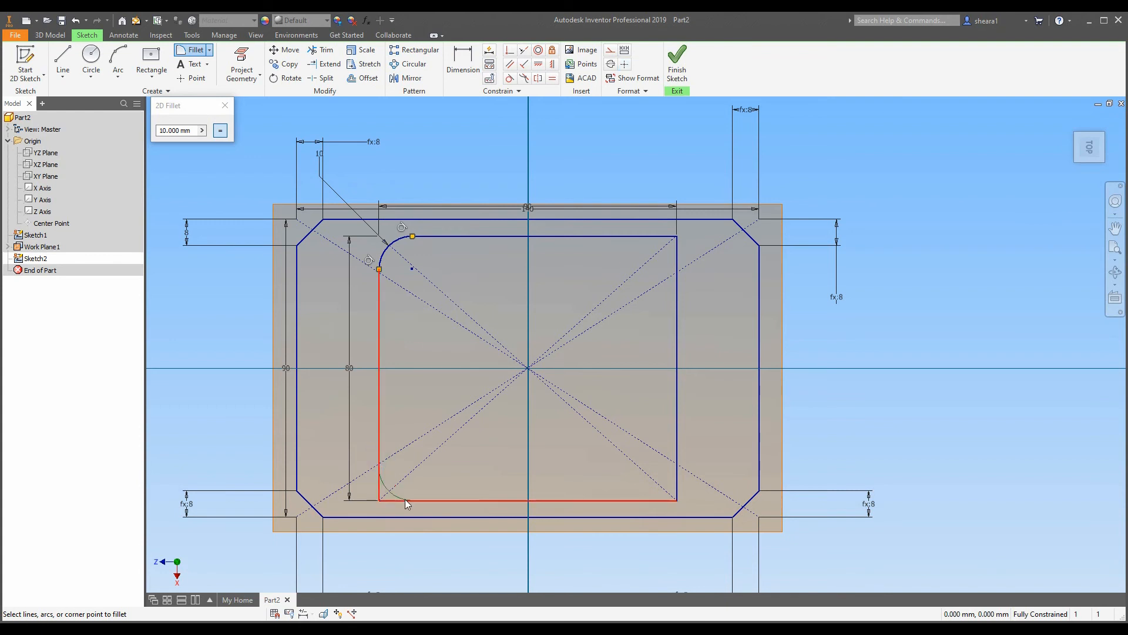
click(404, 501)
click(645, 501)
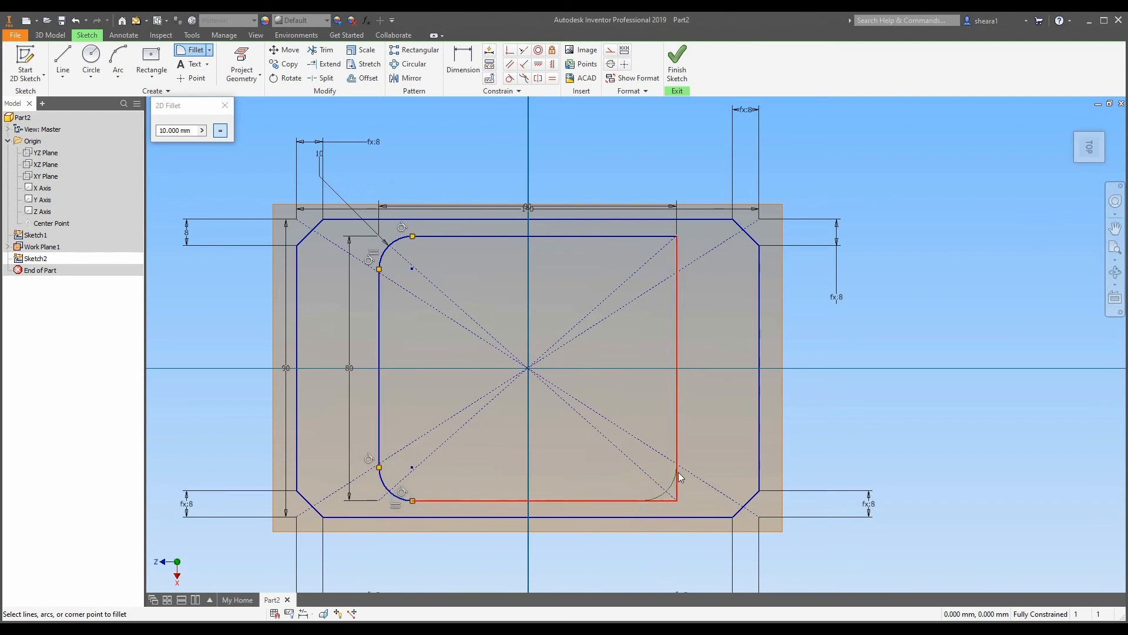
click(676, 471)
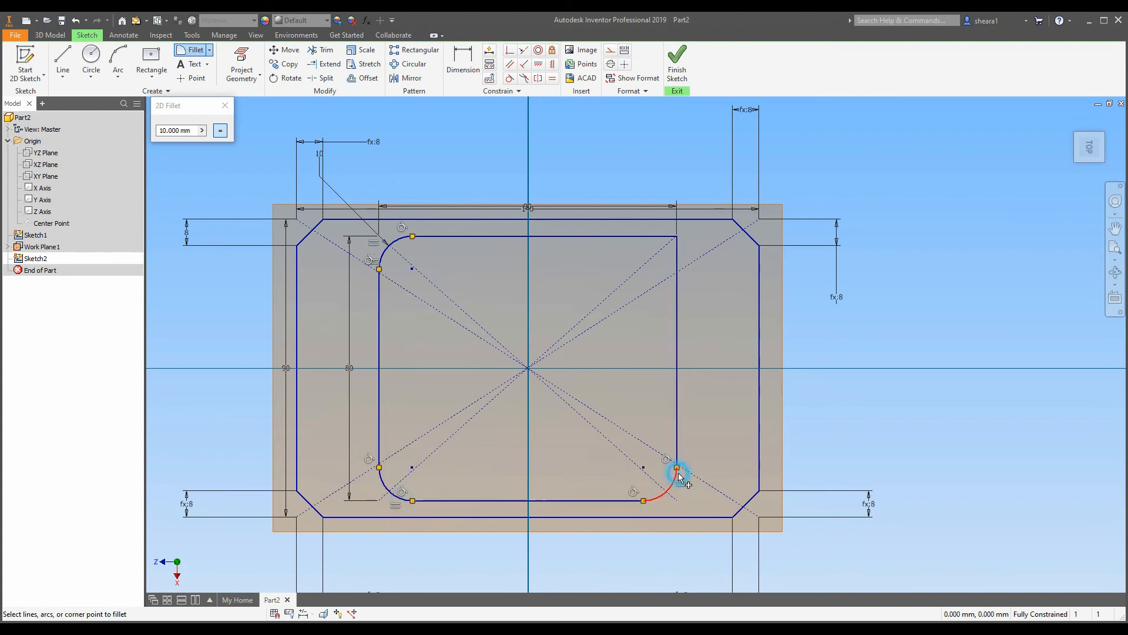
click(657, 238)
click(677, 259)
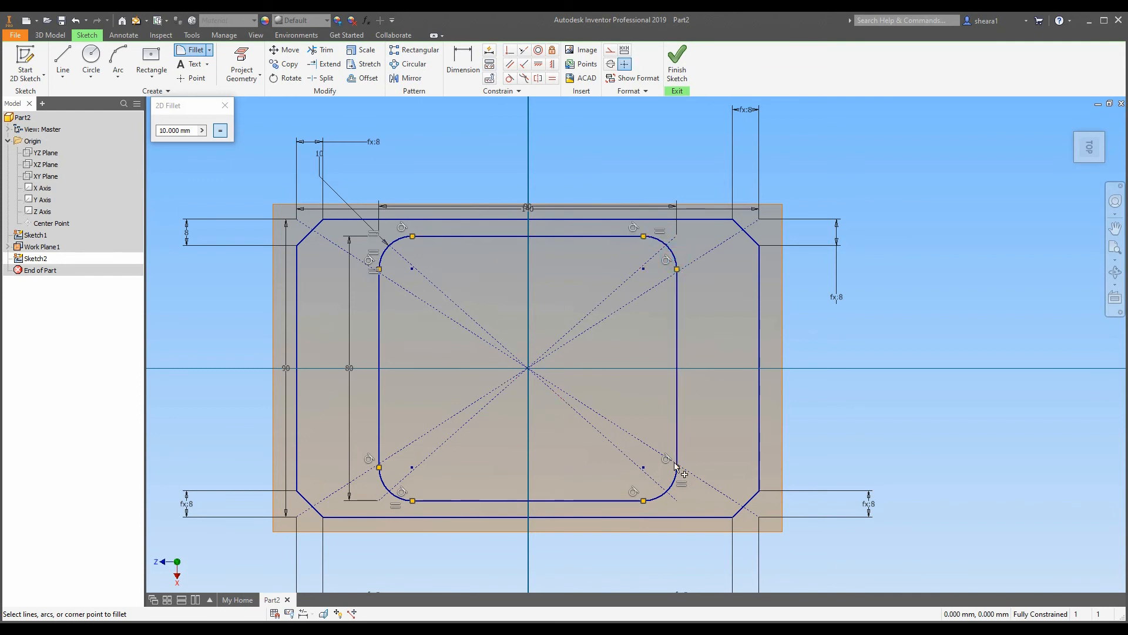
click(225, 106)
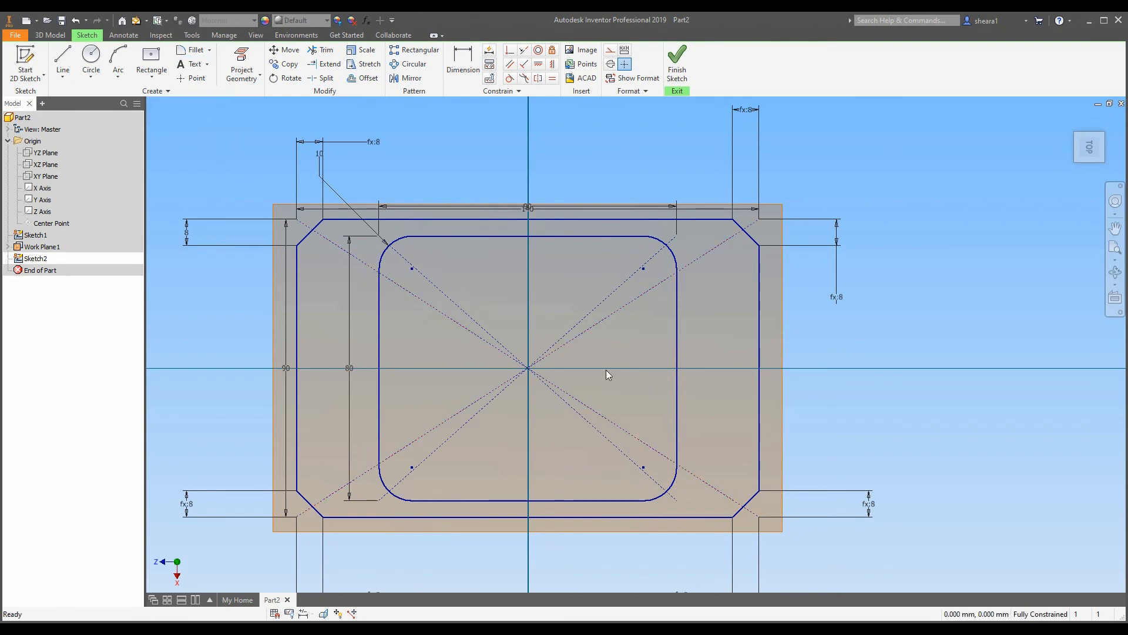
Finish the sketch of the rounded rectangle and hide the offset work plane.
click(677, 70)
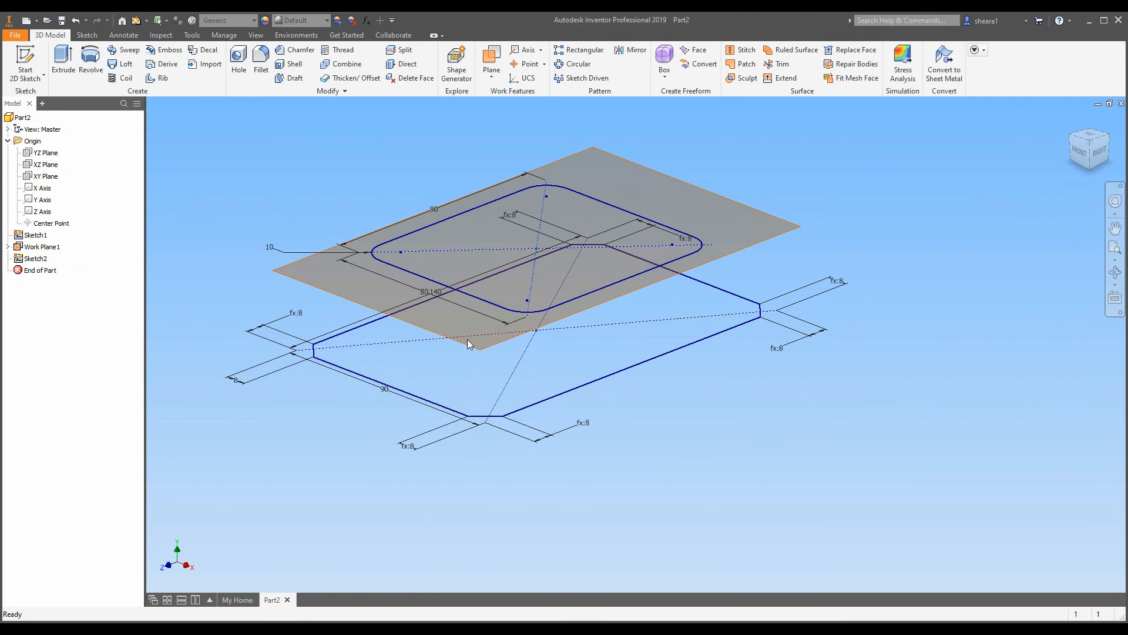
scroll(445, 355, down, 3)
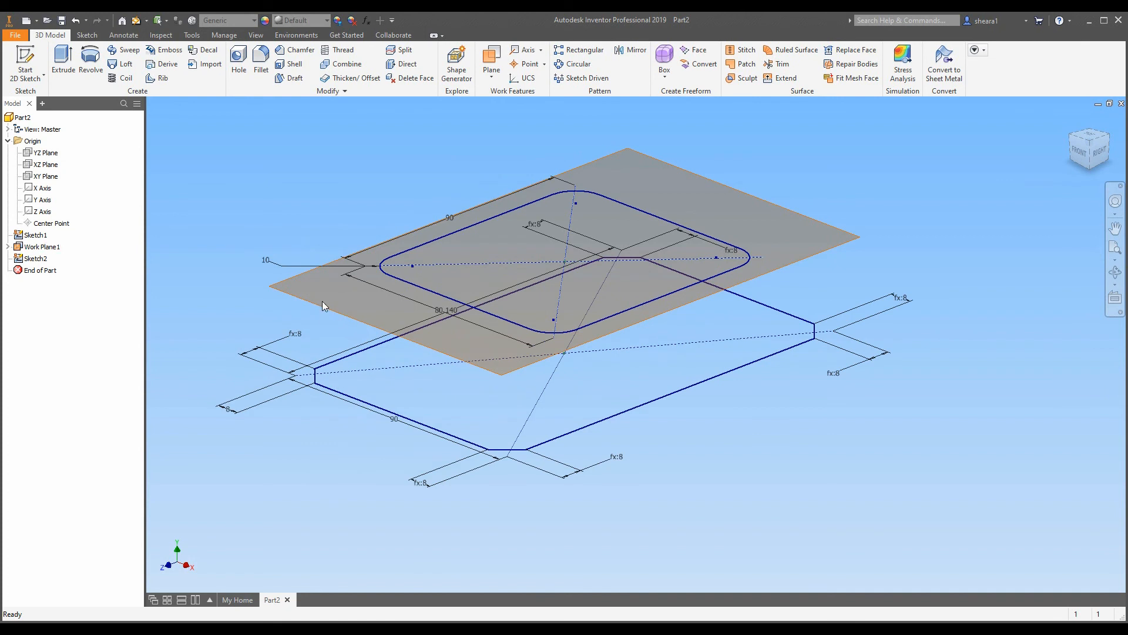
right_click(325, 308)
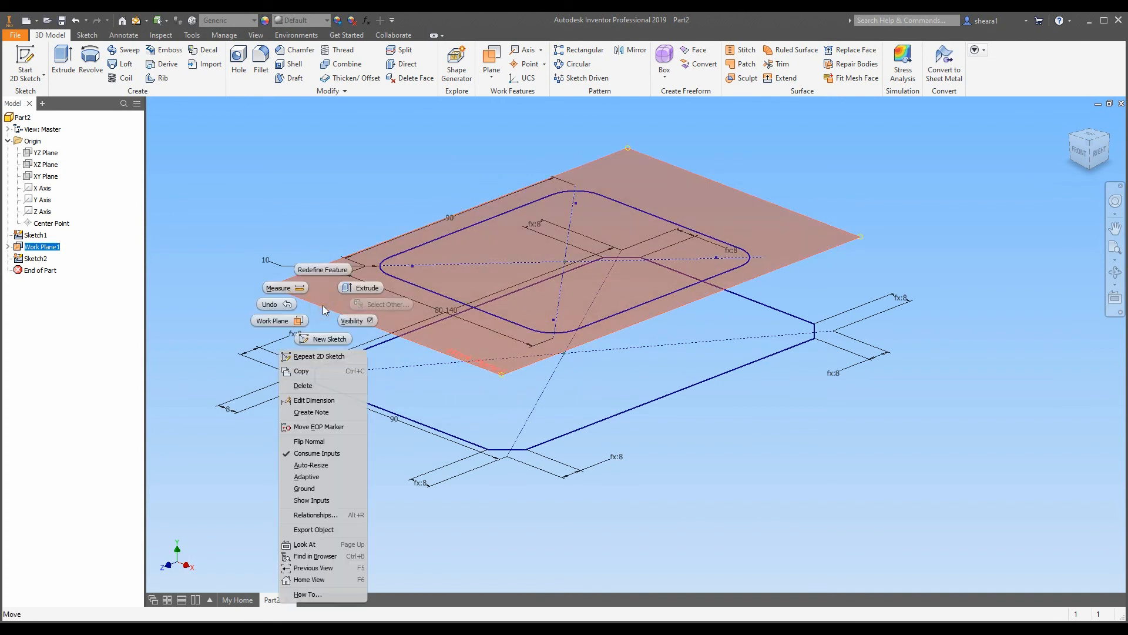
click(352, 320)
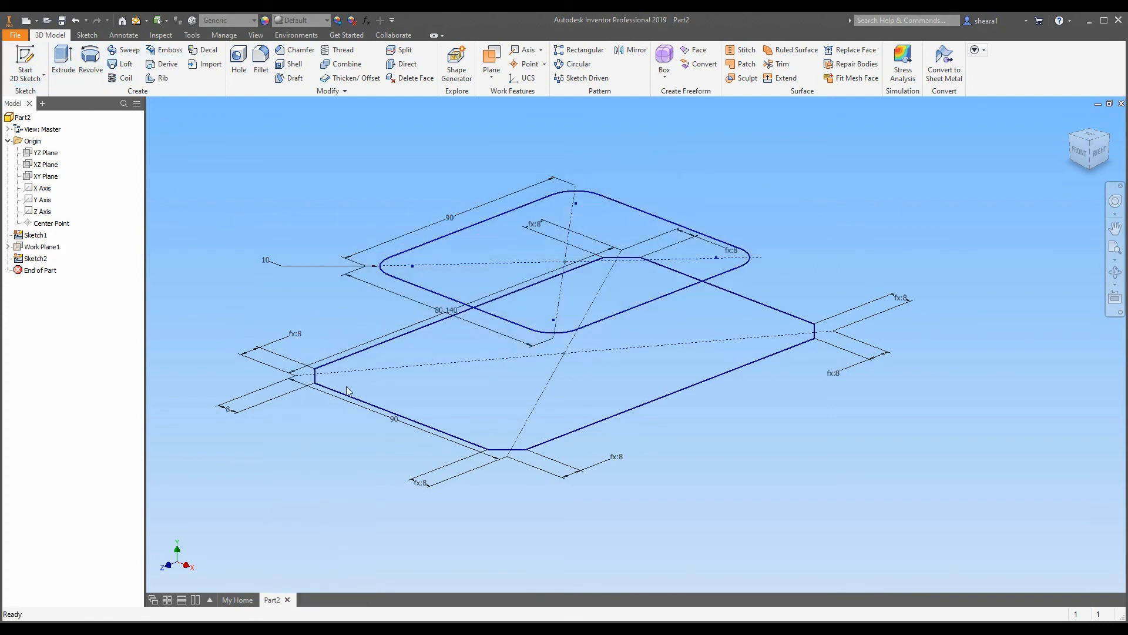
Start a solid loft with the chamfered base profile and the rounded upper profile as its sections.
click(126, 68)
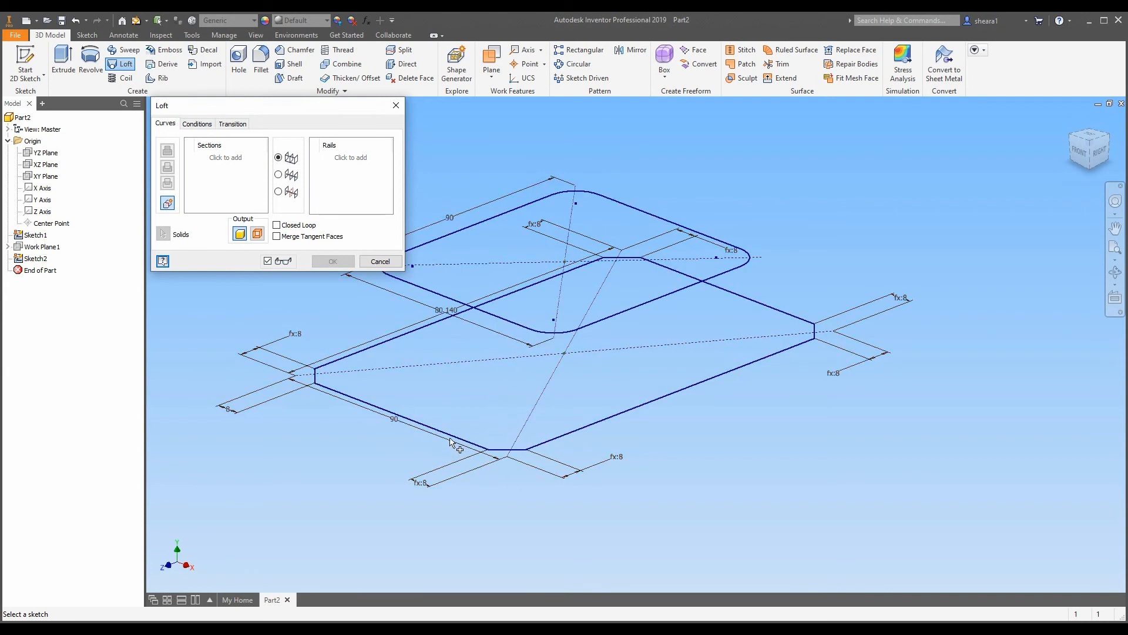
click(378, 408)
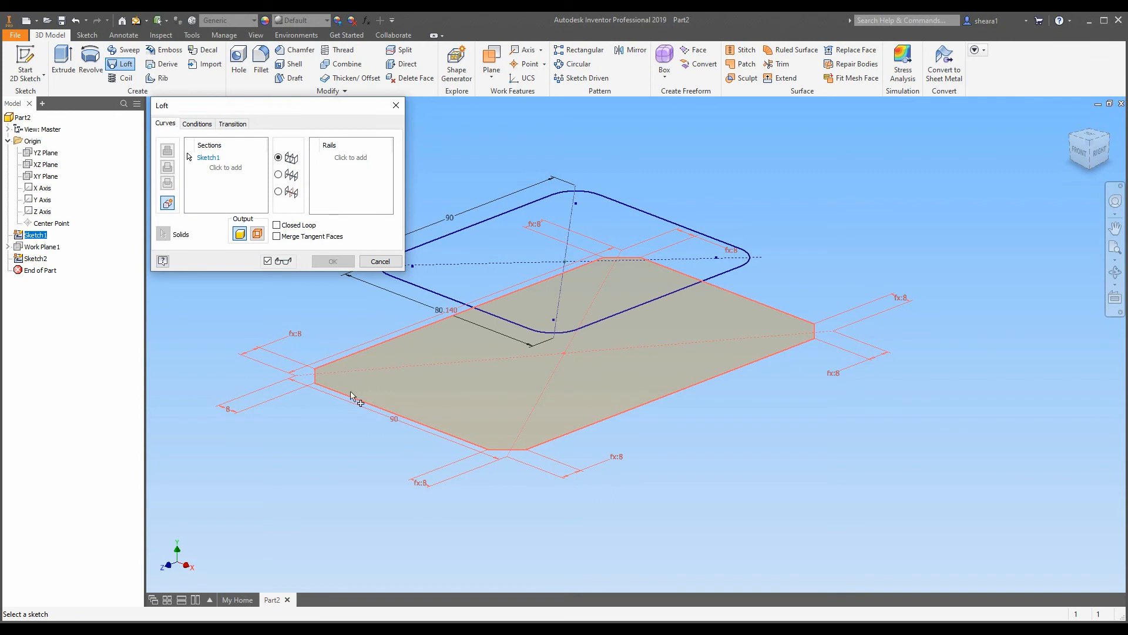
click(439, 293)
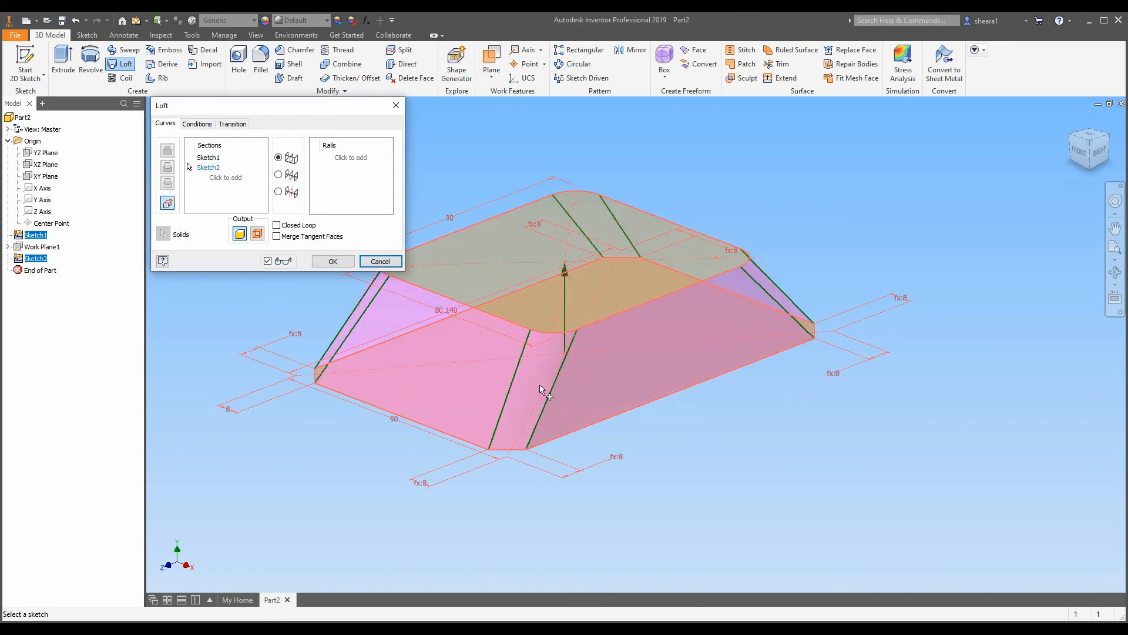
mouse_move(555, 397)
middle_down()
mouse_move(566, 410)
mouse_move(489, 387)
mouse_move(473, 427)
mouse_move(479, 411)
mouse_move(554, 383)
mouse_move(536, 403)
middle_up()
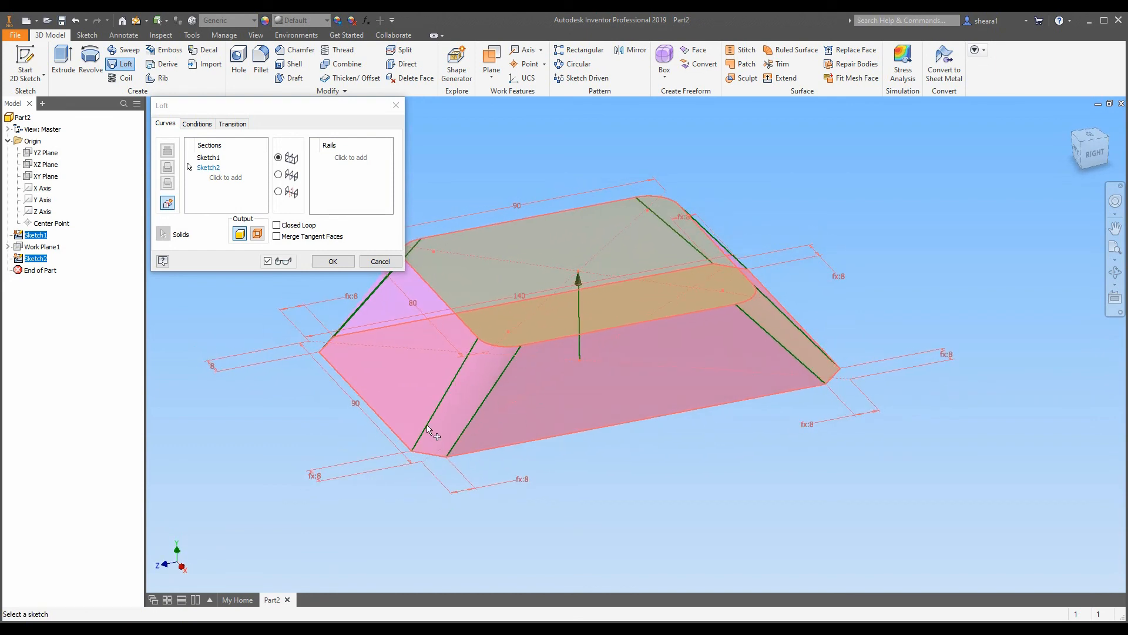
mouse_move(427, 437)
shift+middle_down()
mouse_move(411, 406)
mouse_move(421, 436)
shift+middle_up()
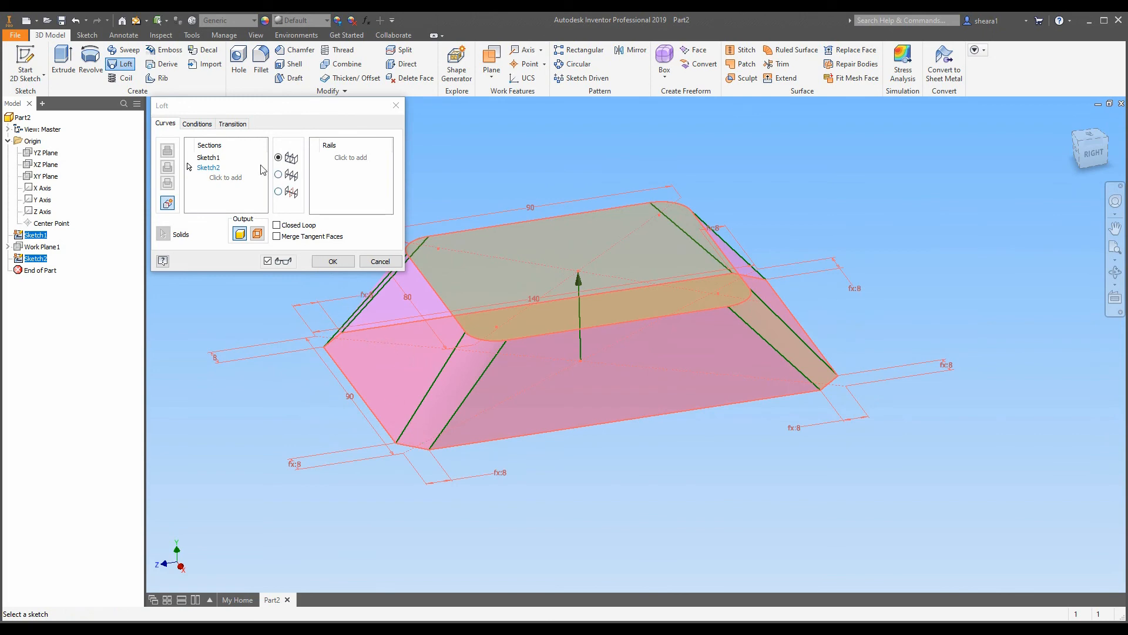
mouse_move(387, 398)
shift+middle_down()
mouse_move(422, 331)
mouse_move(439, 339)
mouse_move(451, 383)
mouse_move(496, 353)
mouse_move(513, 384)
shift+middle_up()
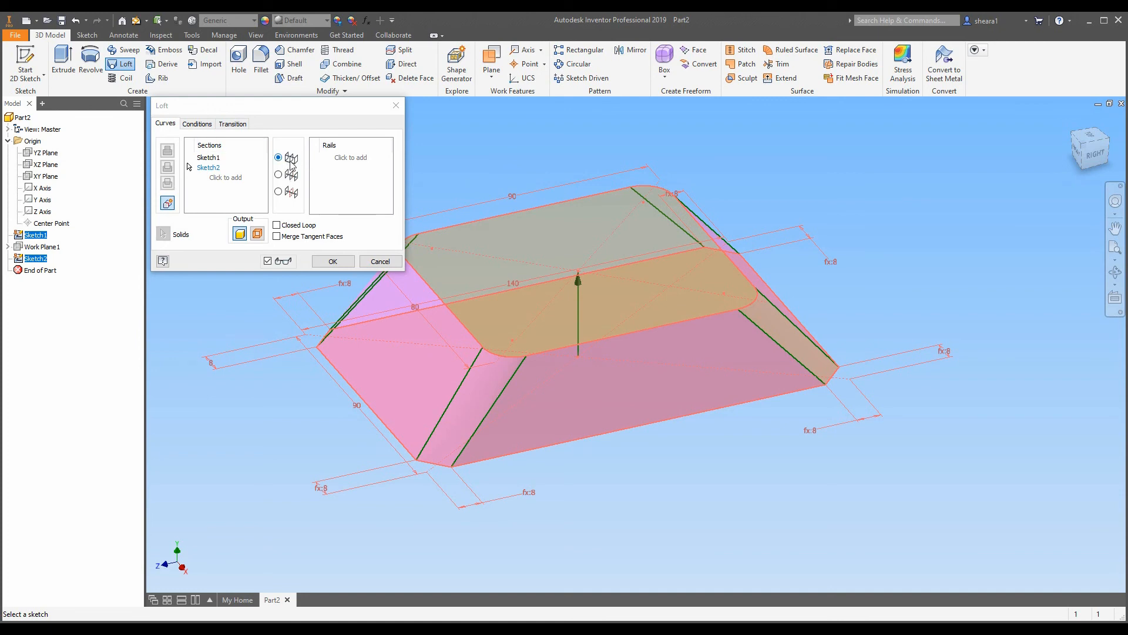
Apply the direction condition to the loft's Sketch1 section.
click(199, 124)
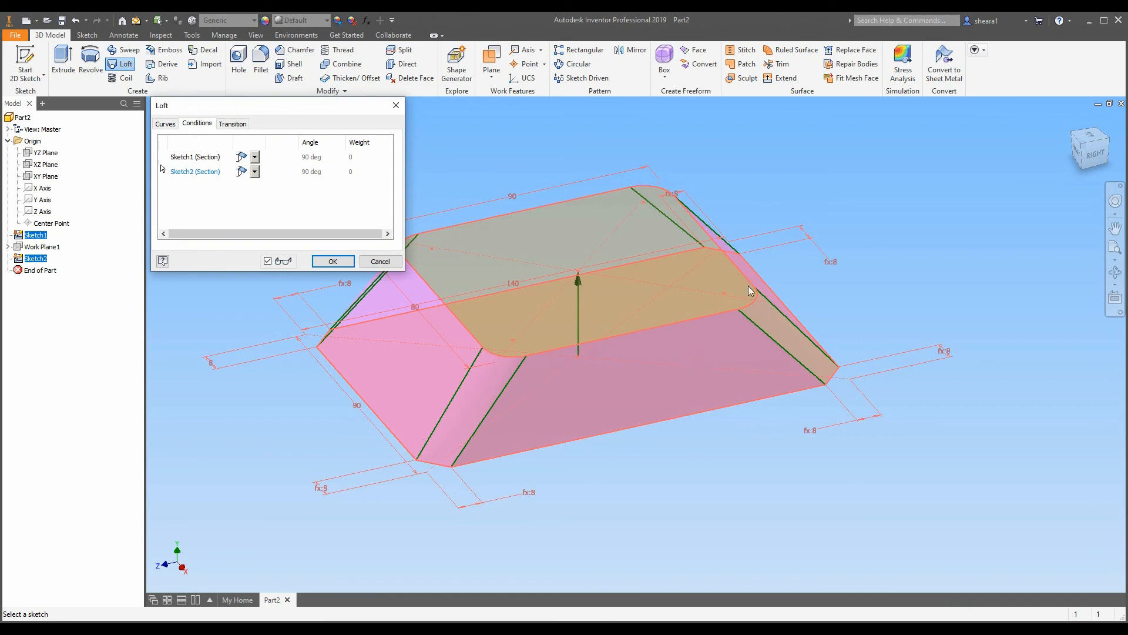
click(254, 158)
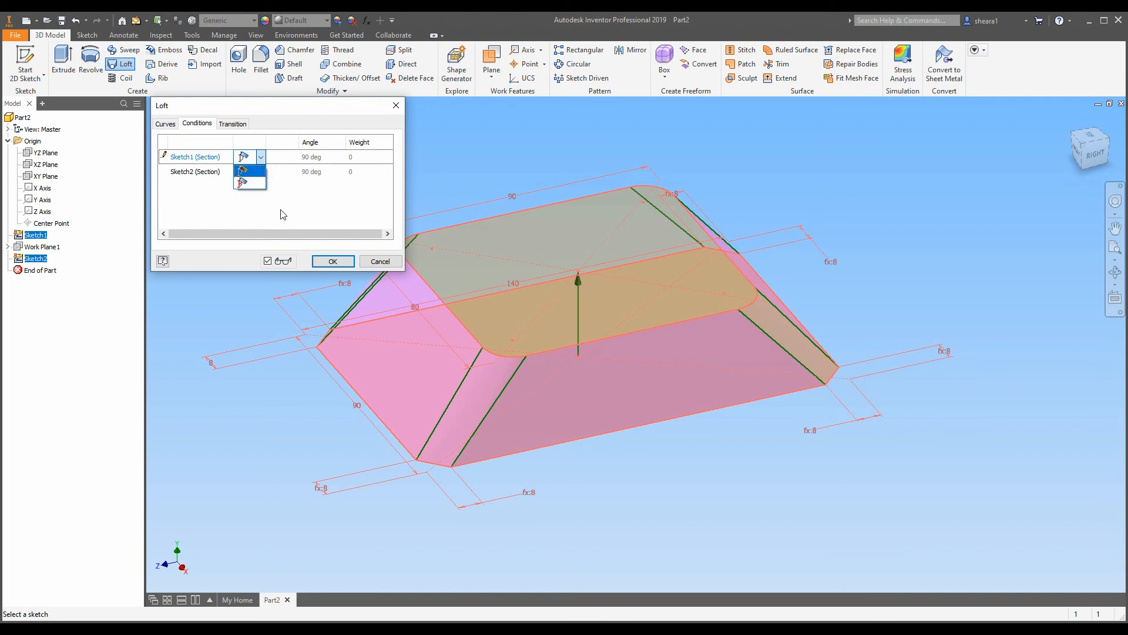
click(255, 190)
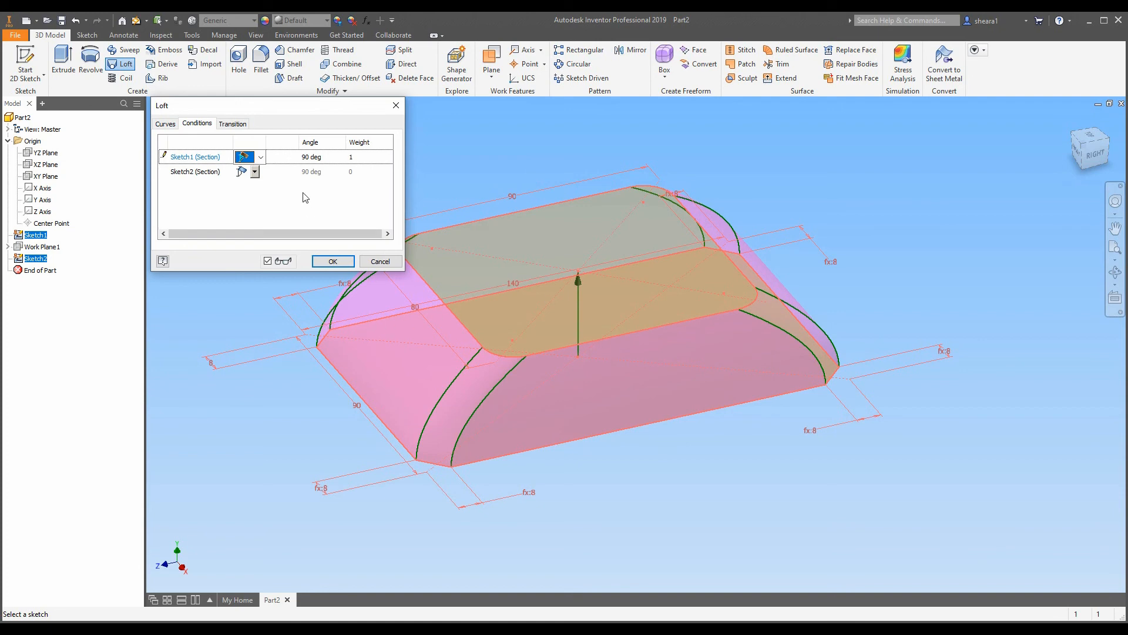
click(261, 157)
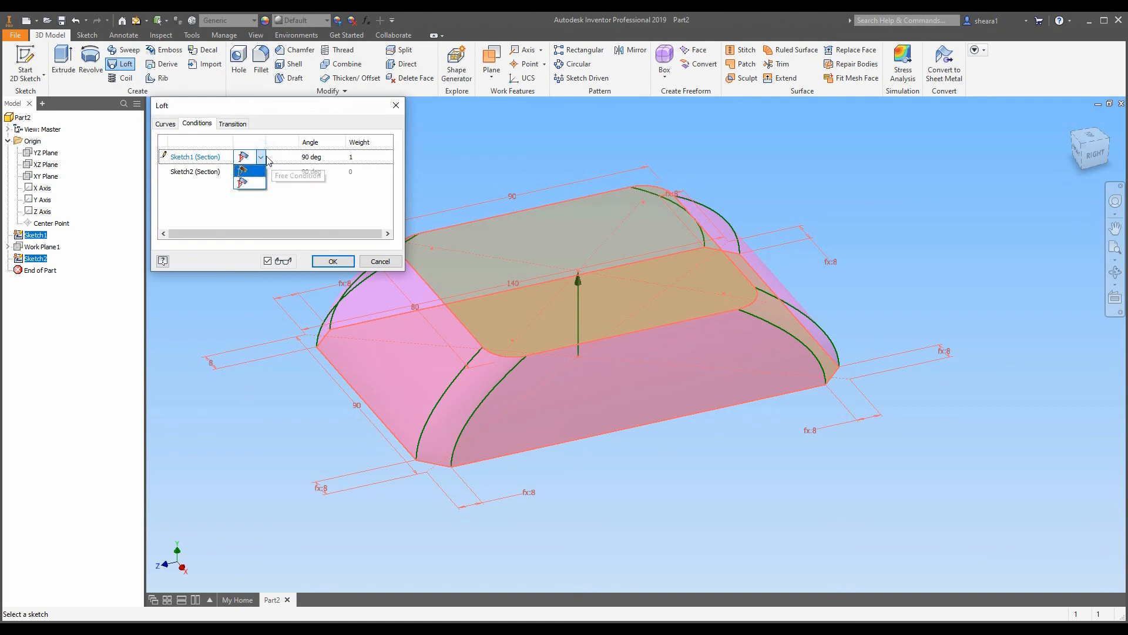
click(243, 171)
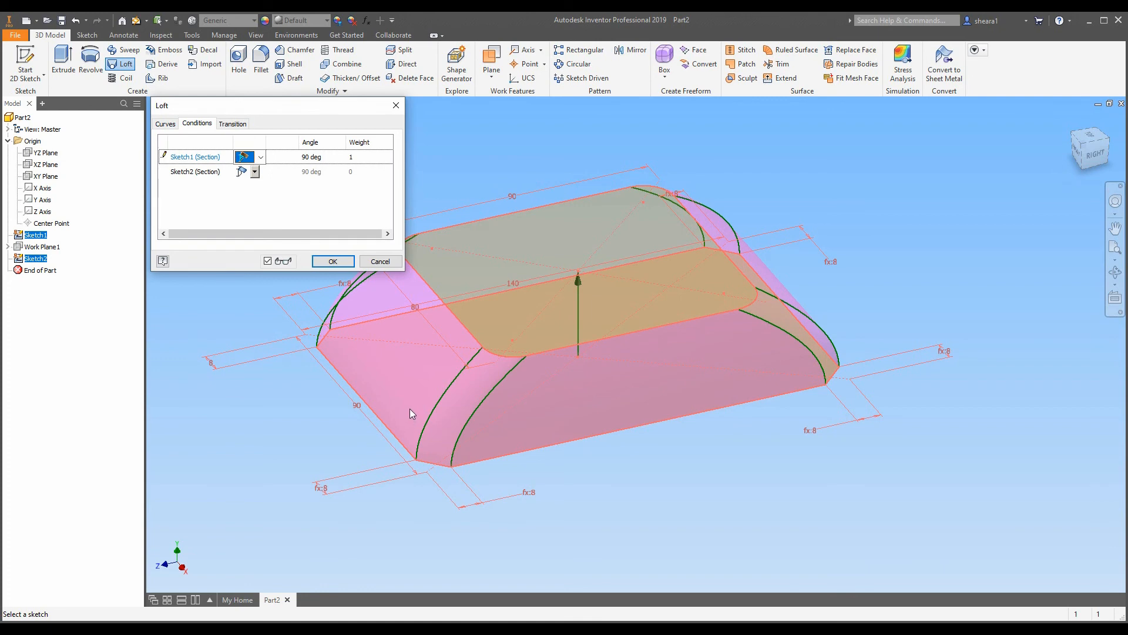
Set the Sketch1 section's condition angle to 70 deg and create the loft.
middle_drag(411, 408, 412, 432)
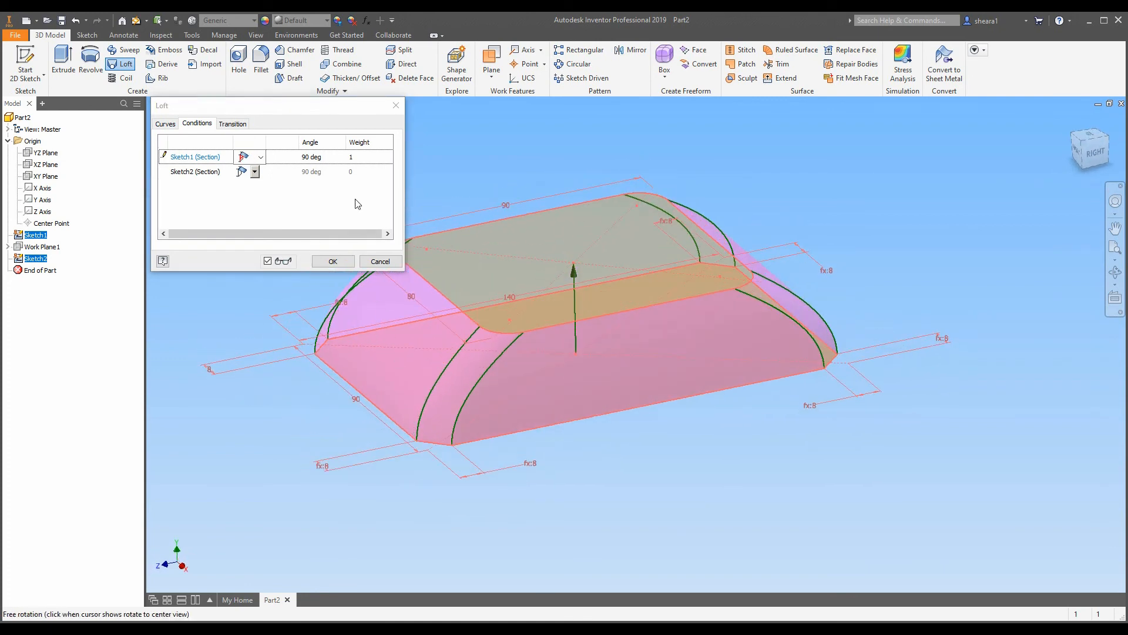
click(311, 157)
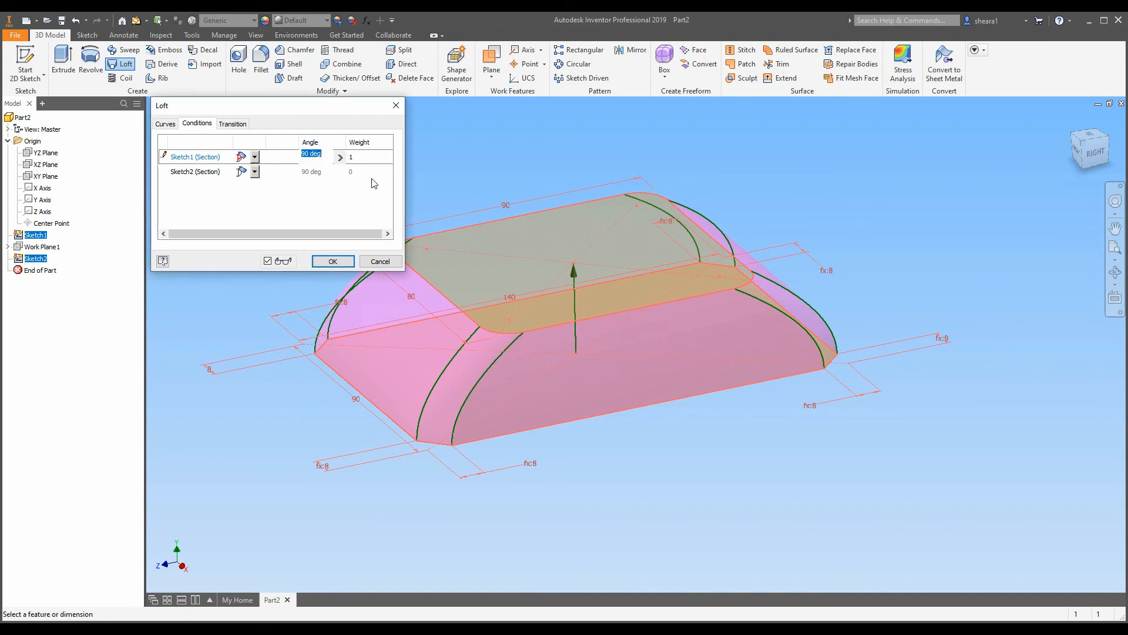
text(70 de)
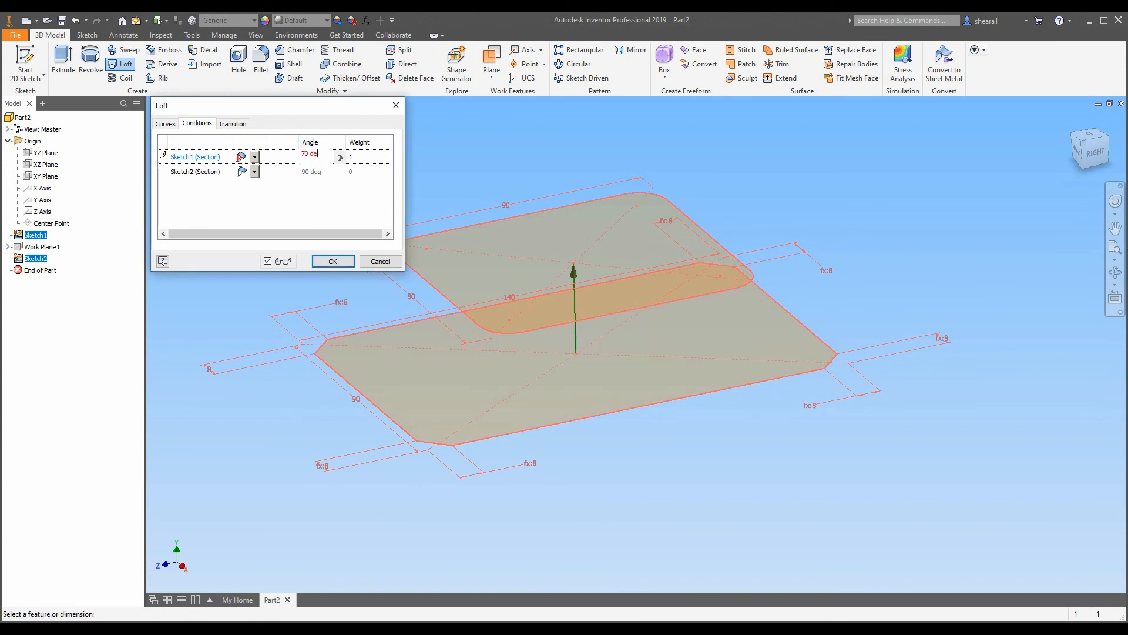
text(g)
click(333, 262)
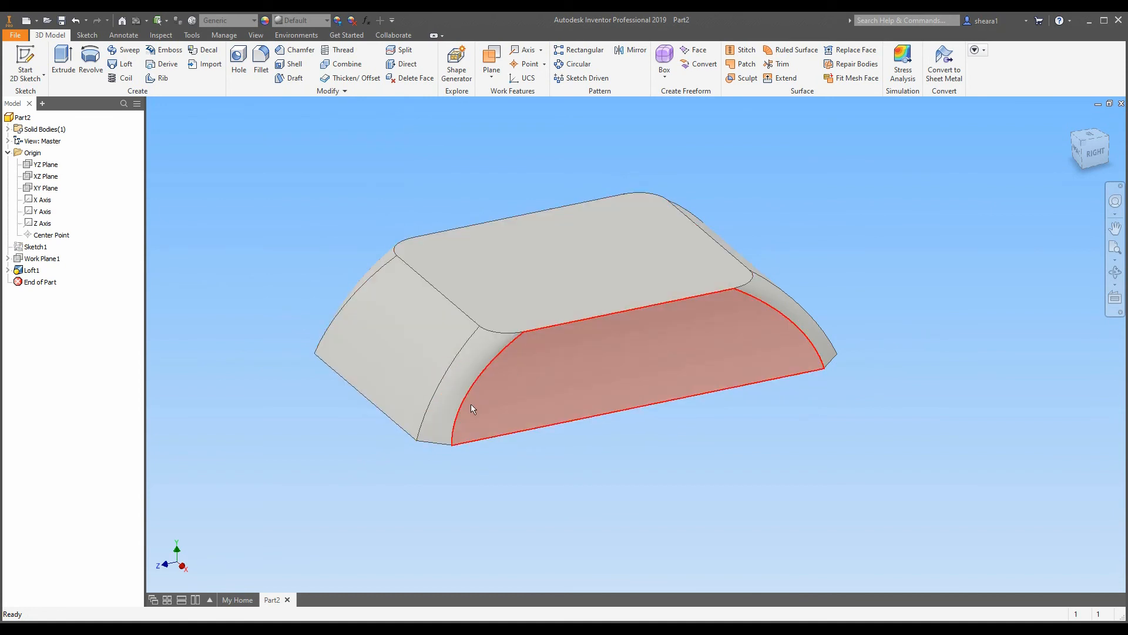
shift+middle_drag(470, 404, 383, 365)
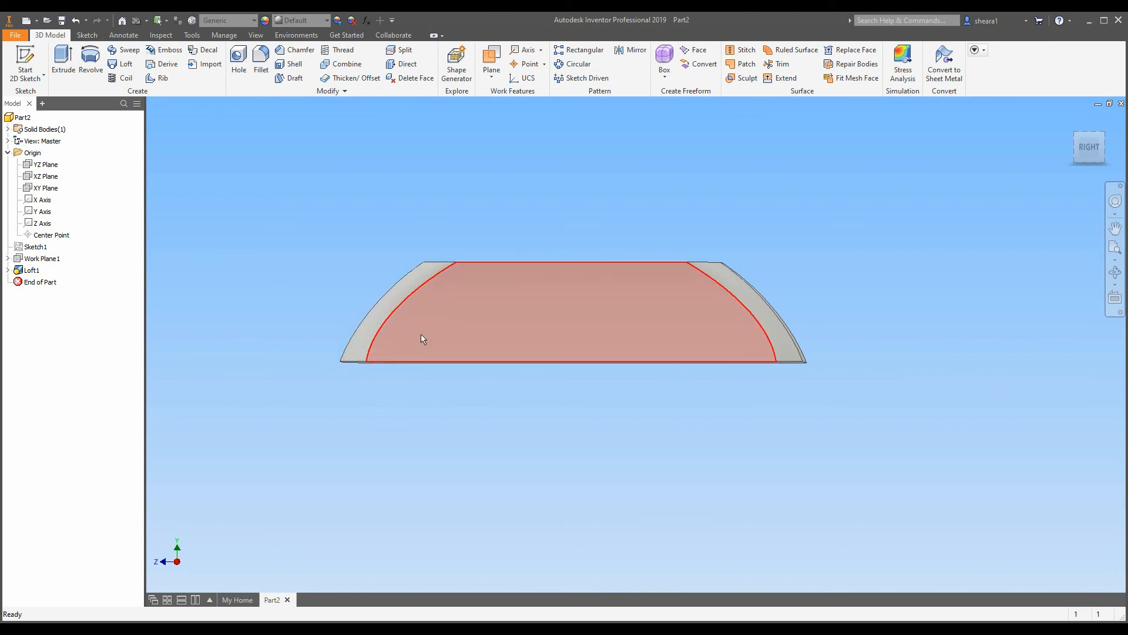
key(F6)
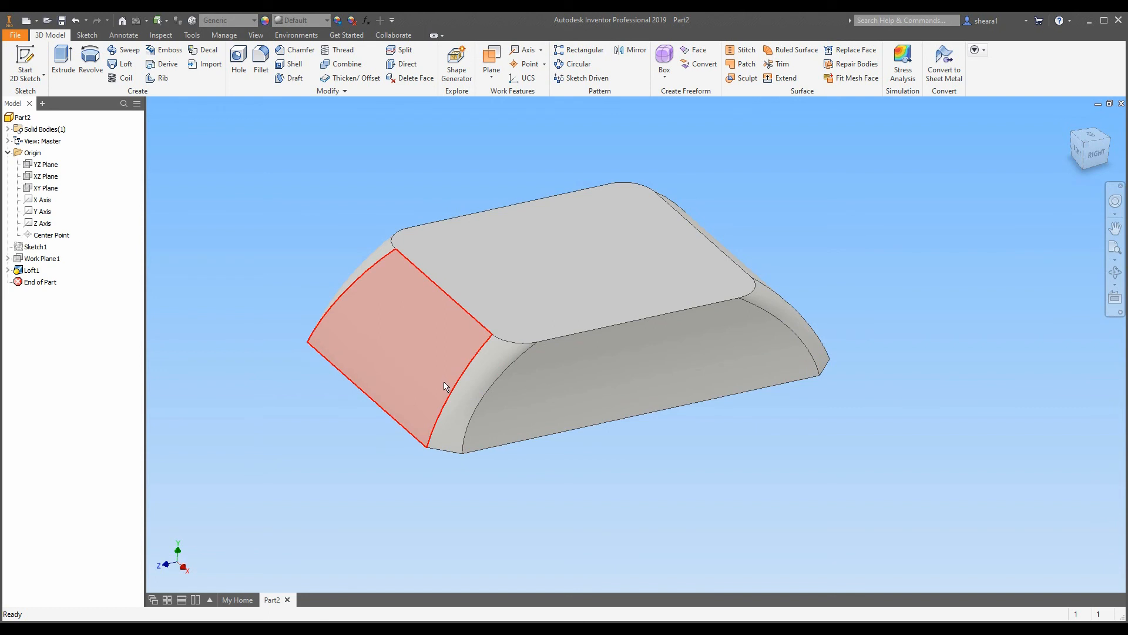
mouse_move(468, 380)
shift+middle_down()
mouse_move(413, 393)
mouse_move(438, 390)
mouse_move(469, 352)
mouse_move(516, 355)
mouse_move(492, 352)
mouse_move(474, 373)
mouse_move(451, 353)
mouse_move(451, 373)
mouse_move(459, 365)
shift+middle_up()
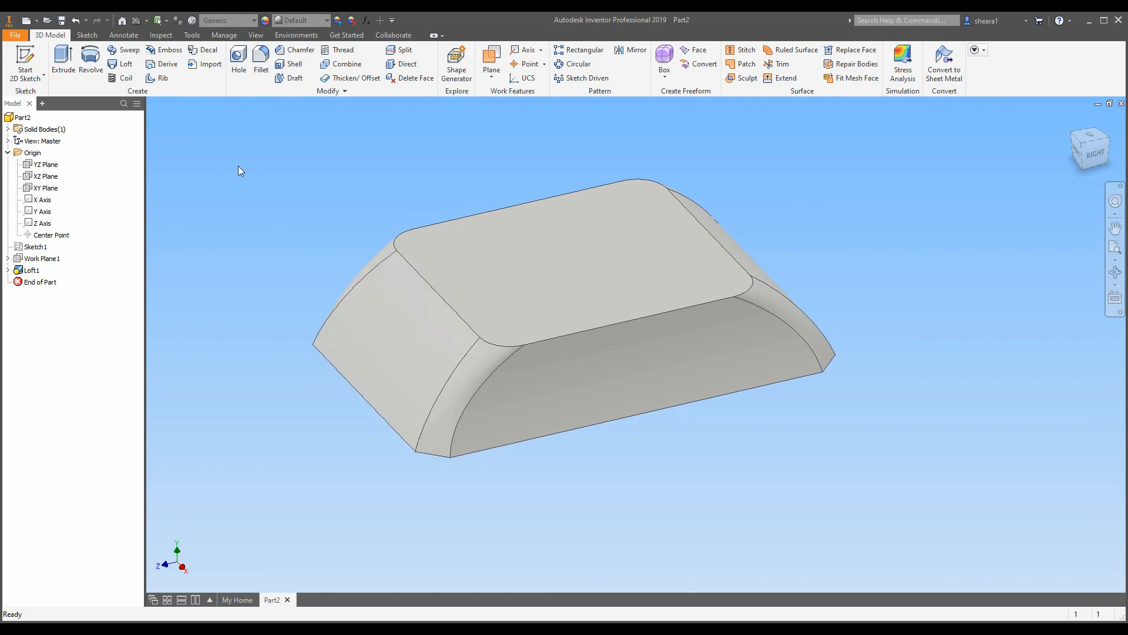
scroll(329, 414, down, 4)
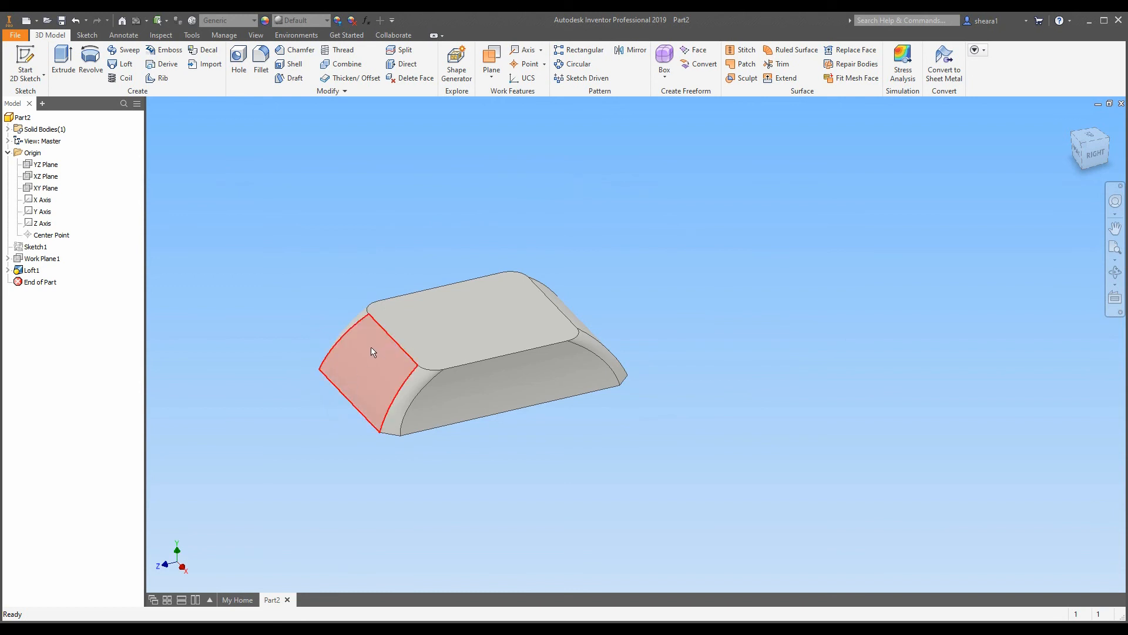
scroll(374, 352, up, 4)
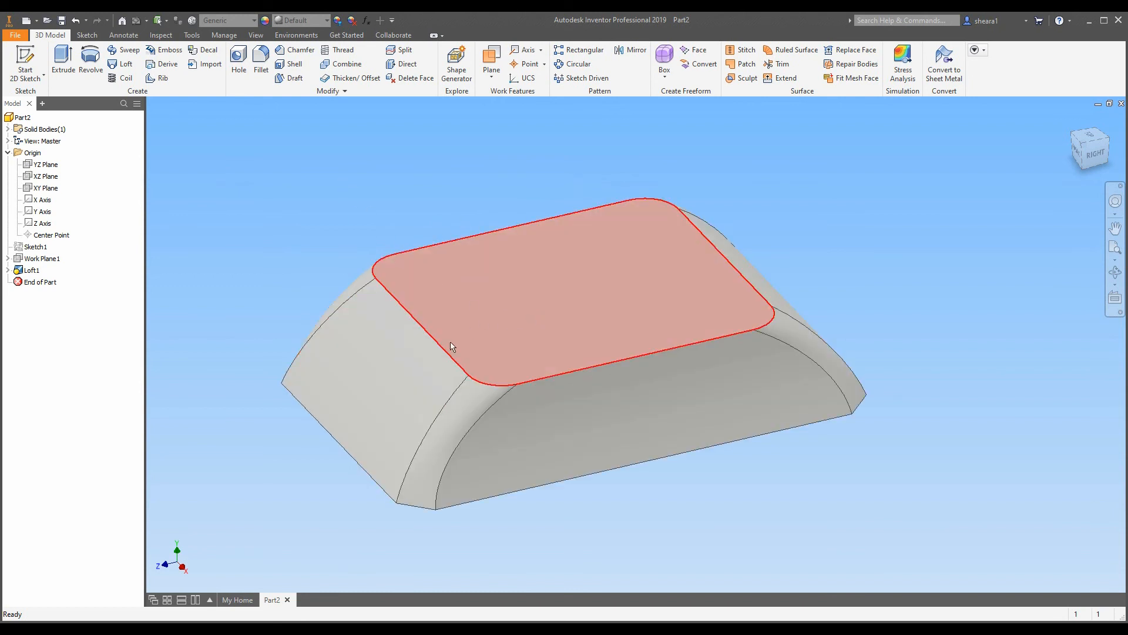
Try a work plane offset 40 mm above the loft's top face and undo it.
click(493, 74)
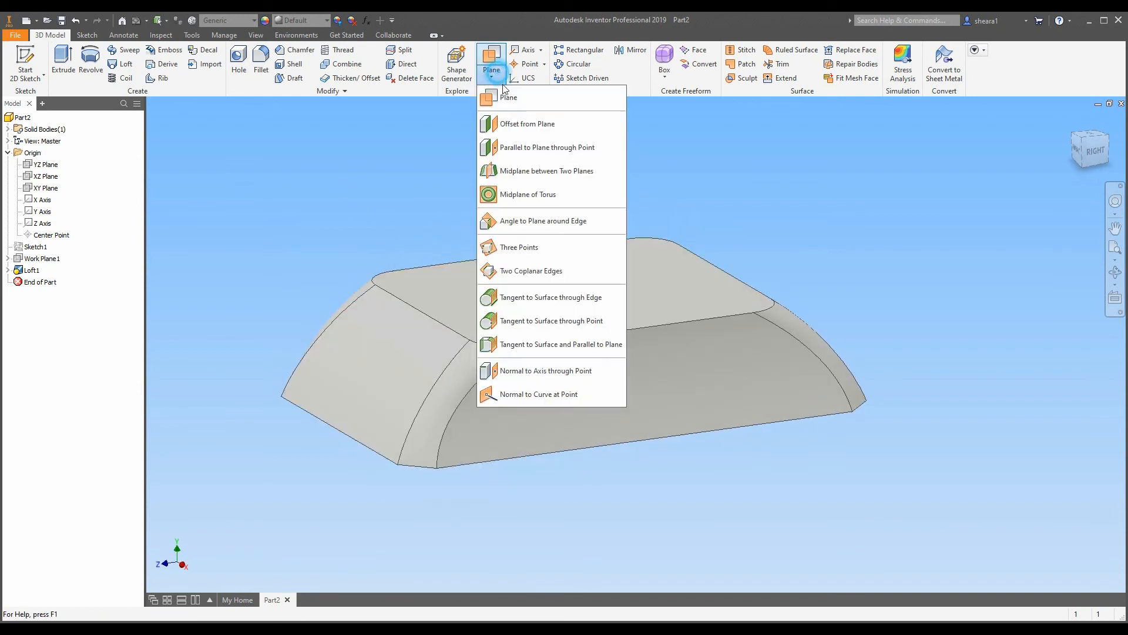
click(527, 123)
click(578, 269)
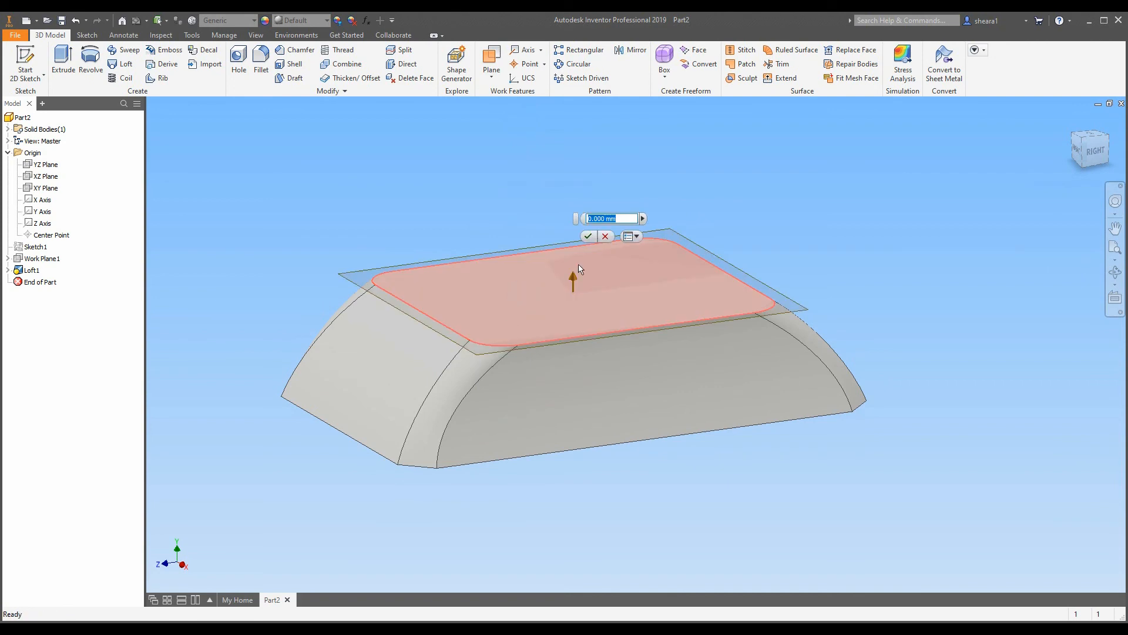
text(40)
key(Return)
shift+middle_drag(481, 286, 481, 320)
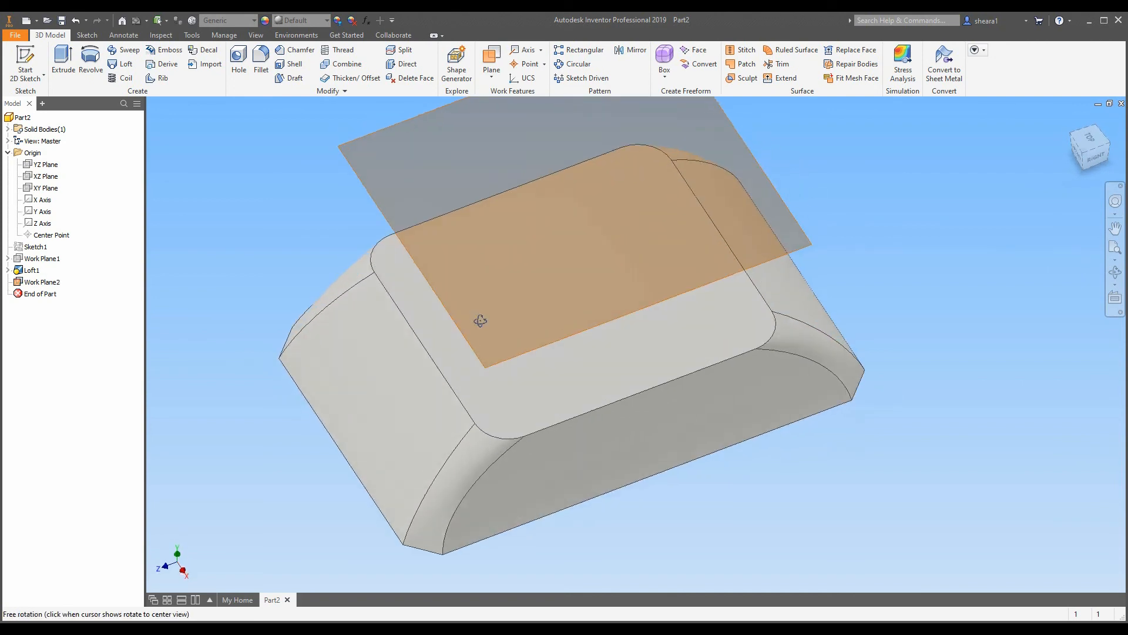
scroll(481, 321, up, 3)
scroll(497, 226, down, 6)
shift+middle_drag(540, 351, 546, 351)
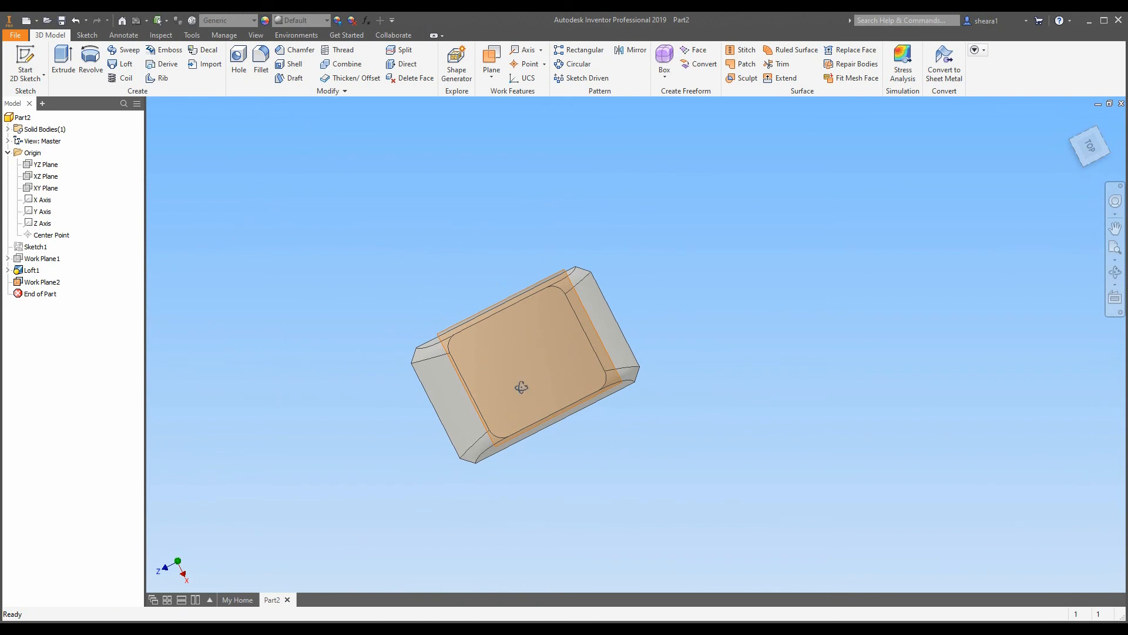
shift+middle_drag(521, 387, 525, 427)
key(ctrl+z)
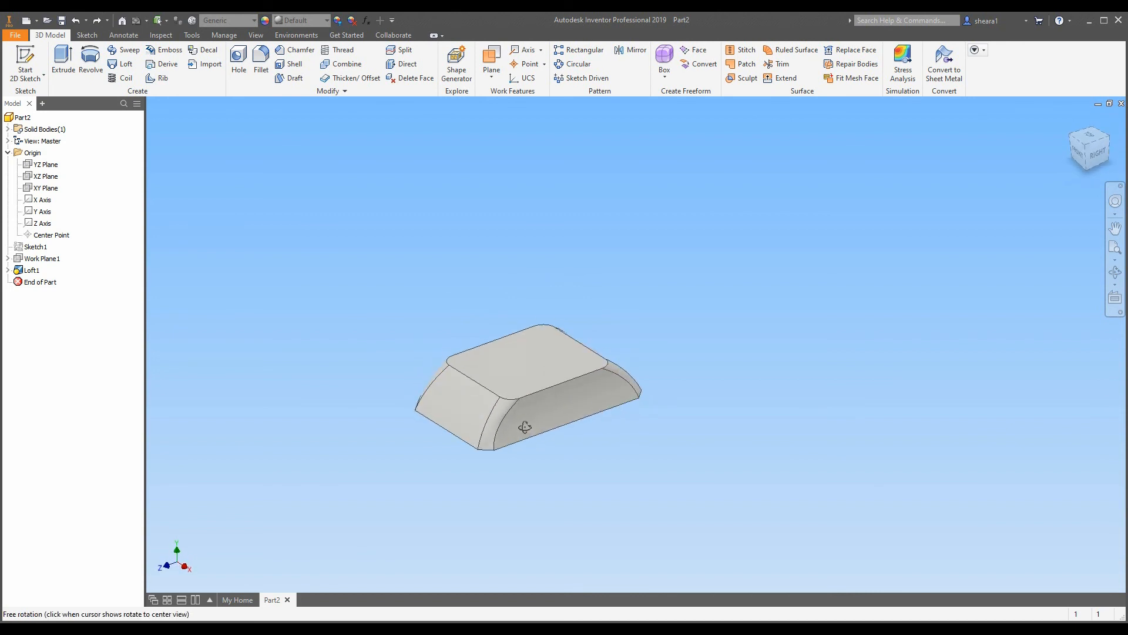
Start a 2D sketch on the loft's top face and draw a rectangular text frame across its middle.
scroll(552, 410, up, 5)
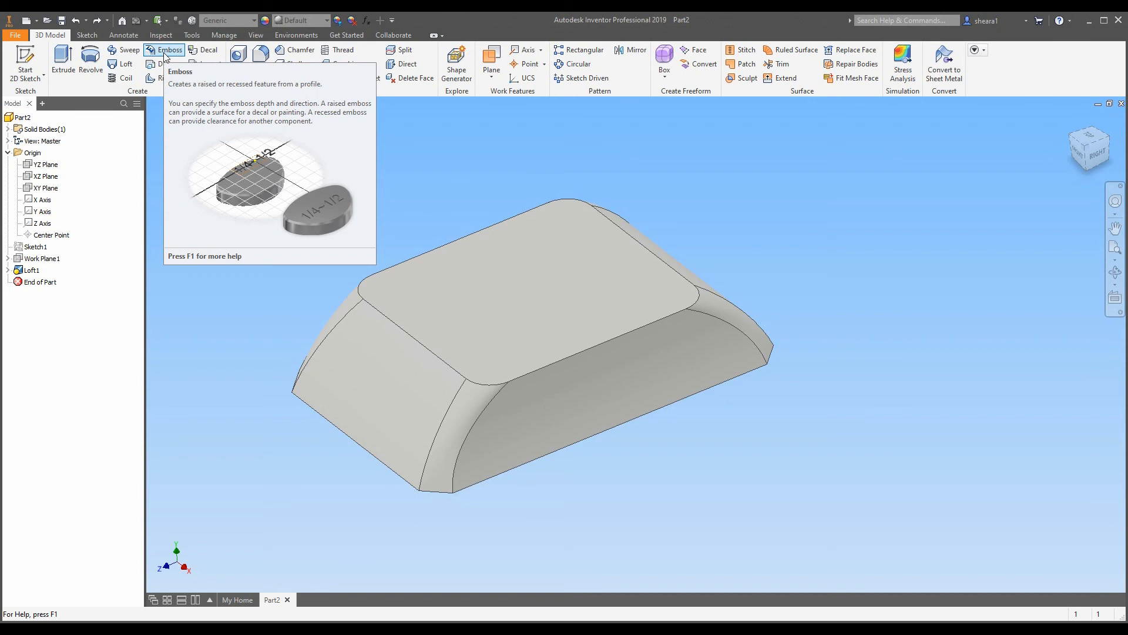
click(27, 57)
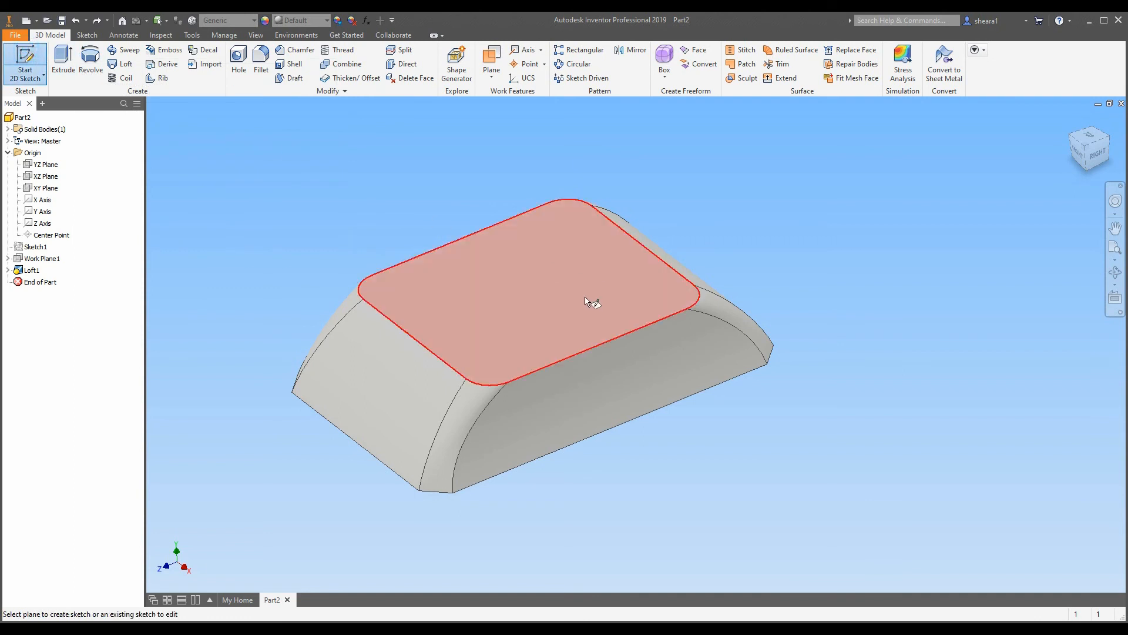
click(528, 298)
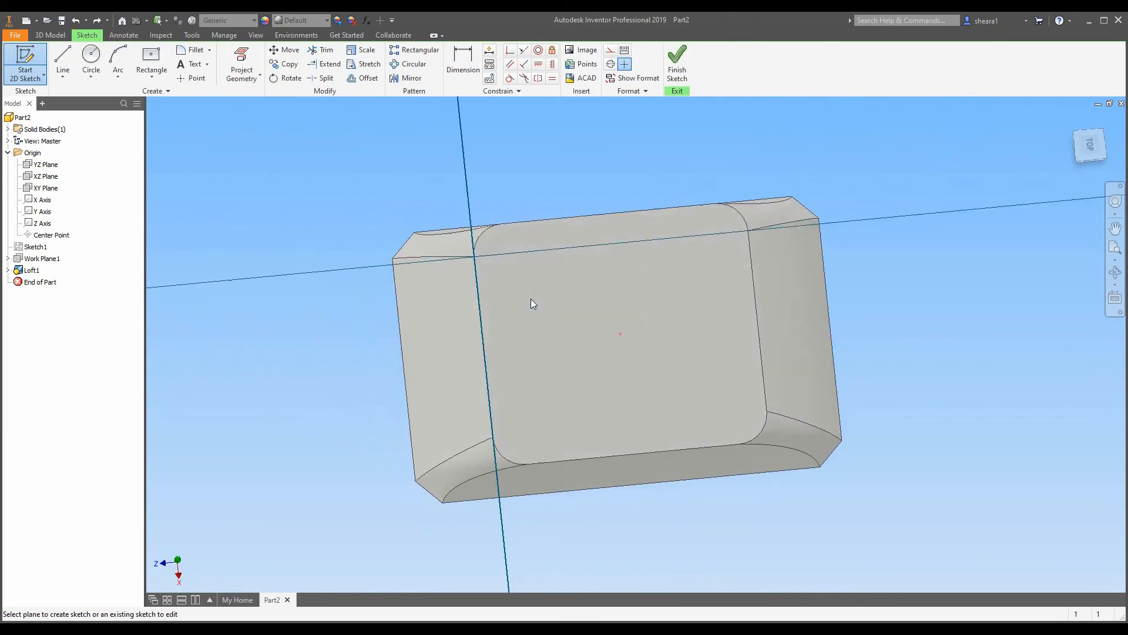
click(199, 69)
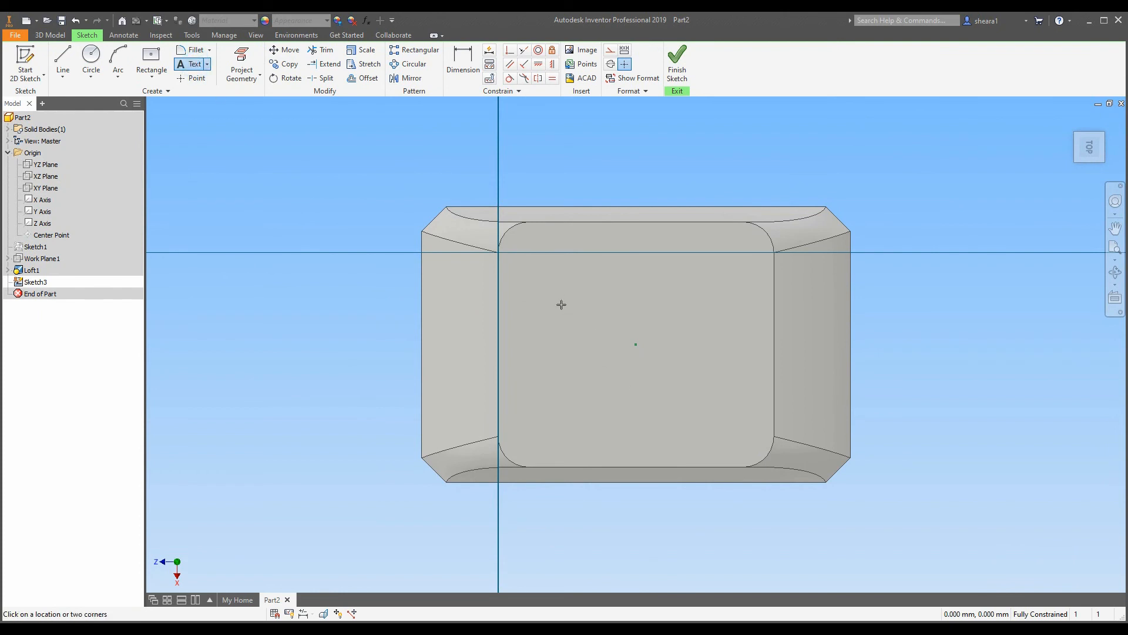
drag(523, 290, 735, 395)
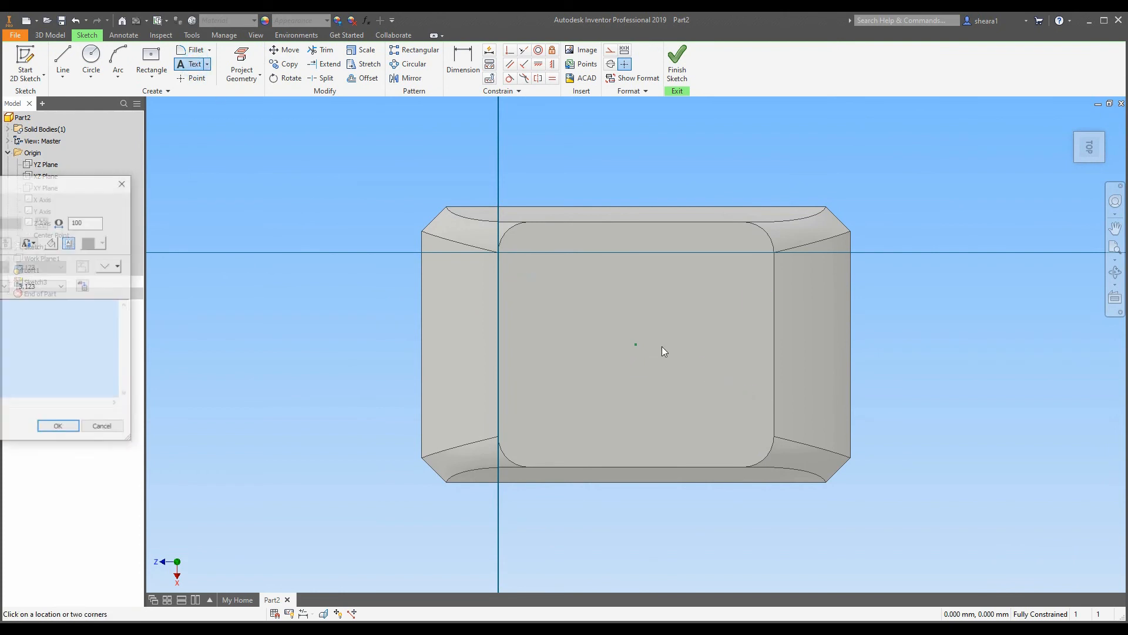
Enter a first name in capitals as the sketch text and place it at a text height of 6.10 mm.
drag(43, 181, 421, 184)
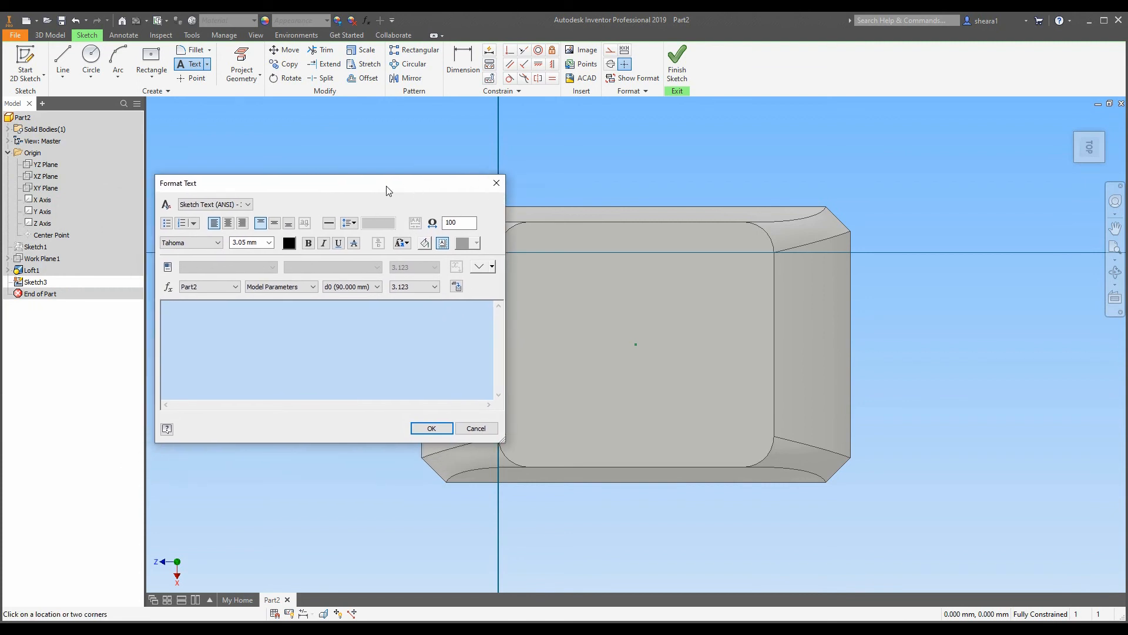
text(ADRIAN)
double_click(270, 316)
click(268, 242)
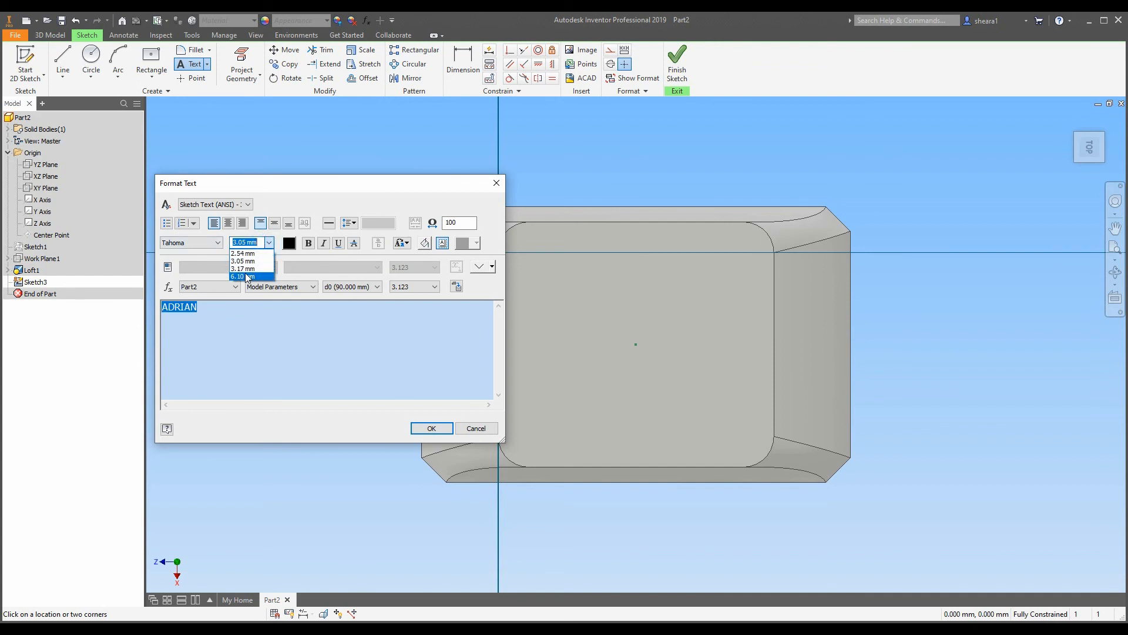
click(246, 276)
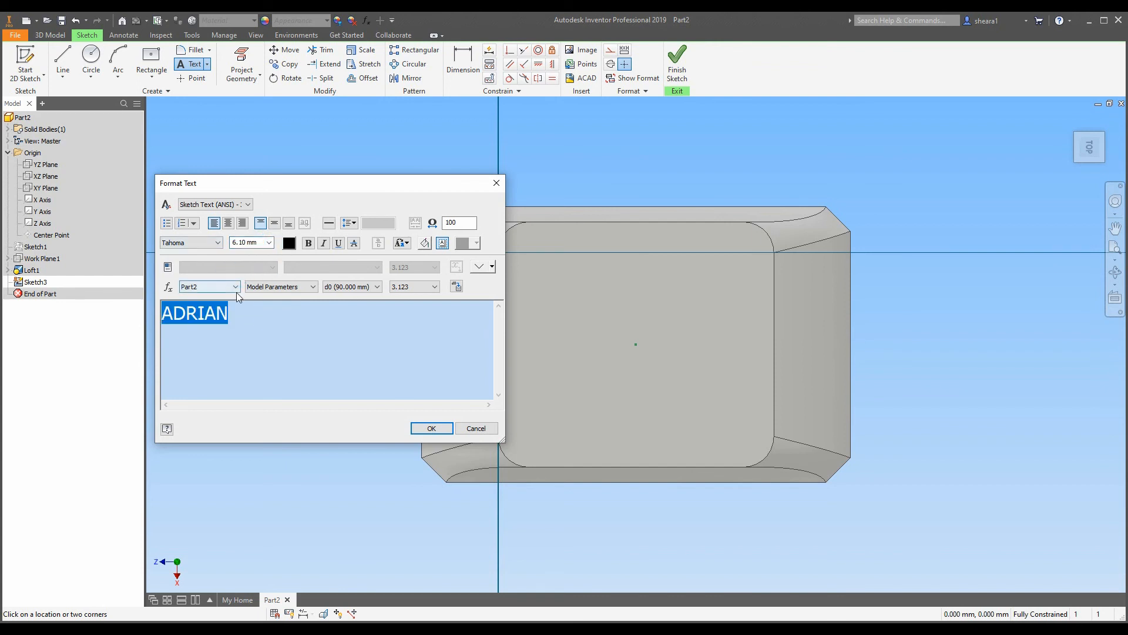
click(268, 242)
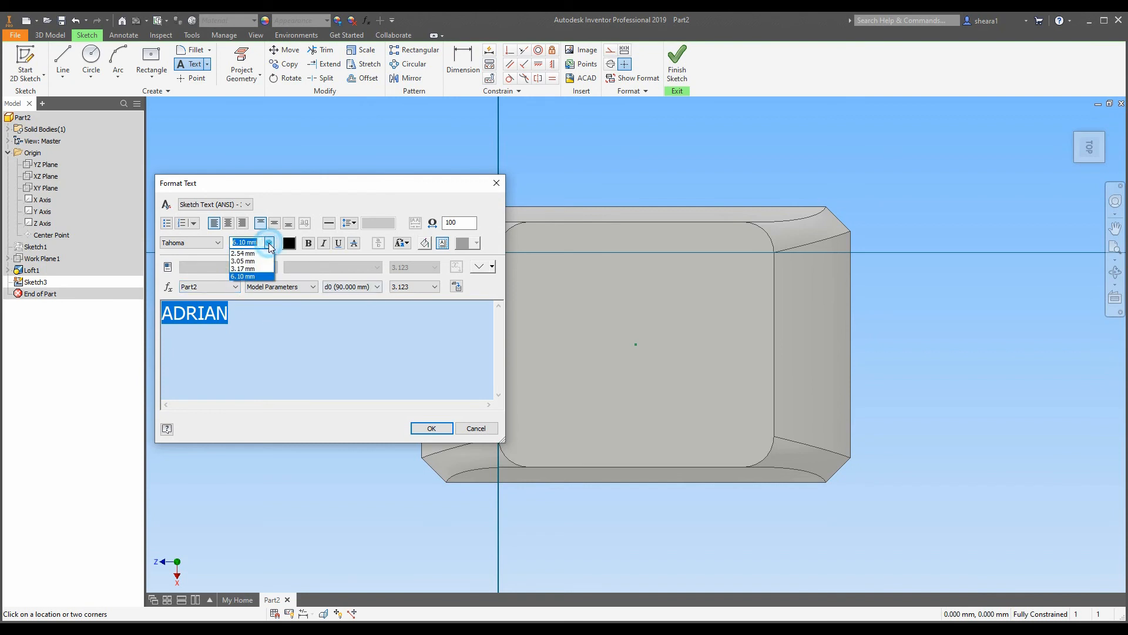
click(269, 242)
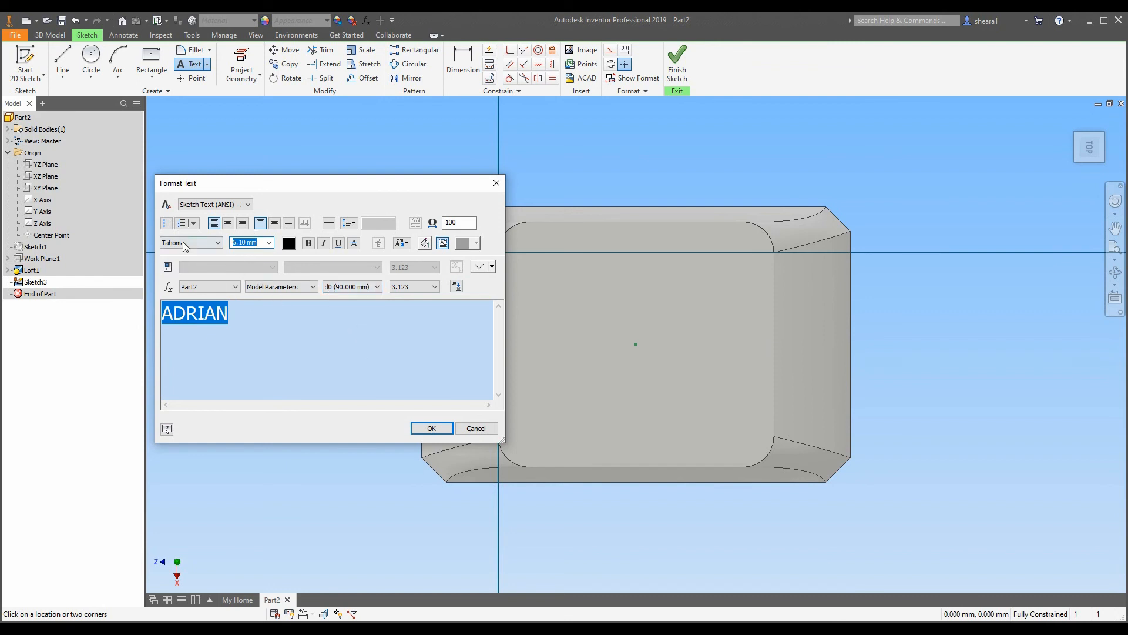
click(432, 429)
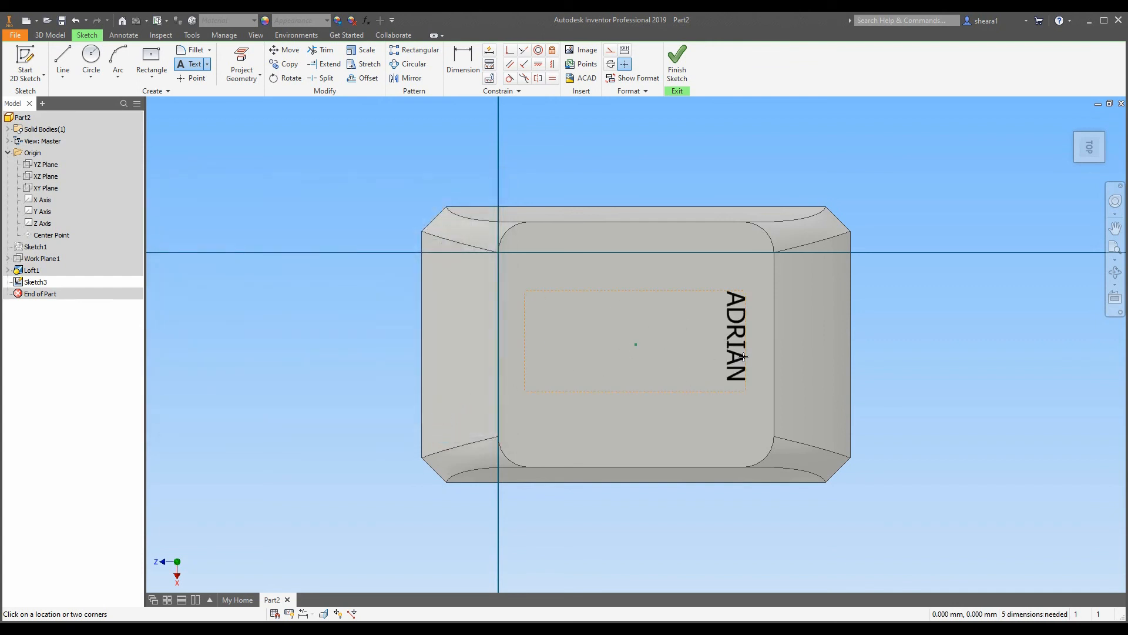
key(Escape)
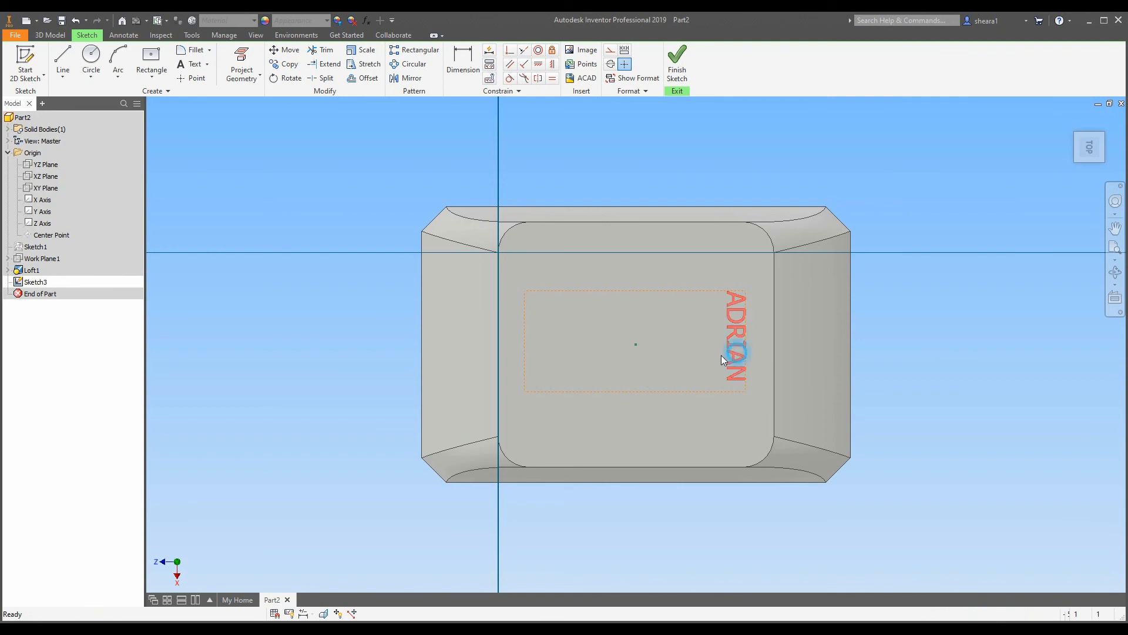
Nudge the text frame so it sits roughly centred on the top face.
mouse_move(732, 354)
mouse_down()
mouse_move(701, 356)
mouse_move(730, 357)
mouse_up()
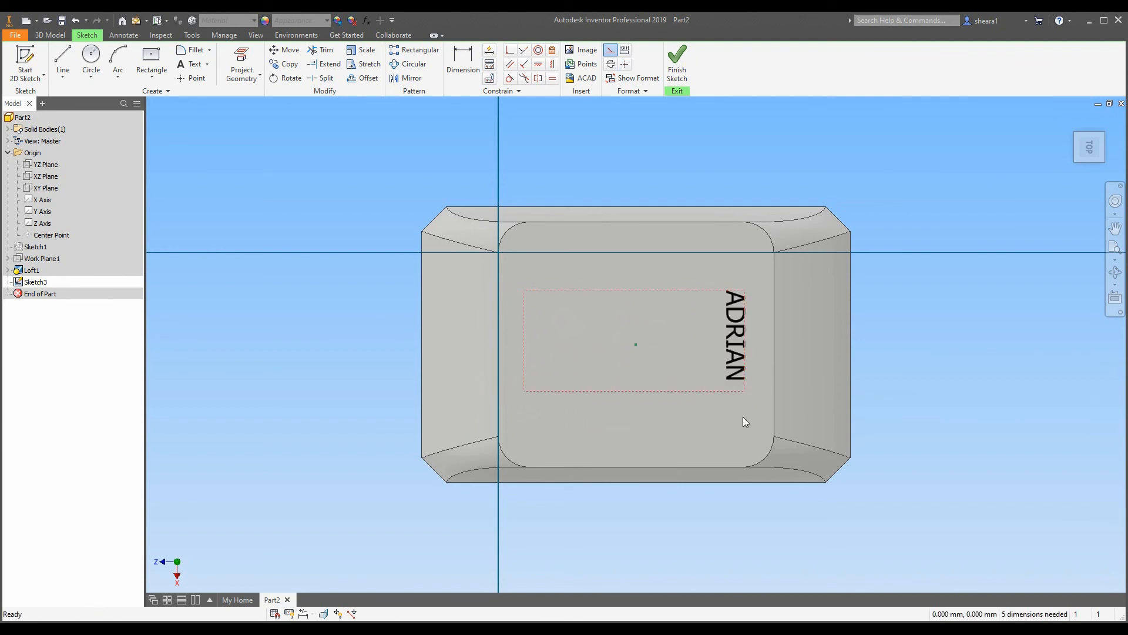
double_click(729, 362)
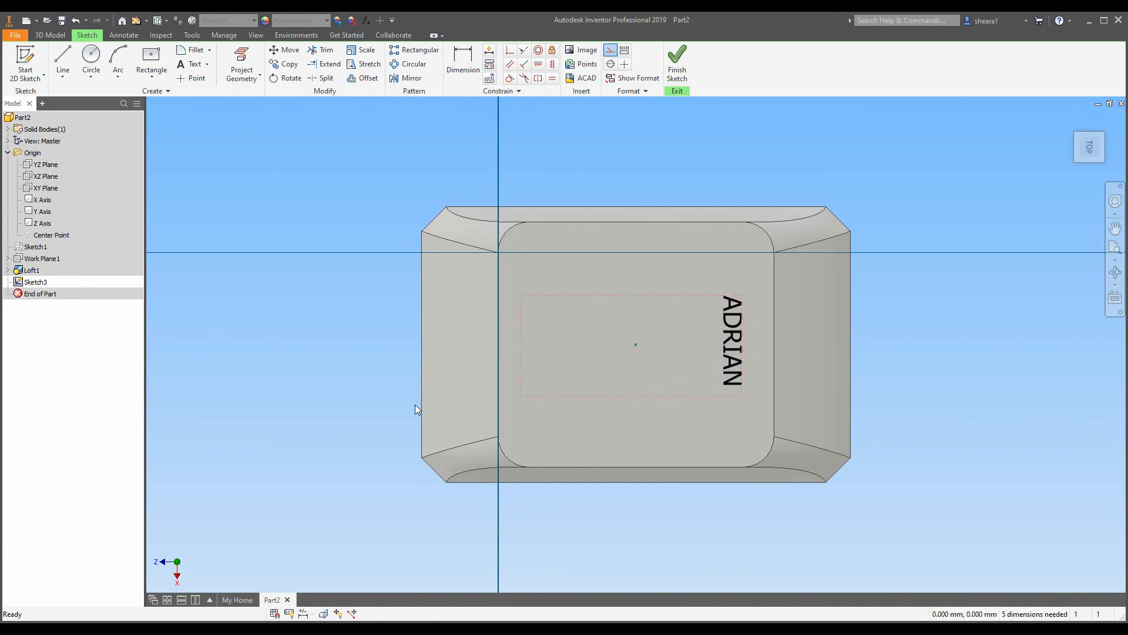
scroll(335, 399, down, 3)
scroll(470, 411, up, 4)
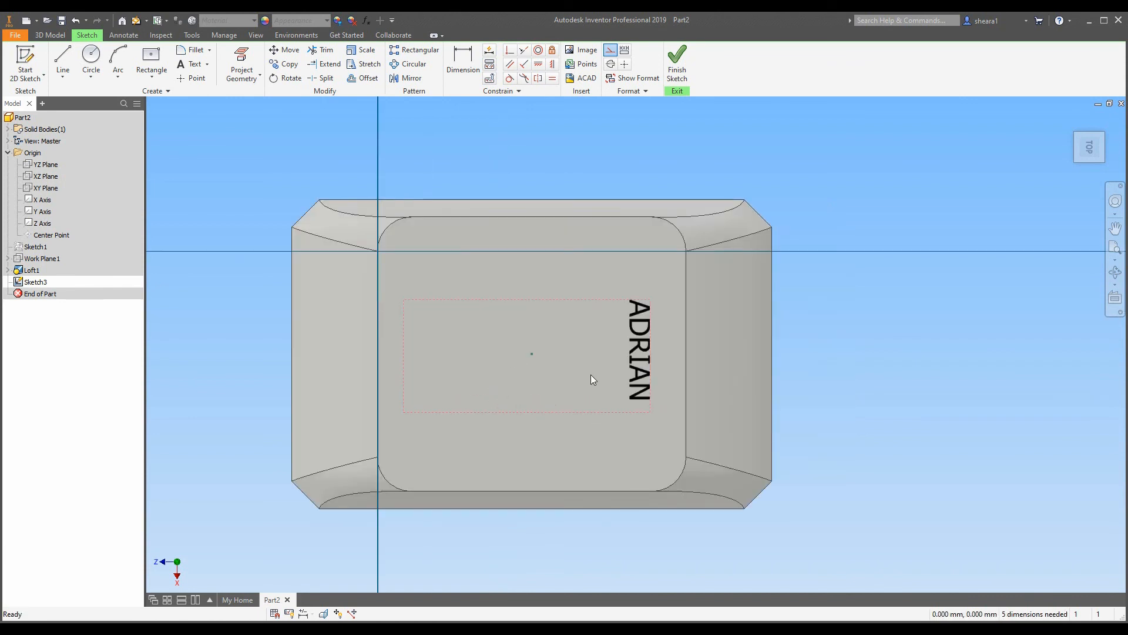
drag(643, 343, 638, 342)
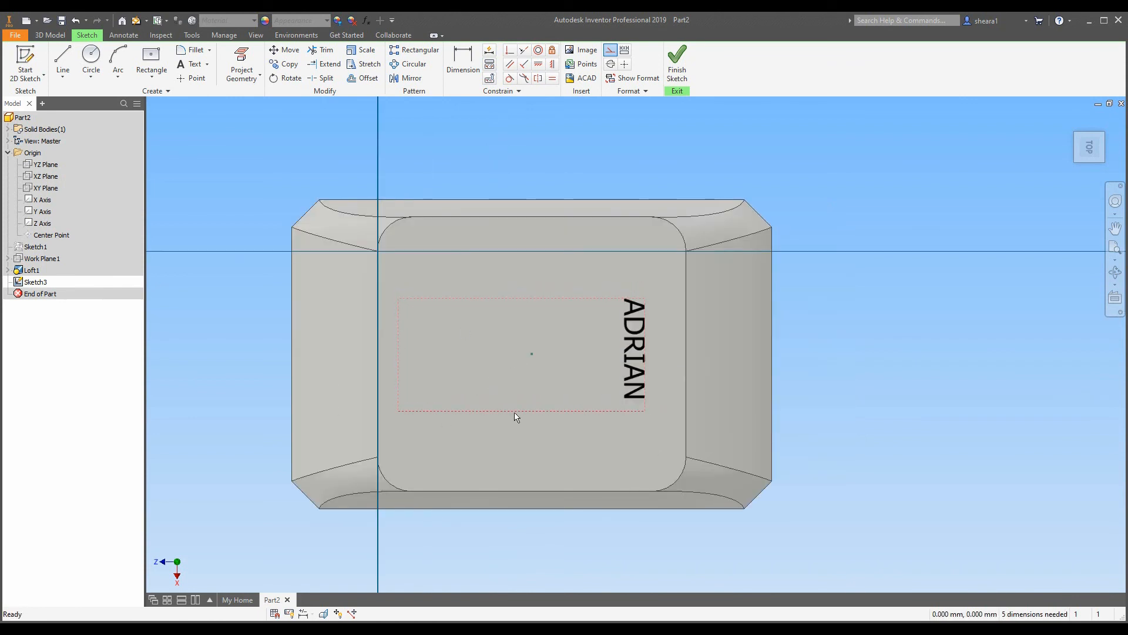
Try to rotate the sketch text 90 deg about the centre point of the top face.
click(287, 80)
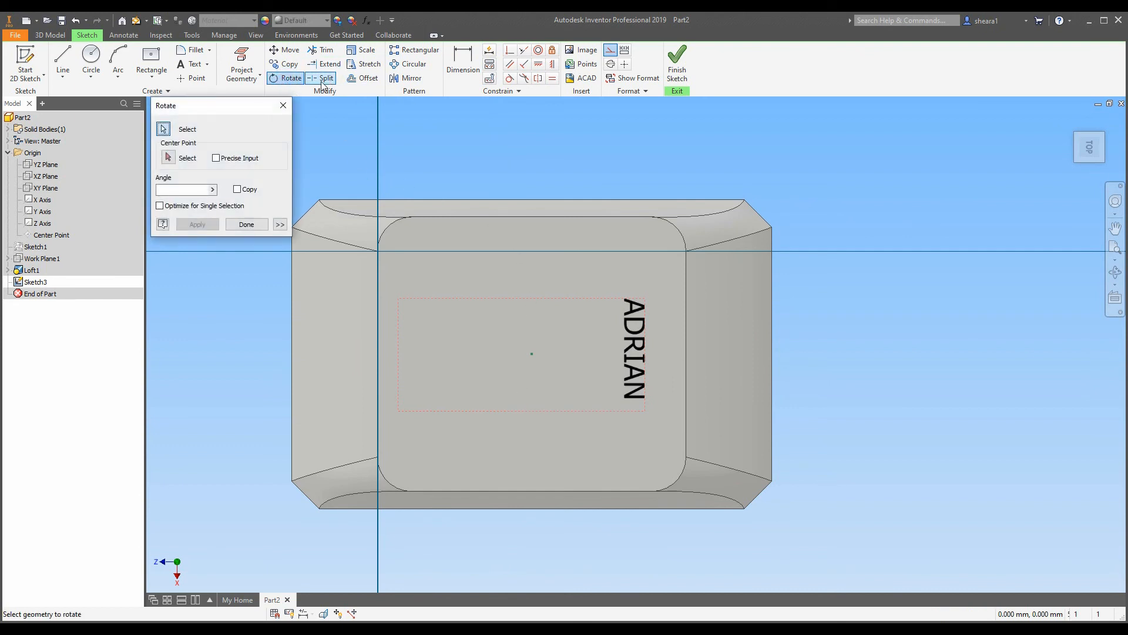
click(634, 346)
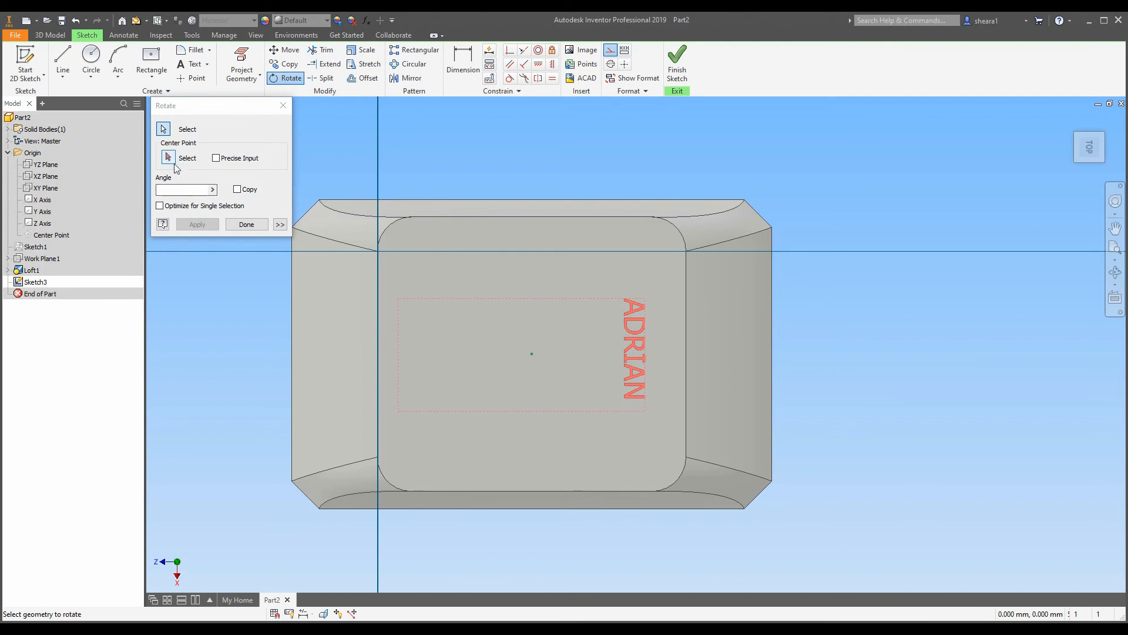
click(183, 190)
text(90)
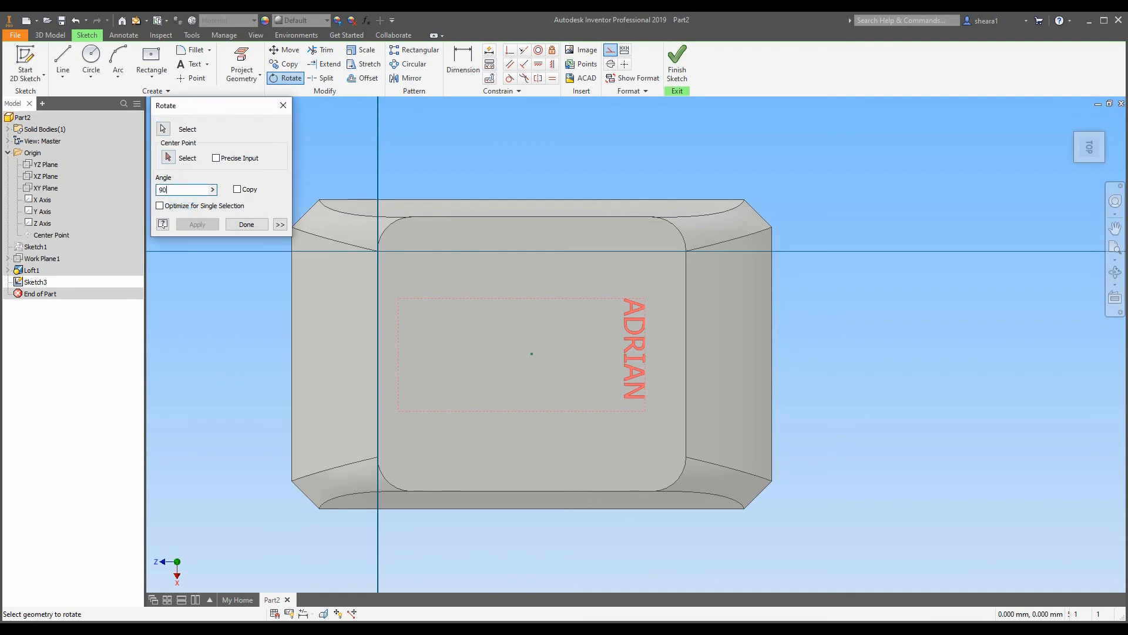
click(168, 157)
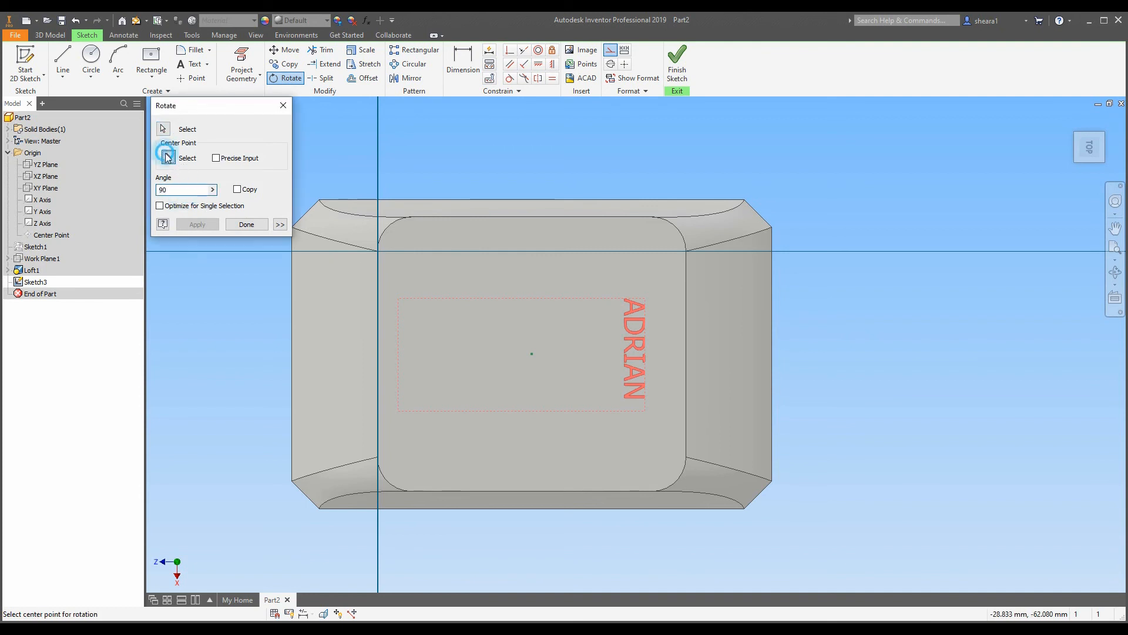
click(532, 353)
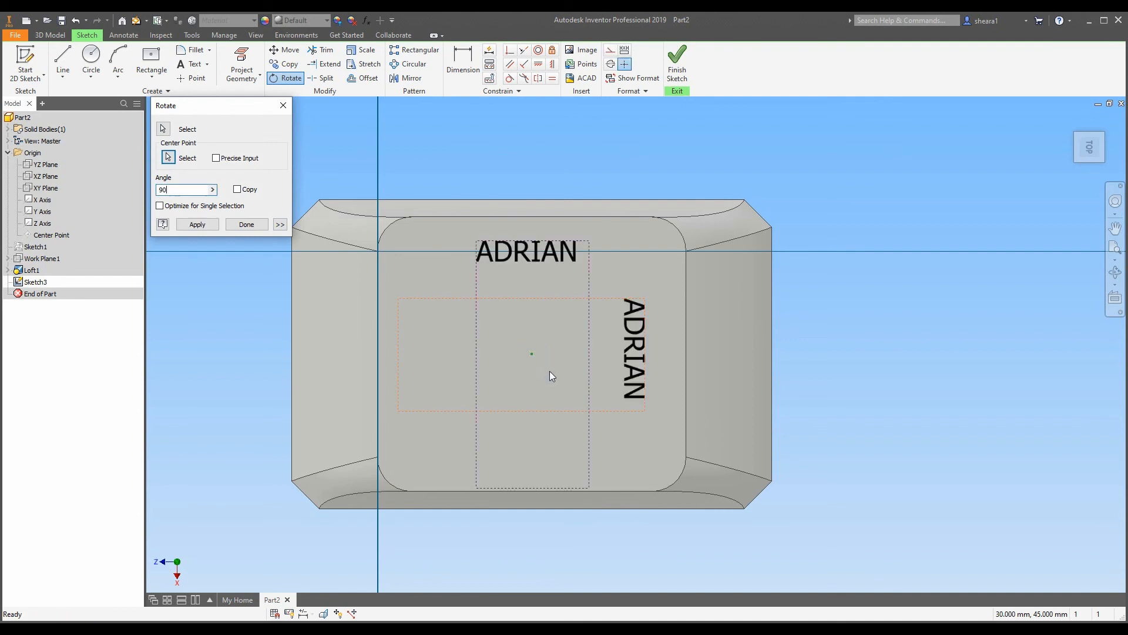
click(246, 225)
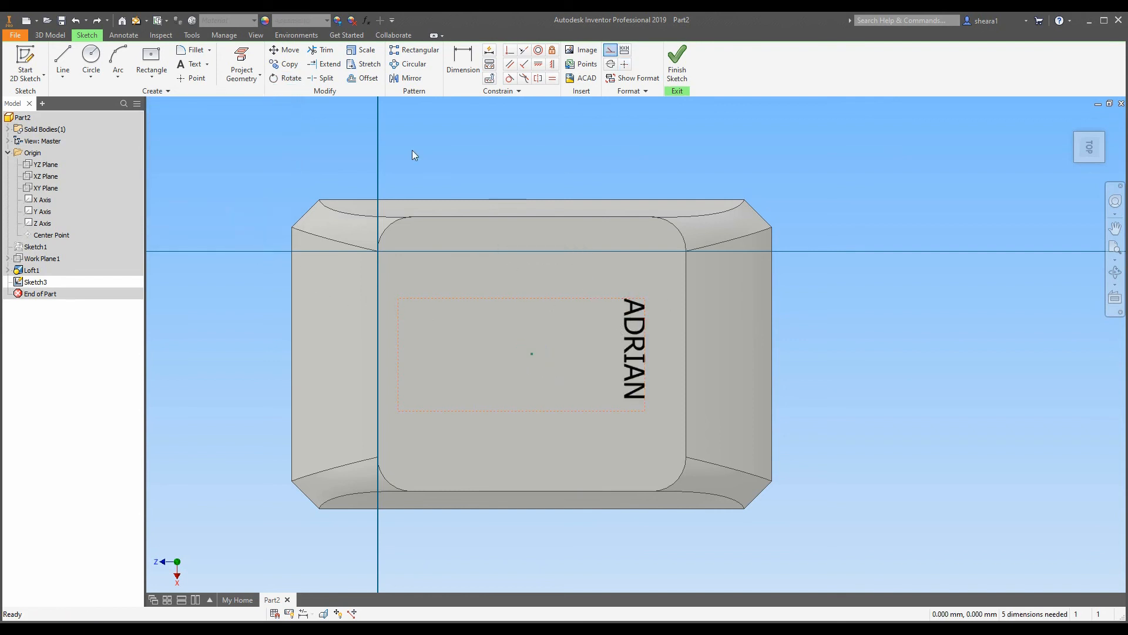
Rotate the sketch text and its frame by 90 deg about the centre point of the top face.
click(287, 78)
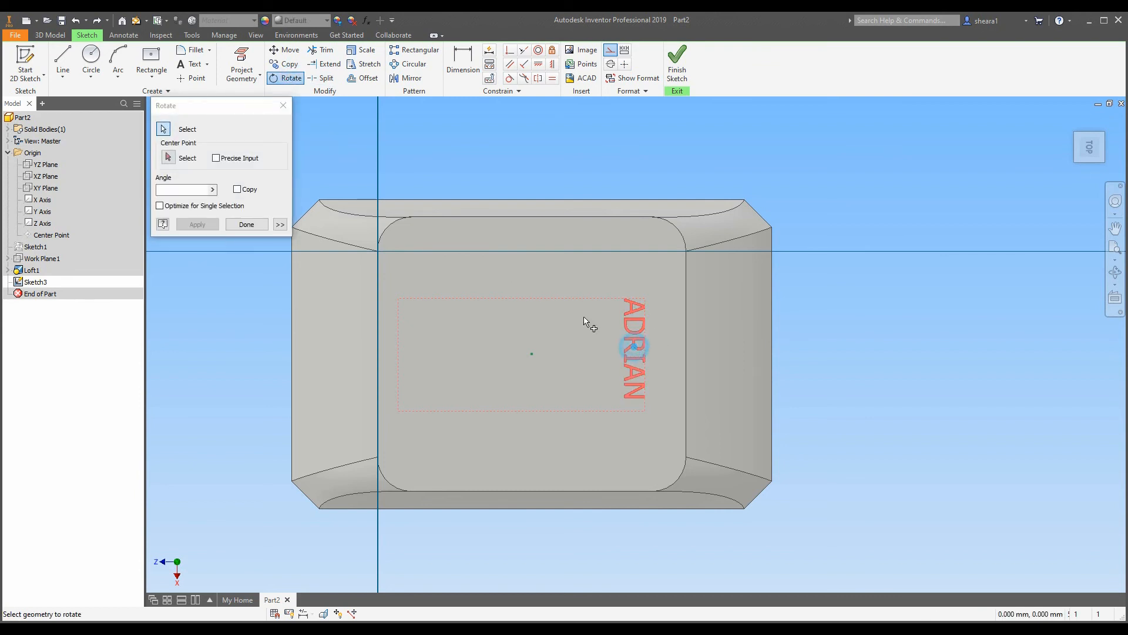
click(168, 158)
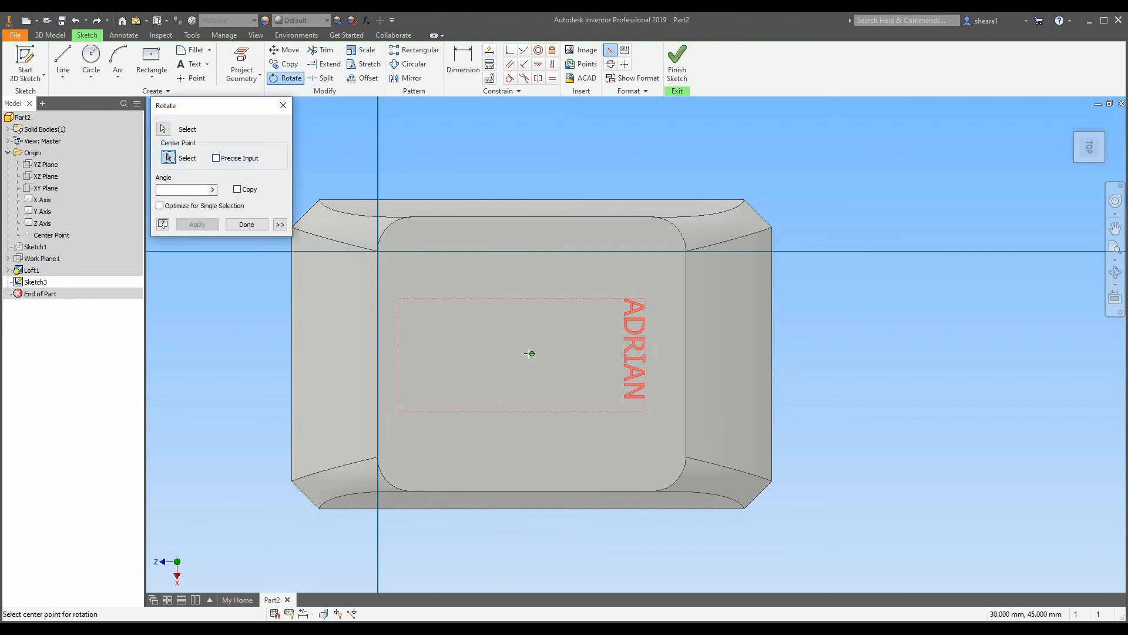
click(530, 353)
text(90)
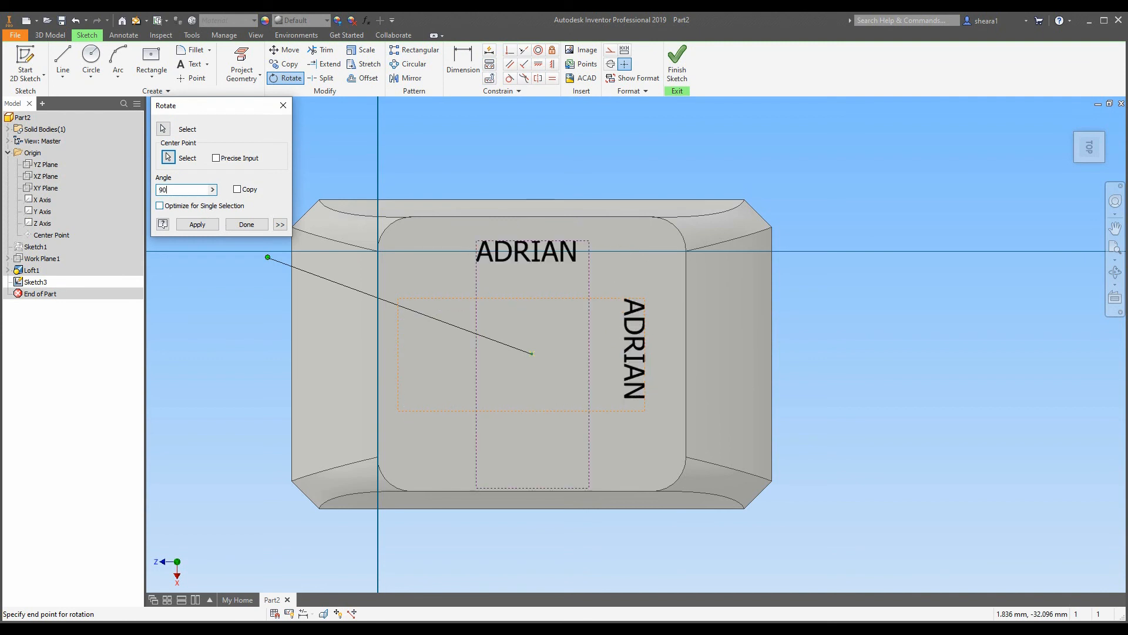
click(198, 224)
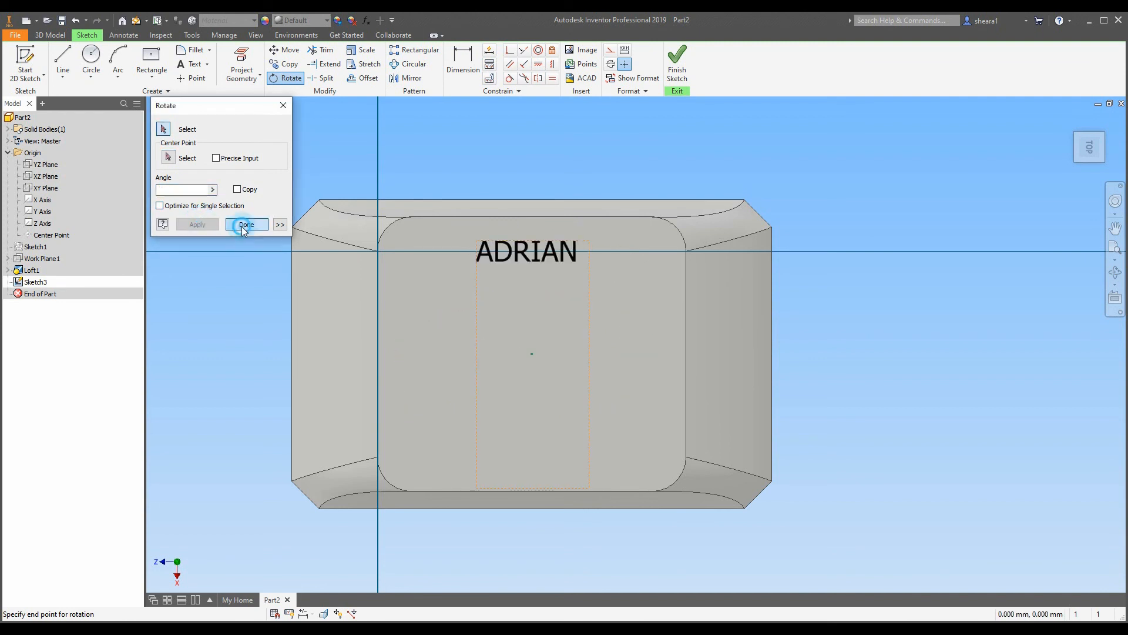
click(247, 224)
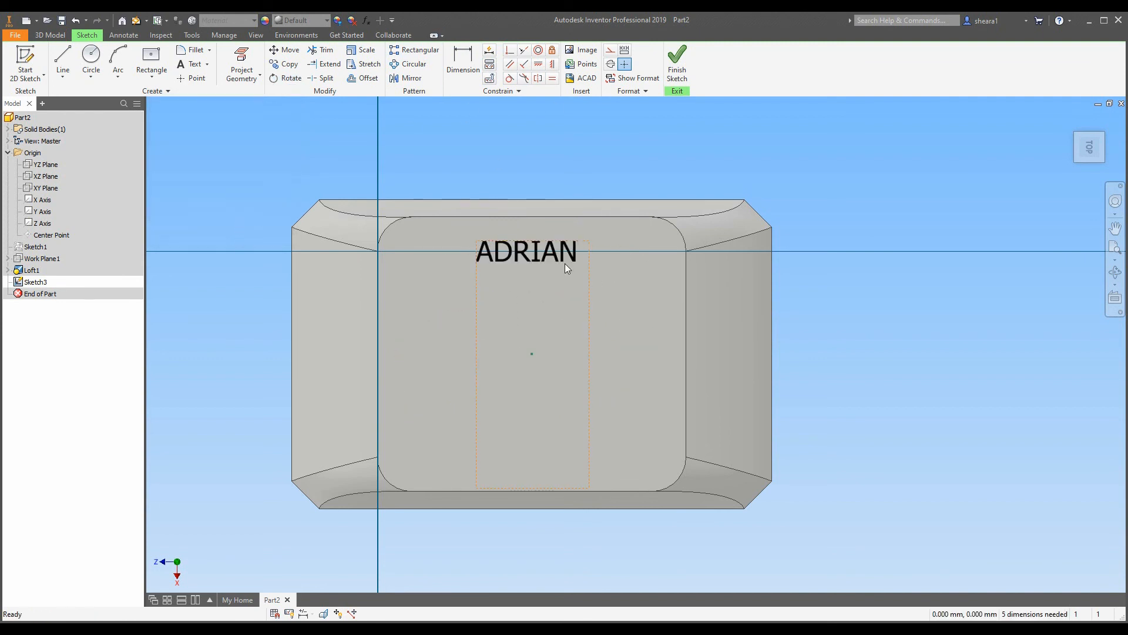
Dimension the text frame's height along the long side and set it to 10 mm.
click(463, 62)
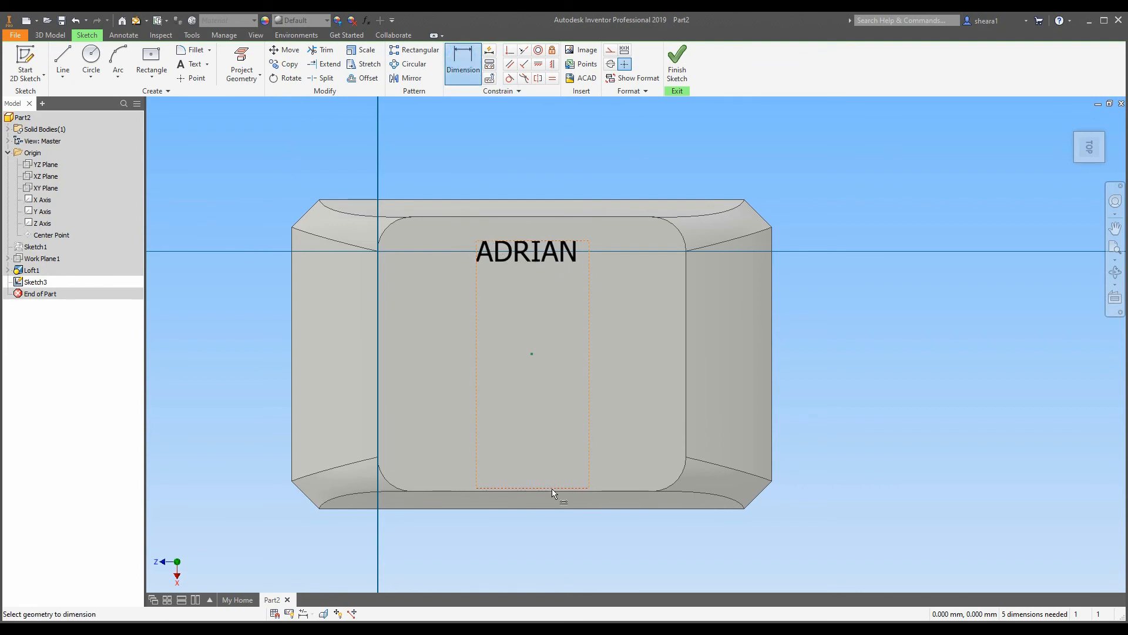
click(580, 241)
click(638, 339)
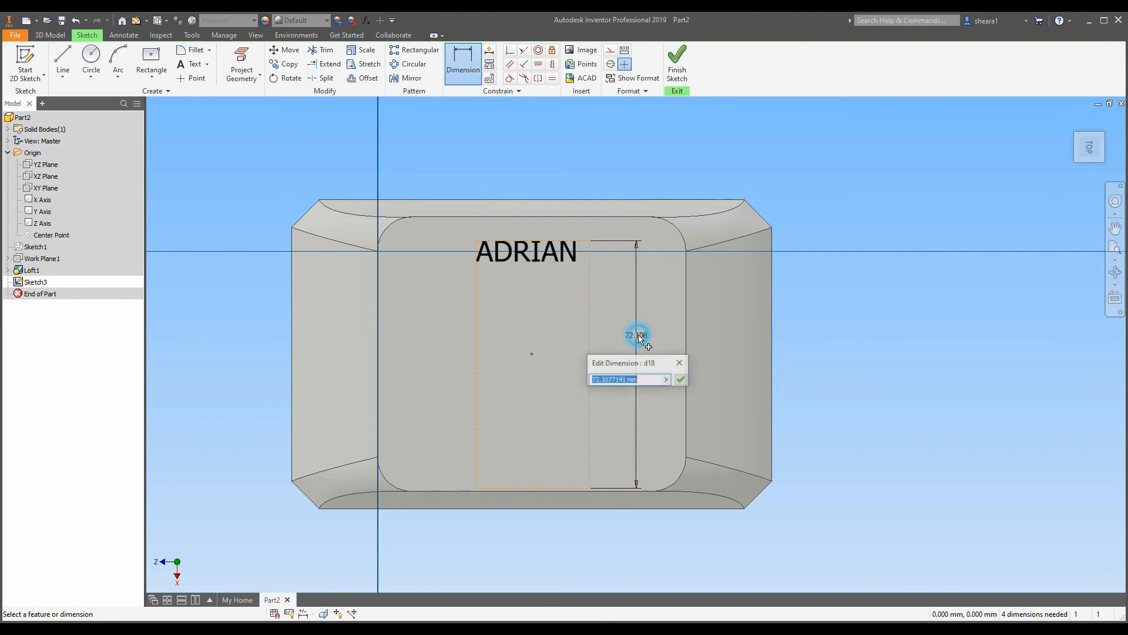
text(10)
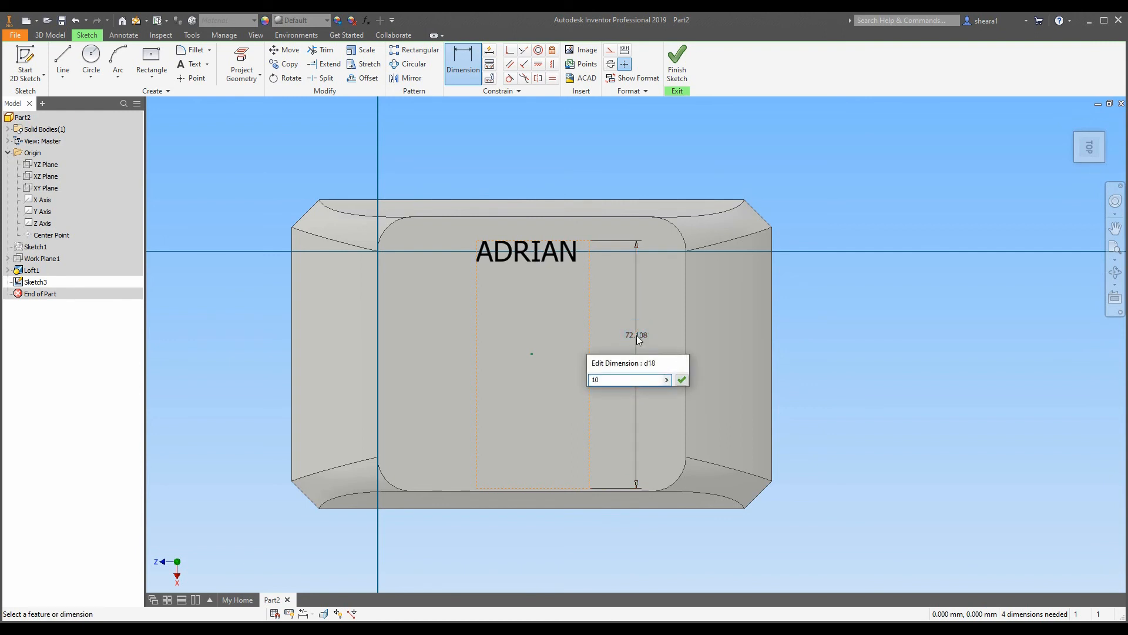
key(Return)
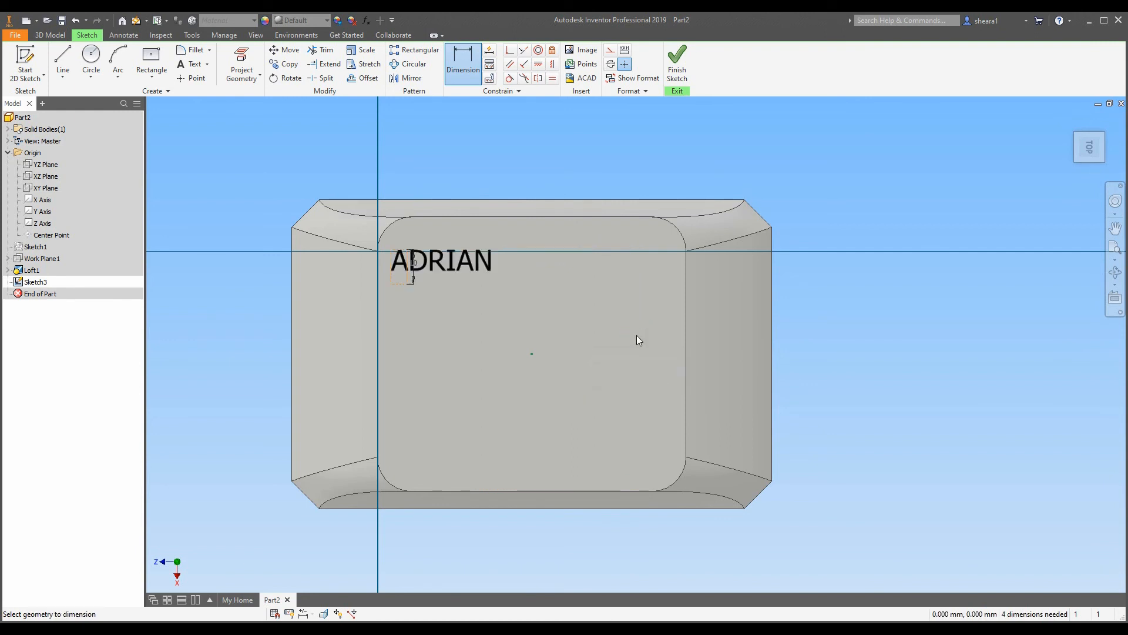
Dimension the text frame's width along its lower edge and set it to 40 mm.
click(402, 284)
click(414, 377)
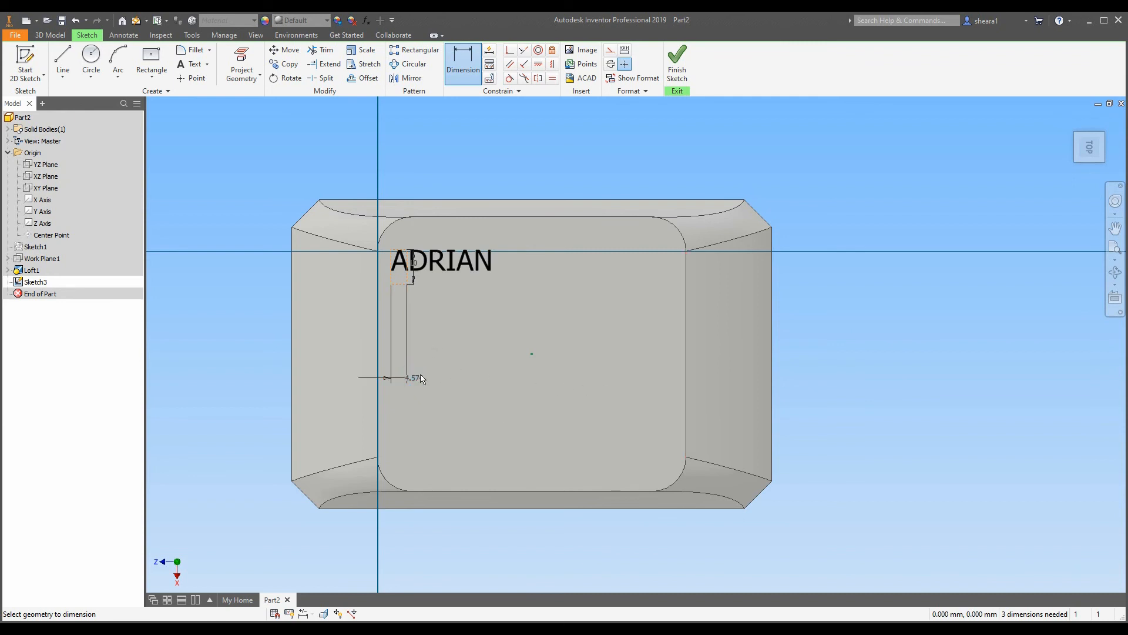
click(418, 379)
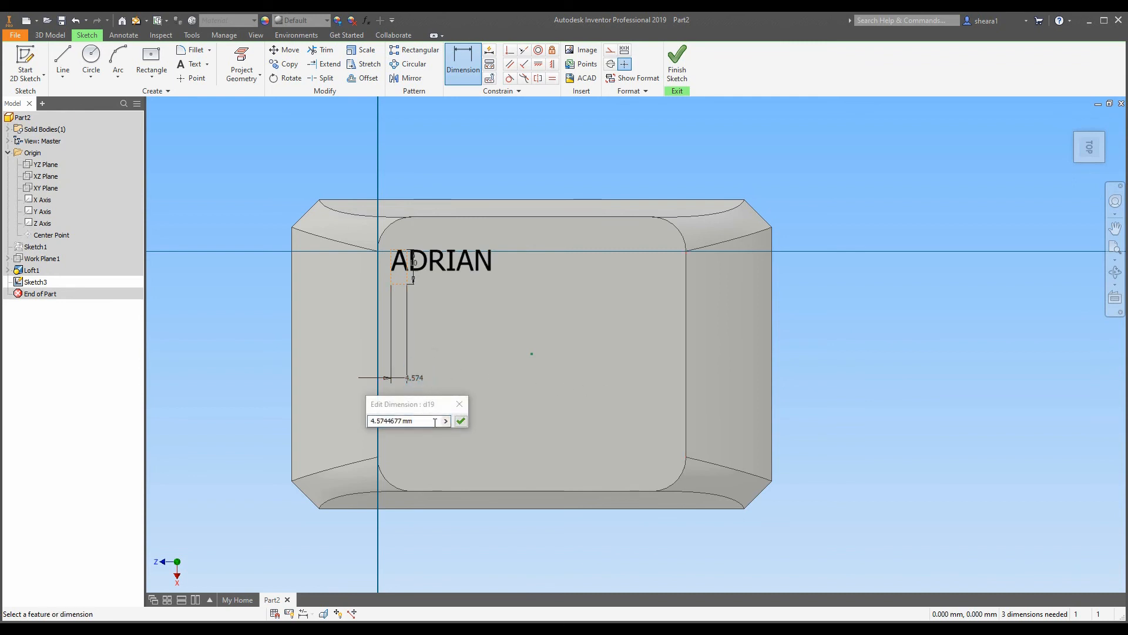
text(40)
key(Return)
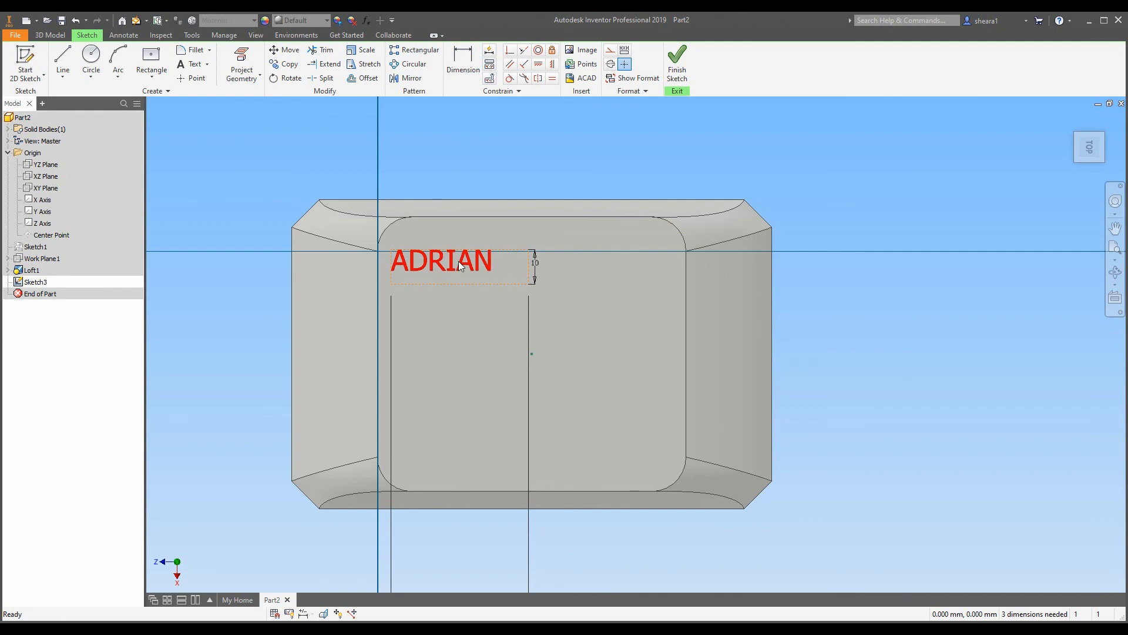
Reformat the sketch text with centre justification horizontally and middle justification vertically within its frame.
scroll(479, 243, down, 5)
scroll(478, 242, up, 6)
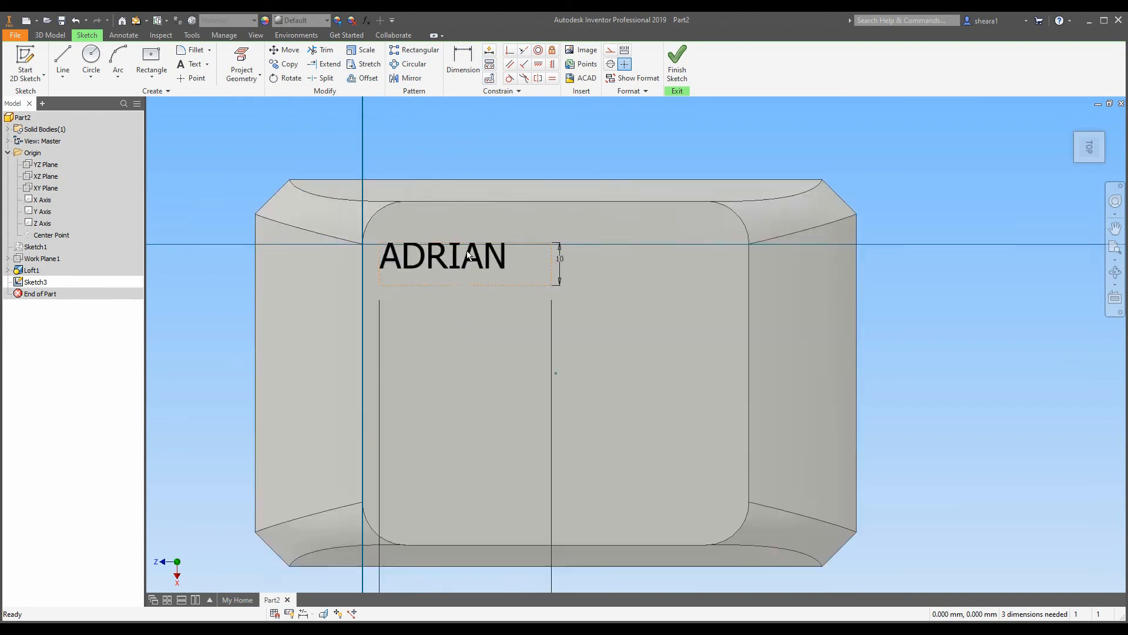
scroll(476, 253, down, 3)
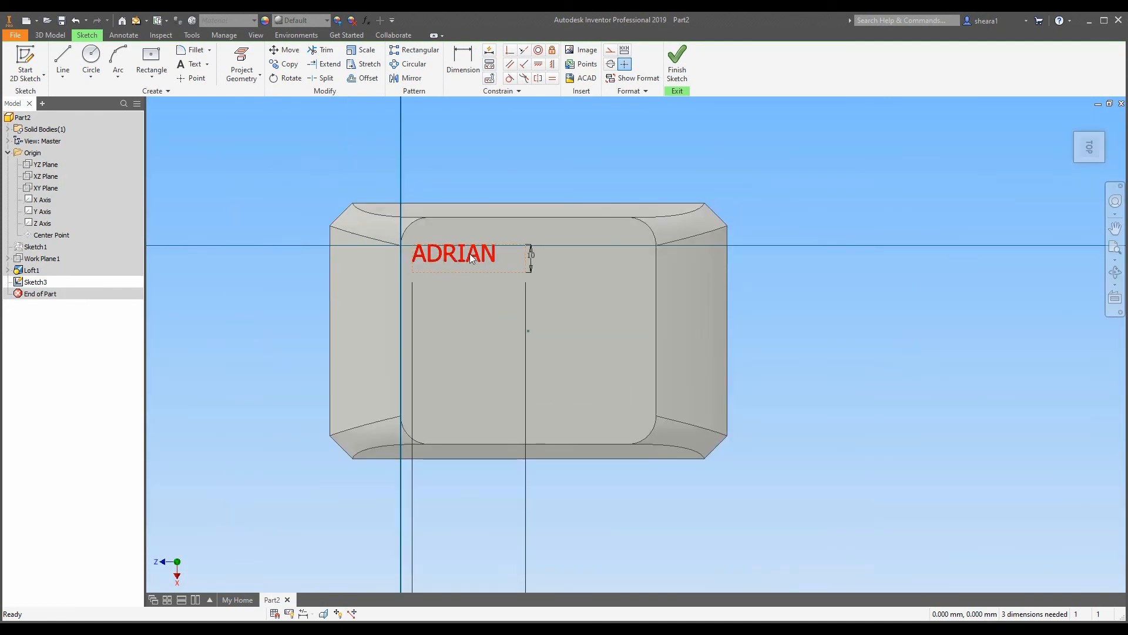
double_click(473, 258)
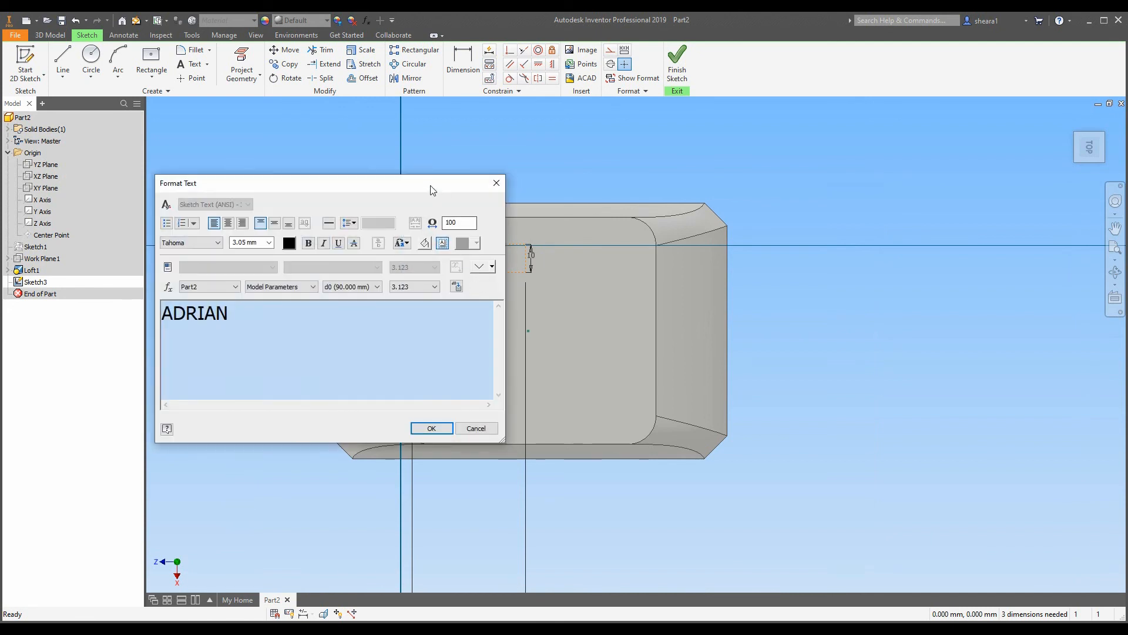
mouse_move(428, 184)
mouse_down()
mouse_move(511, 189)
mouse_move(432, 116)
mouse_move(455, 182)
mouse_move(954, 255)
mouse_up()
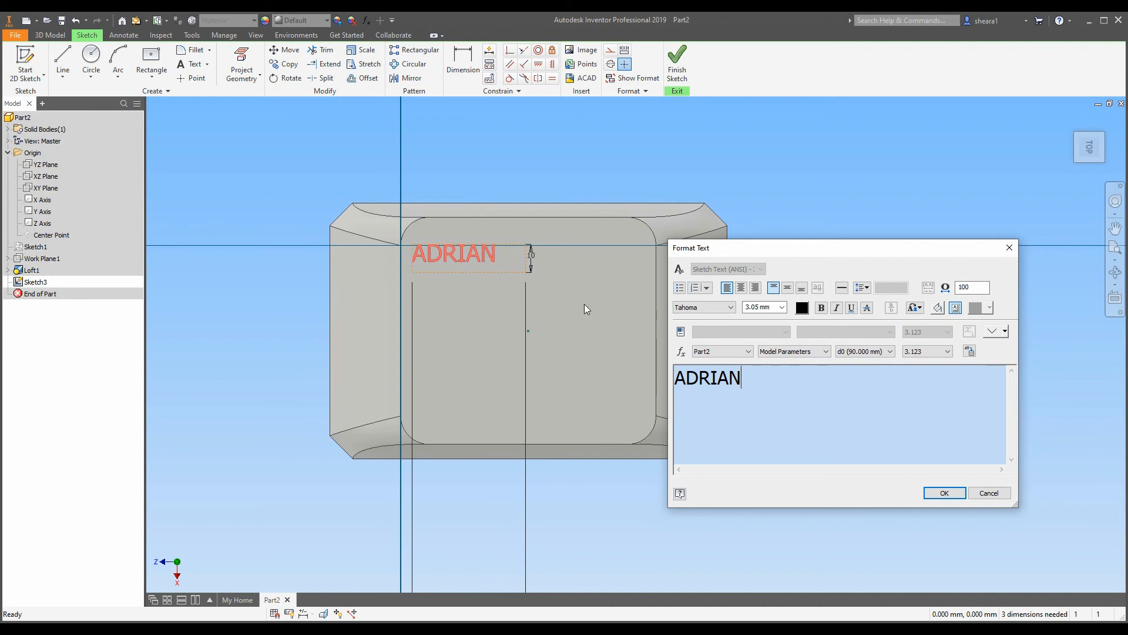
double_click(745, 379)
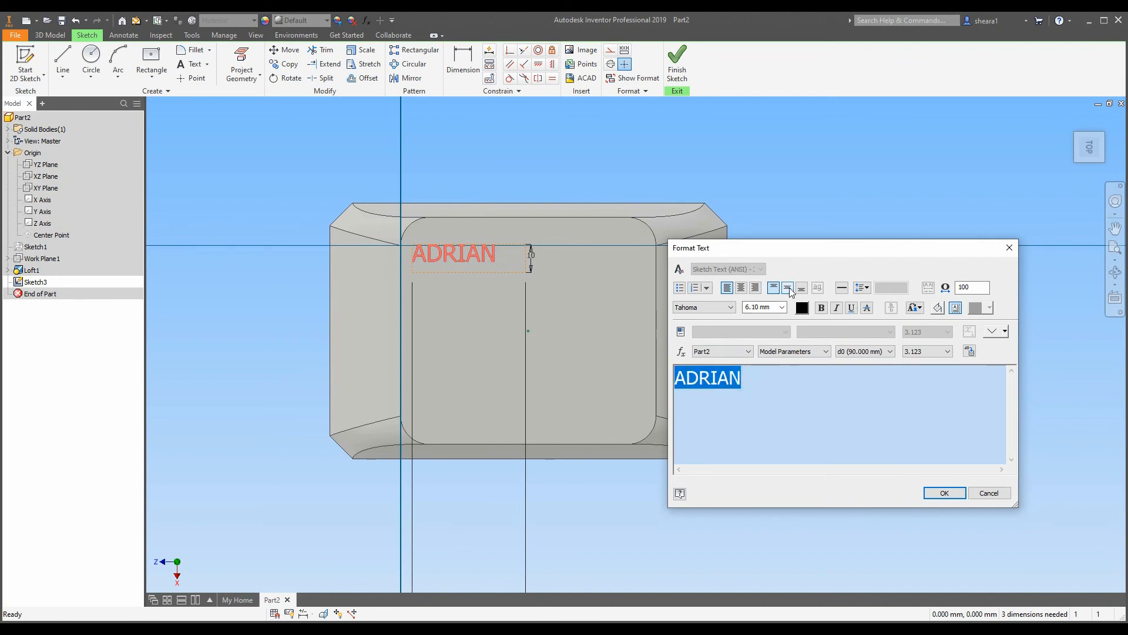
click(739, 290)
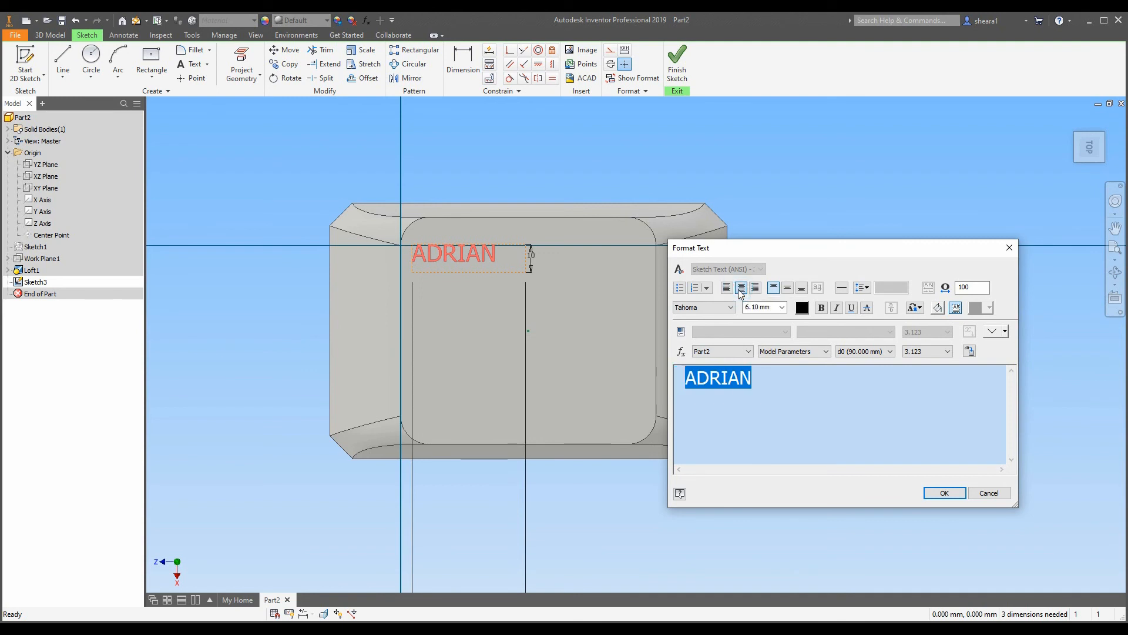
click(788, 288)
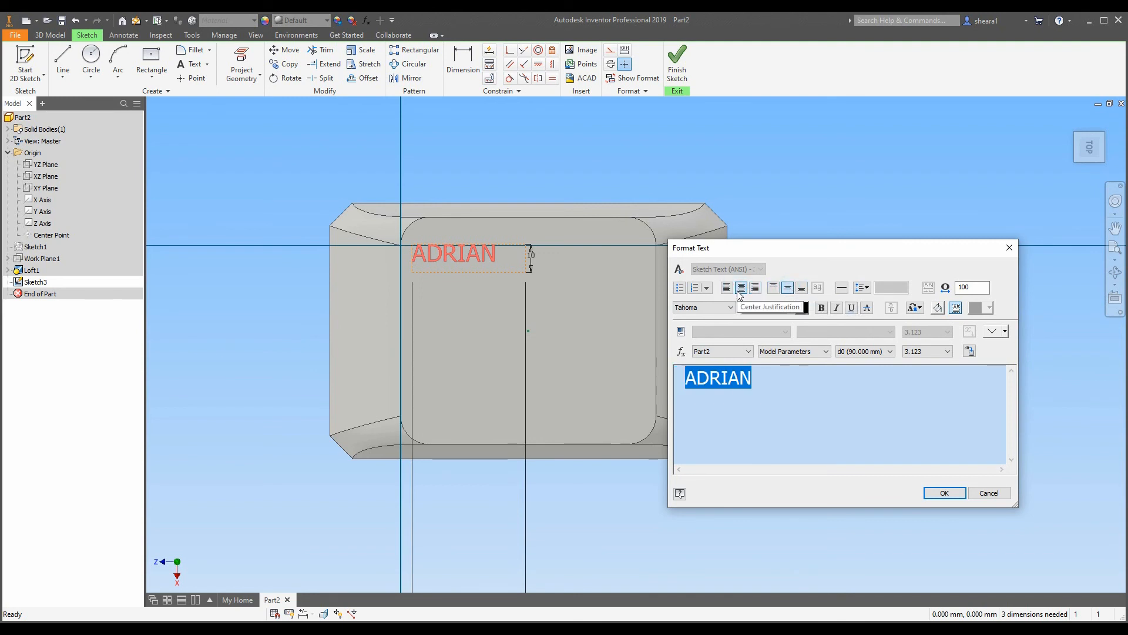
click(944, 493)
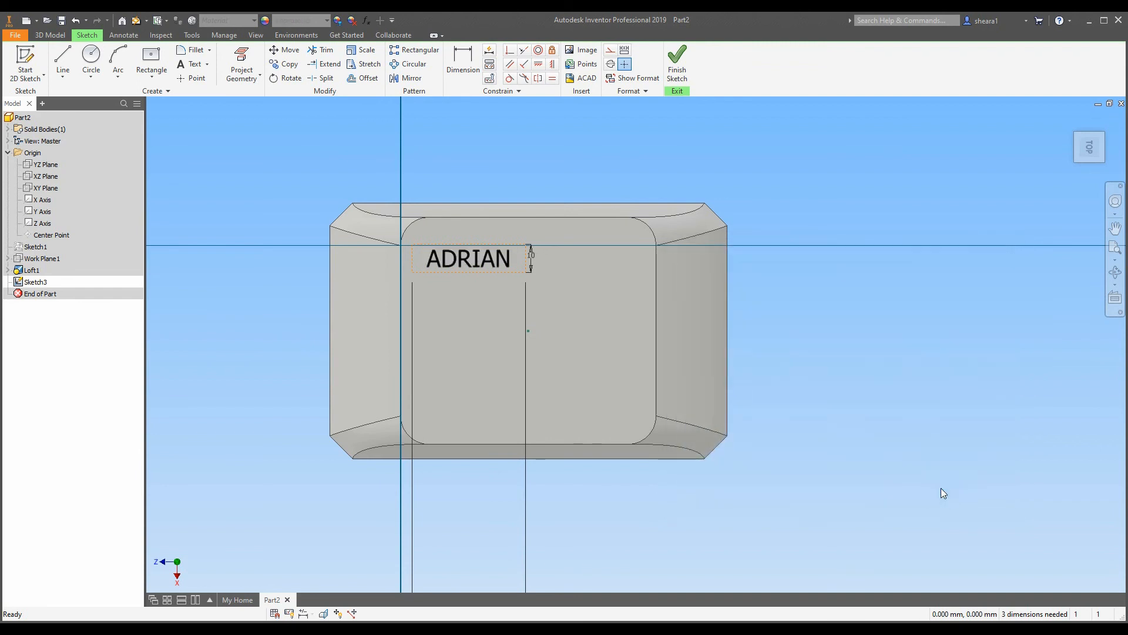
click(463, 63)
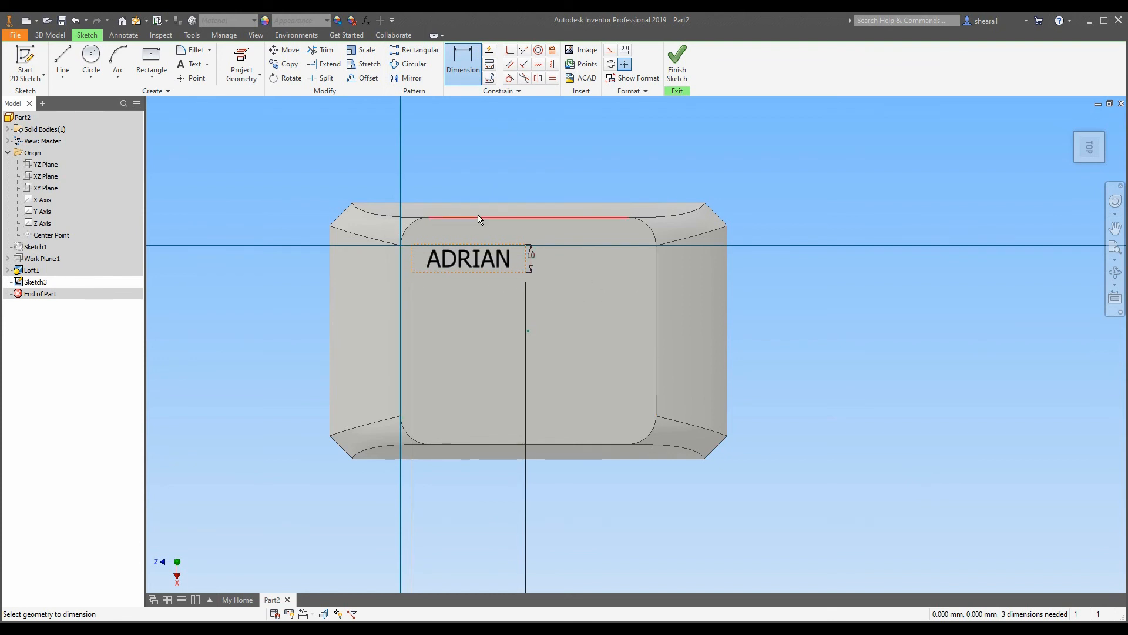
scroll(479, 218, down, 2)
scroll(480, 413, down, 4)
scroll(497, 520, up, 2)
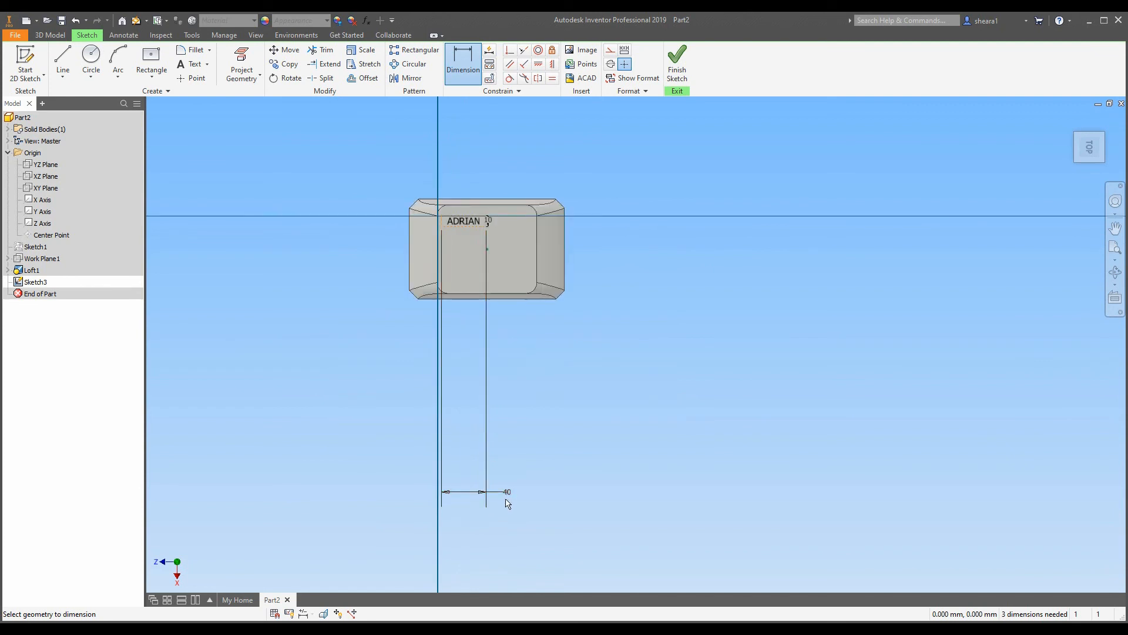
click(468, 494)
click(511, 519)
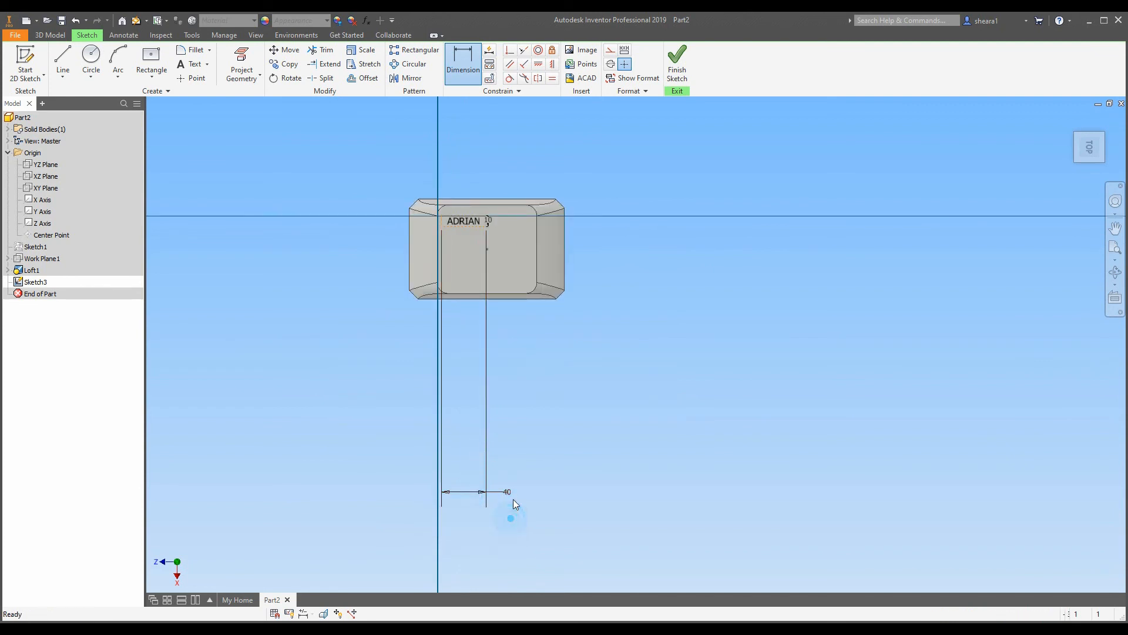
key(Escape)
scroll(482, 228, up, 5)
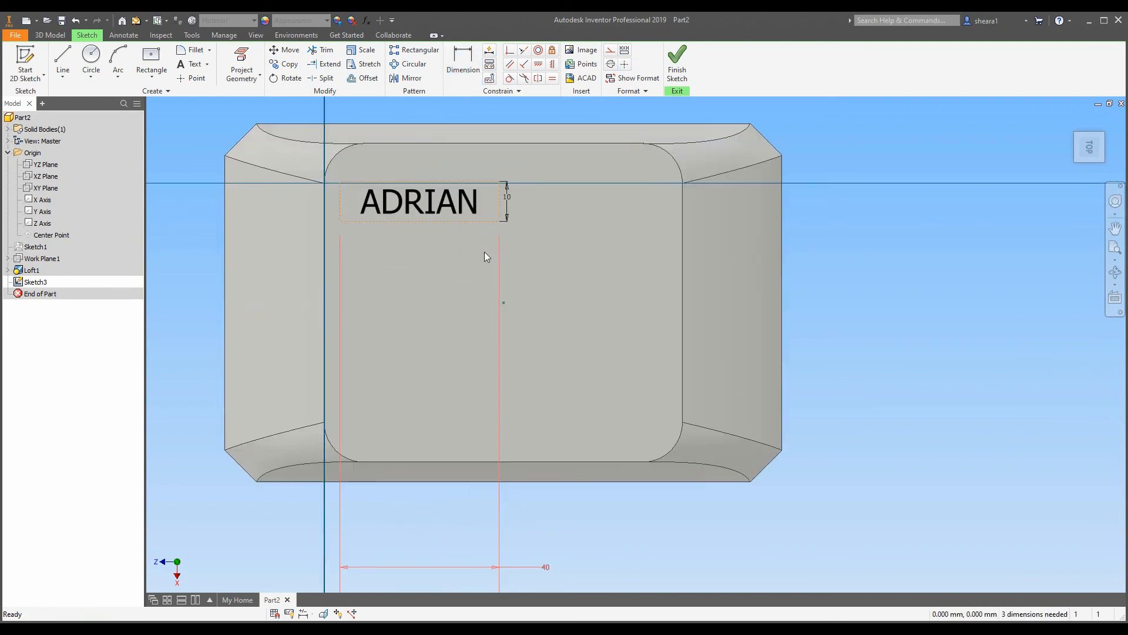
scroll(486, 256, up, 1)
scroll(462, 270, down, 3)
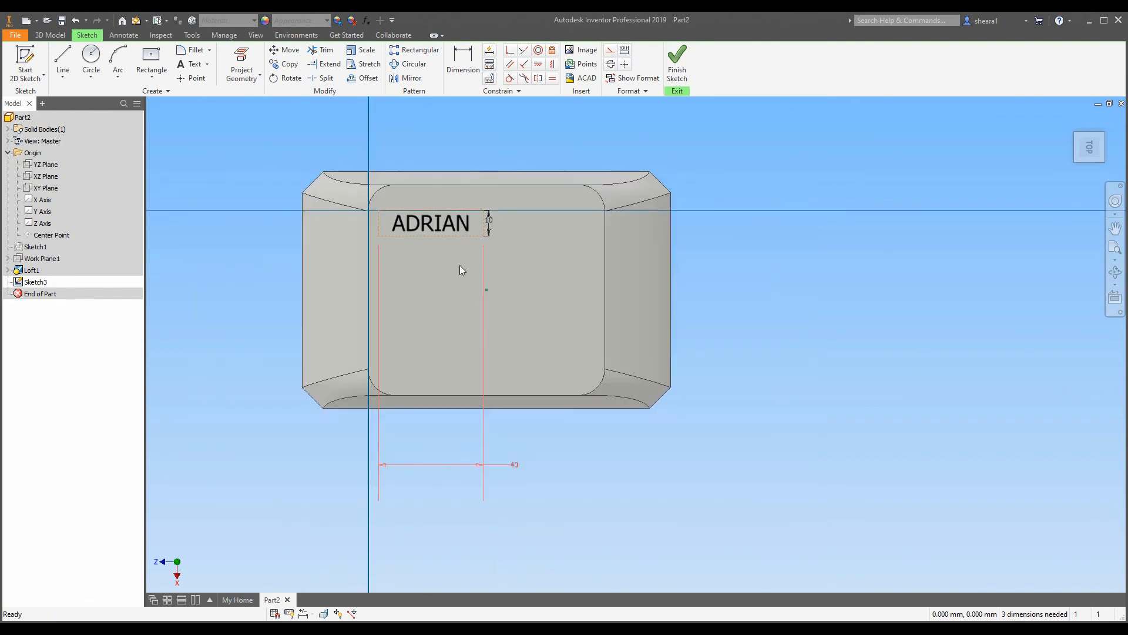
Dimension the text frame's right side to the right edge of the top face and set the distance to 25 mm.
click(455, 84)
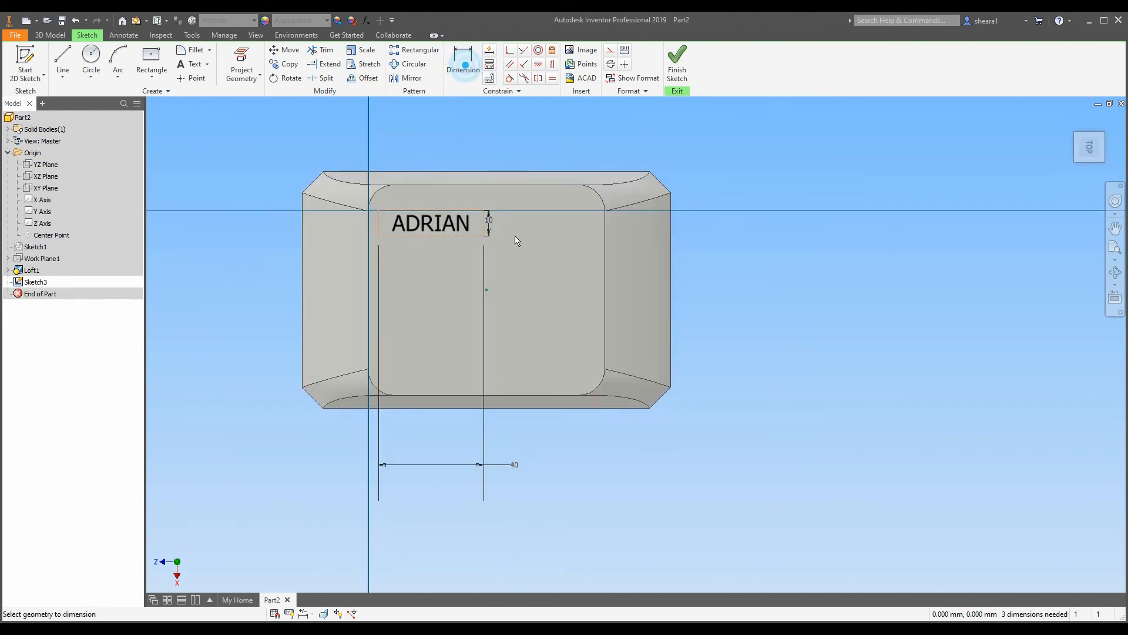
click(606, 273)
click(536, 302)
key(Escape)
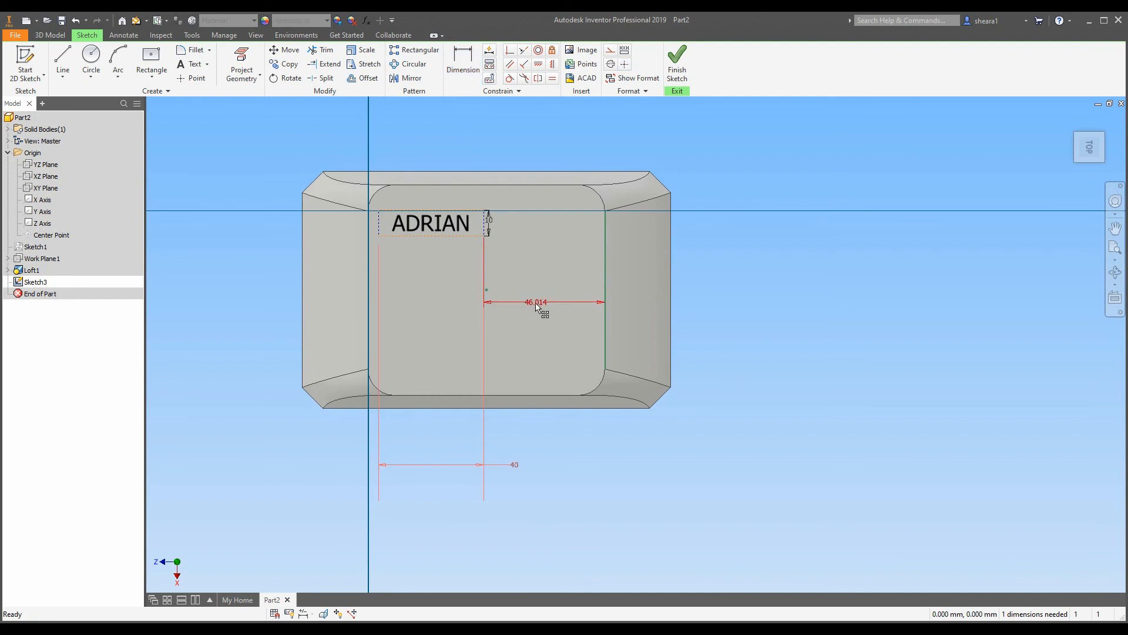
double_click(536, 306)
text(25)
key(Return)
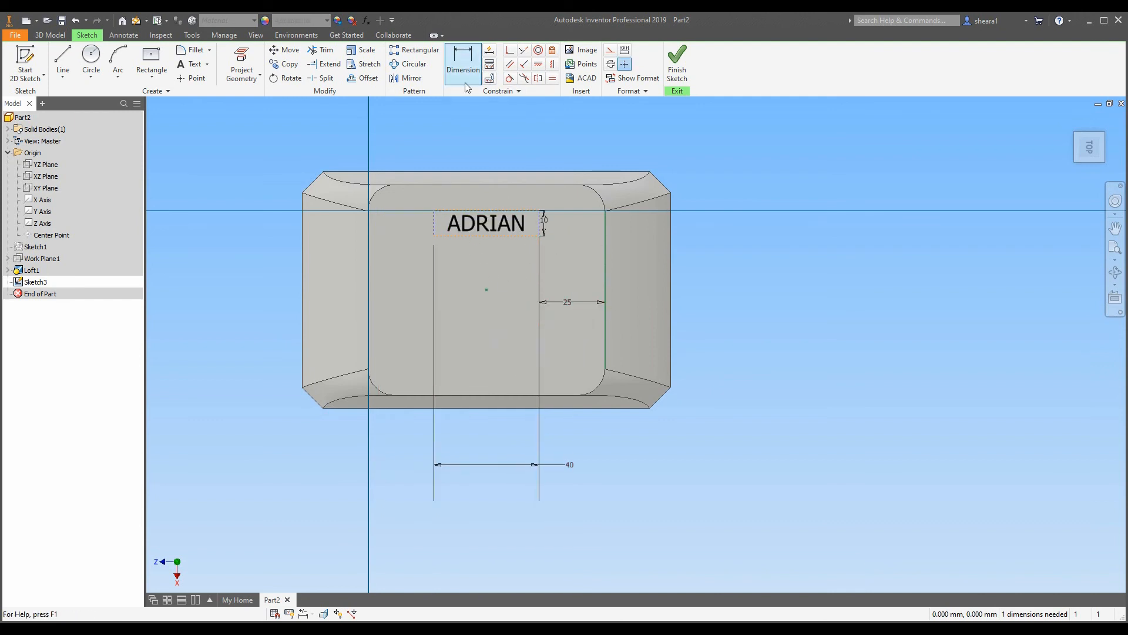
click(463, 62)
click(496, 235)
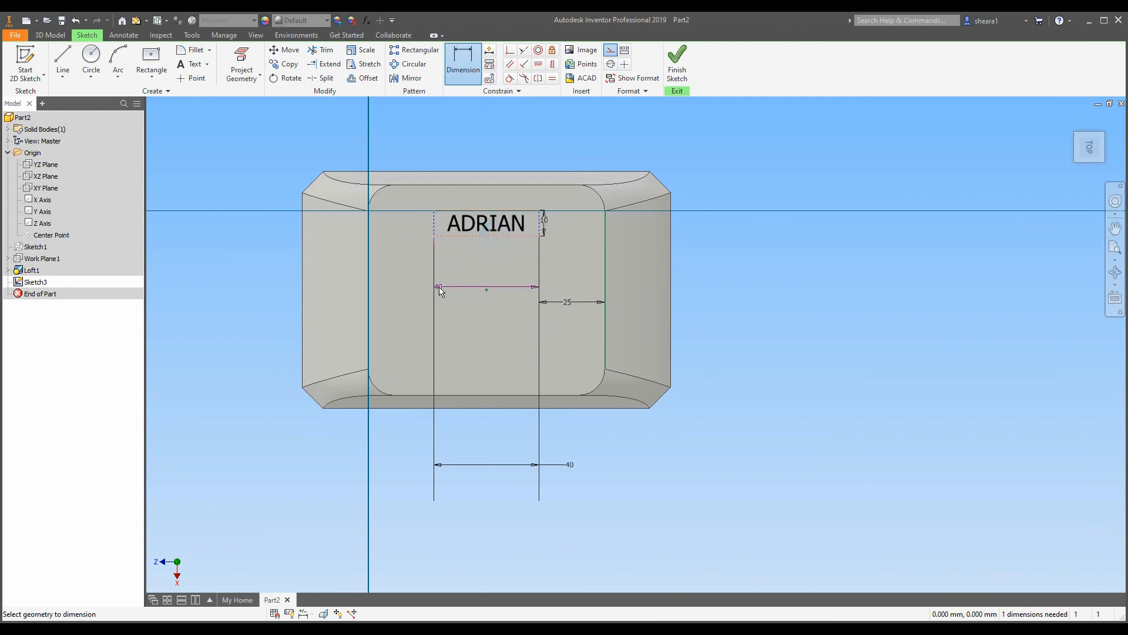
click(367, 315)
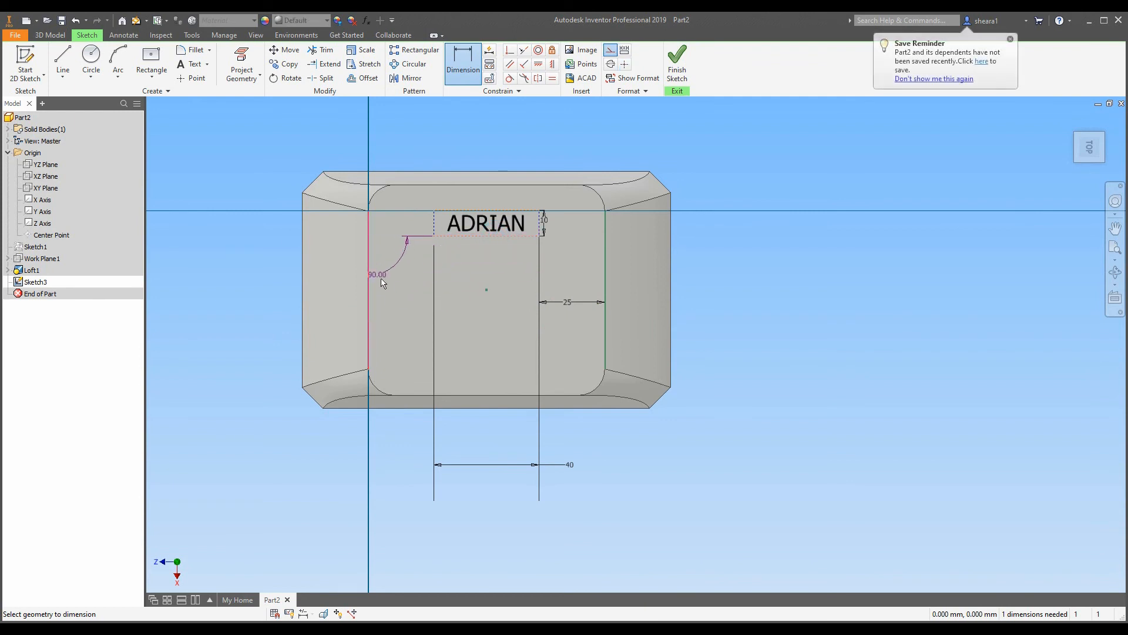
key(Escape)
key(d)
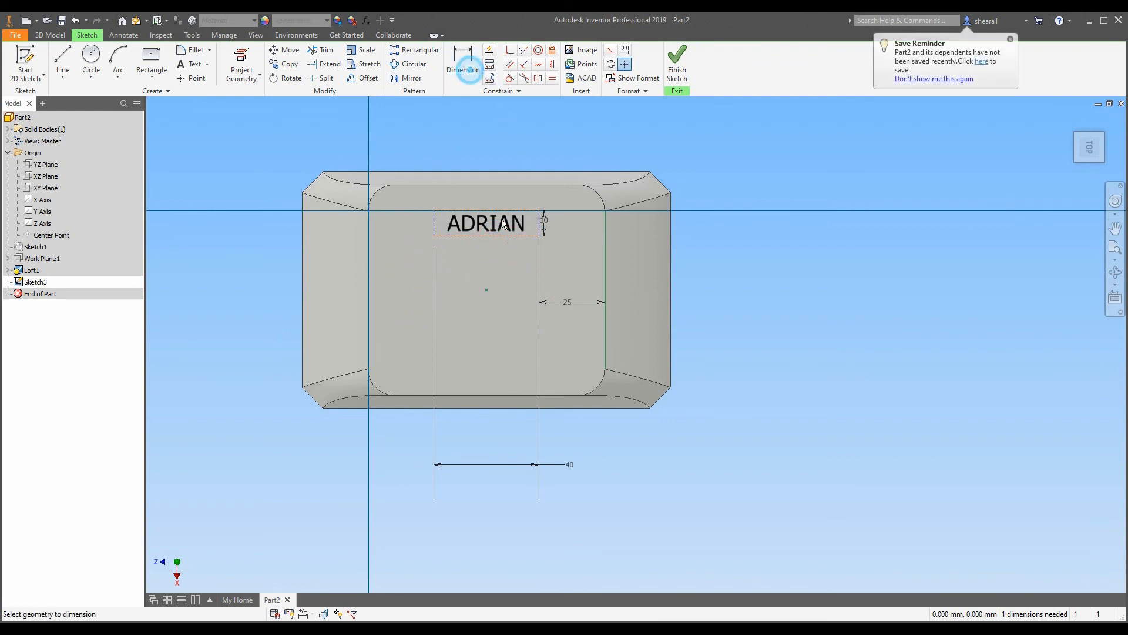
click(538, 227)
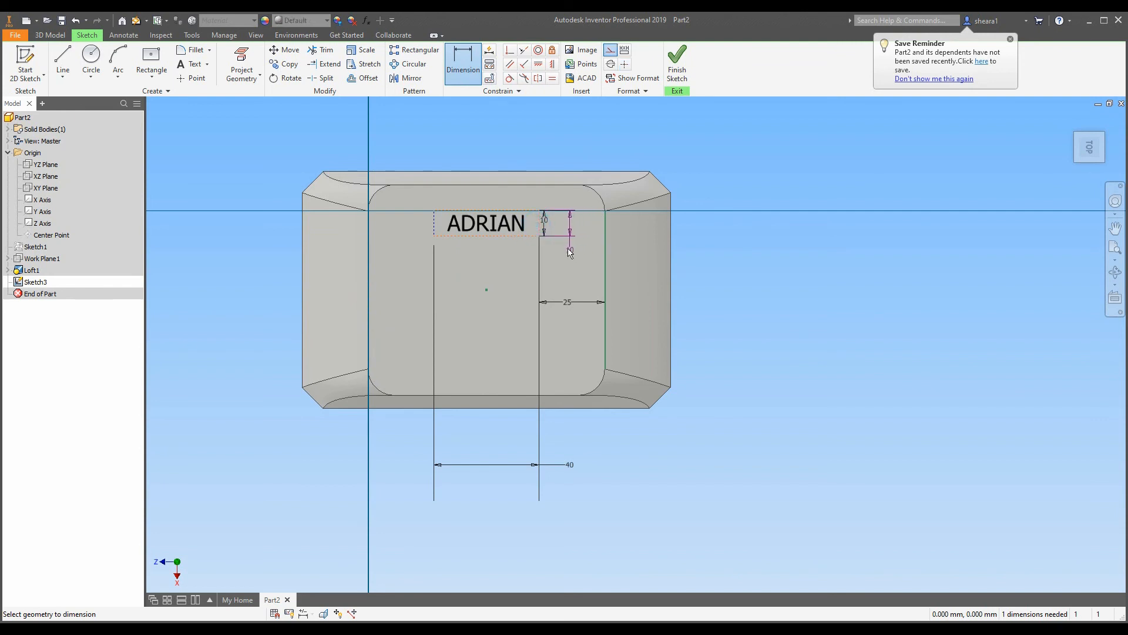
key(Escape)
Dimension the distance from the text frame's lower edge to the lower edge of the top face.
key(d)
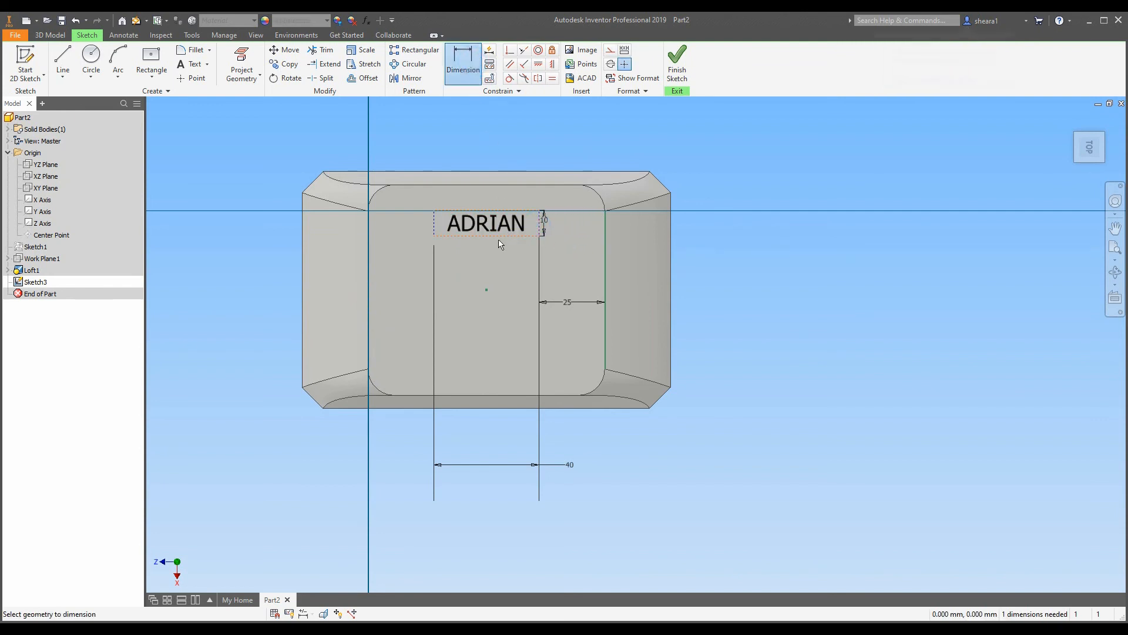
click(499, 236)
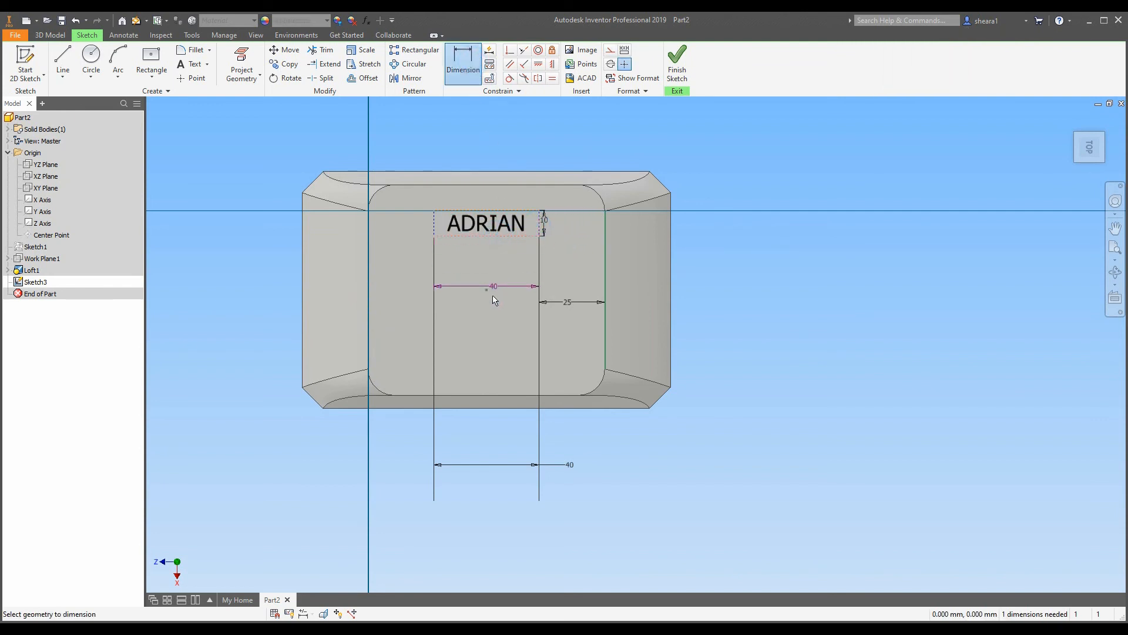
click(477, 396)
click(245, 320)
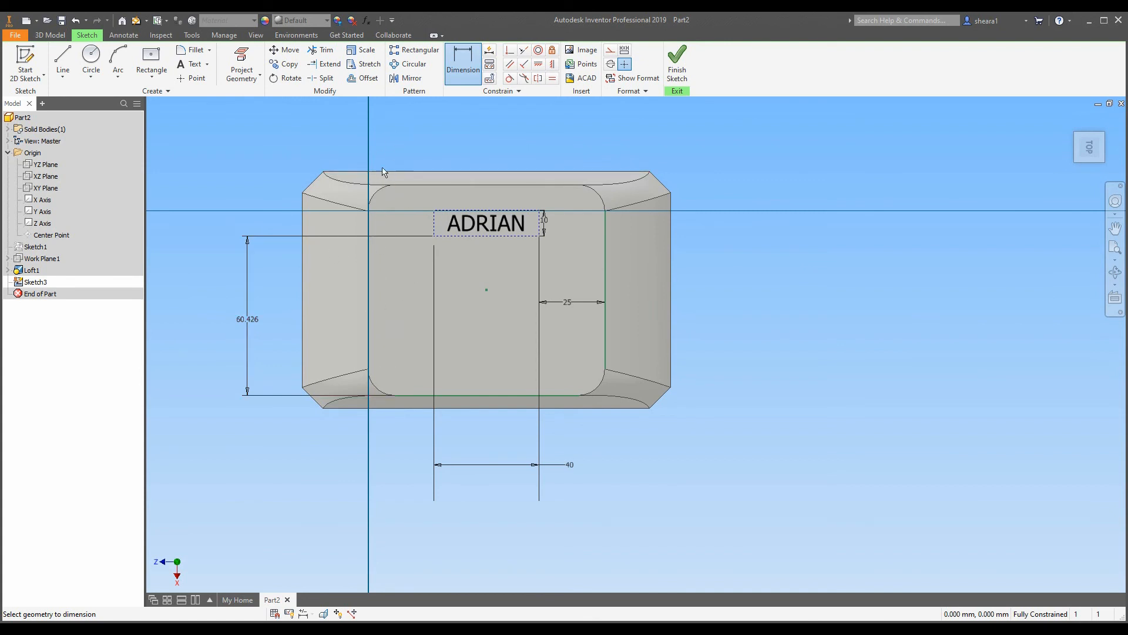
Set the distance from the text frame's lower edge to the top face's lower edge to 35 mm and finish the sketch.
double_click(251, 320)
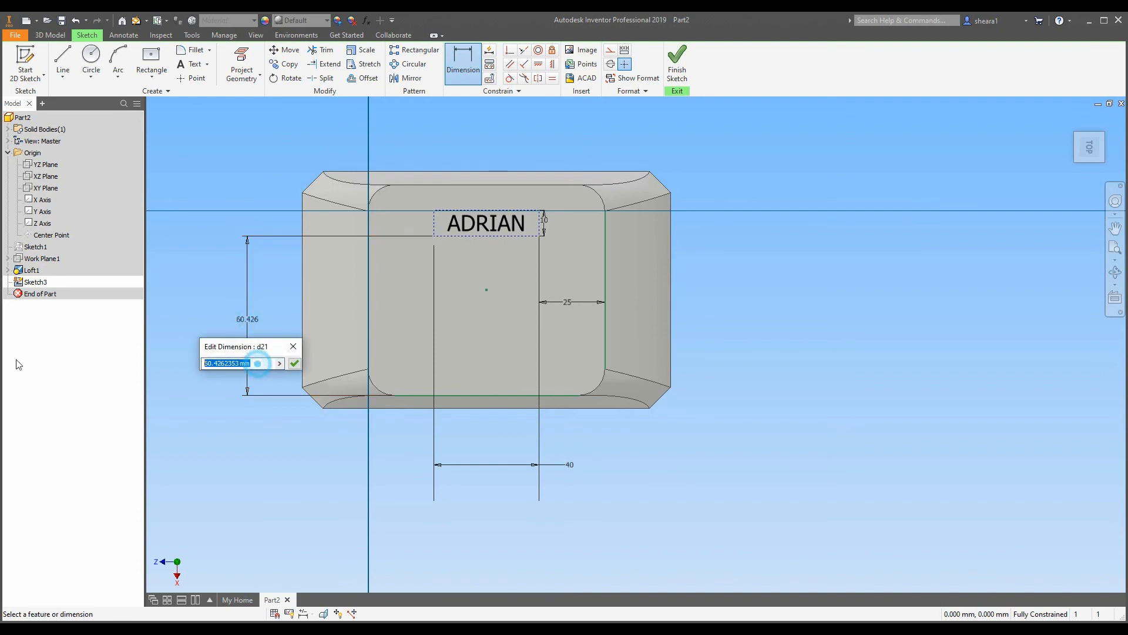
text(35)
key(Return)
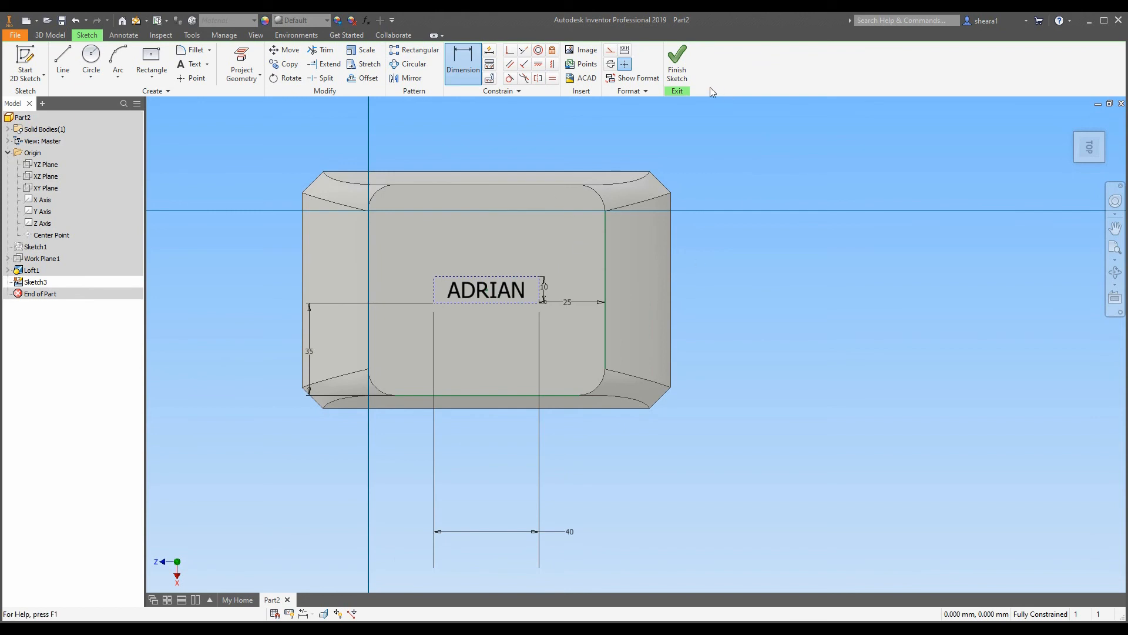
key(Escape)
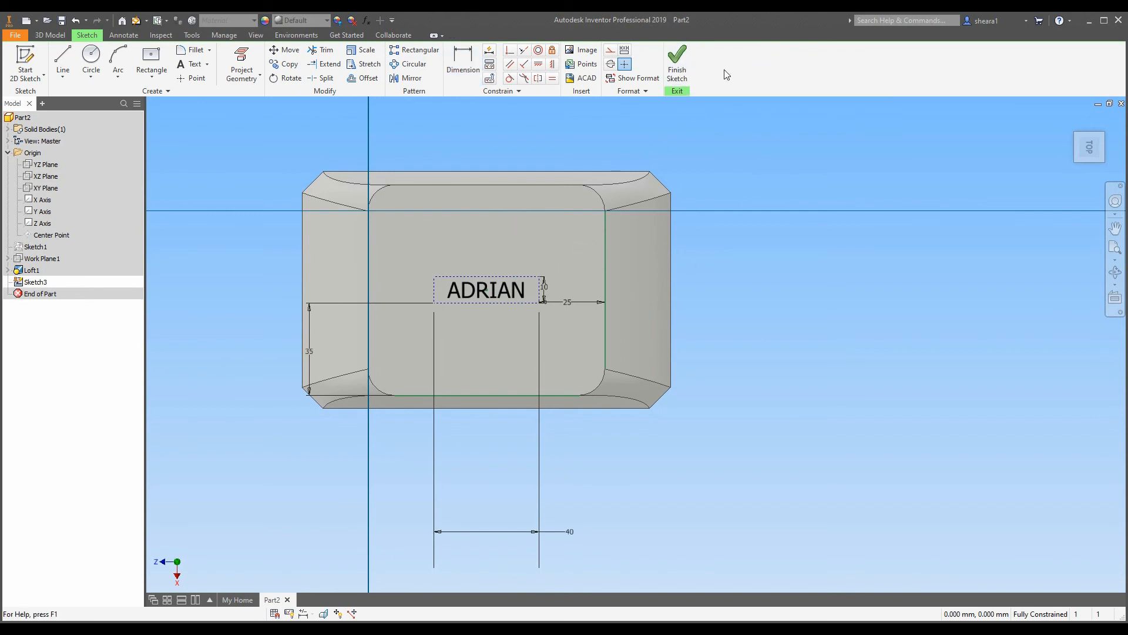
click(678, 71)
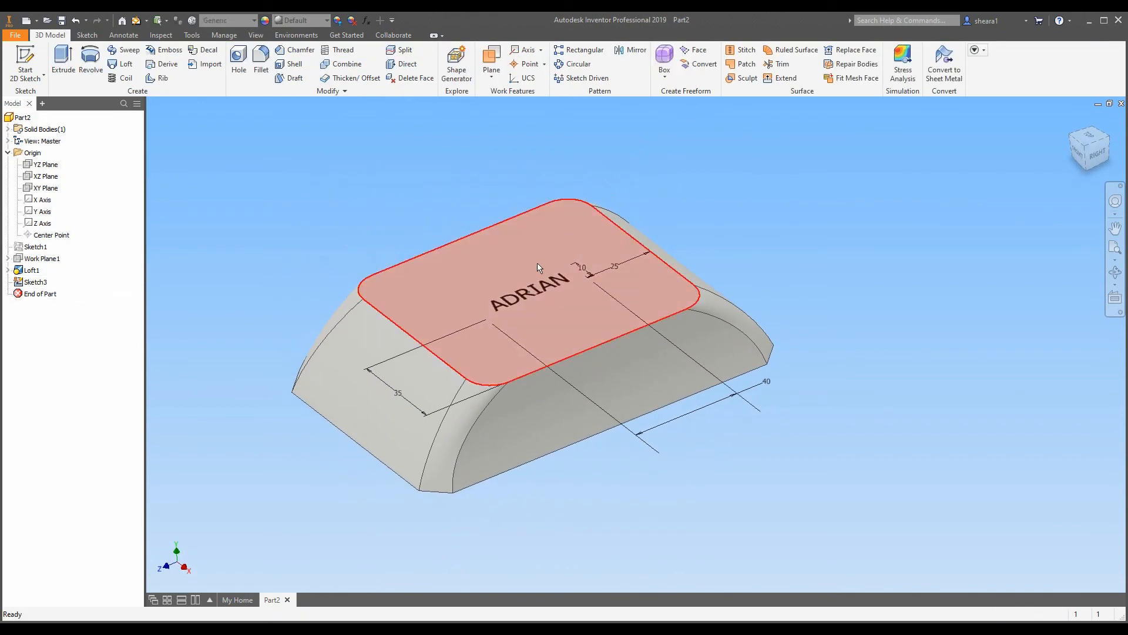
Emboss the name text from the top face with a depth of 1 mm.
click(170, 53)
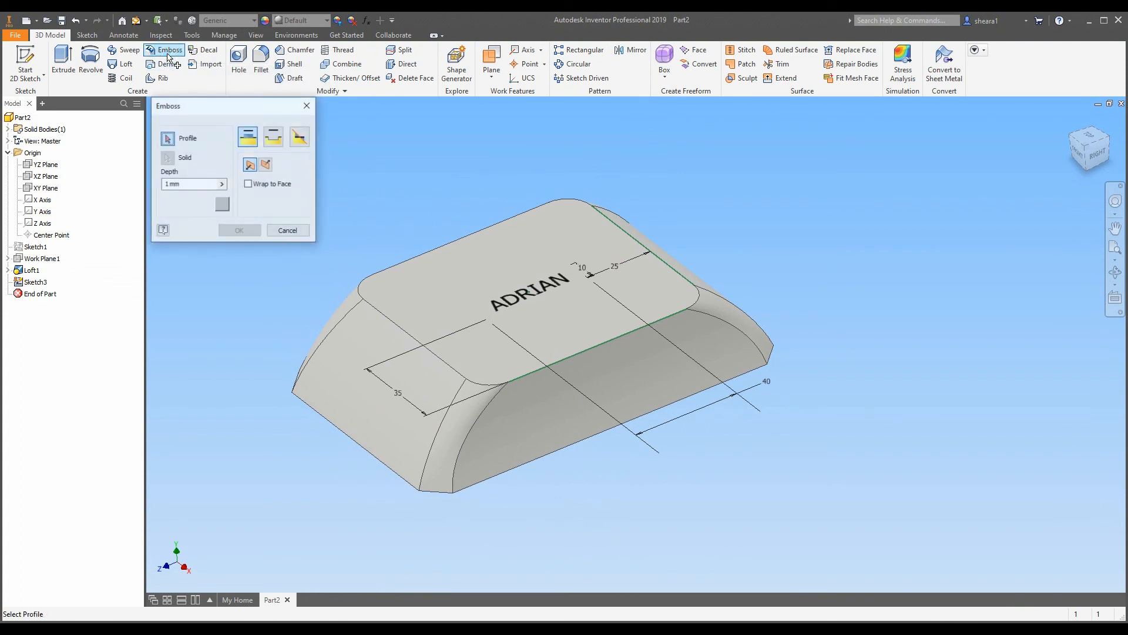
click(538, 305)
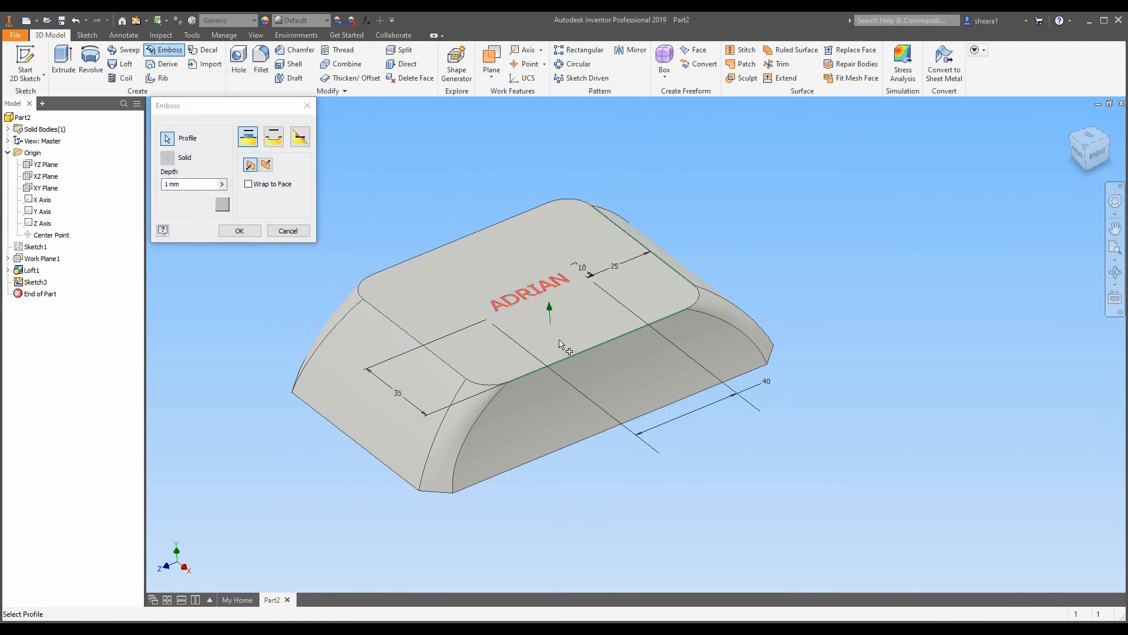
scroll(483, 320, up, 3)
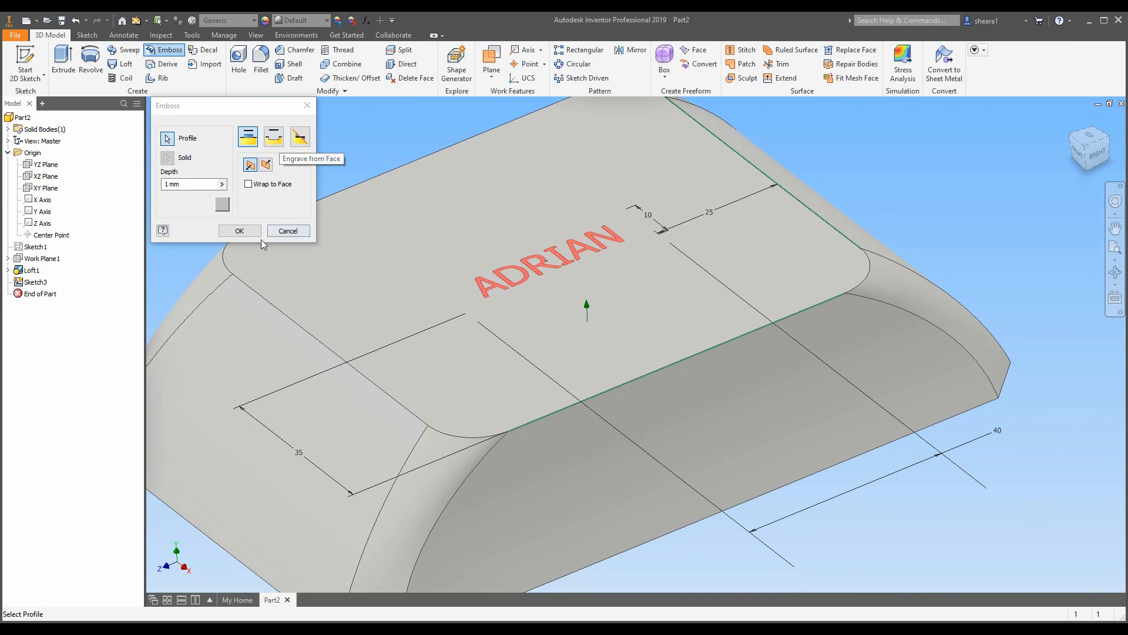
click(241, 230)
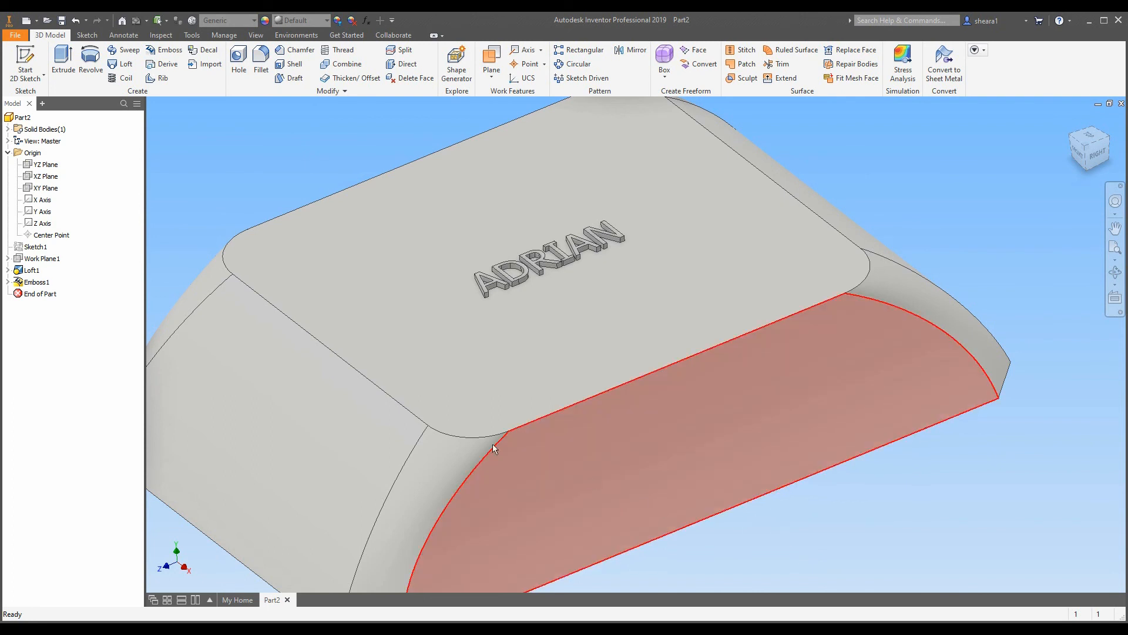
Edit the emboss feature so the name text is engraved from the face.
double_click(36, 282)
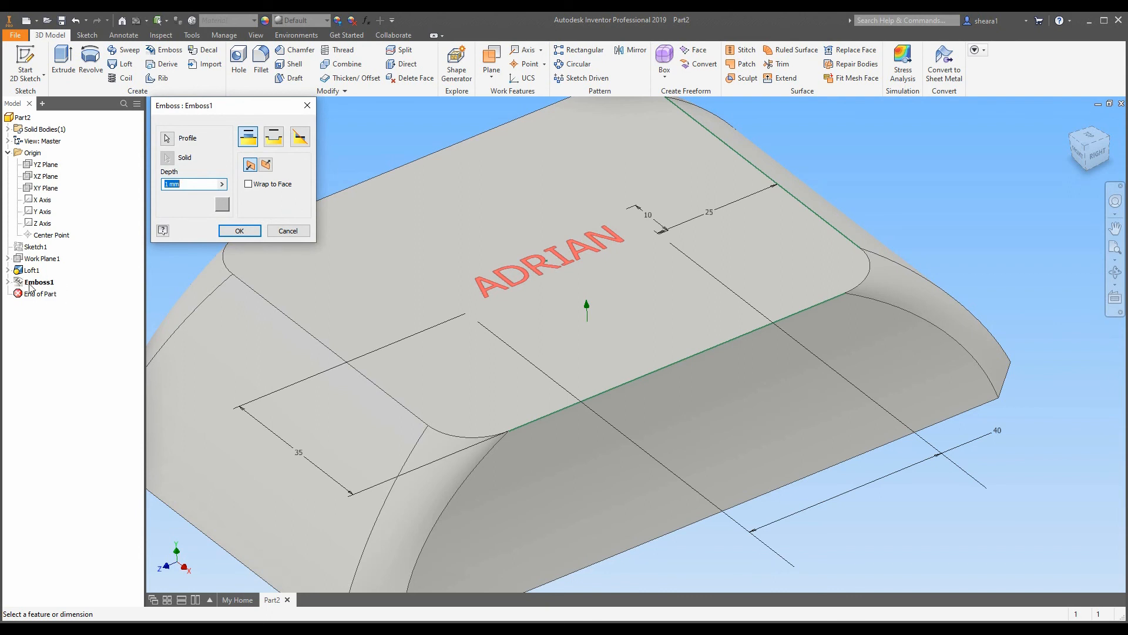
click(278, 141)
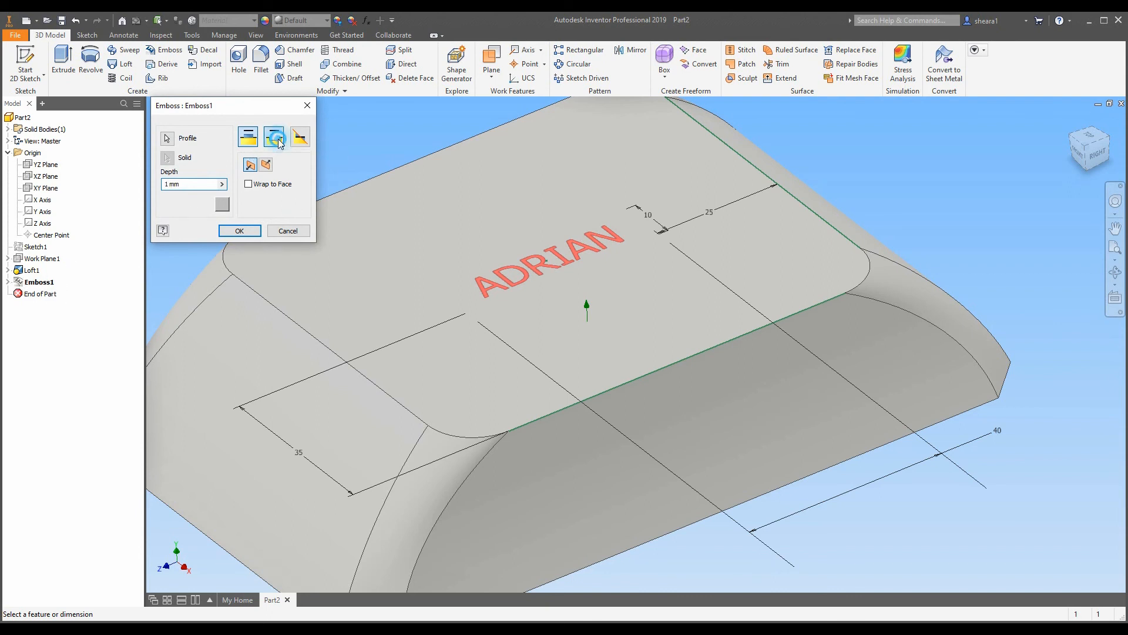
click(252, 232)
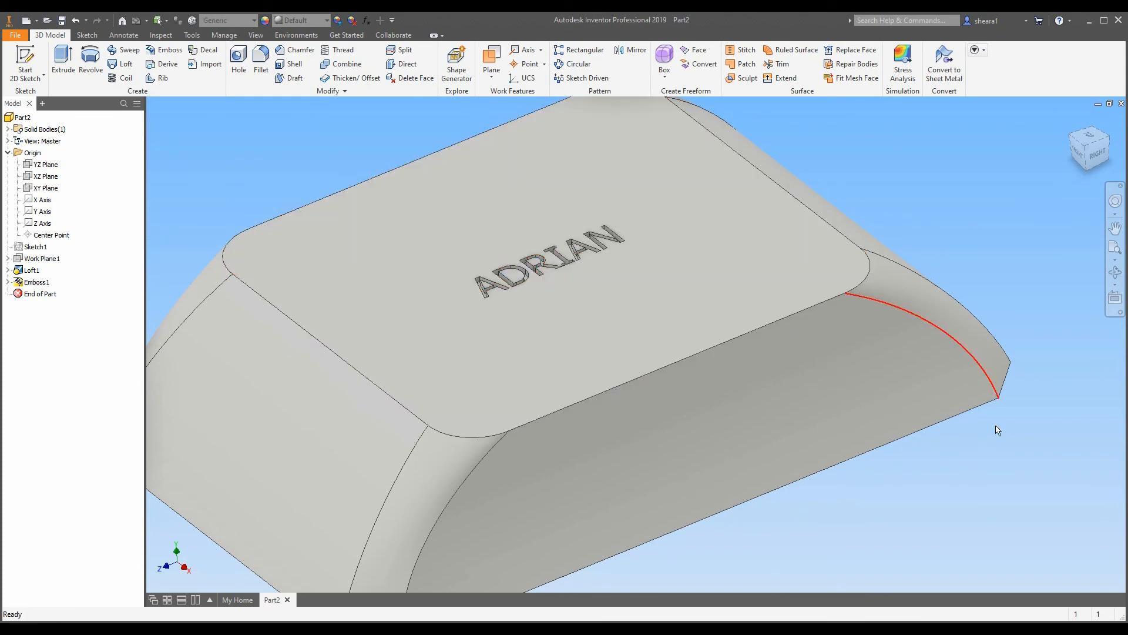
Inspect the engraved name on the solid's top face up close and from farther away.
scroll(963, 383, up, 3)
scroll(975, 377, down, 3)
scroll(985, 356, up, 3)
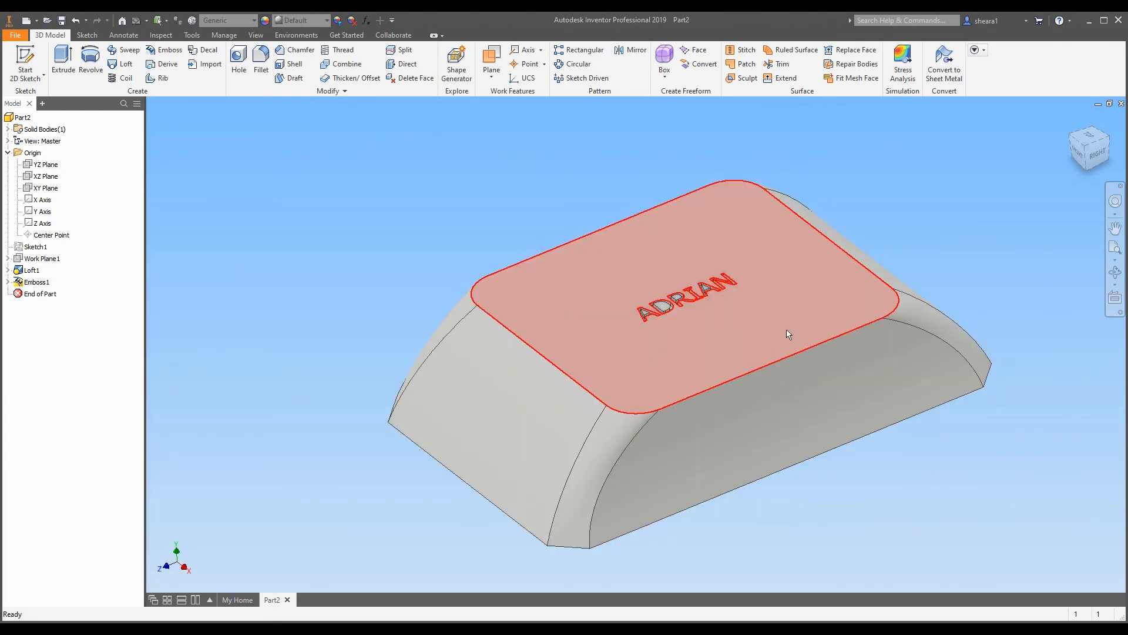
scroll(347, 362, down, 2)
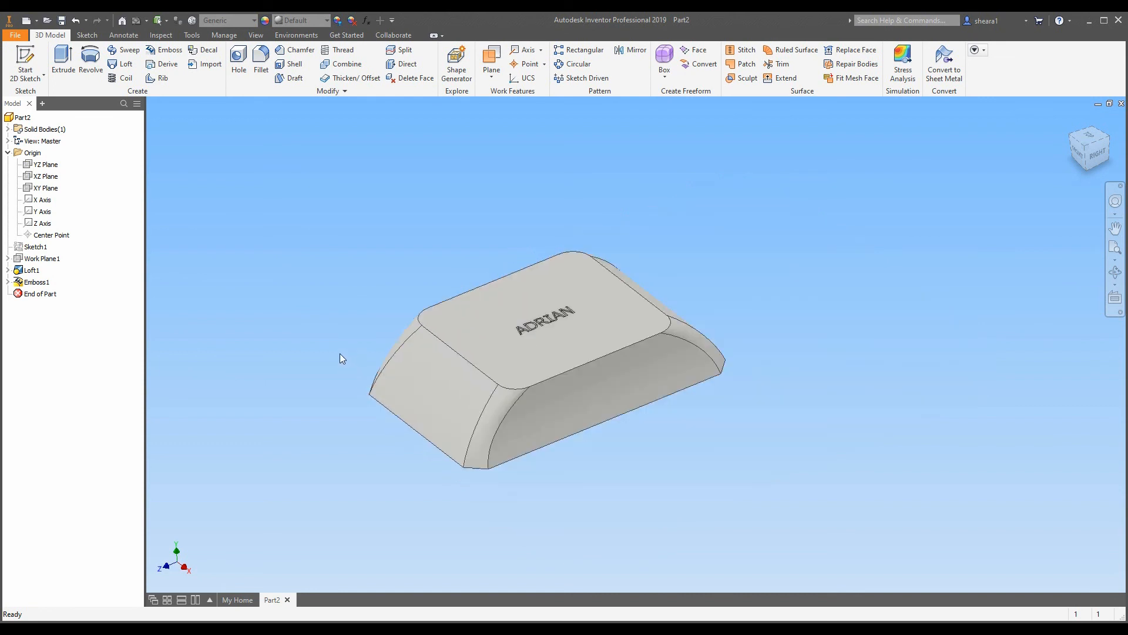
scroll(558, 394, up, 3)
scroll(555, 387, down, 3)
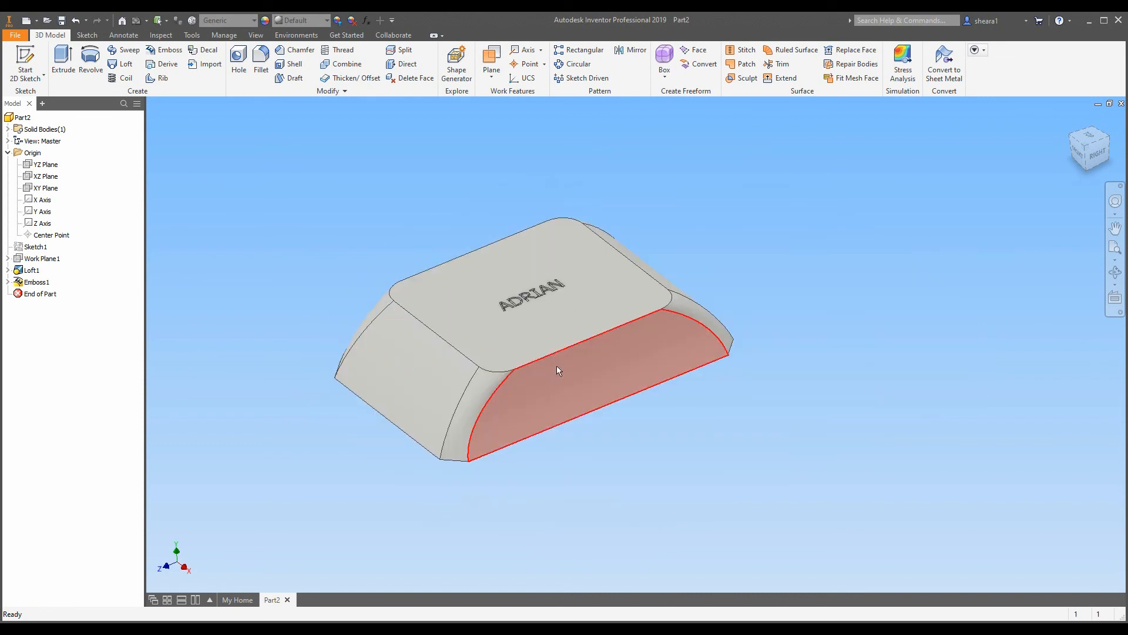
scroll(558, 369, up, 3)
scroll(566, 357, down, 3)
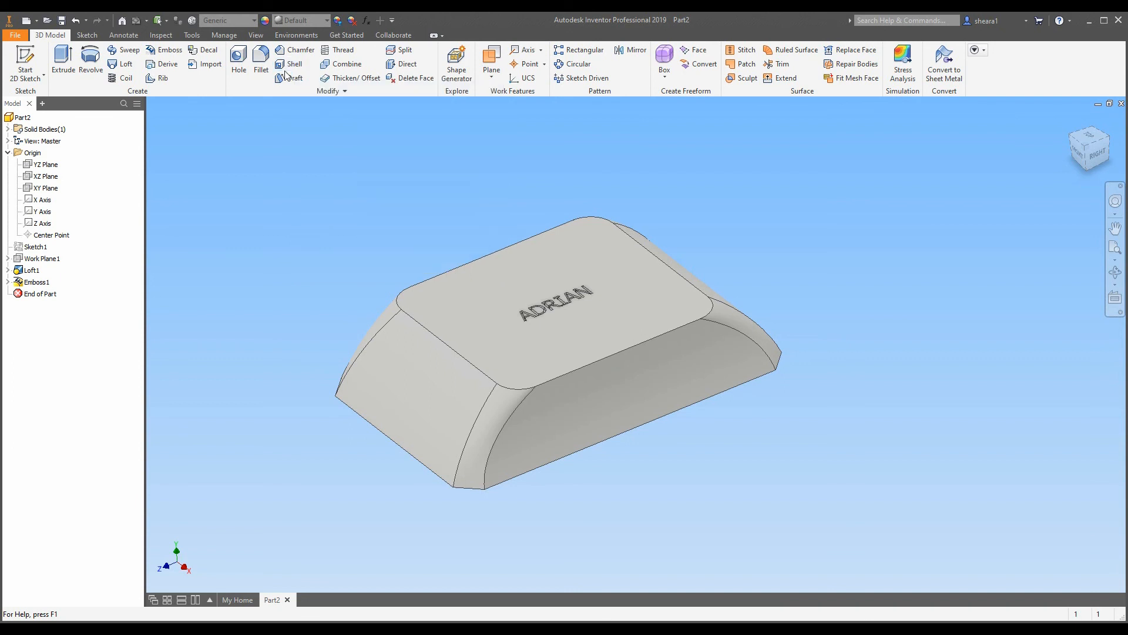
Create a work plane offset 40 mm from the YZ plane, toward the solid's long side face.
click(500, 71)
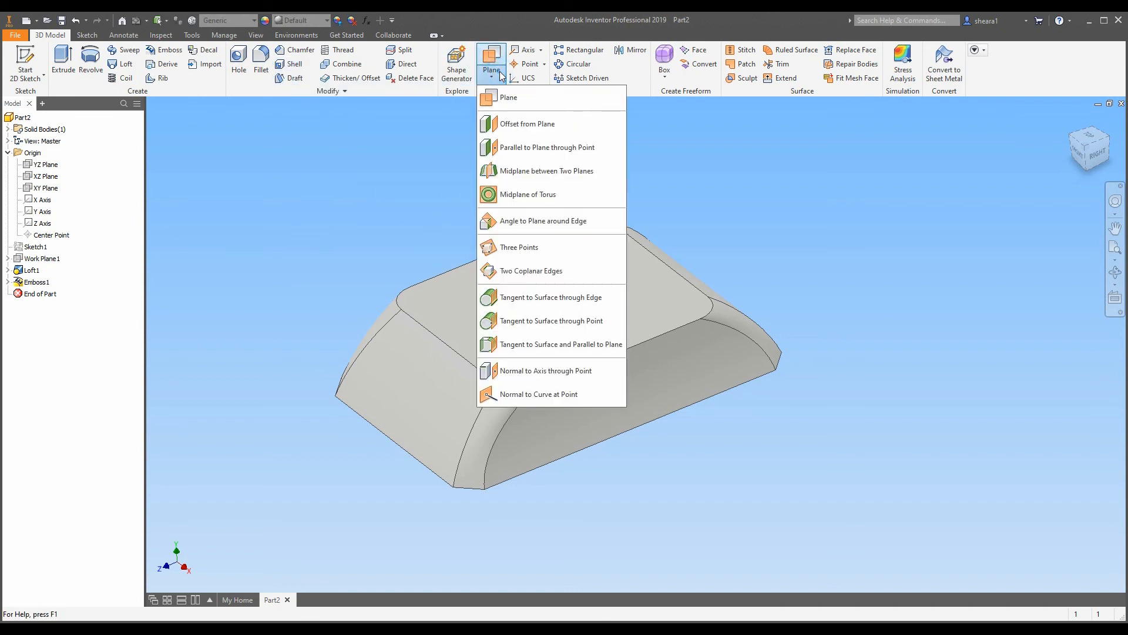
click(497, 23)
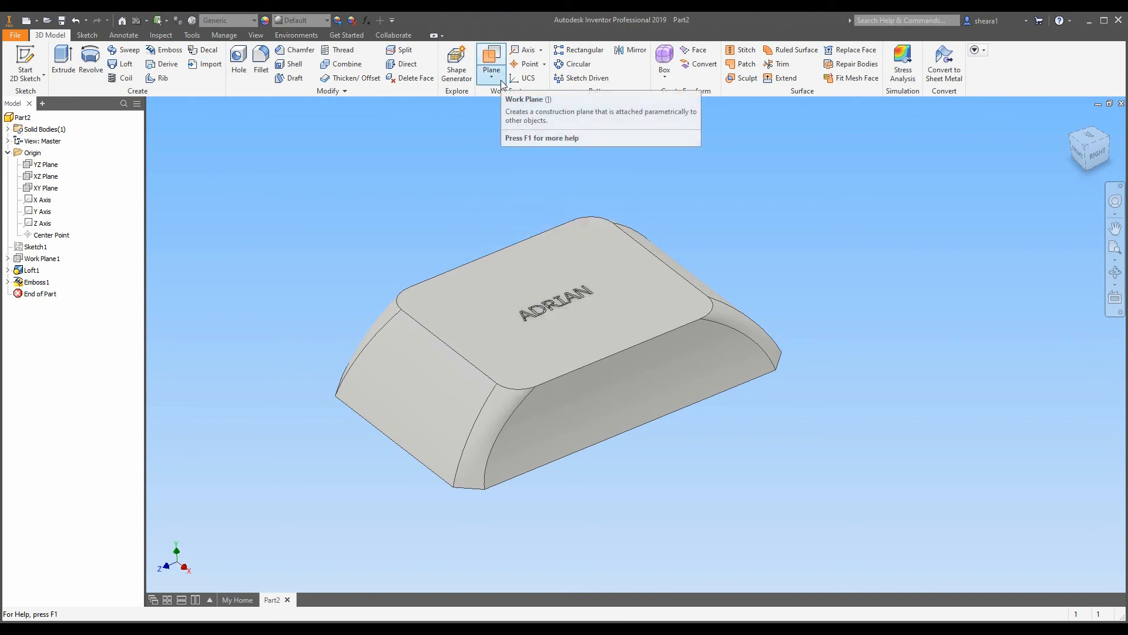
click(491, 73)
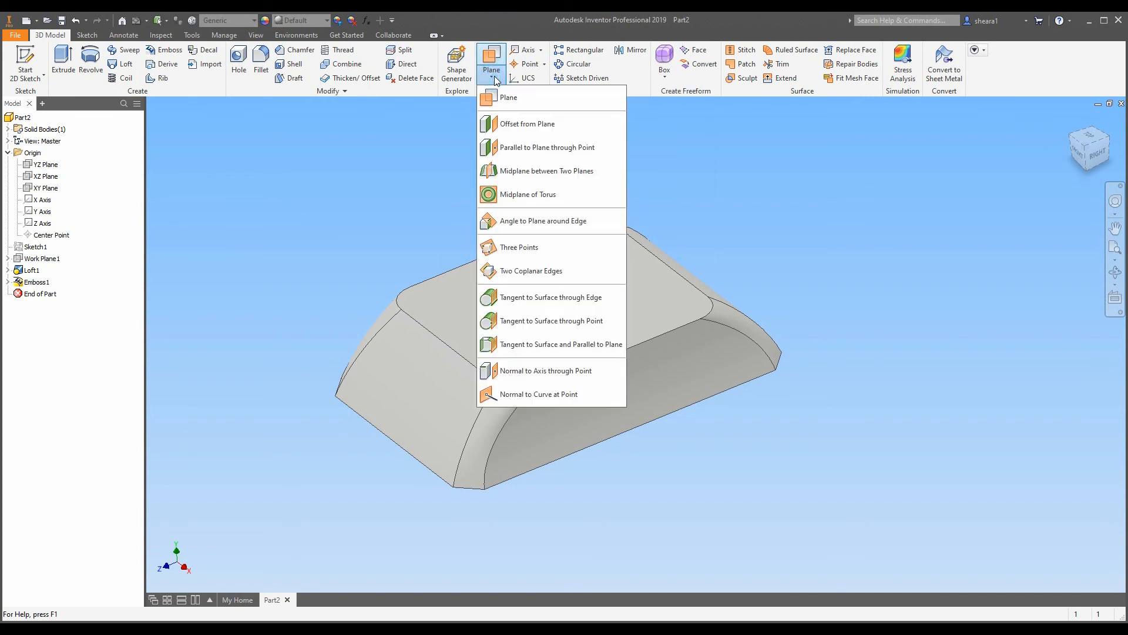
click(526, 125)
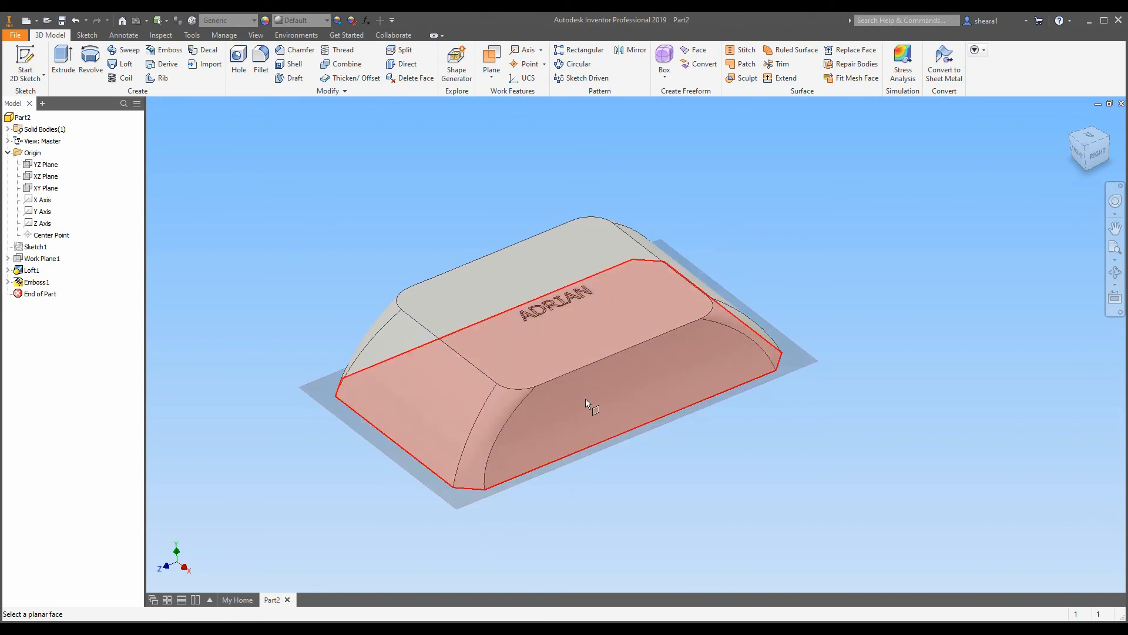
click(585, 398)
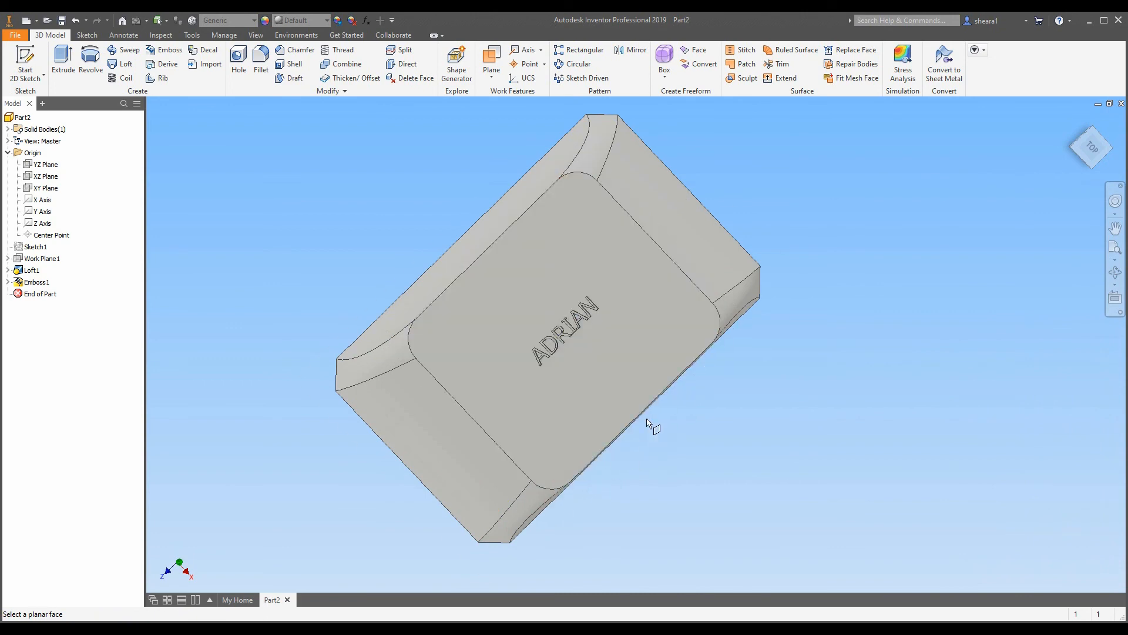
shift+middle_drag(517, 491, 481, 425)
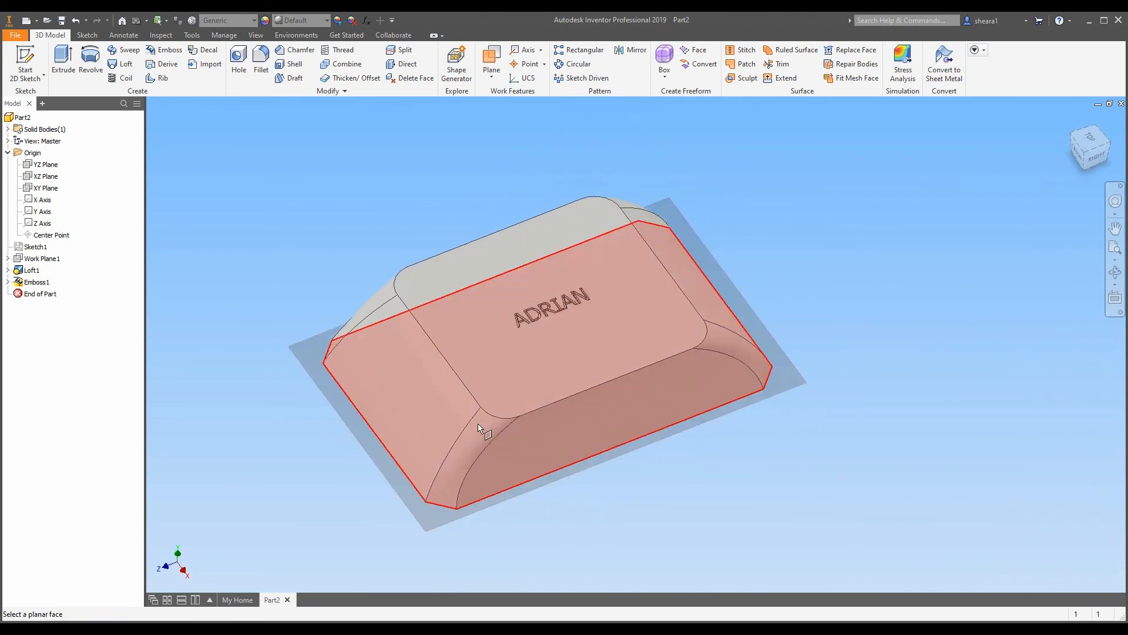
click(46, 166)
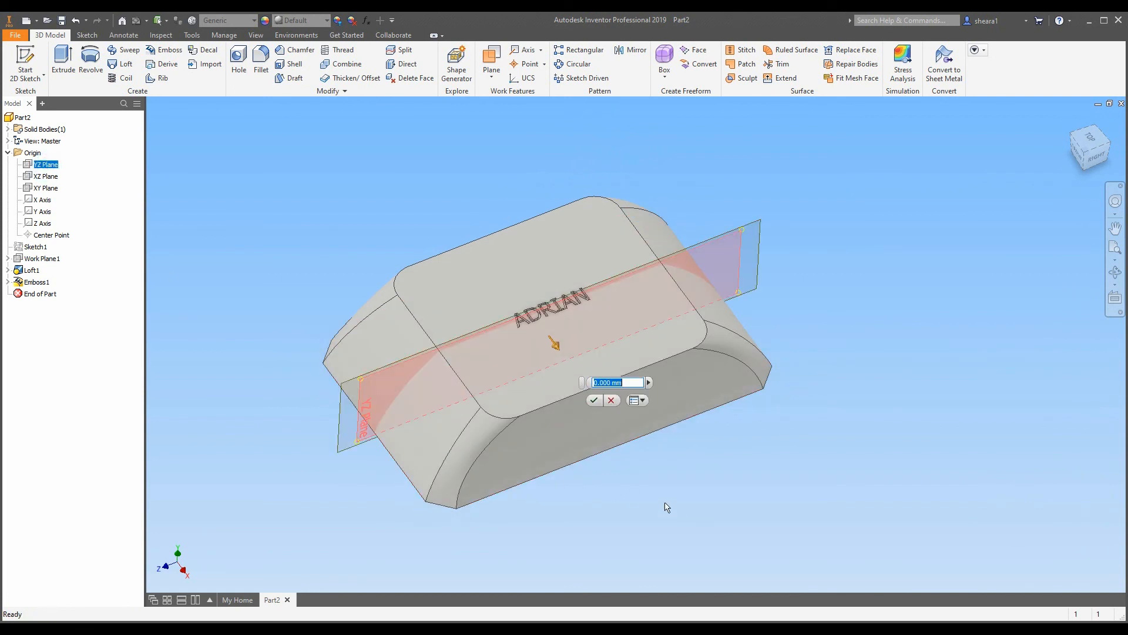
text(40)
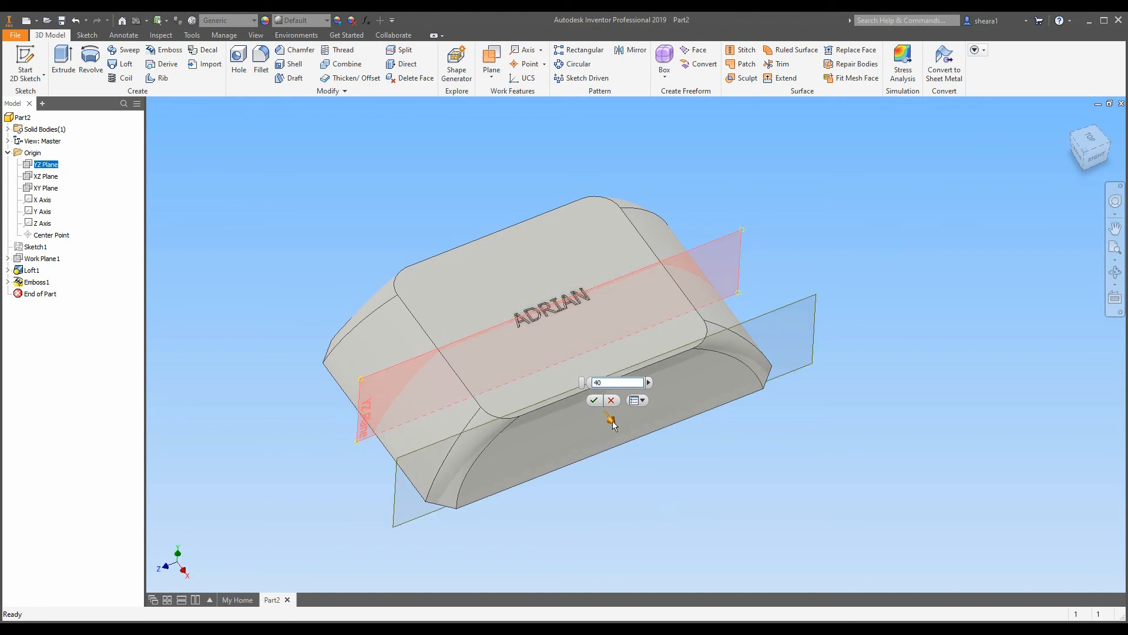
mouse_move(562, 441)
shift+middle_down()
mouse_move(565, 471)
mouse_move(544, 417)
mouse_move(559, 423)
shift+middle_up()
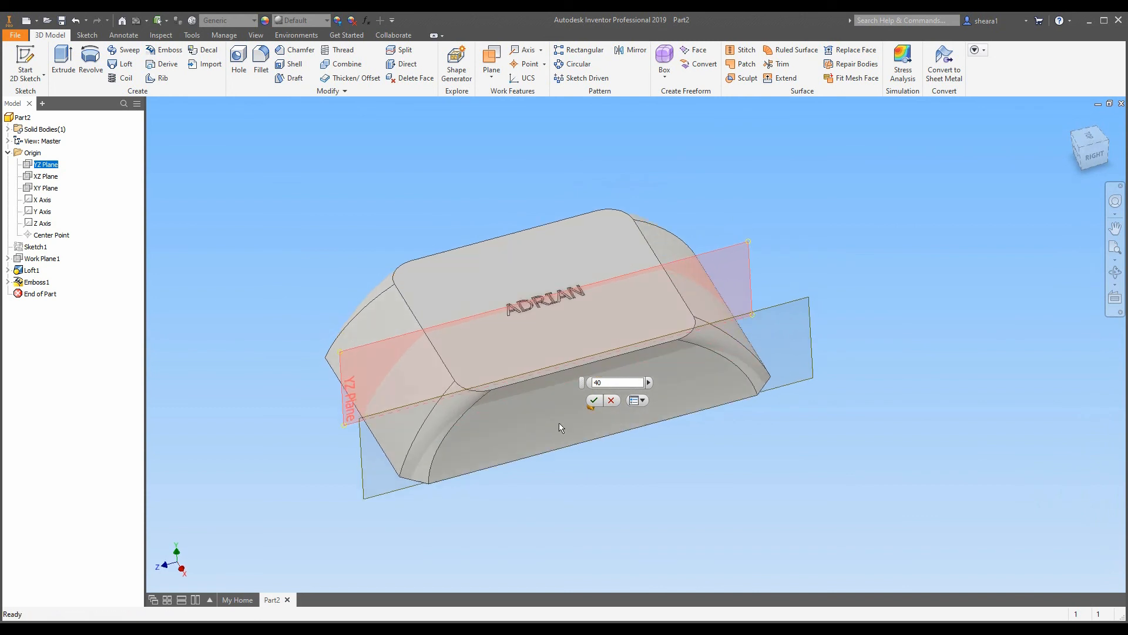
click(595, 400)
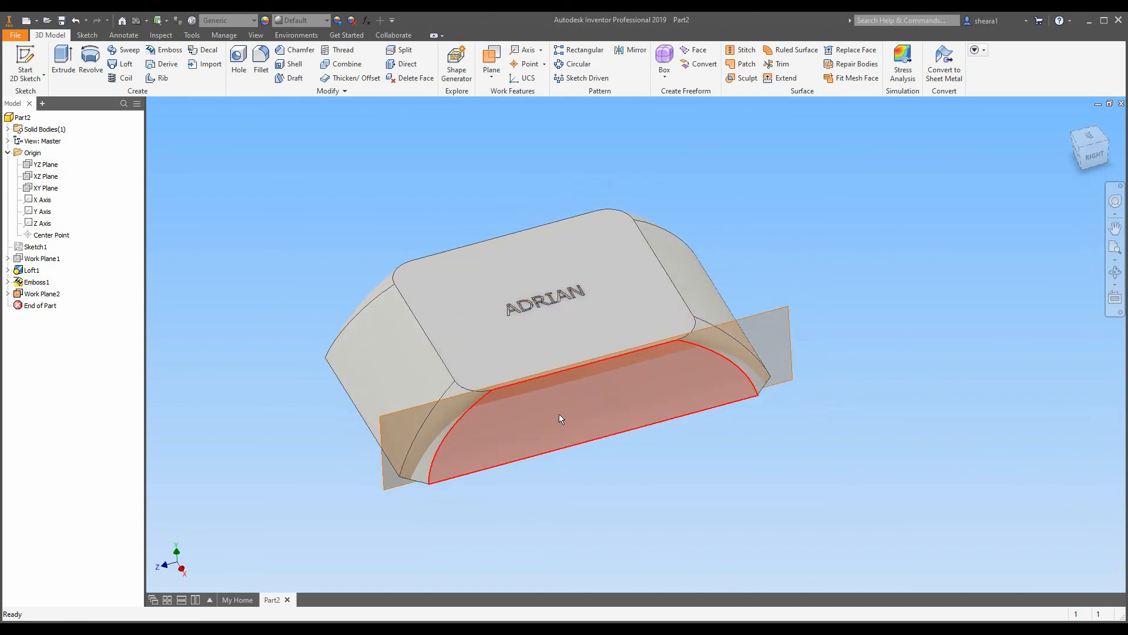
Start a new sketch on the offset work plane in front of the solid's long side face.
shift+middle_drag(391, 426, 378, 385)
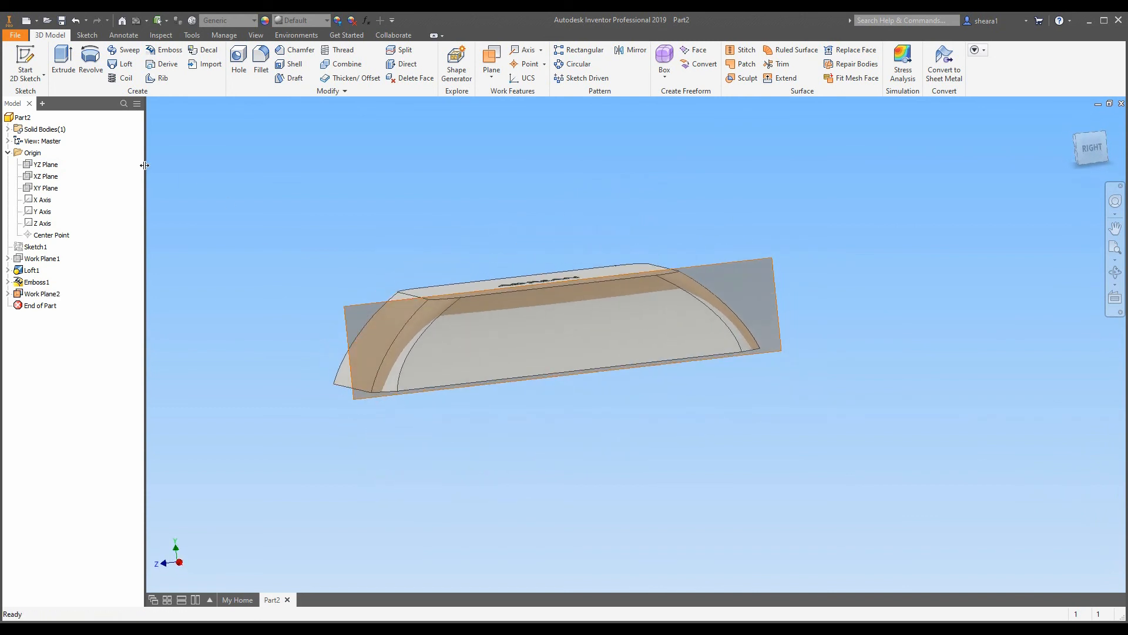
key(s)
click(347, 320)
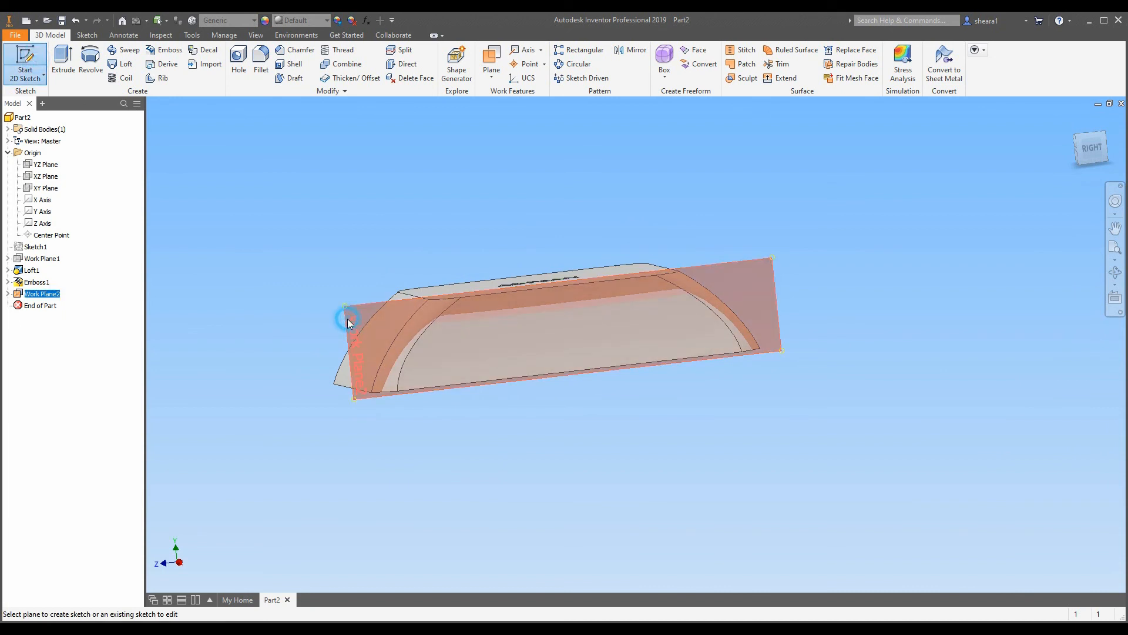
scroll(619, 281, down, 3)
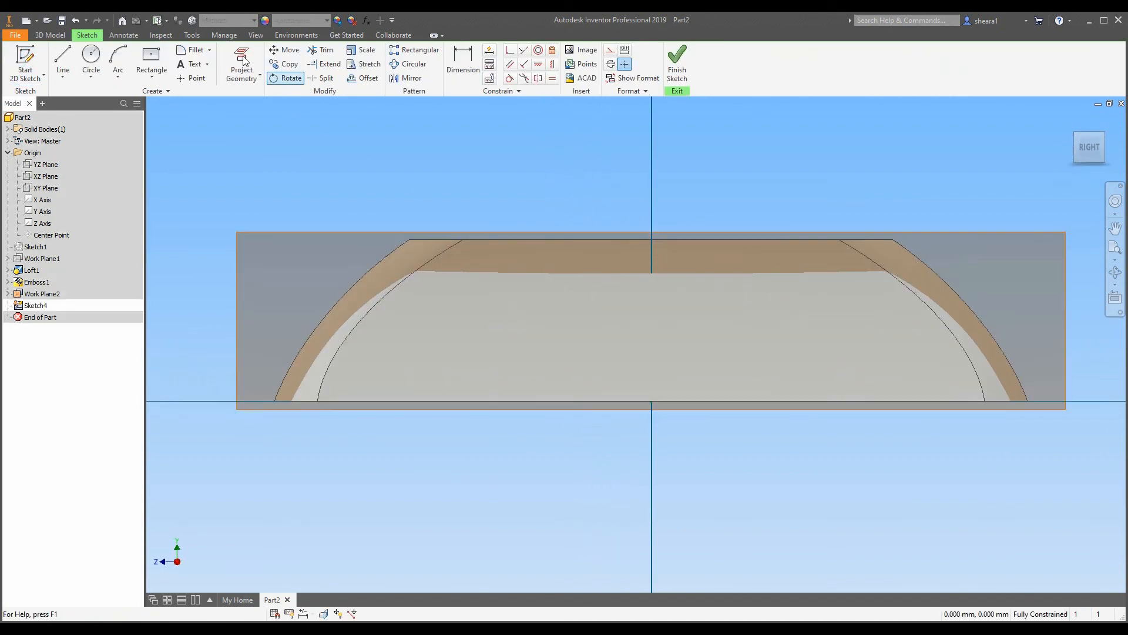
Sketch a horizontal centre-to-centre slot left of the vertical axis, 20 mm between centres and 8 mm wide, and finish the sketch.
click(162, 78)
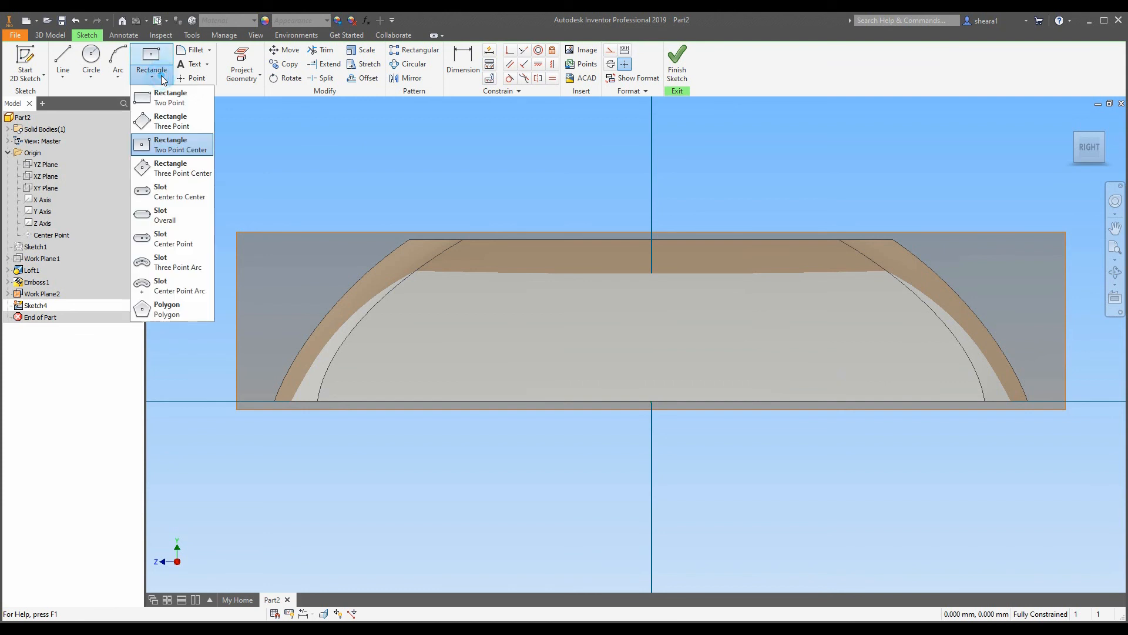
click(179, 196)
click(455, 334)
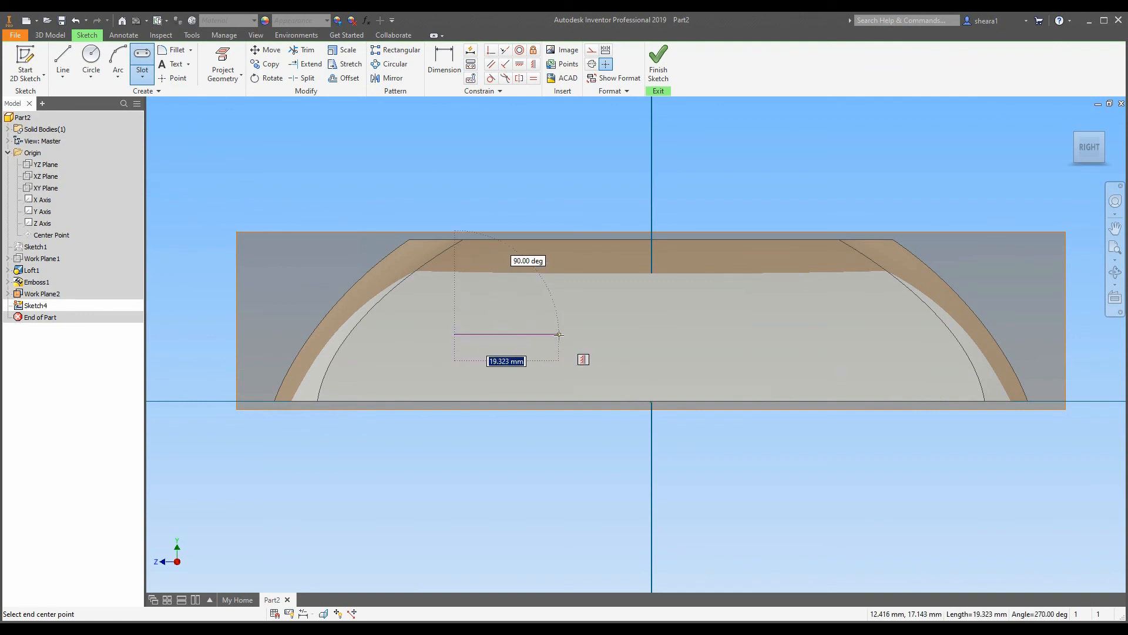
click(559, 335)
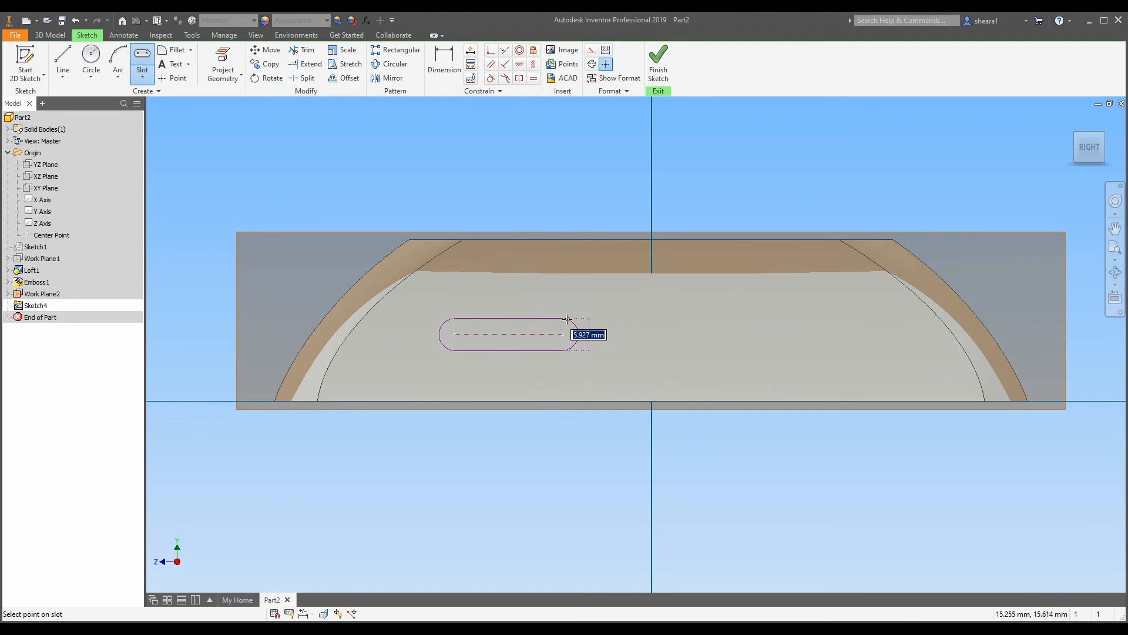
click(568, 319)
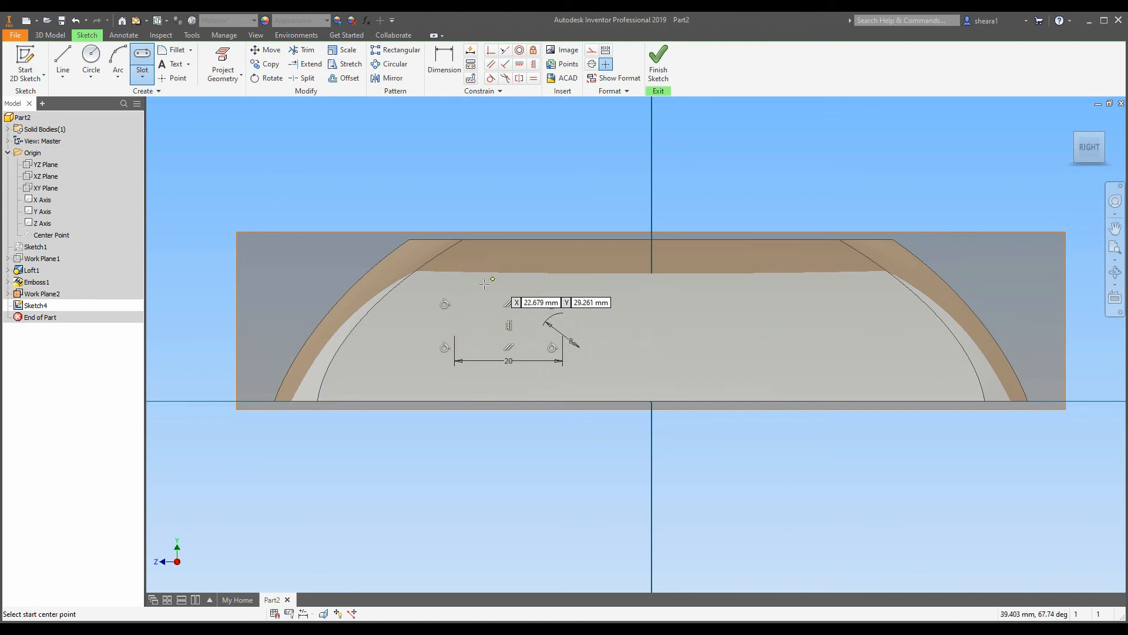
click(445, 65)
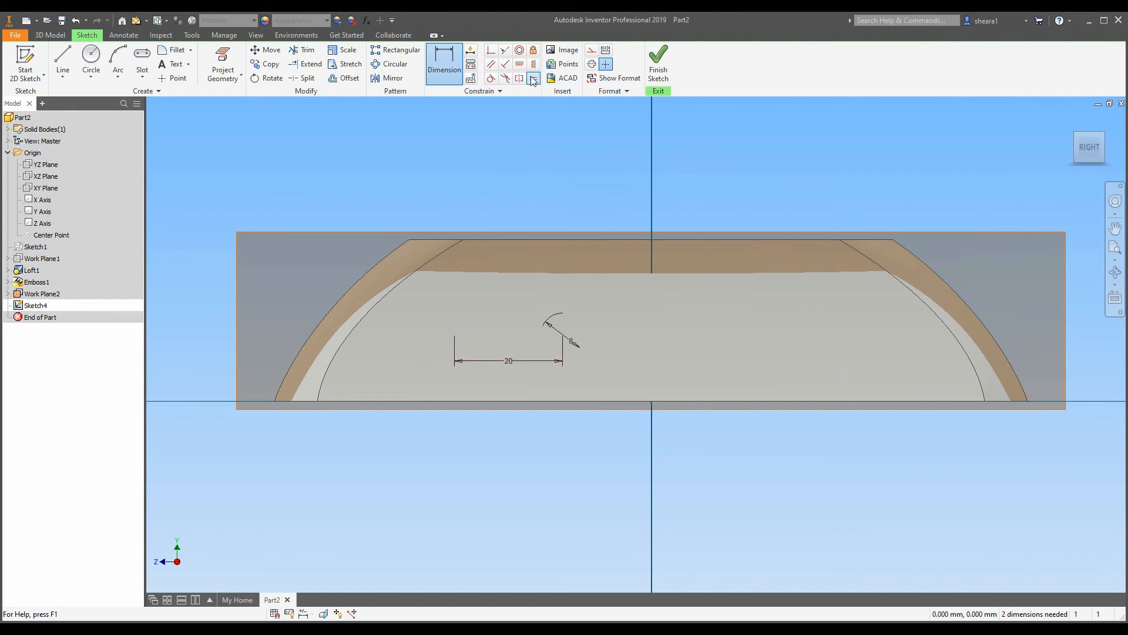
click(660, 68)
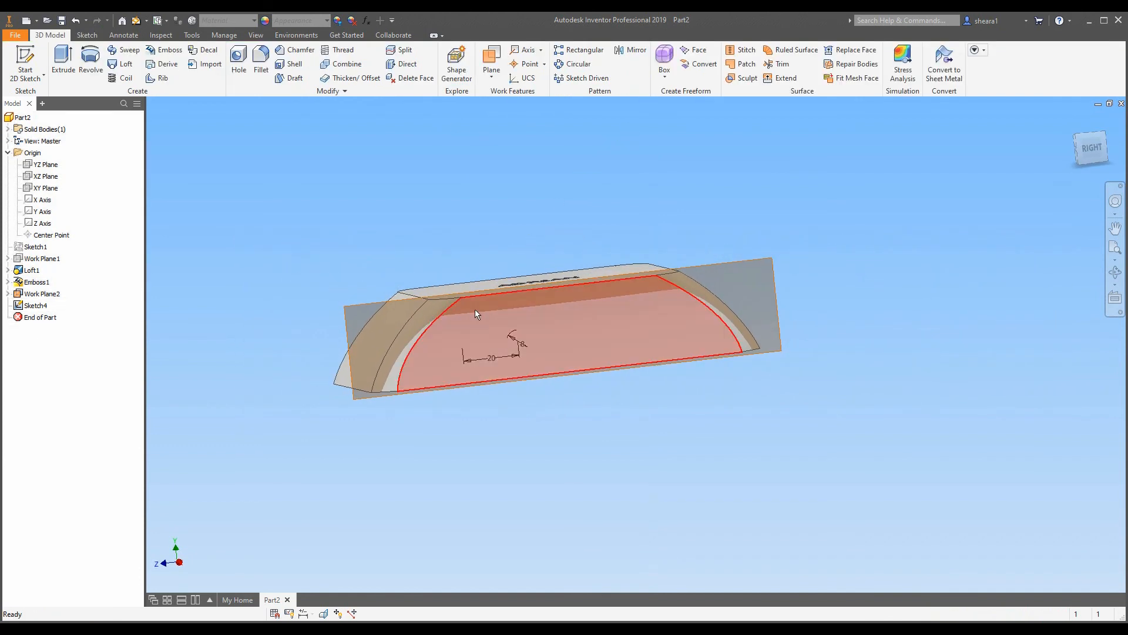
shift+middle_drag(496, 313, 514, 355)
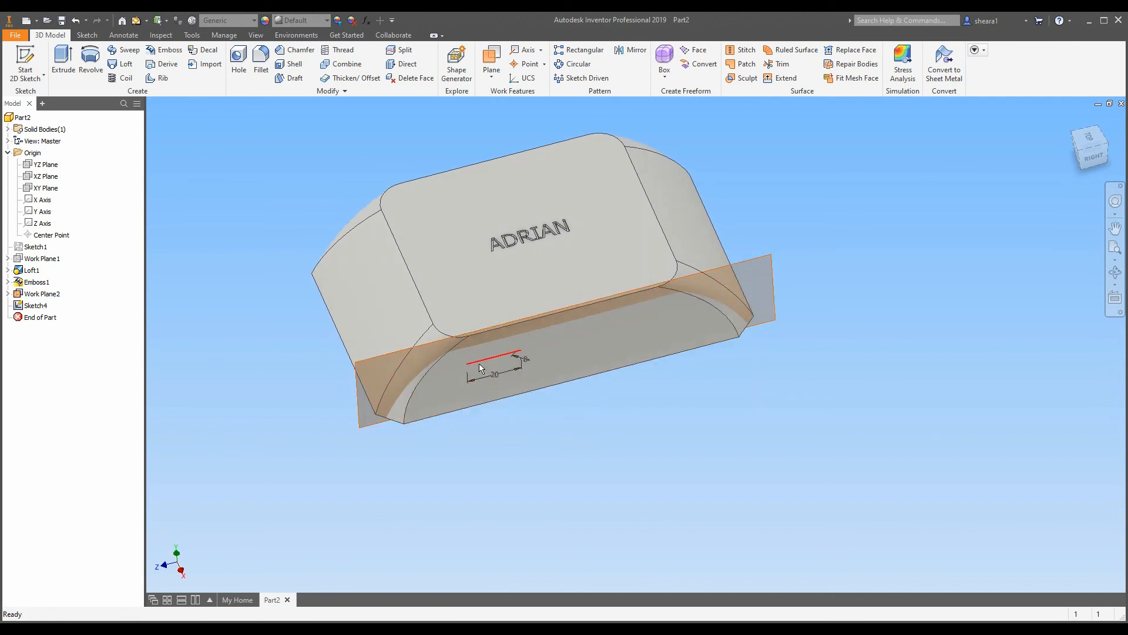
Set the side work plane's offset from the YZ plane to 50 mm.
shift+middle_drag(479, 363, 520, 449)
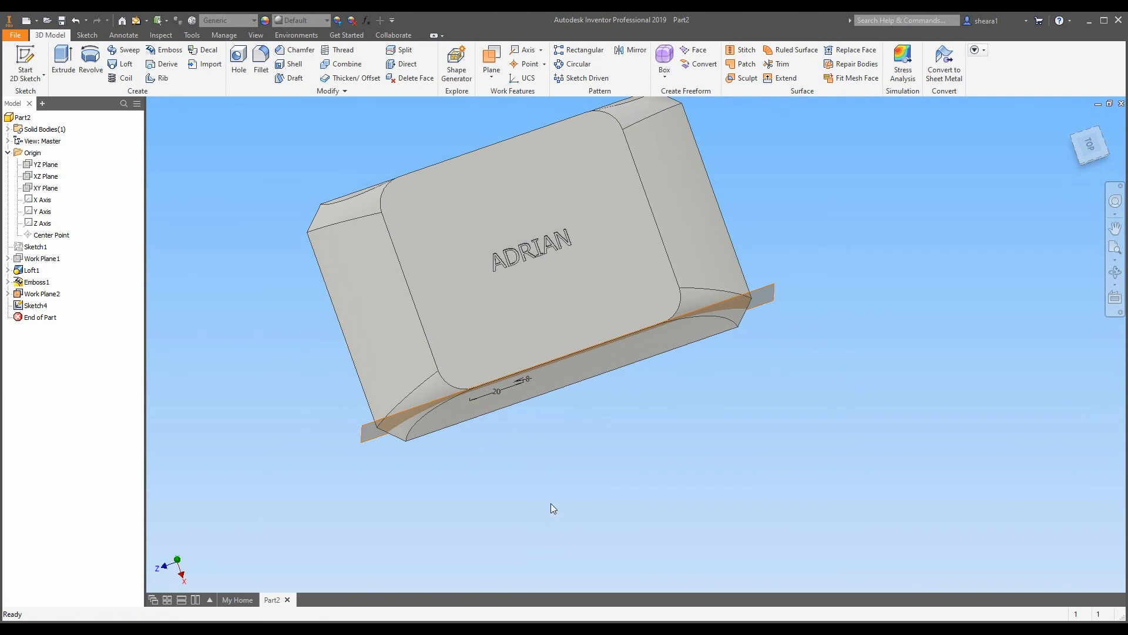
shift+middle_drag(477, 374, 456, 303)
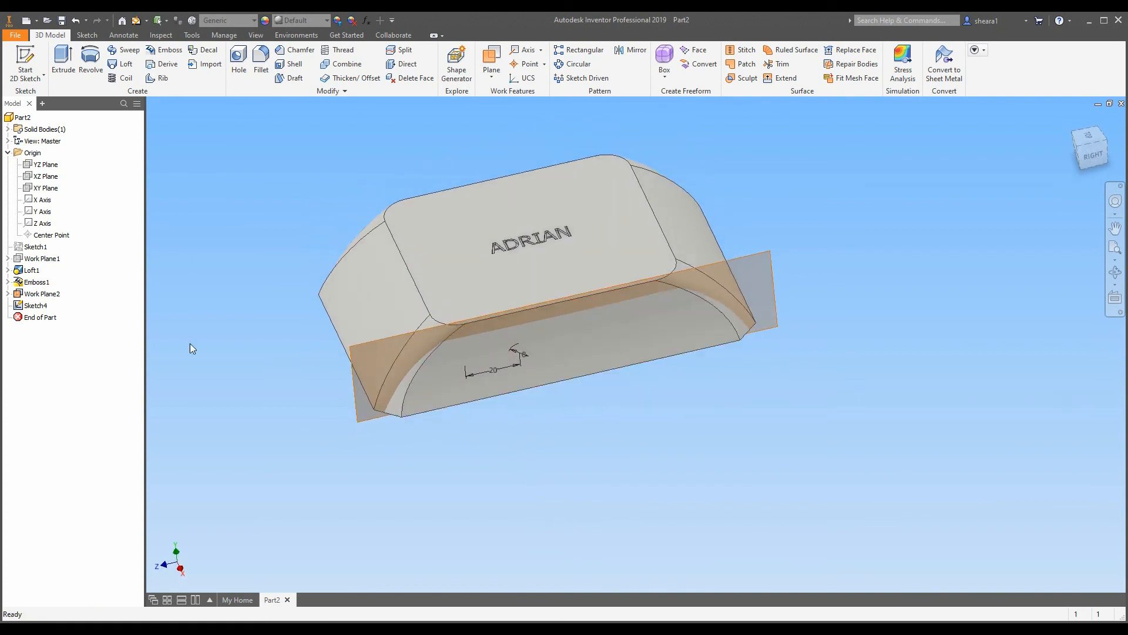
double_click(59, 294)
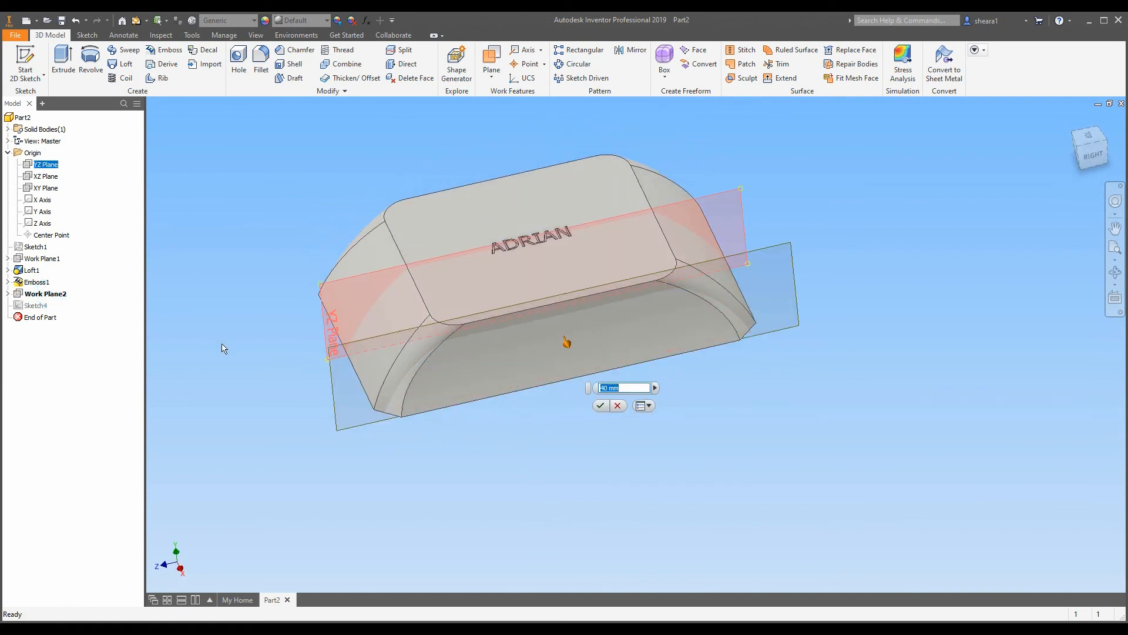
text(50)
key(Return)
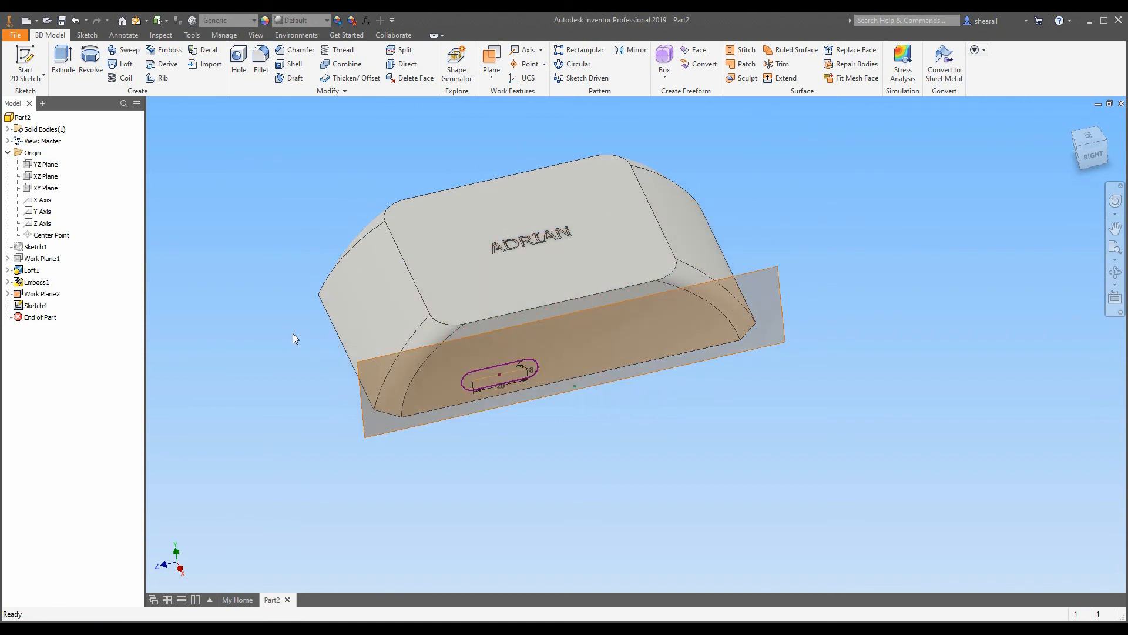
Reduce the side work plane's offset so that the plane passes through the solid's long bottom edge.
mouse_move(567, 302)
shift+middle_down()
mouse_move(576, 350)
mouse_move(570, 303)
shift+middle_up()
click(57, 297)
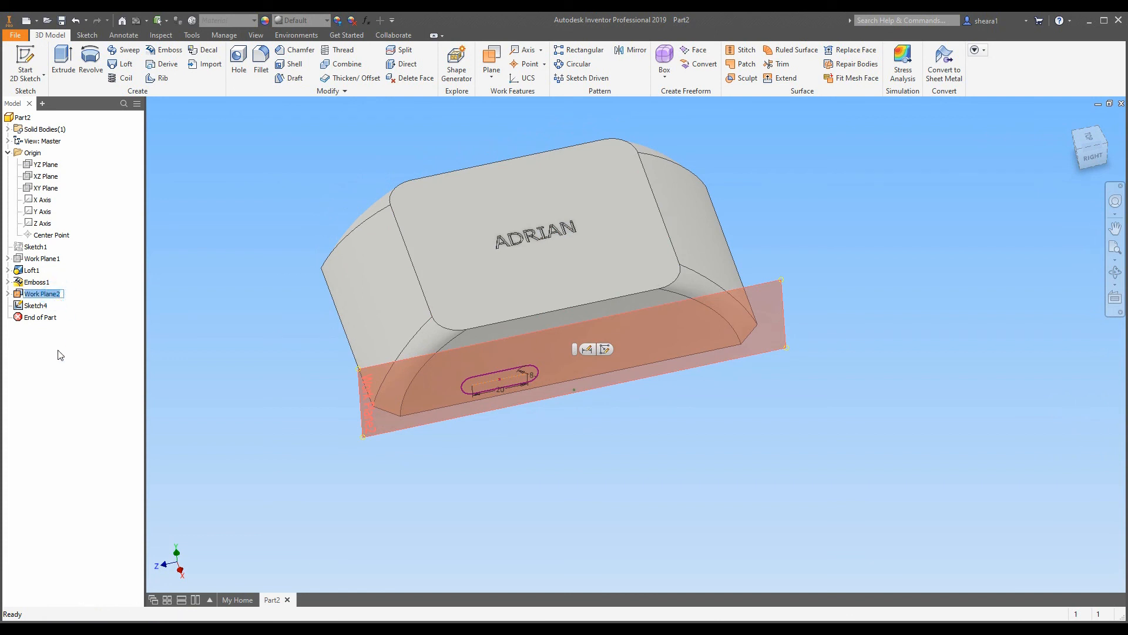
double_click(42, 293)
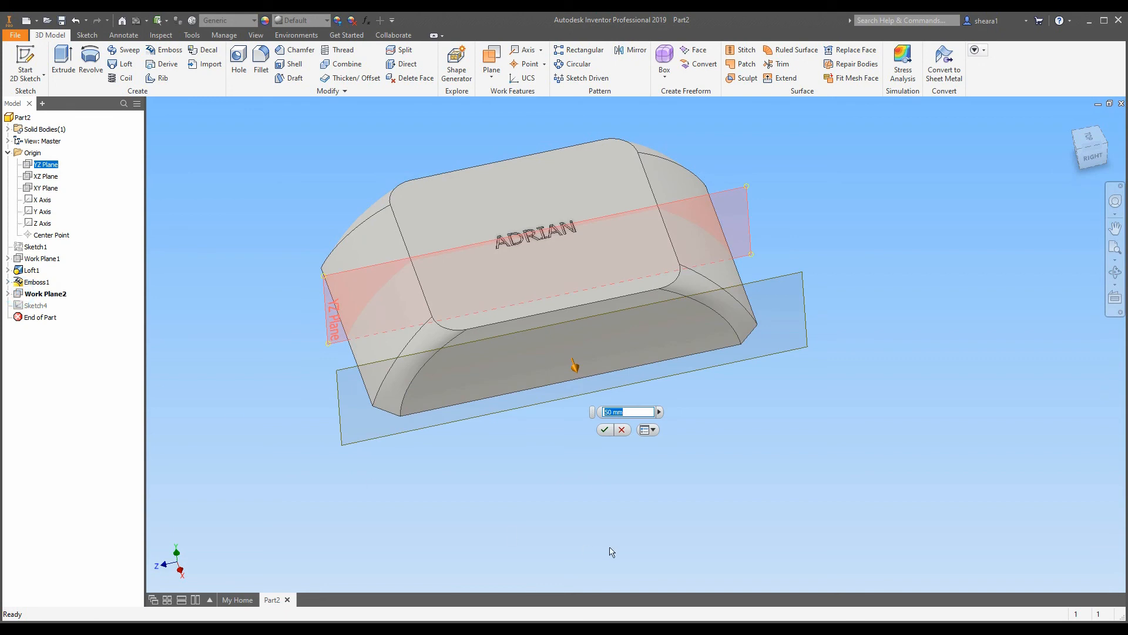
key(Return)
shift+middle_drag(532, 324, 521, 286)
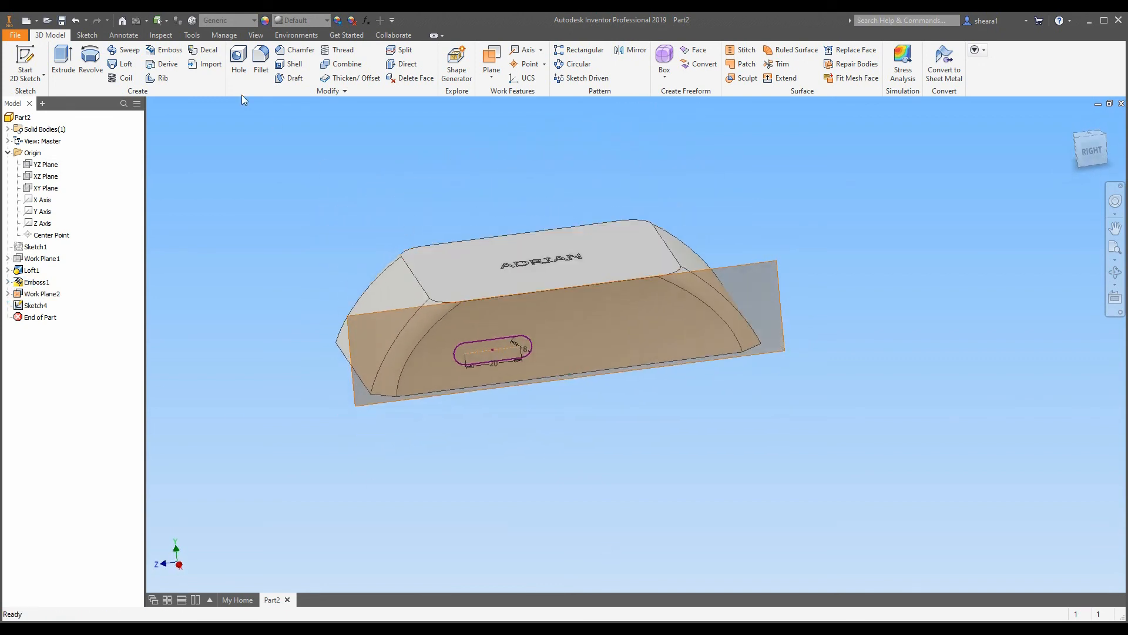
Reopen the slot sketch and dimension the slot's centreline 12 mm above the horizontal base line.
scroll(593, 402, up, 2)
scroll(509, 376, down, 2)
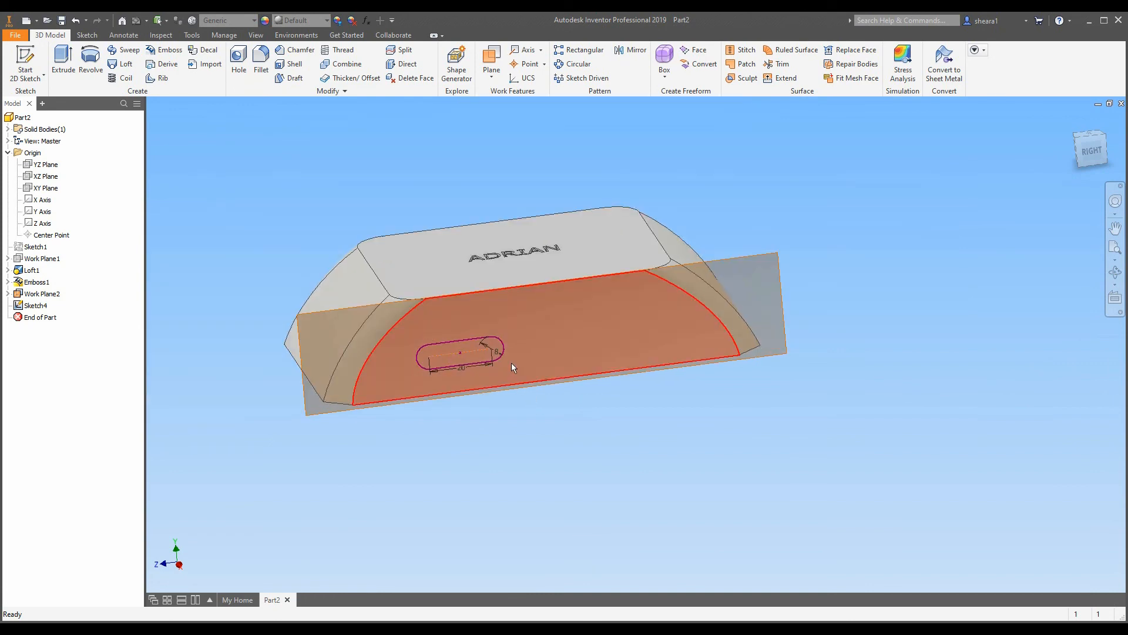
scroll(511, 362, up, 4)
double_click(36, 305)
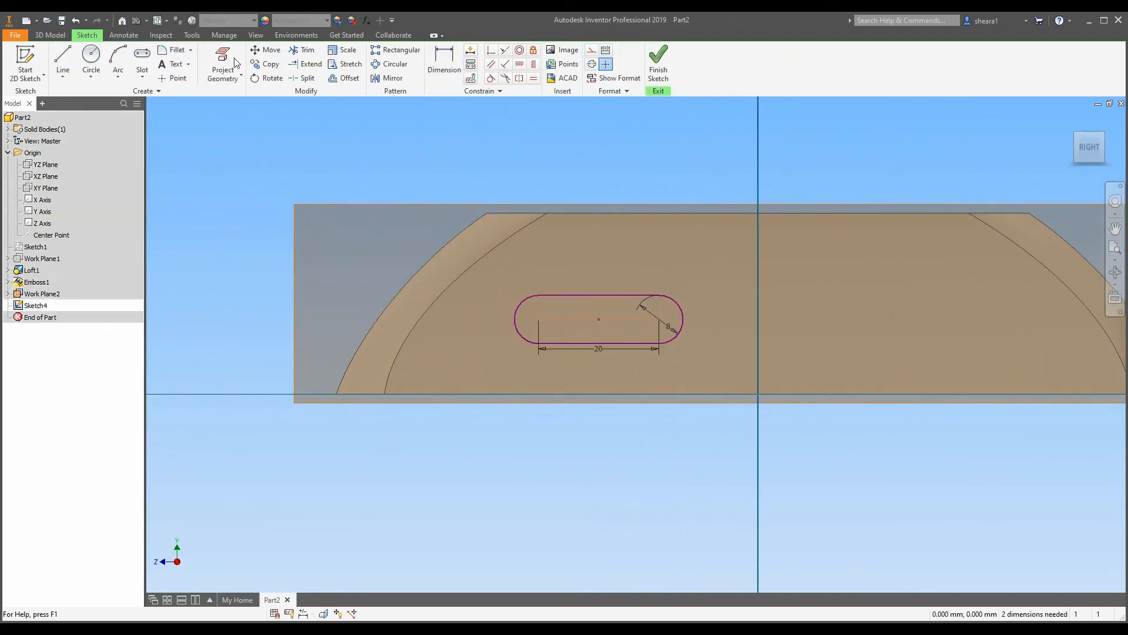
click(444, 59)
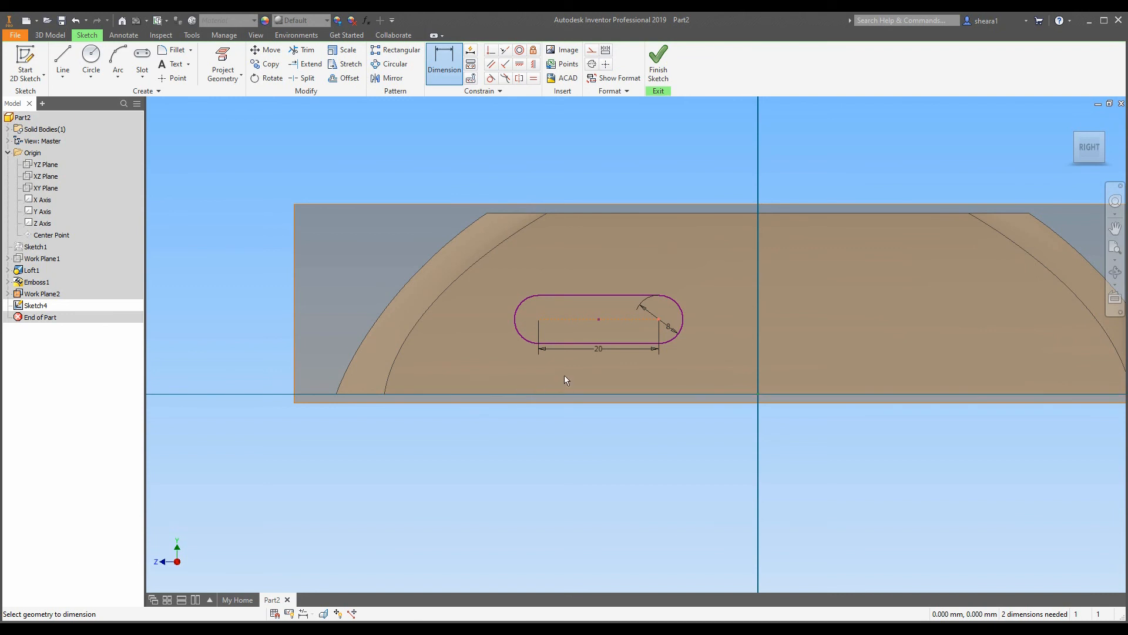
click(556, 394)
click(452, 371)
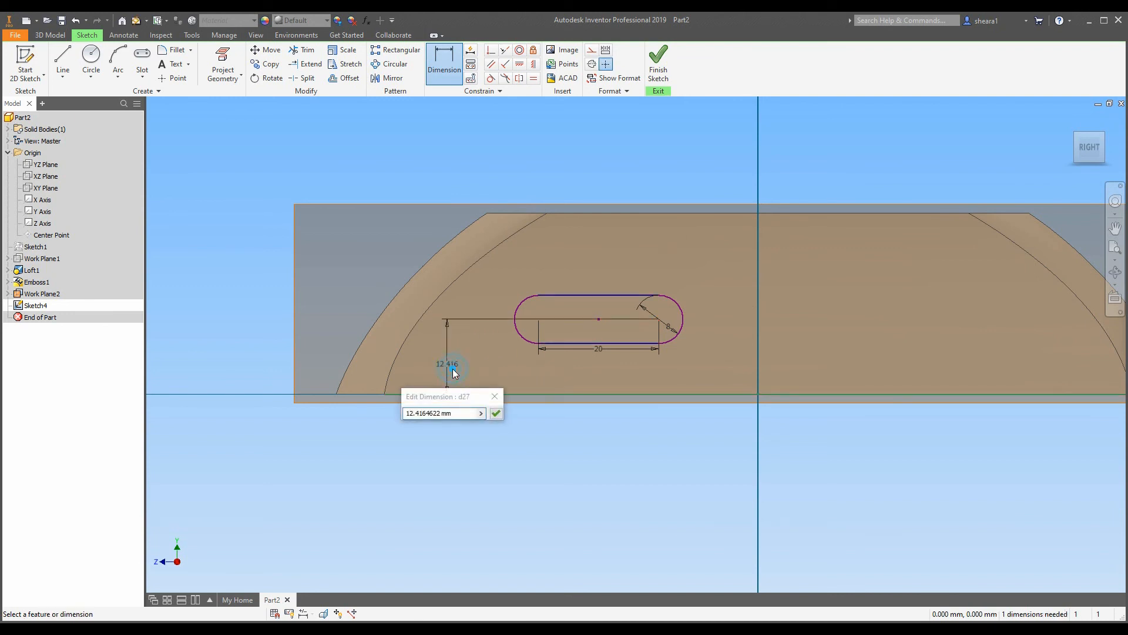
text(10)
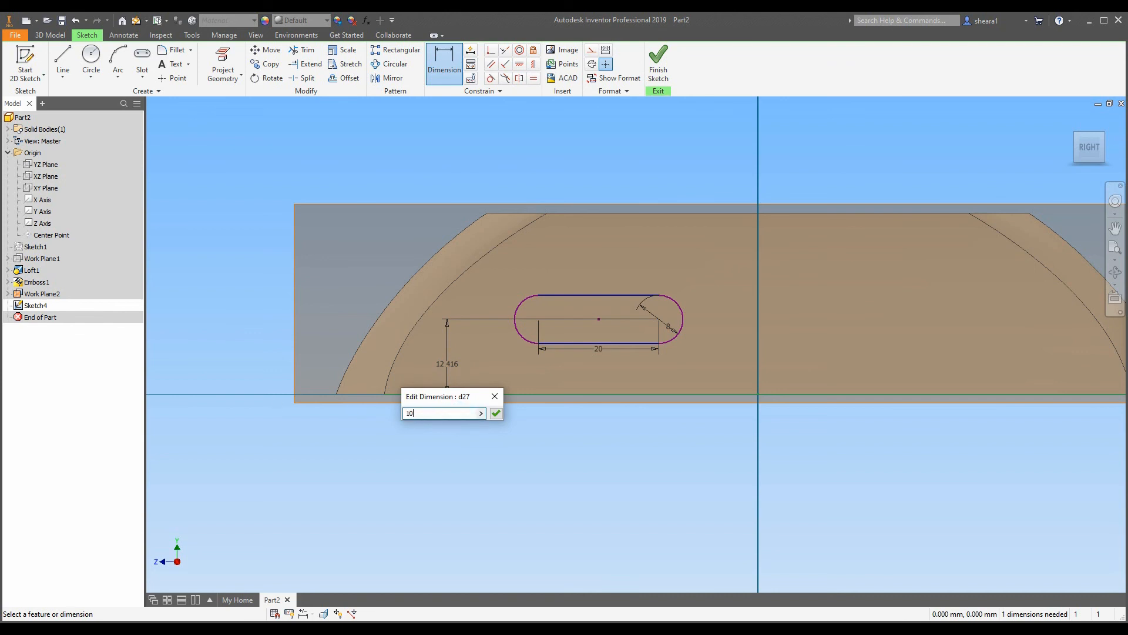
text(2)
key(Return)
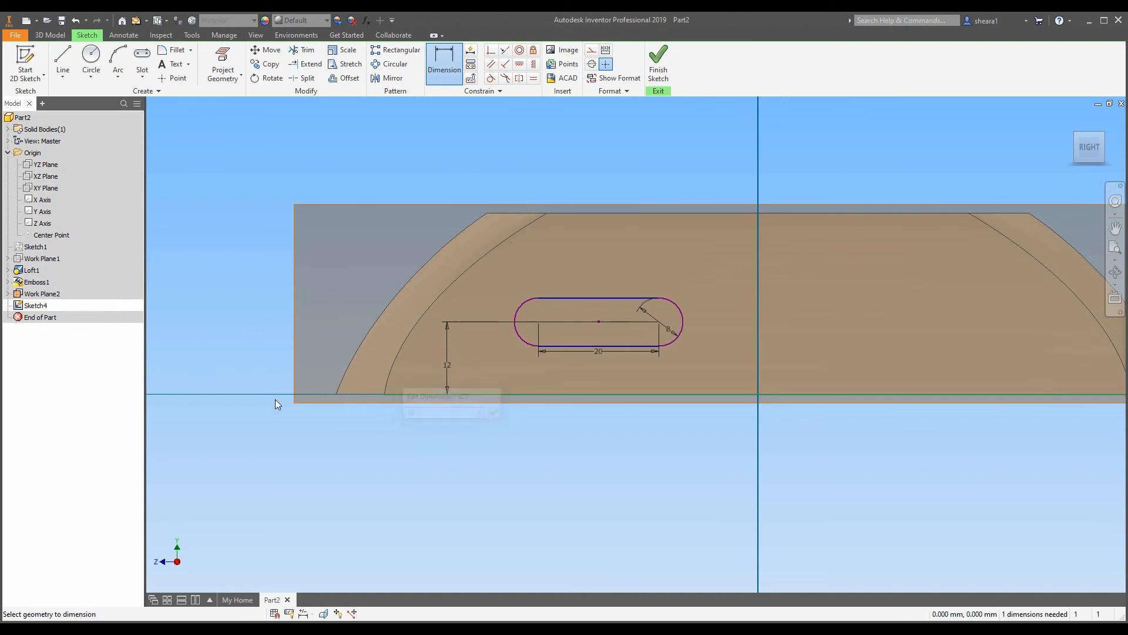
Dimension the slot's left arc centre 30 mm from the Y axis and end dimensioning.
scroll(407, 348, up, 3)
scroll(590, 357, down, 4)
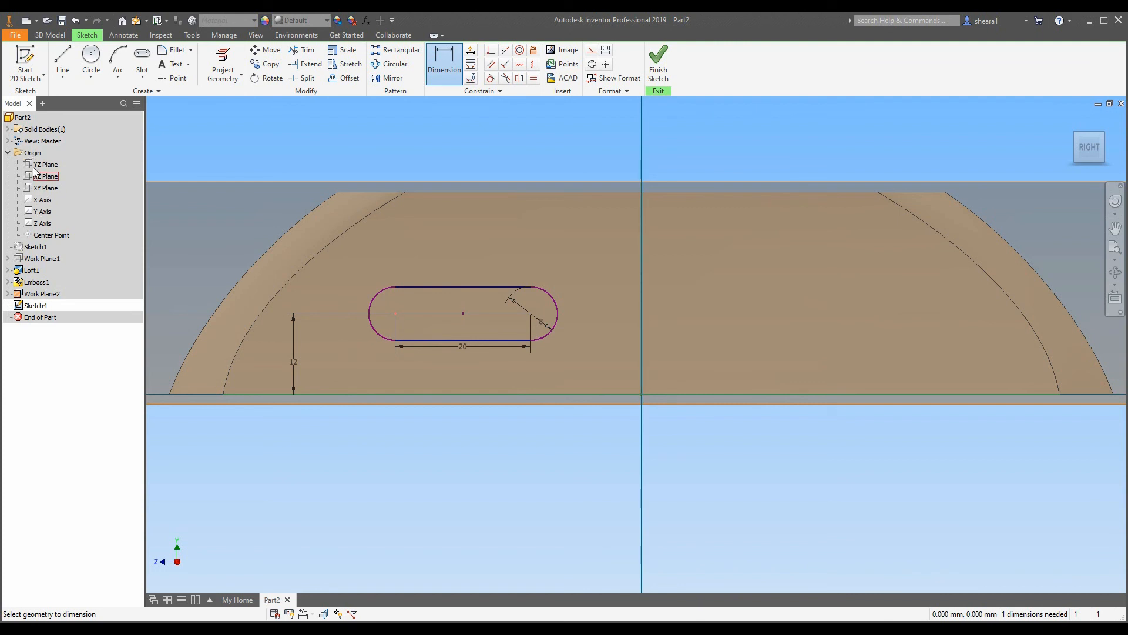
right_click(45, 212)
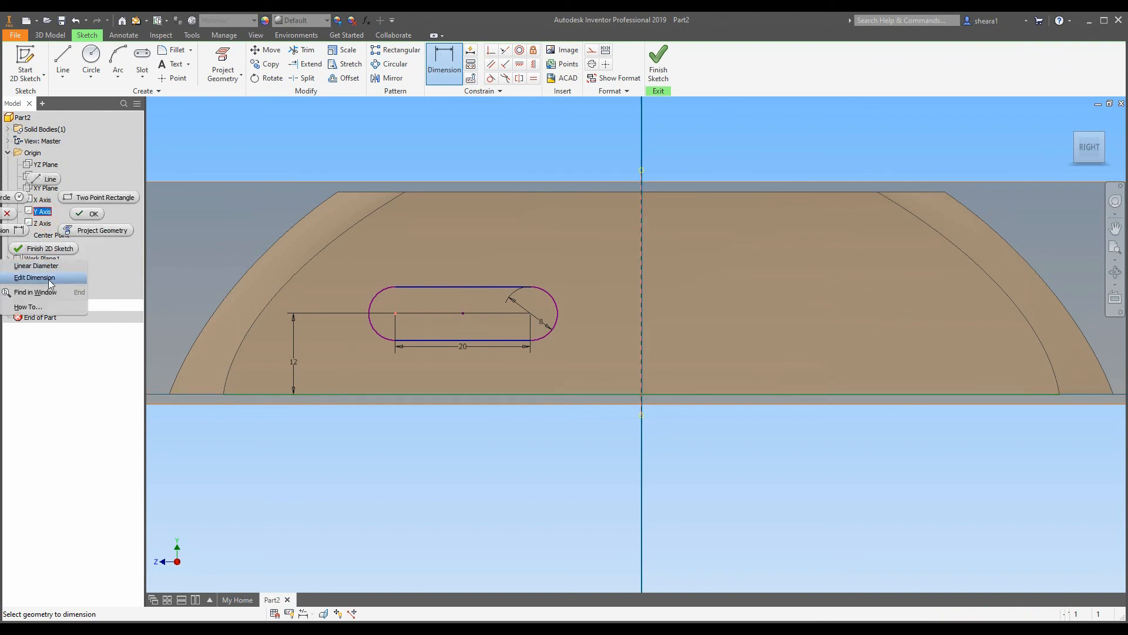
click(41, 217)
click(395, 314)
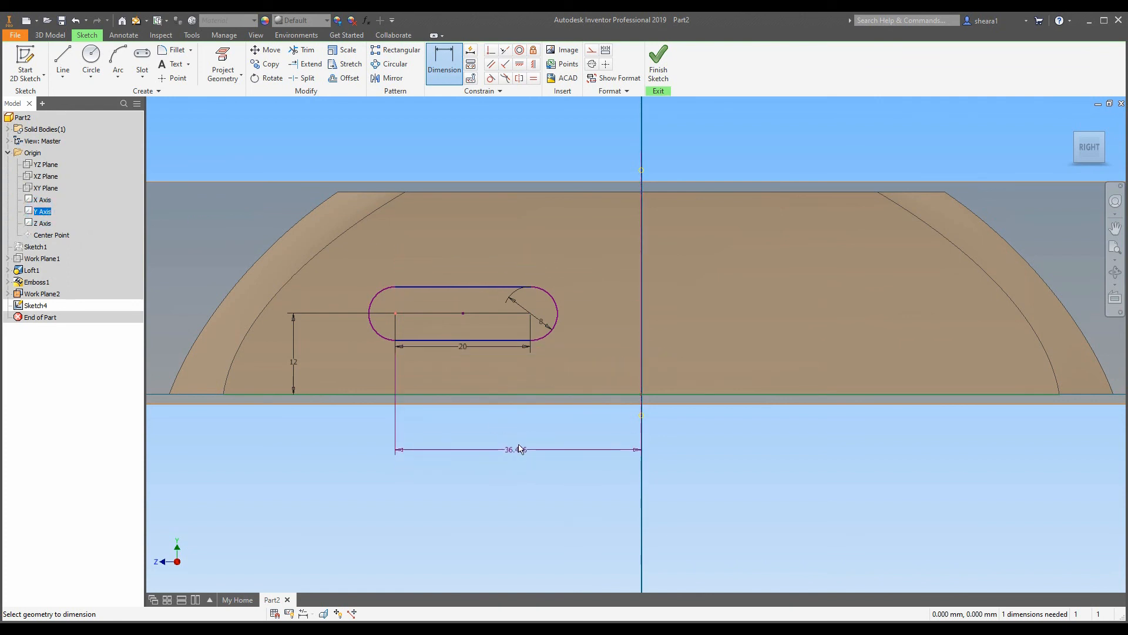
click(521, 428)
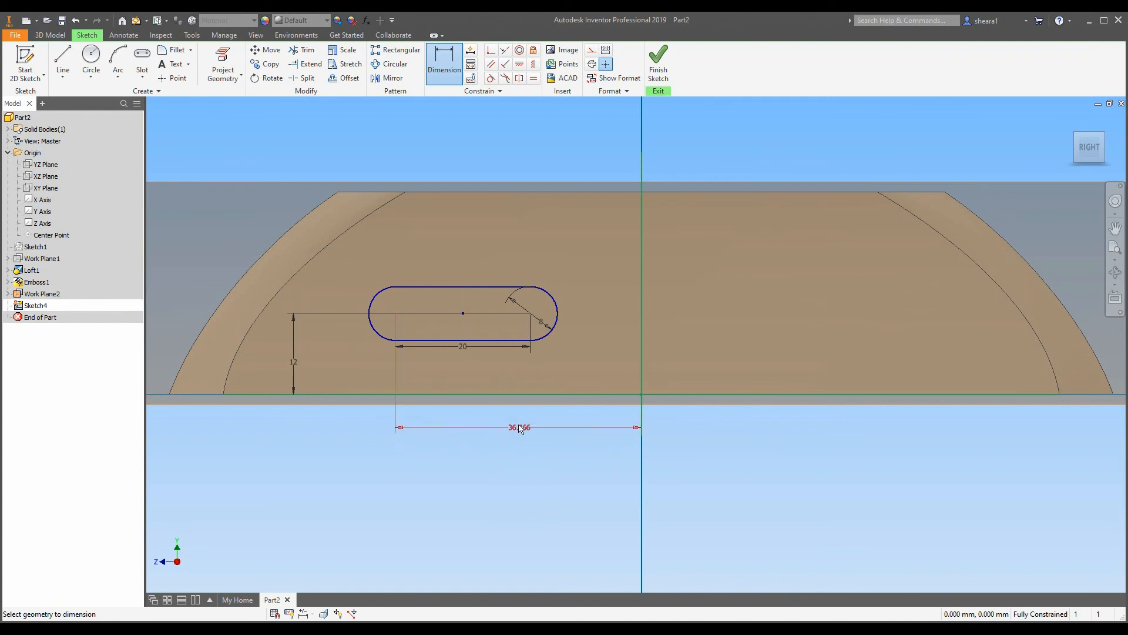
click(520, 428)
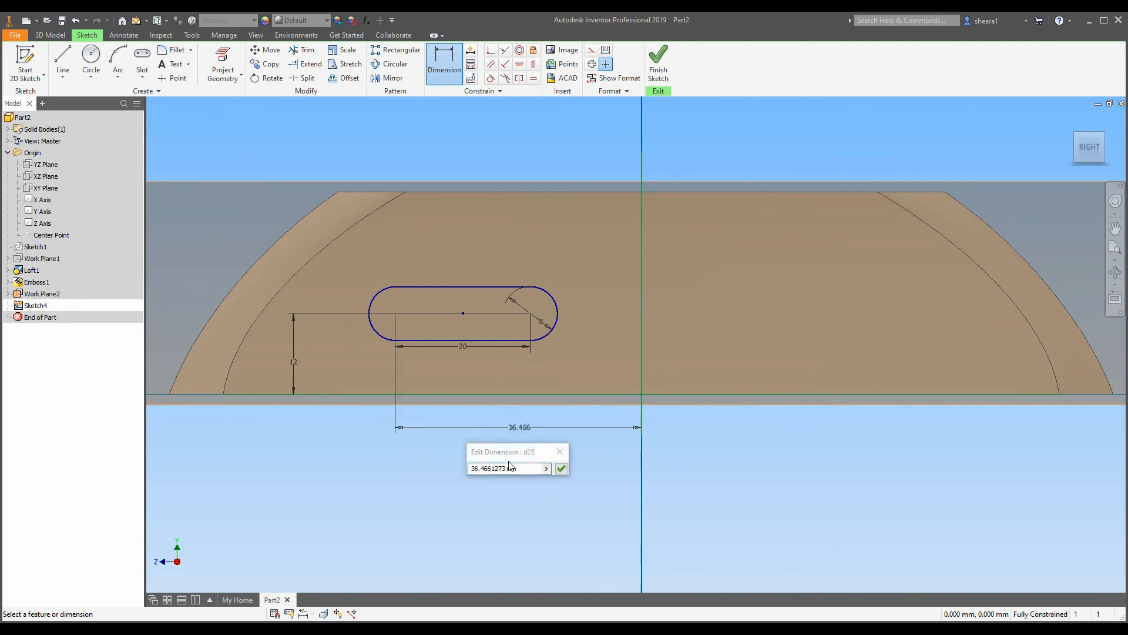
text(35)
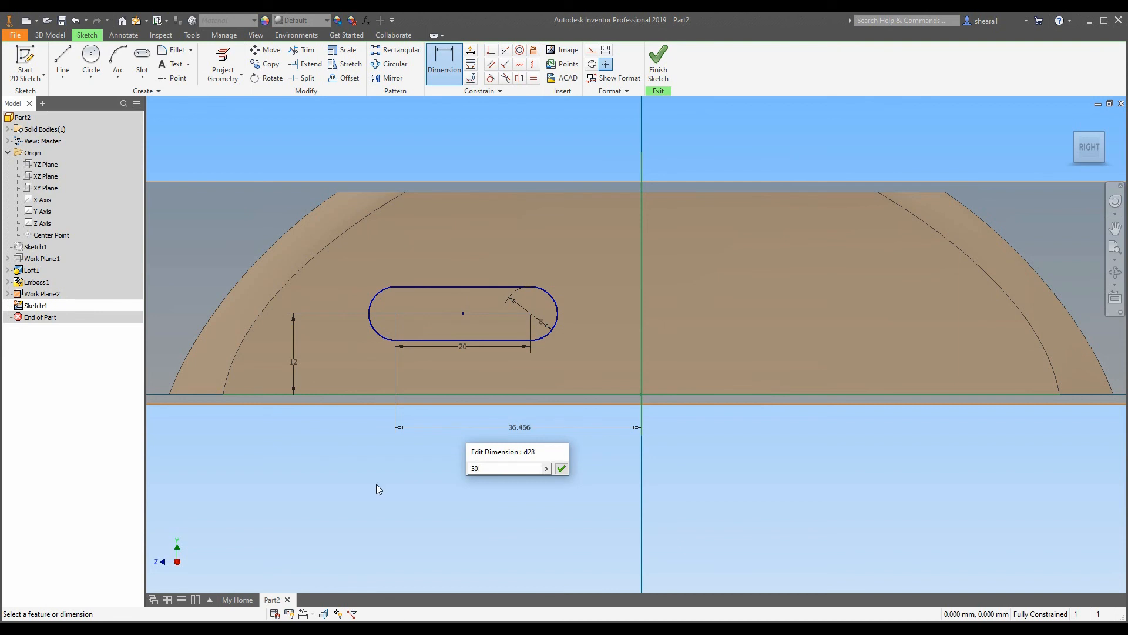
key(Return)
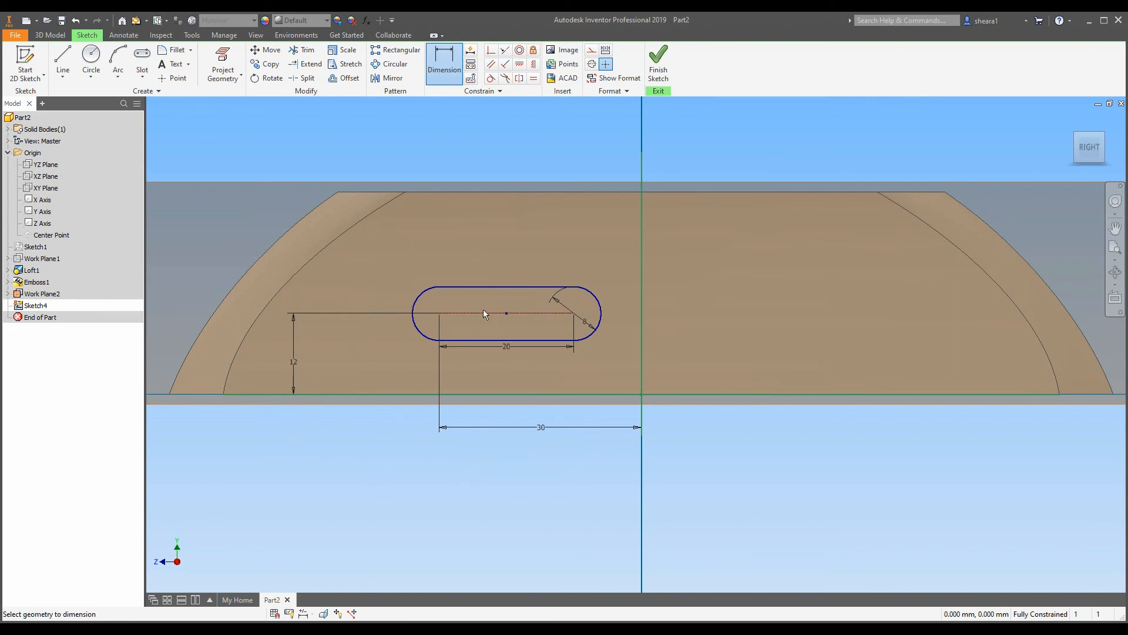
key(Escape)
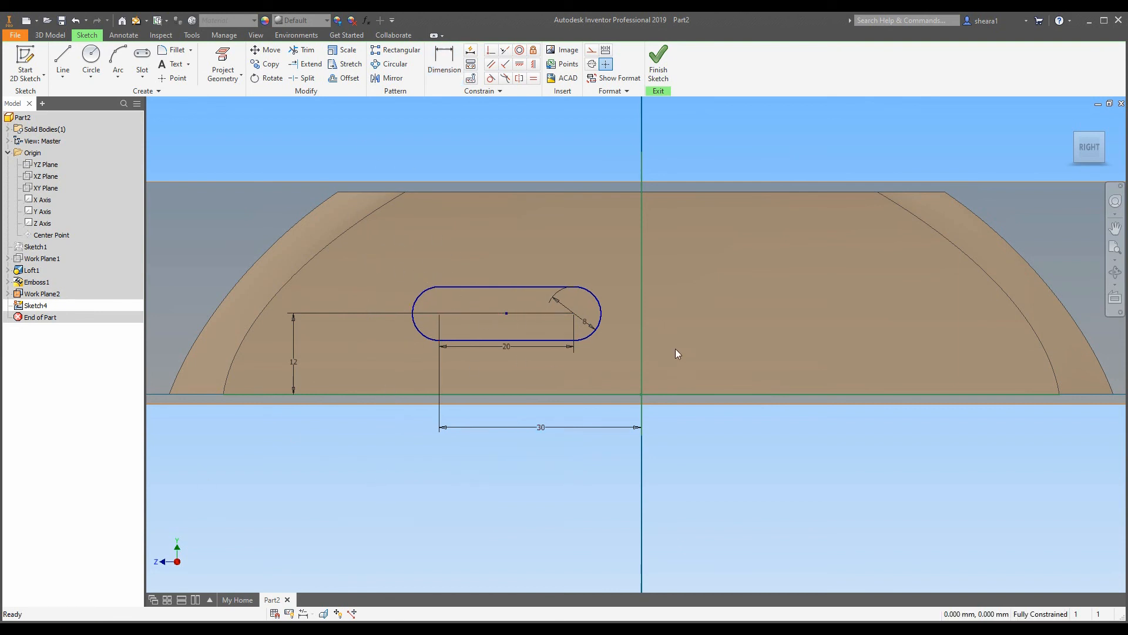
Finish the slot sketch and hide the offset work plane.
click(660, 63)
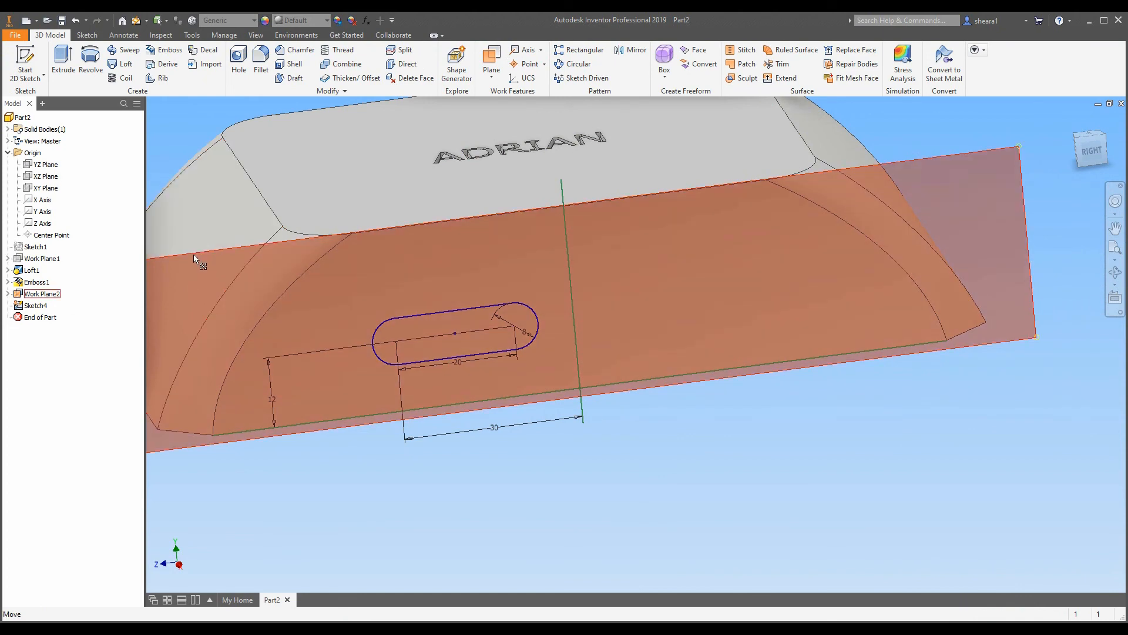
right_click(193, 255)
click(221, 281)
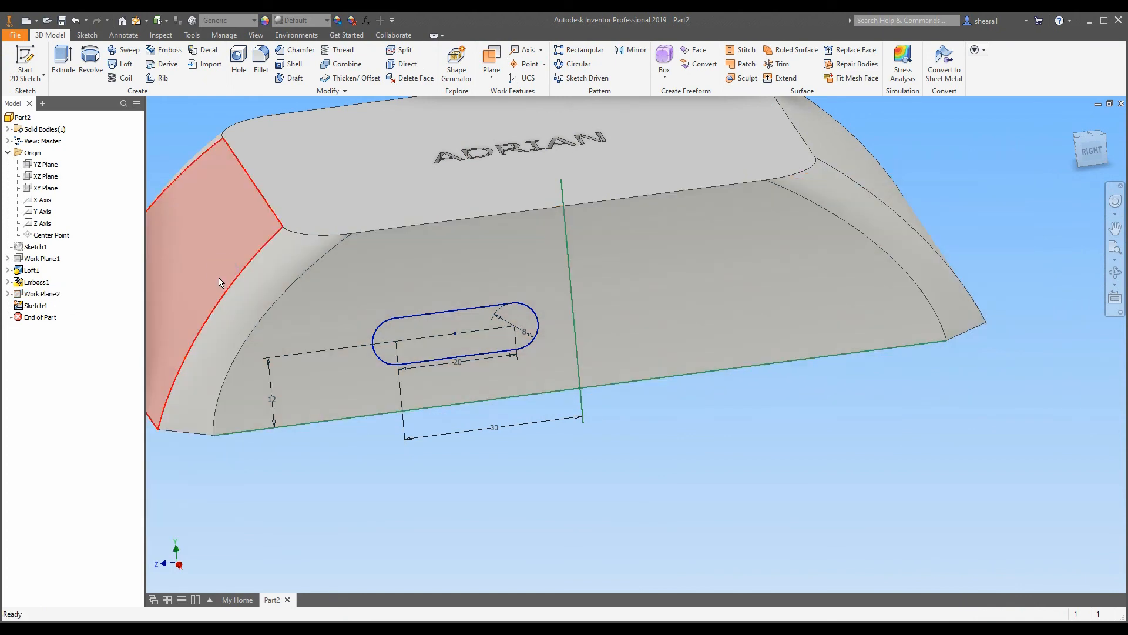
Extrude the slot profile toward the solid with To Next extents, joining it to the long side face.
key(e)
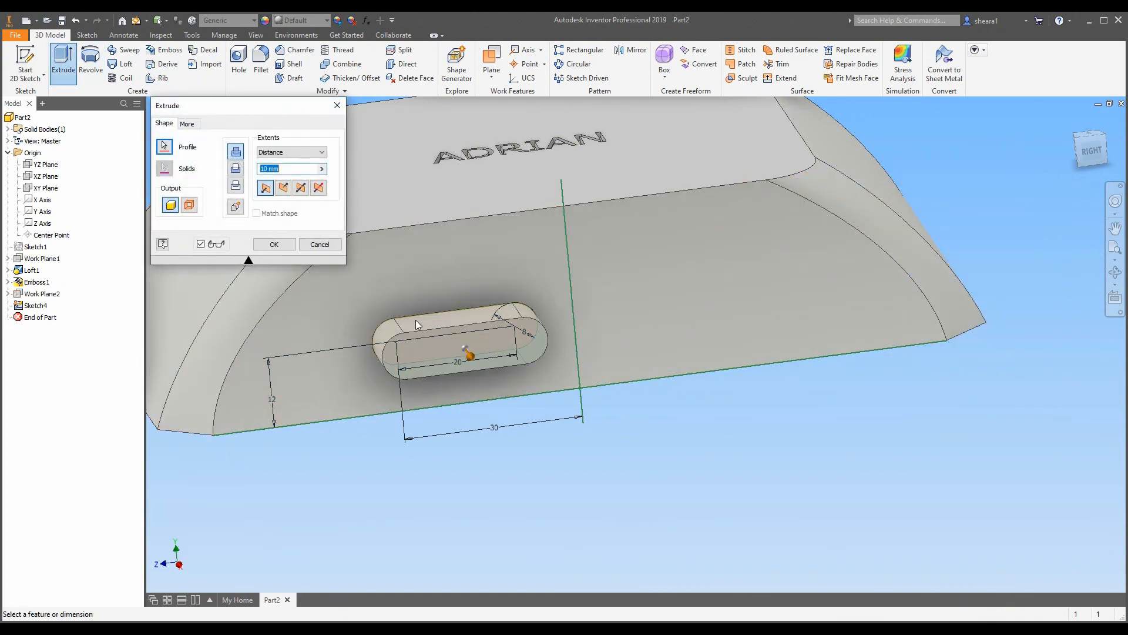
shift+middle_drag(460, 268, 534, 401)
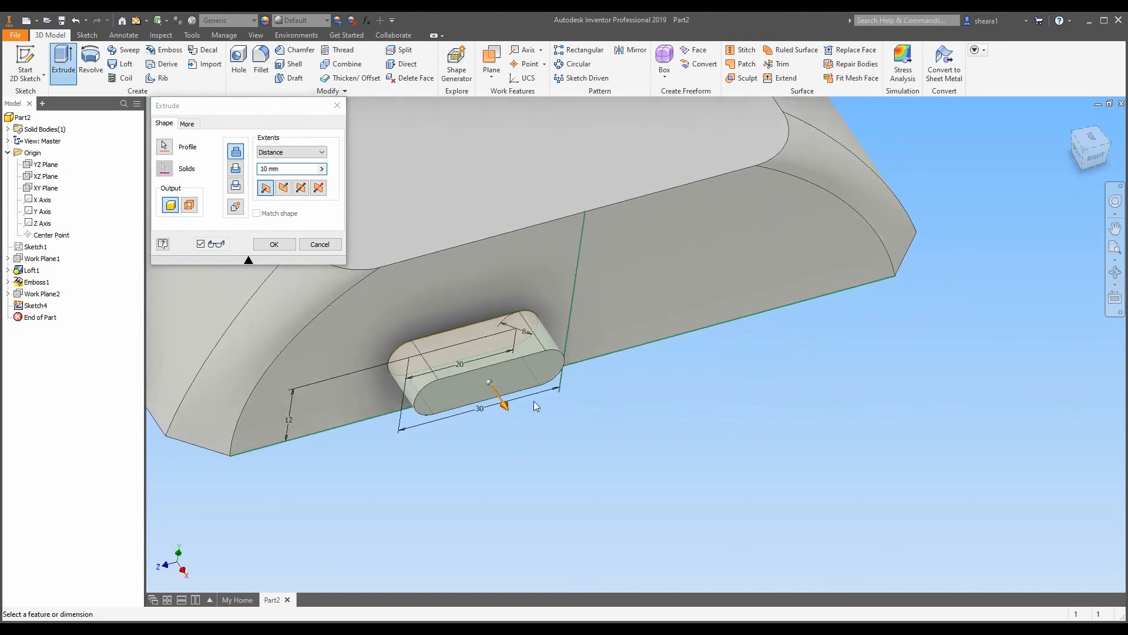
click(285, 187)
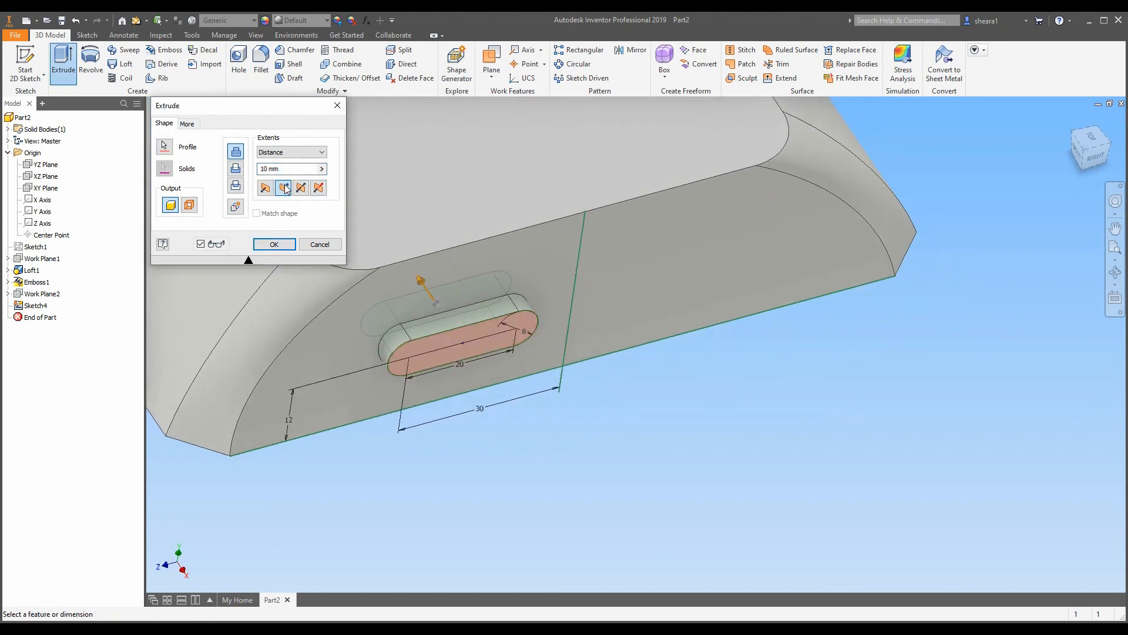
shift+middle_drag(450, 291, 394, 273)
click(298, 153)
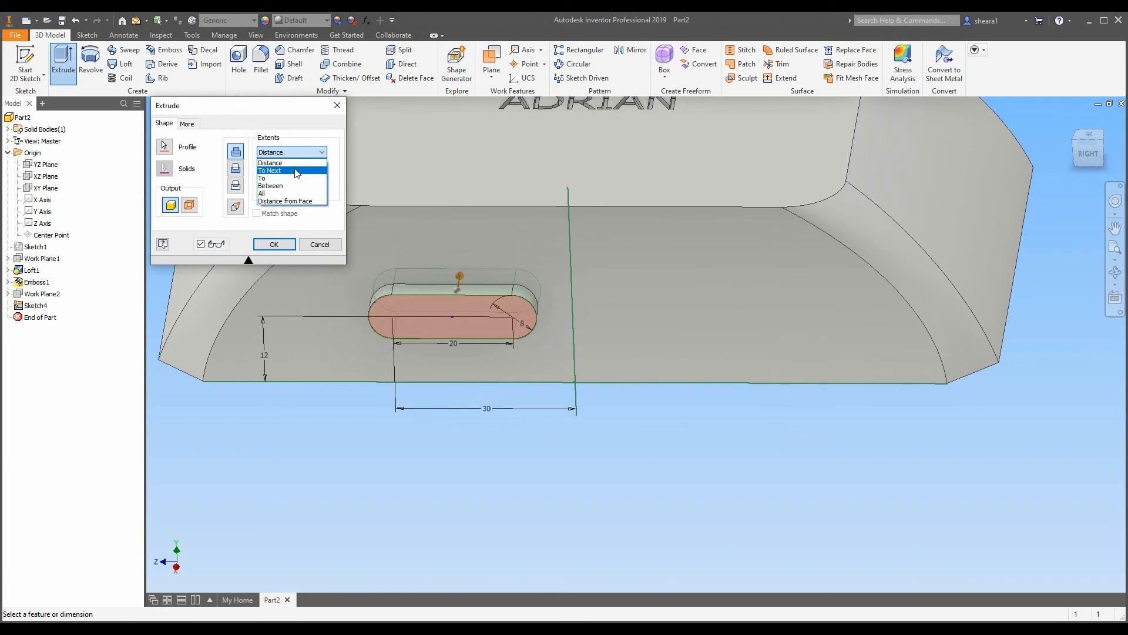
click(291, 170)
shift+middle_drag(493, 234, 516, 232)
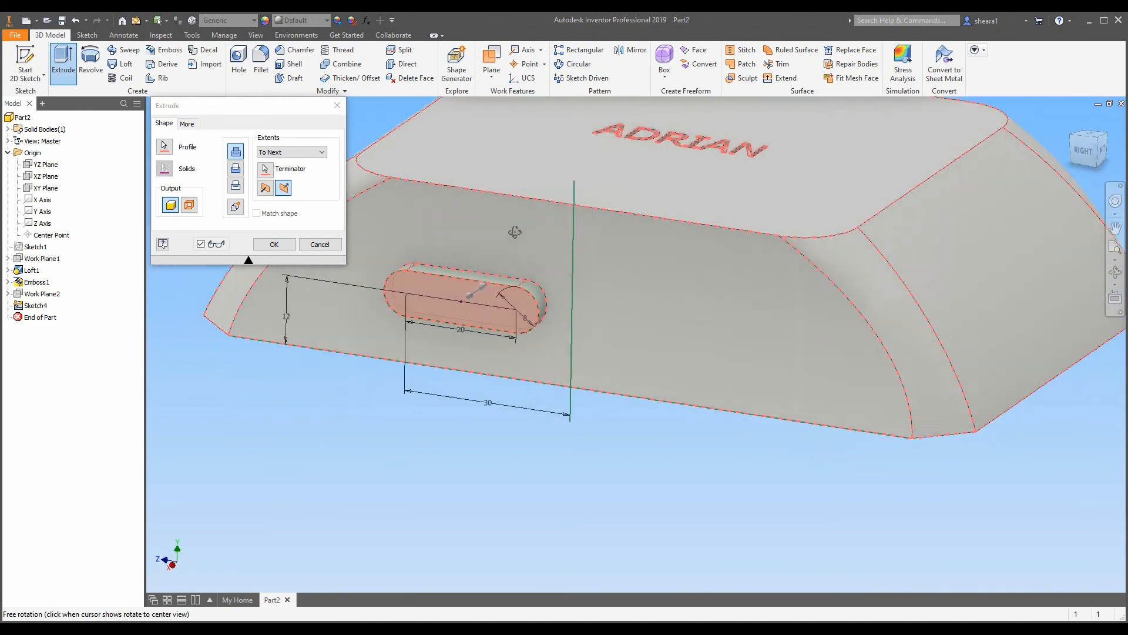
click(275, 244)
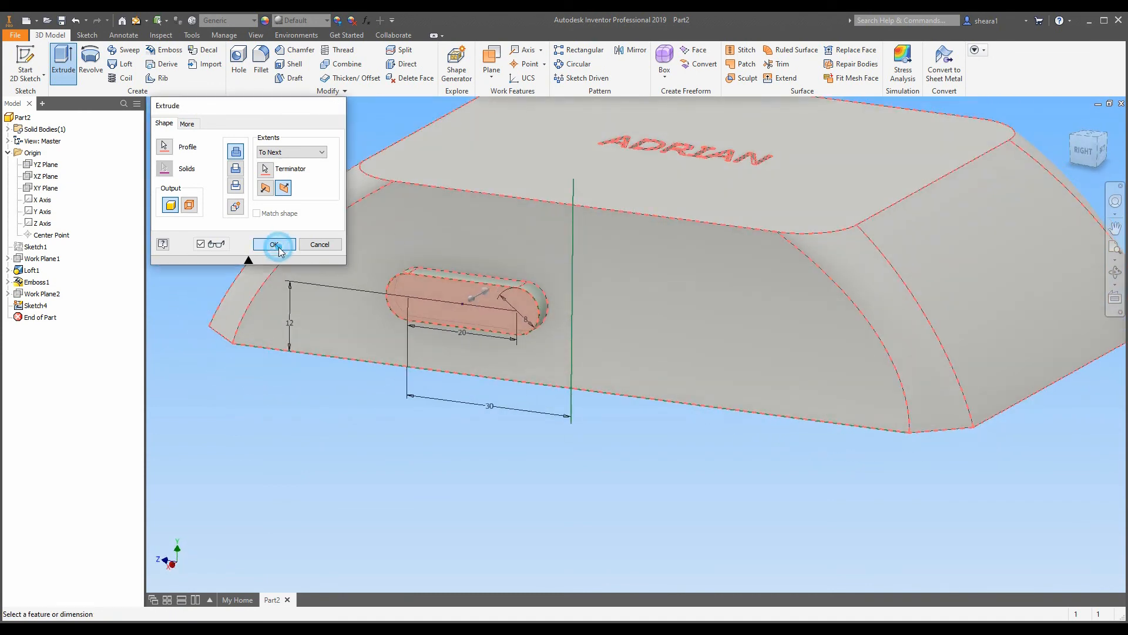
Inspect the extruded slot boss on the solid's long side face up close and from farther away.
shift+middle_drag(608, 266, 699, 282)
scroll(589, 363, up, 6)
scroll(552, 357, down, 5)
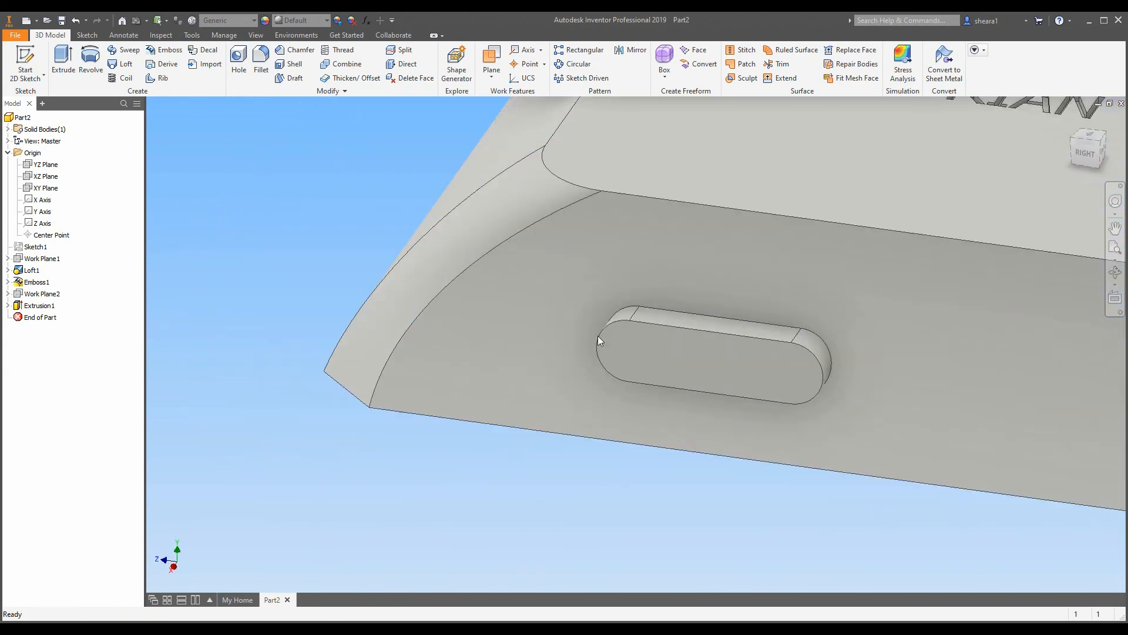
scroll(597, 336, up, 5)
scroll(504, 354, down, 8)
scroll(415, 282, up, 7)
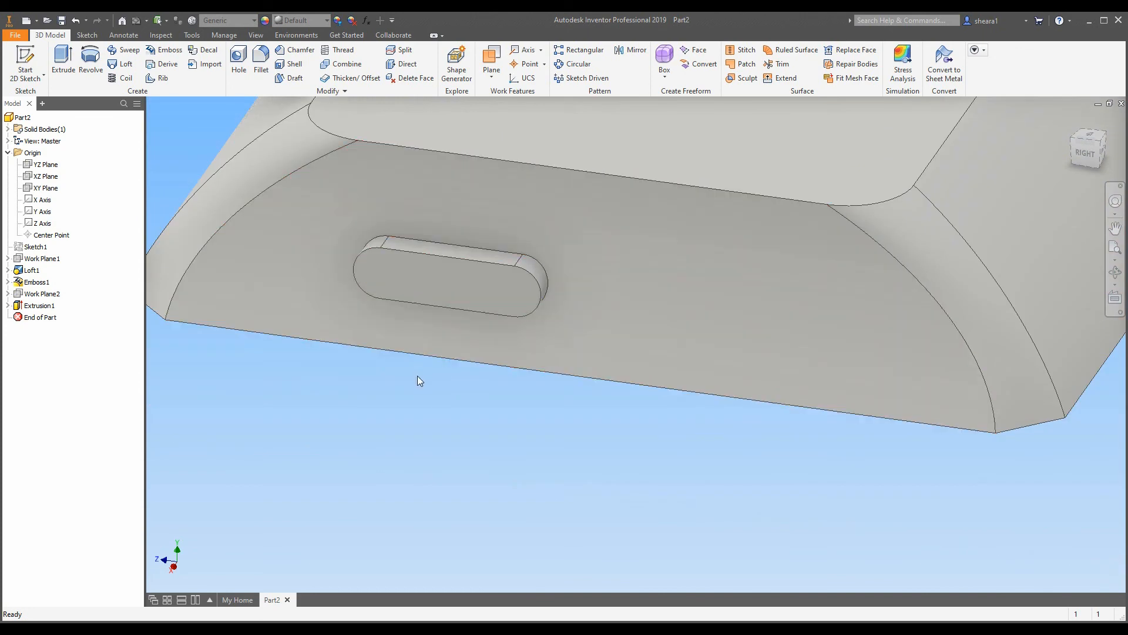
scroll(420, 391, down, 3)
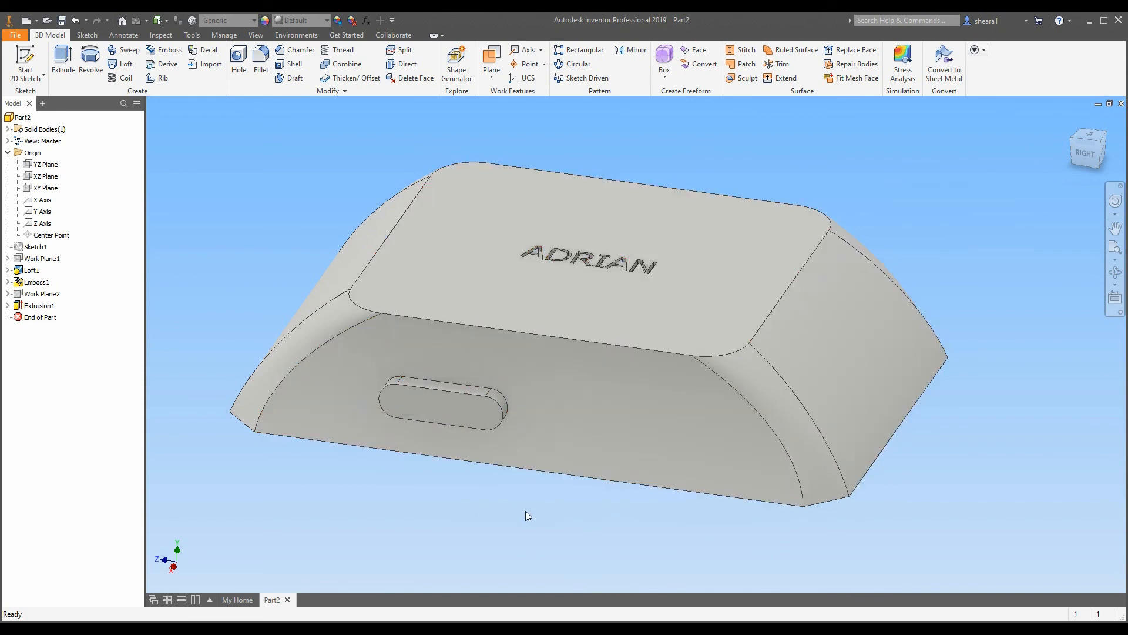
click(262, 59)
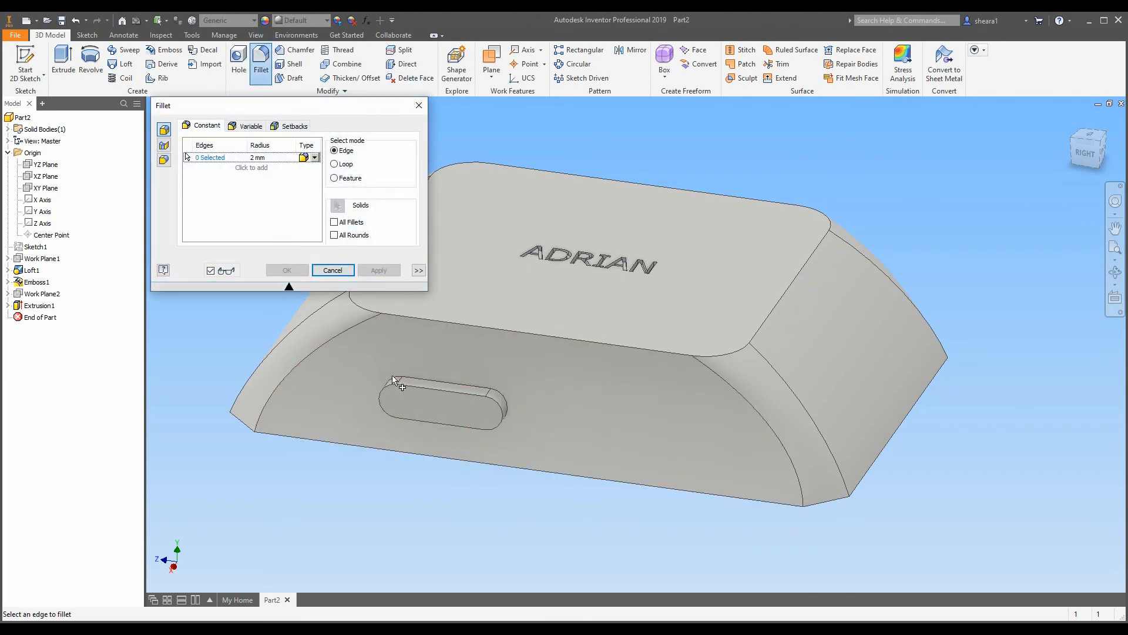
click(478, 388)
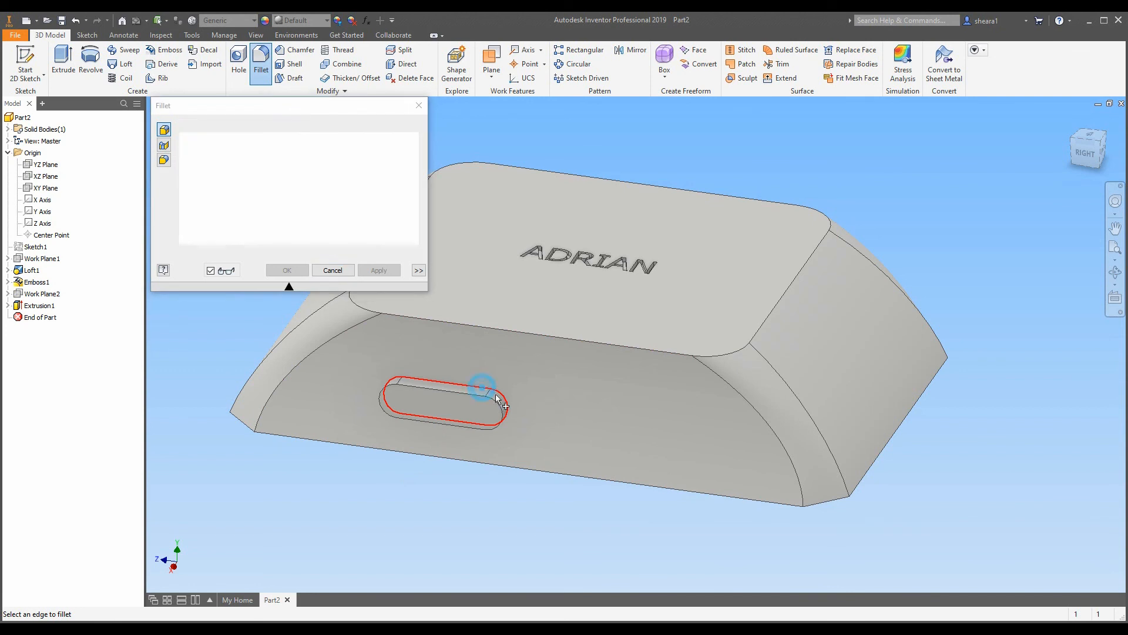
click(419, 105)
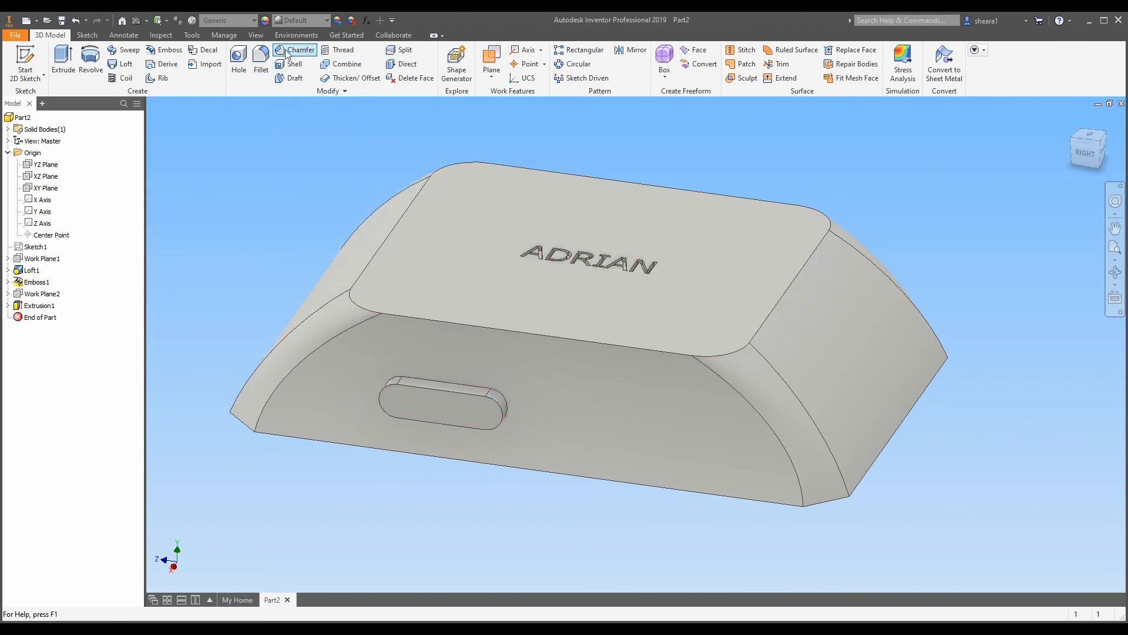
Fillet the edge where the slot boss meets the long side face with a 5 mm radius.
click(261, 59)
click(444, 379)
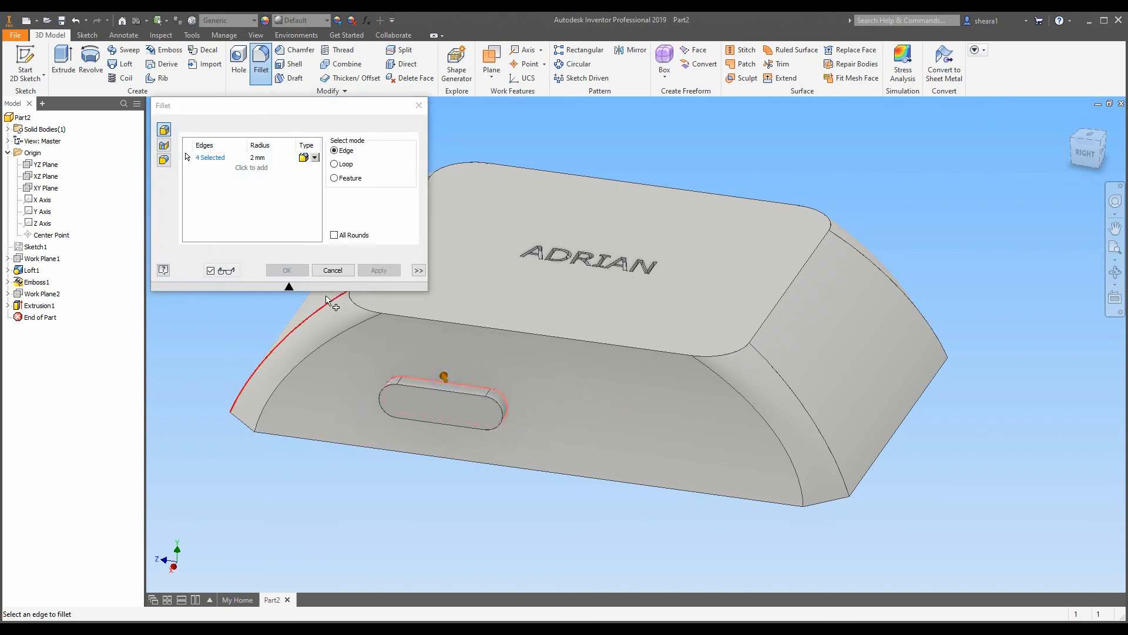
click(257, 158)
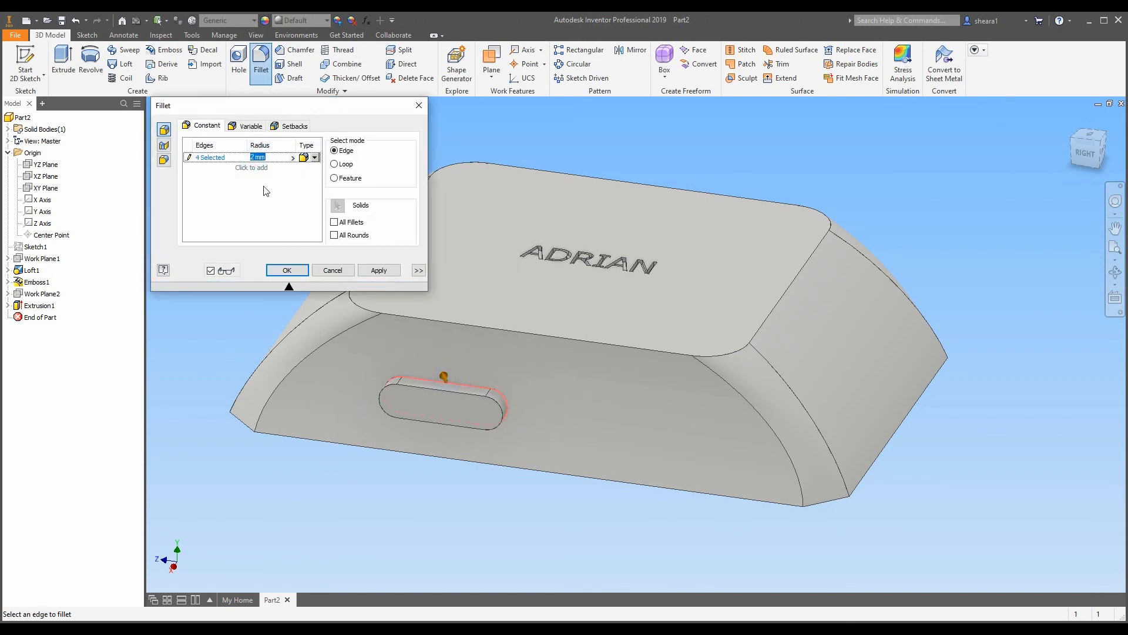
text(5)
click(297, 270)
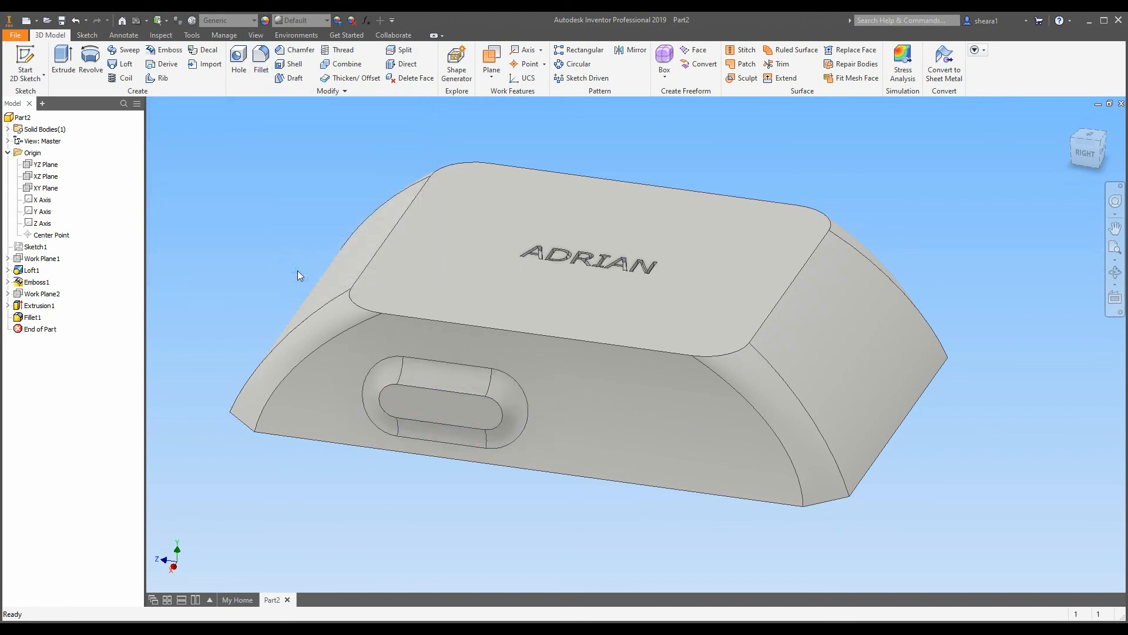
Try to change the slot boss fillet's radius to 3 mm, and undo the fillet.
click(27, 318)
double_click(27, 318)
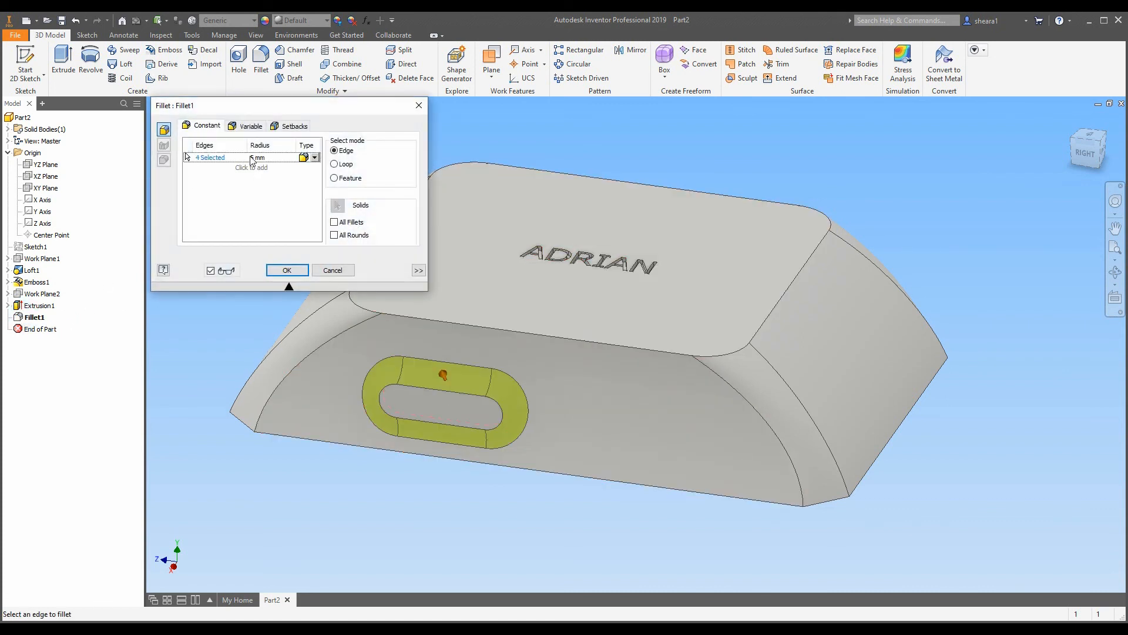
click(255, 159)
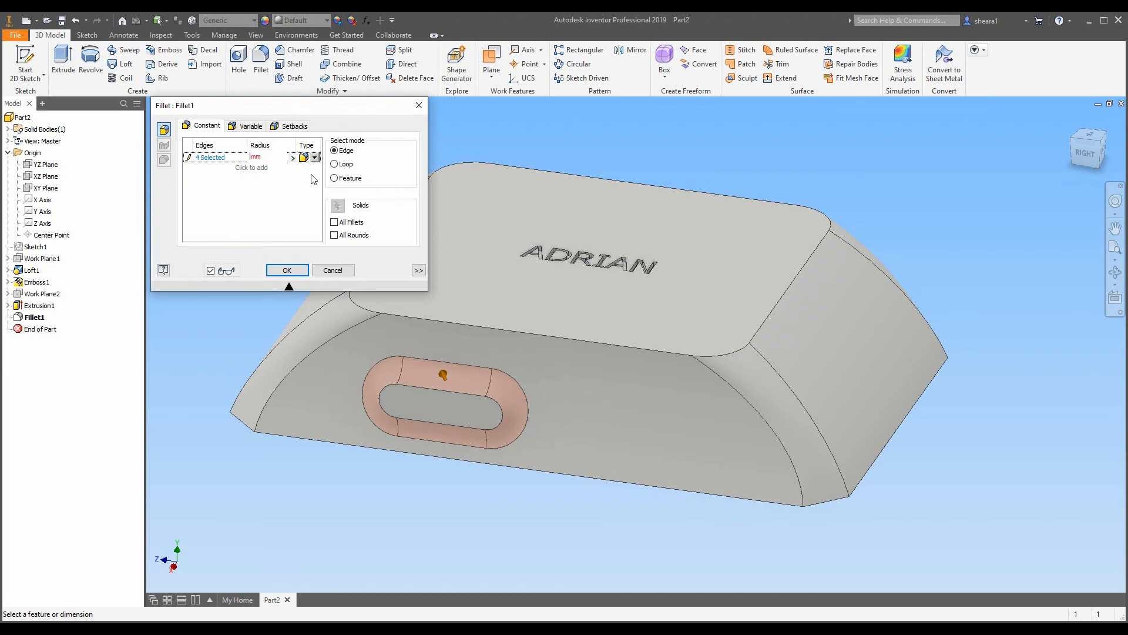
click(287, 270)
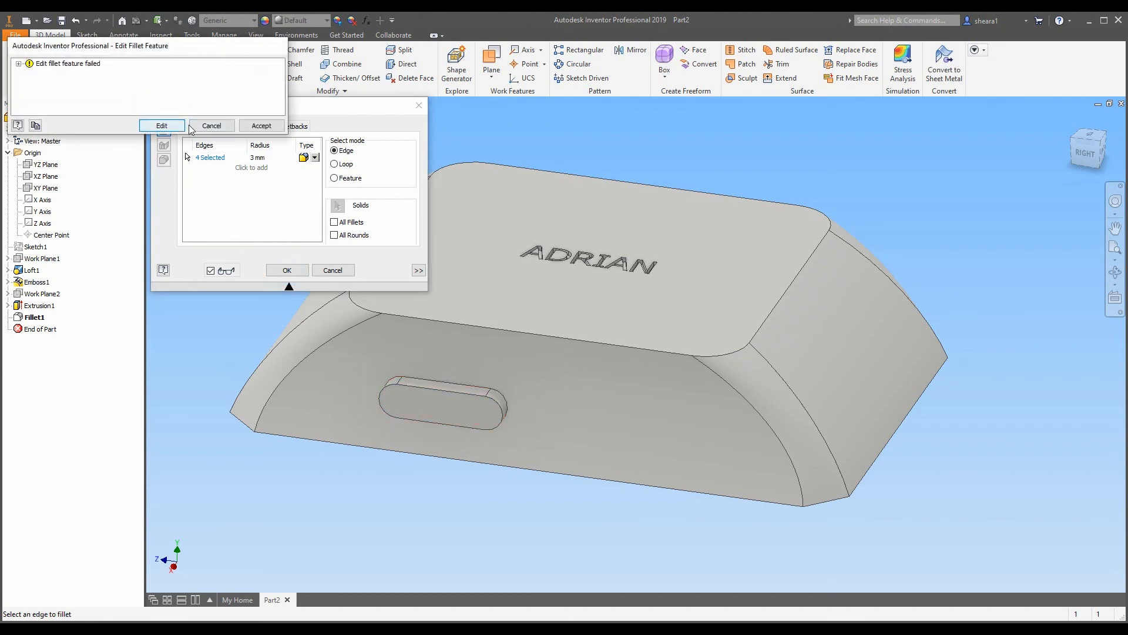
click(265, 129)
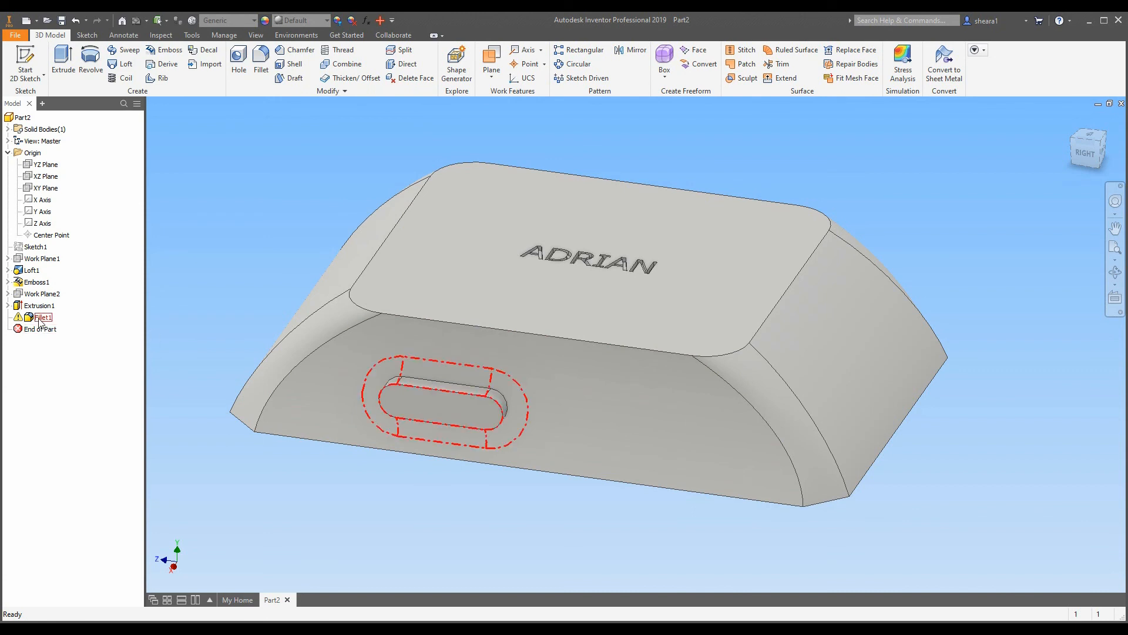
key(ctrl+z)
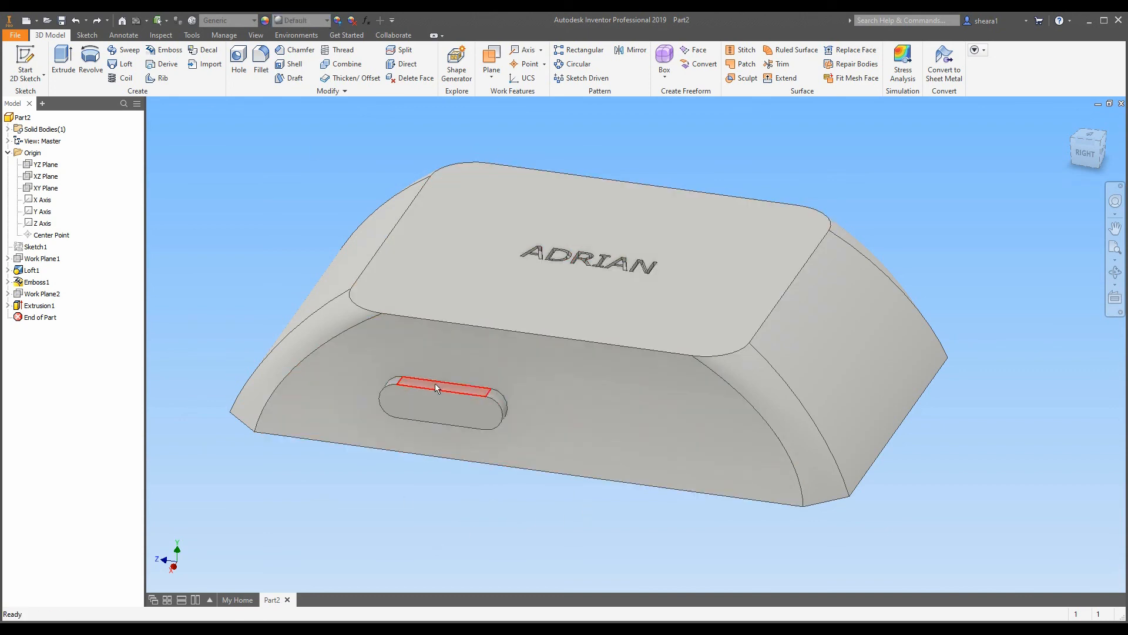
Try to fillet the base edge loop of the slot boss with a 4 mm radius.
scroll(435, 383, up, 5)
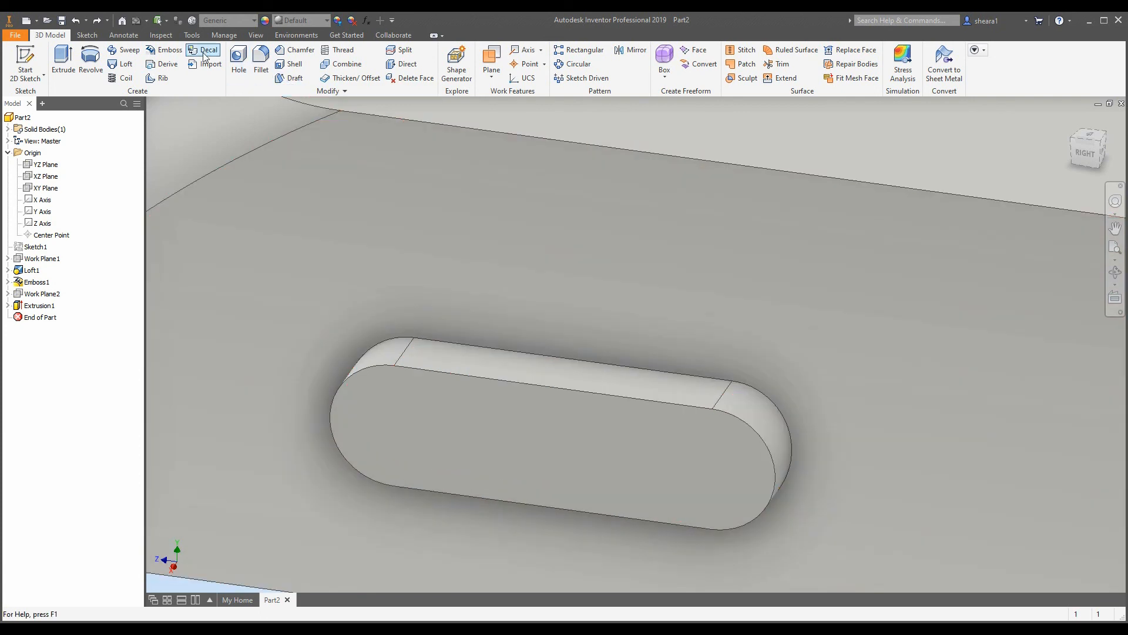
click(257, 61)
click(483, 348)
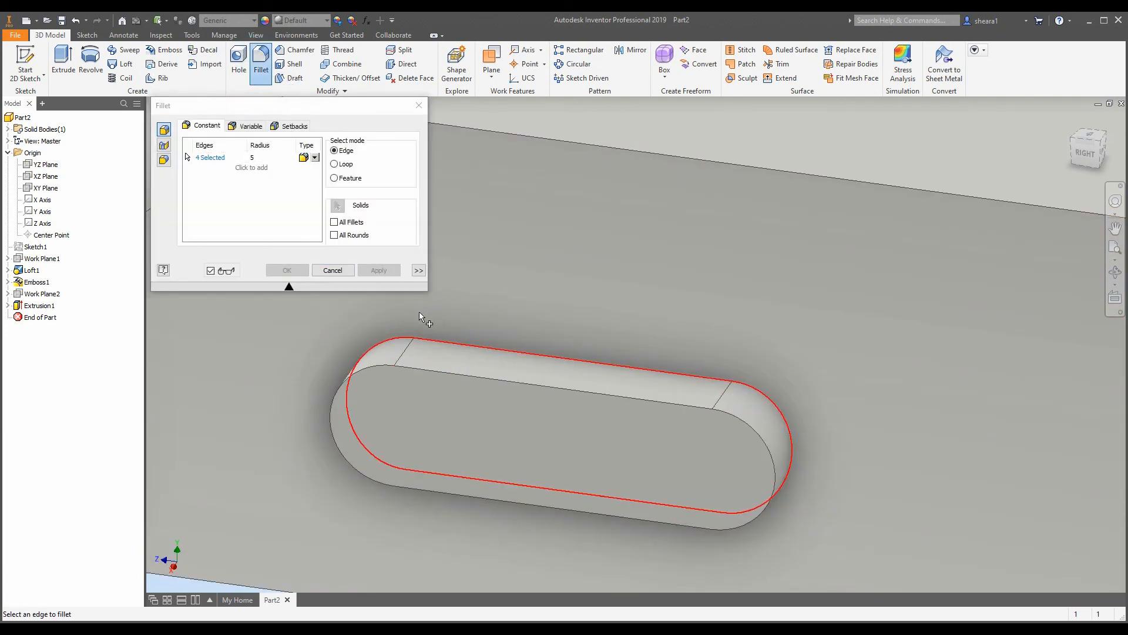
click(256, 157)
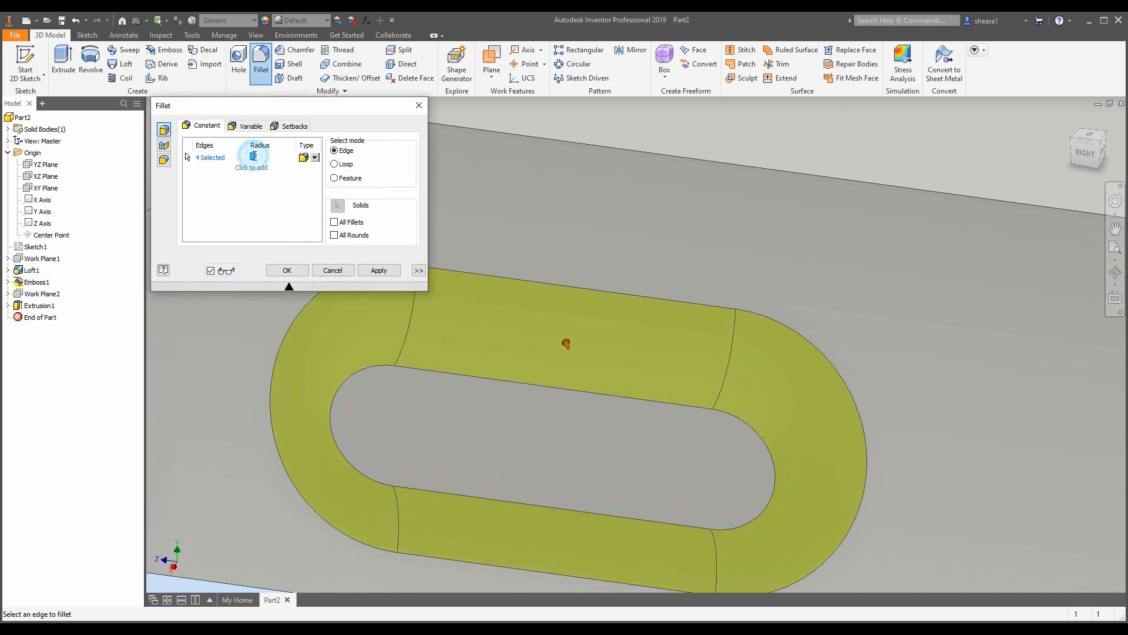
text(4)
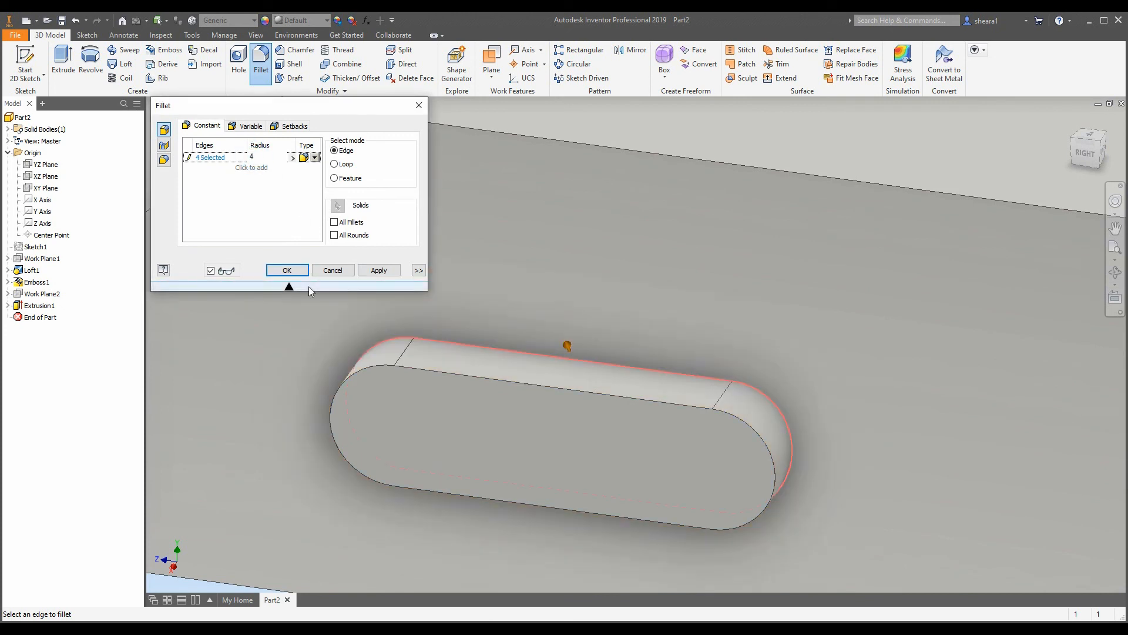
click(295, 272)
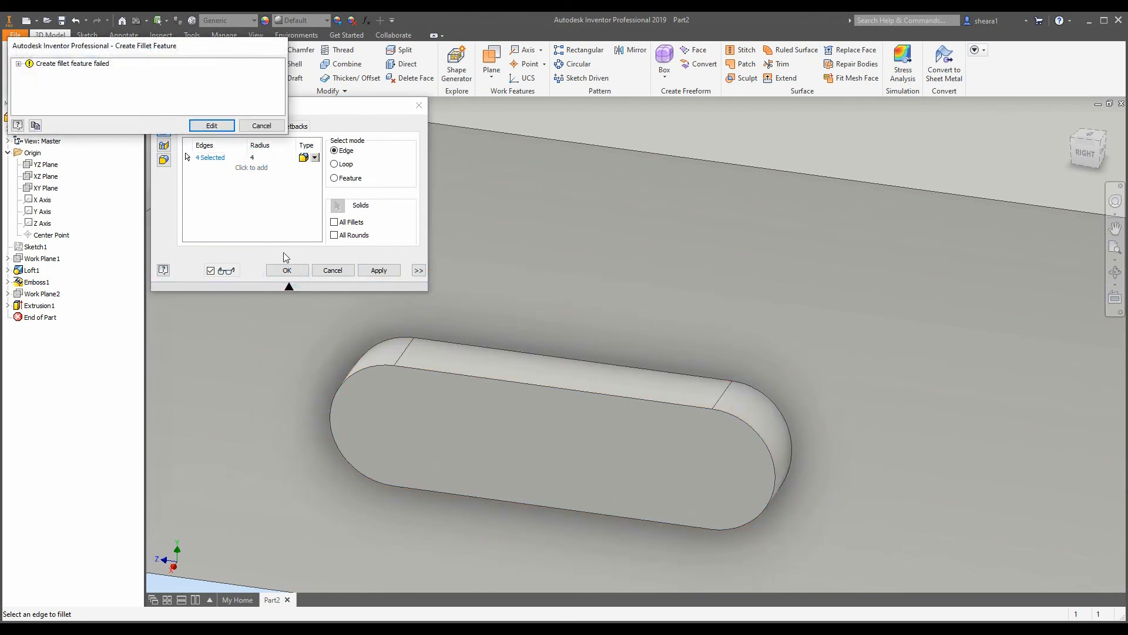
click(209, 126)
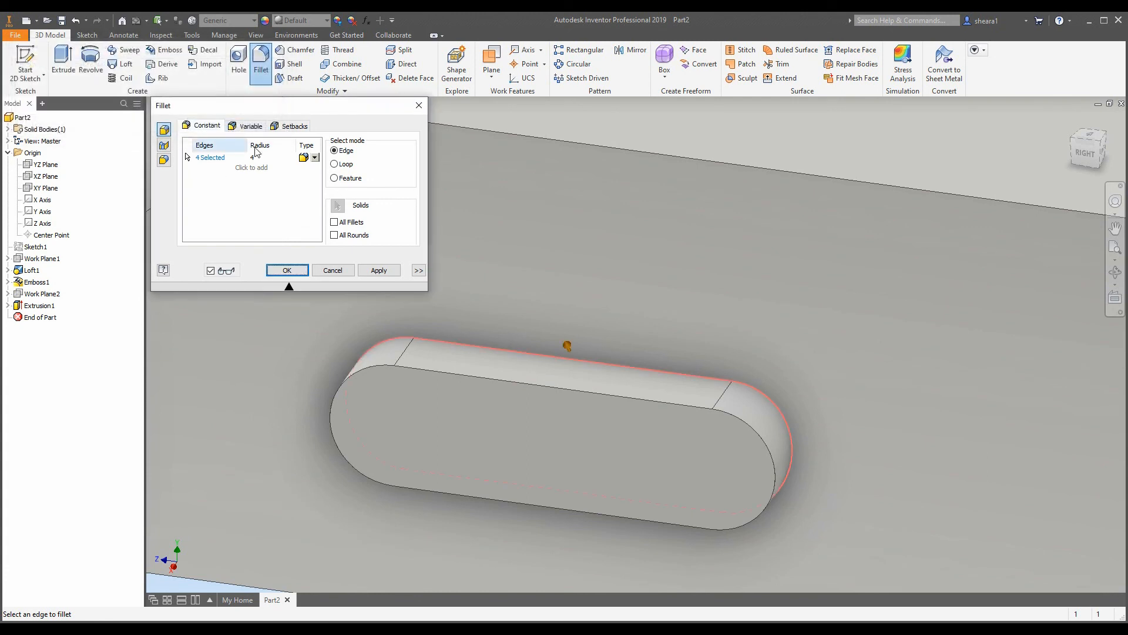
click(423, 105)
Try a 2 mm constant-radius fillet around the slot boss's base edge, checking the selection modes and variable-radius option.
scroll(285, 286, down, 5)
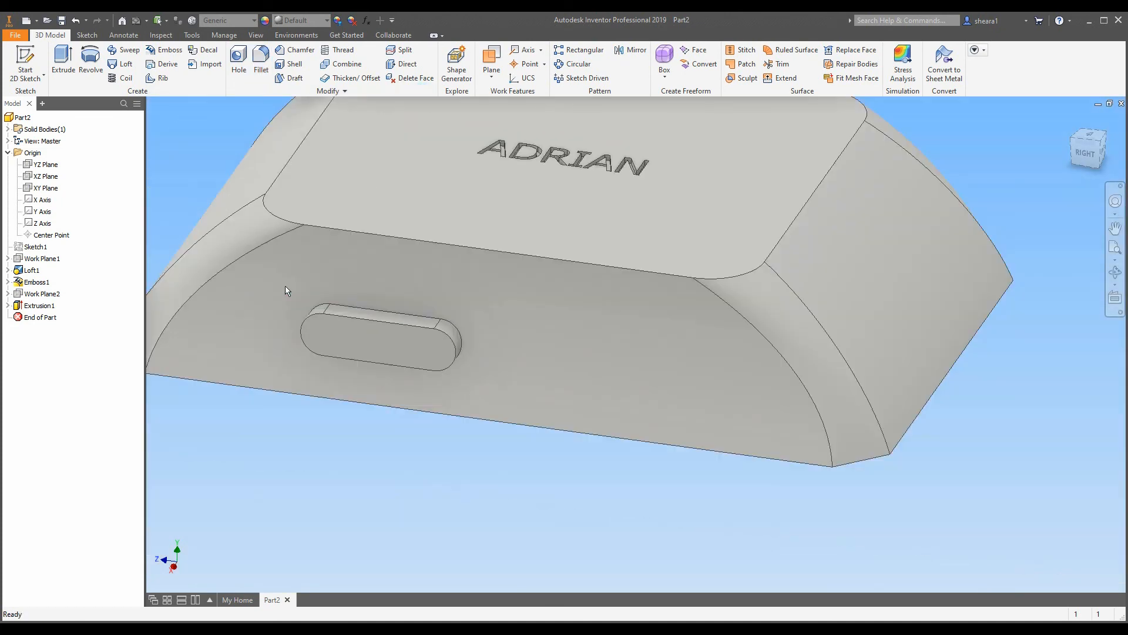
click(263, 57)
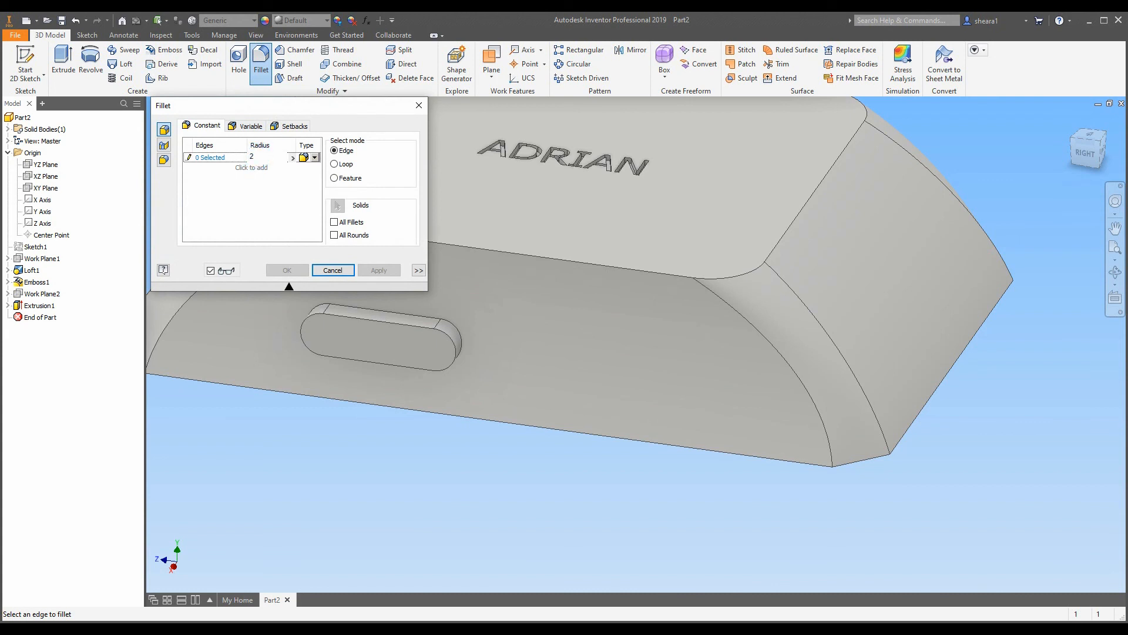
click(378, 311)
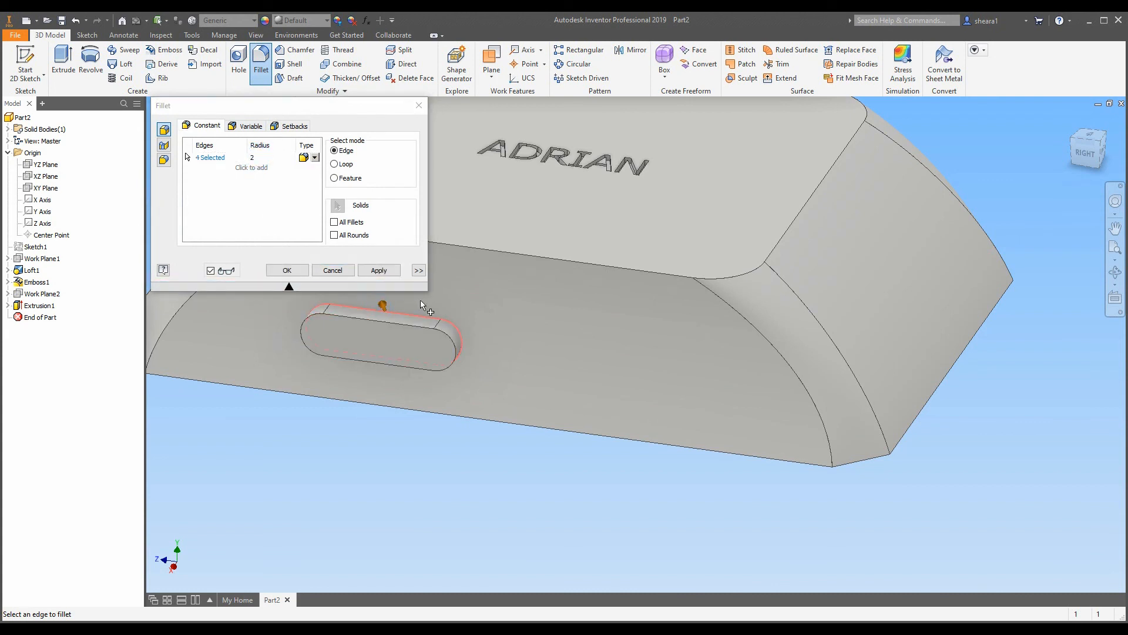
right_click(383, 306)
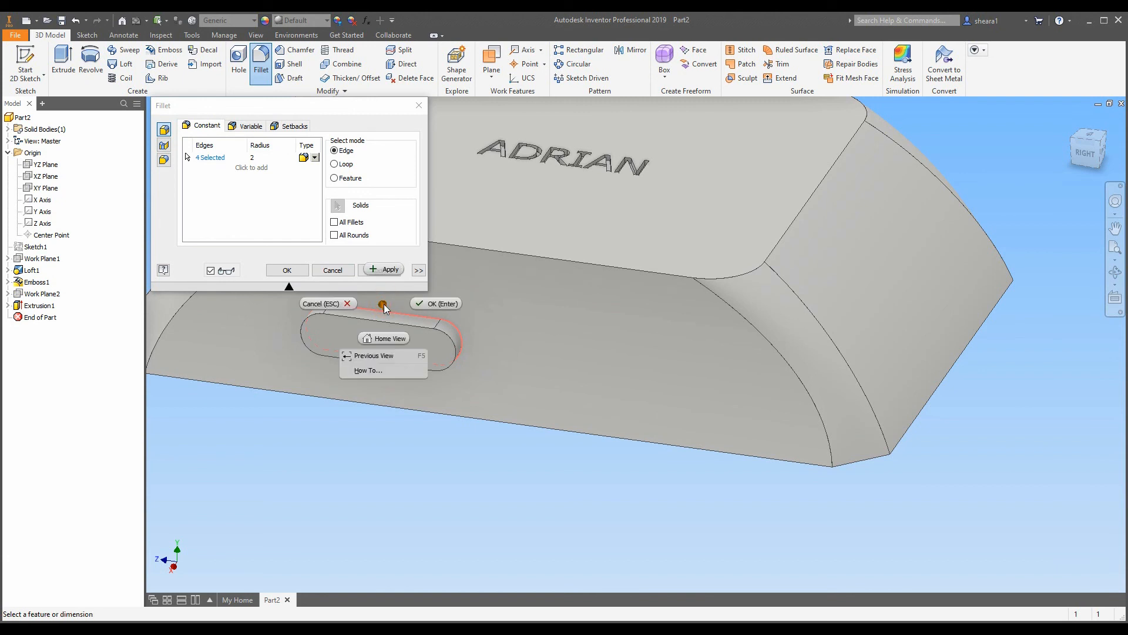
click(384, 304)
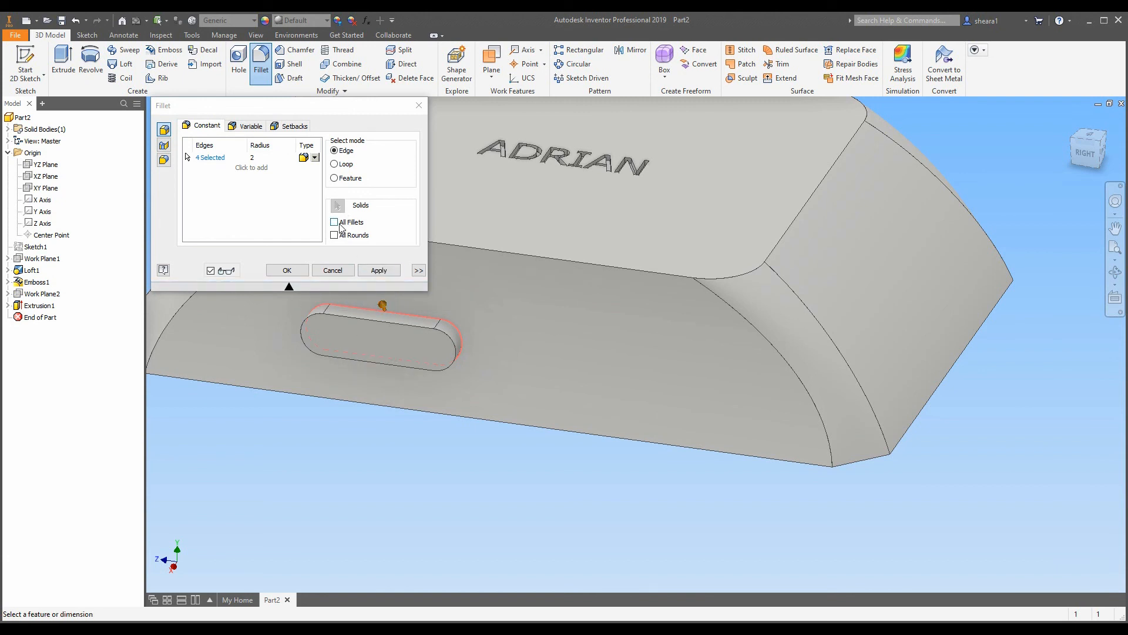
click(343, 166)
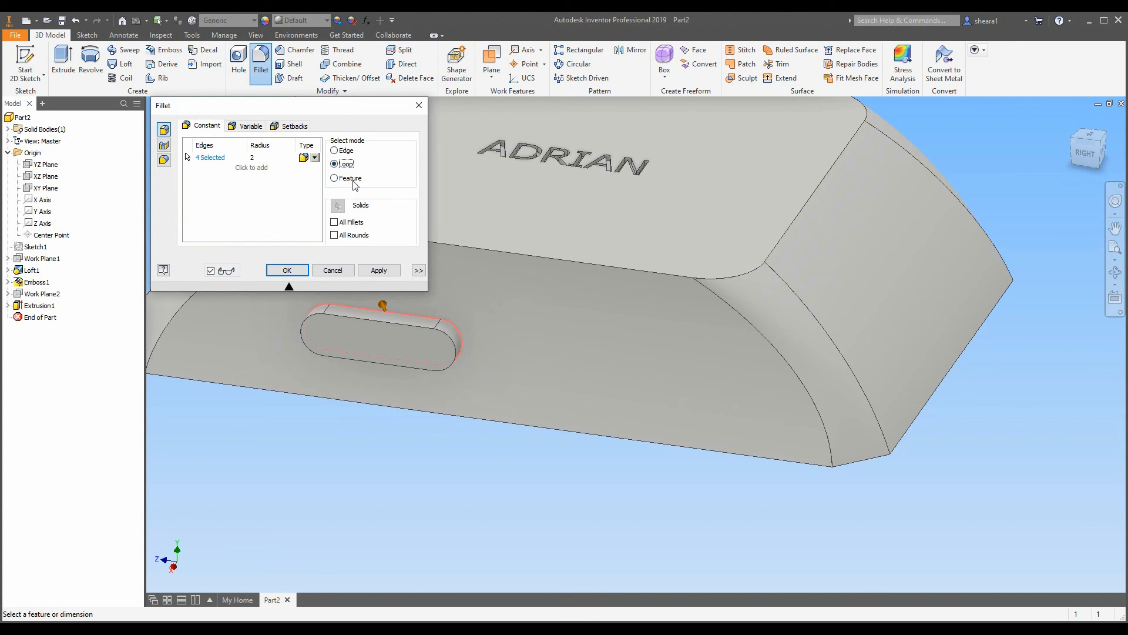
click(351, 178)
click(342, 151)
click(241, 125)
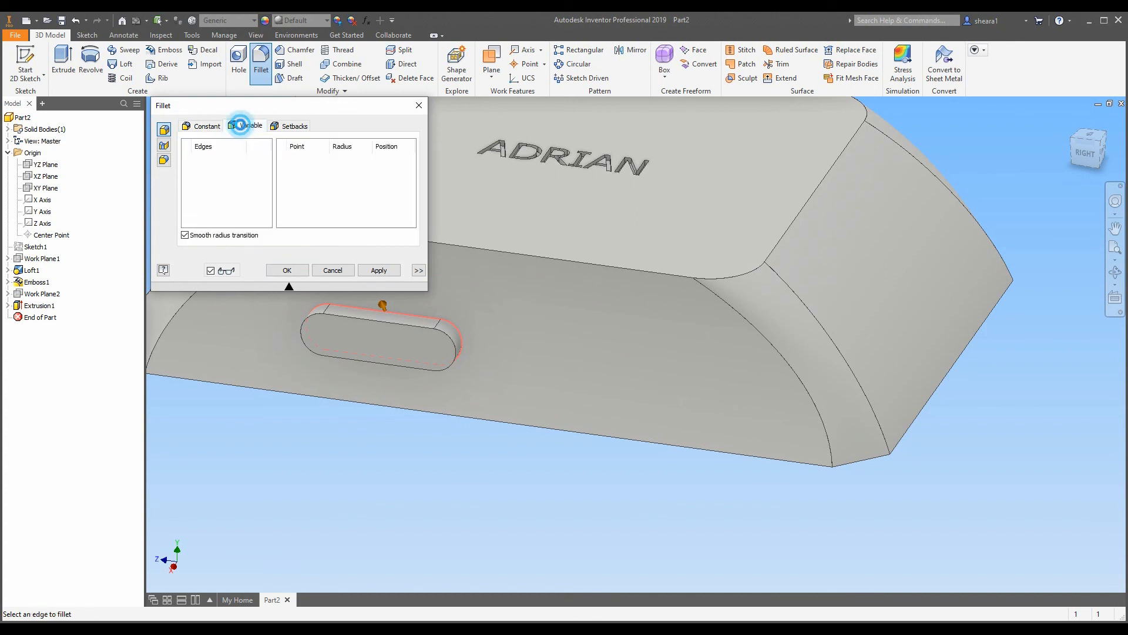
click(203, 125)
click(287, 269)
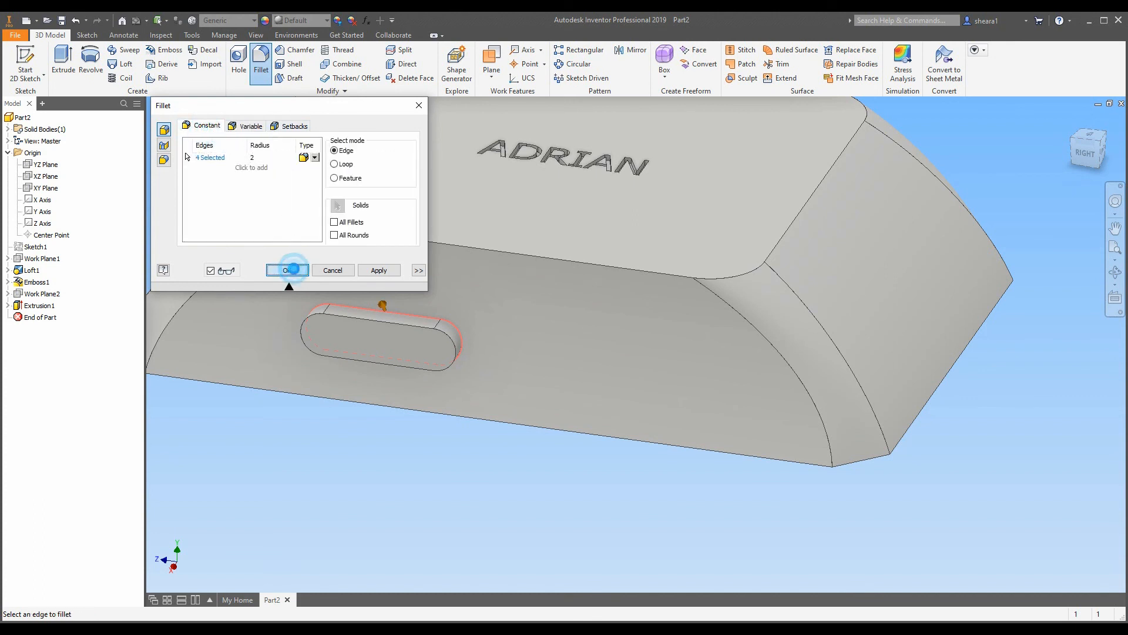
click(229, 128)
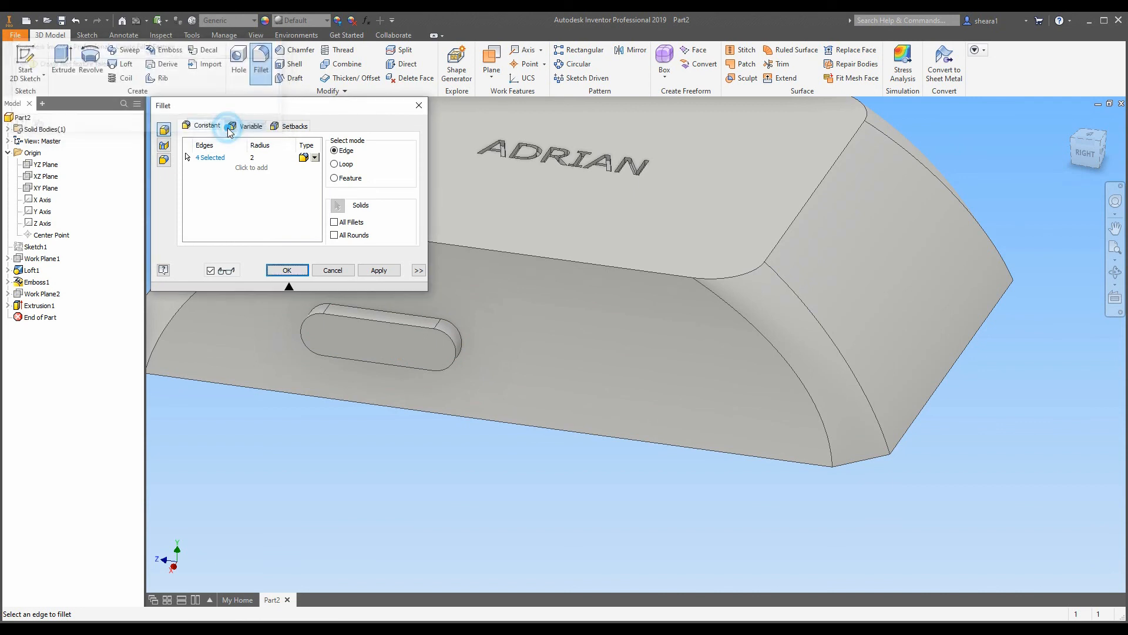
click(419, 105)
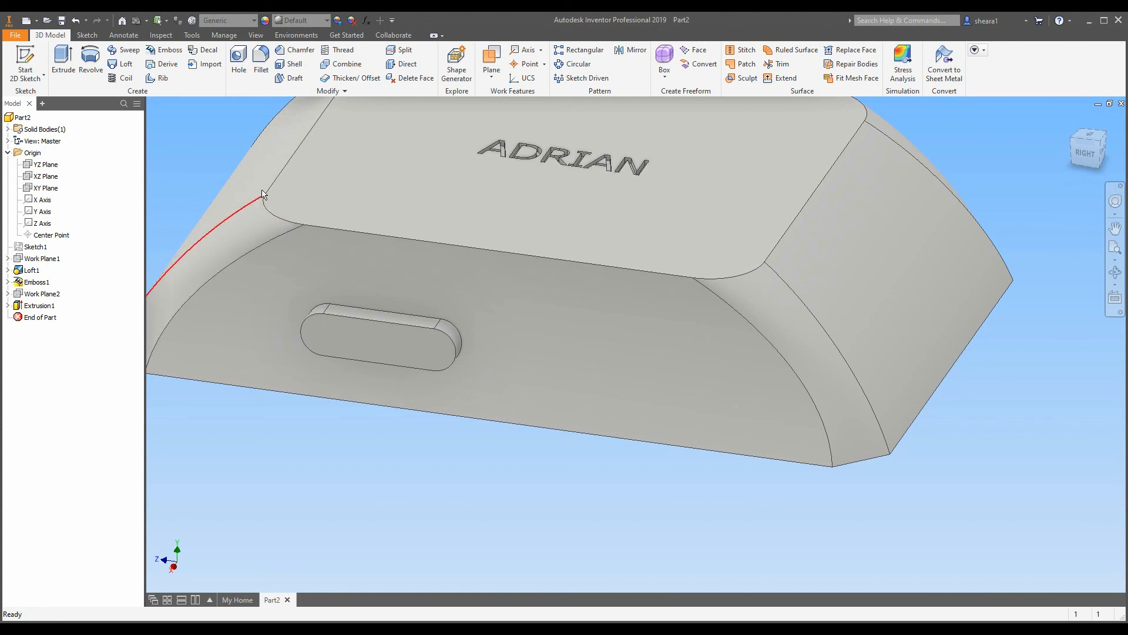
Try a 1 mm fillet on the edge joining the slot boss to the side face.
click(261, 59)
click(398, 313)
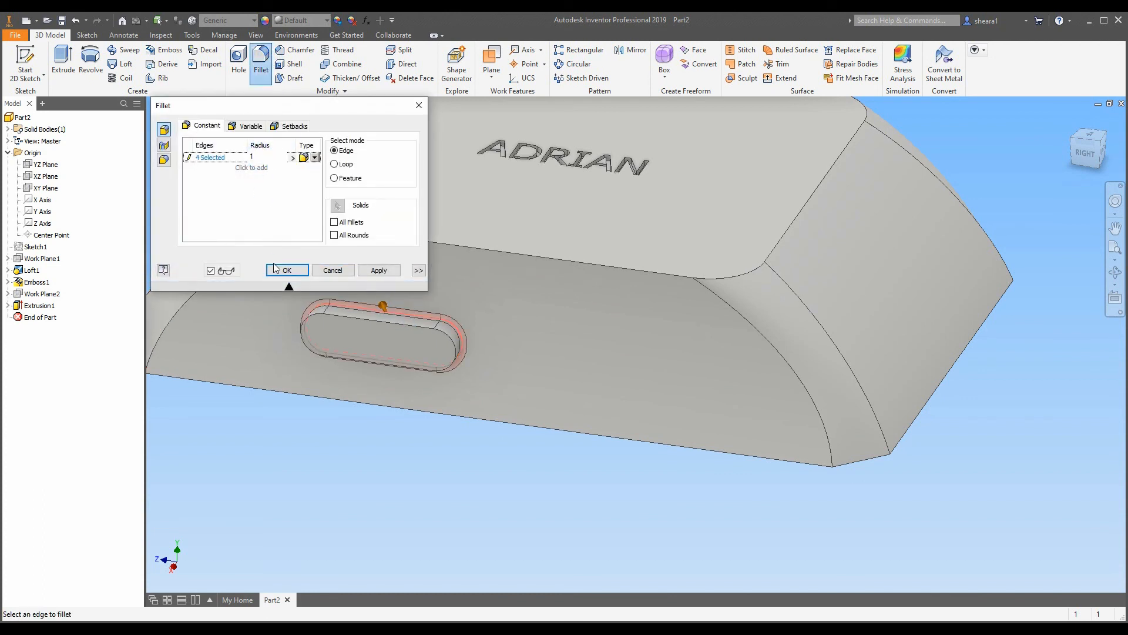
click(276, 272)
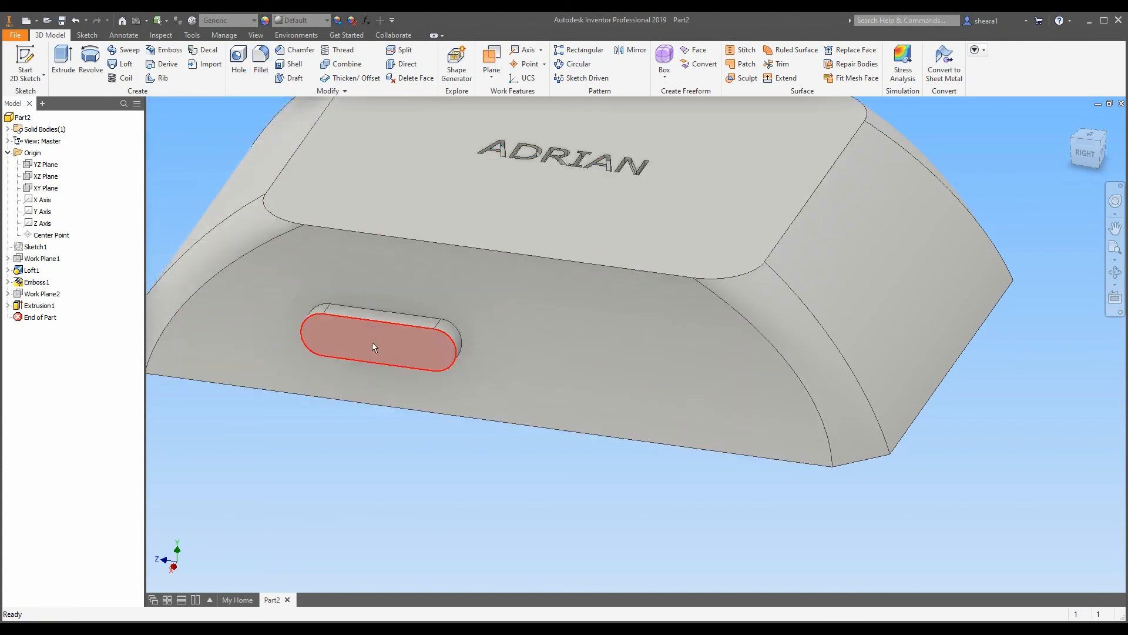
scroll(402, 432, down, 3)
scroll(400, 429, up, 3)
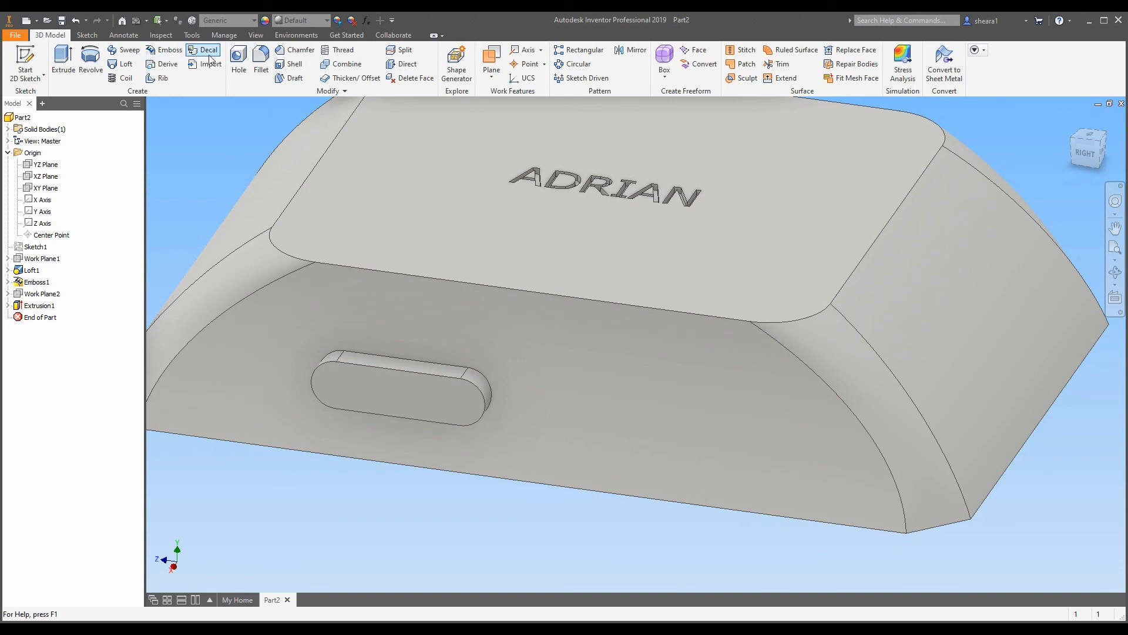
Fillet the slot boss's base edge with a 1 mm radius and check the result on the model.
click(254, 68)
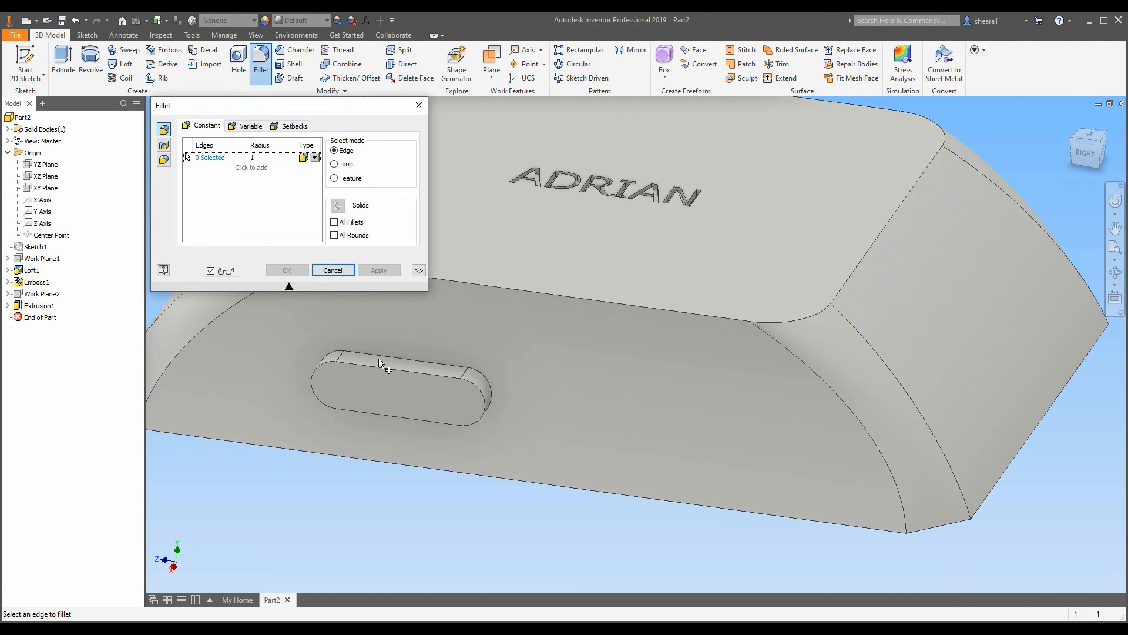
click(393, 373)
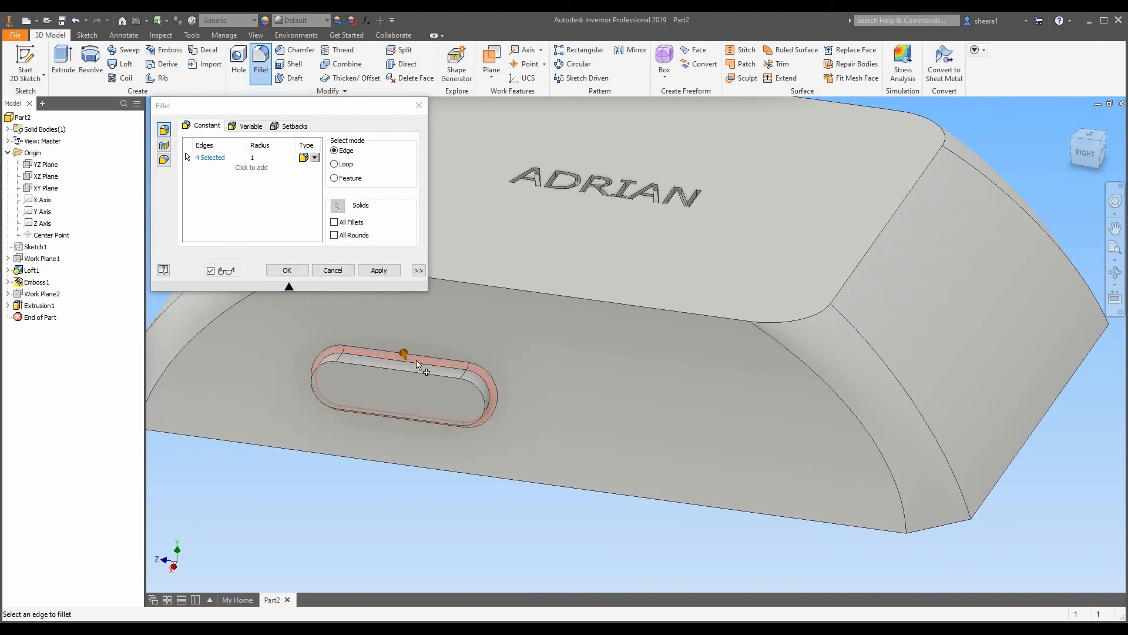
click(286, 271)
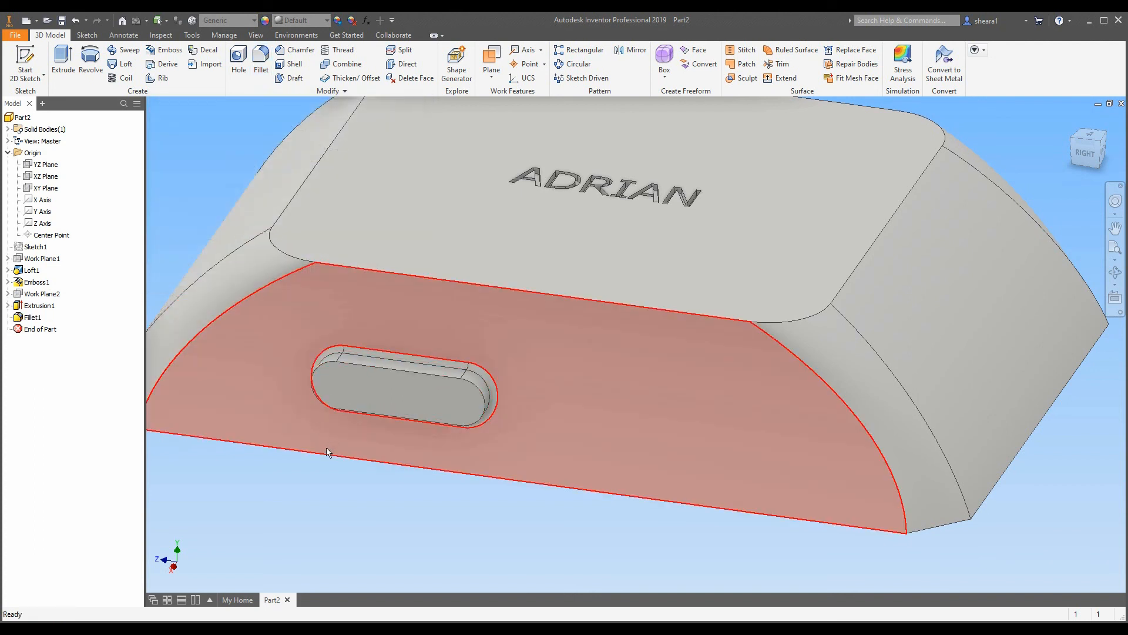
scroll(397, 467, up, 3)
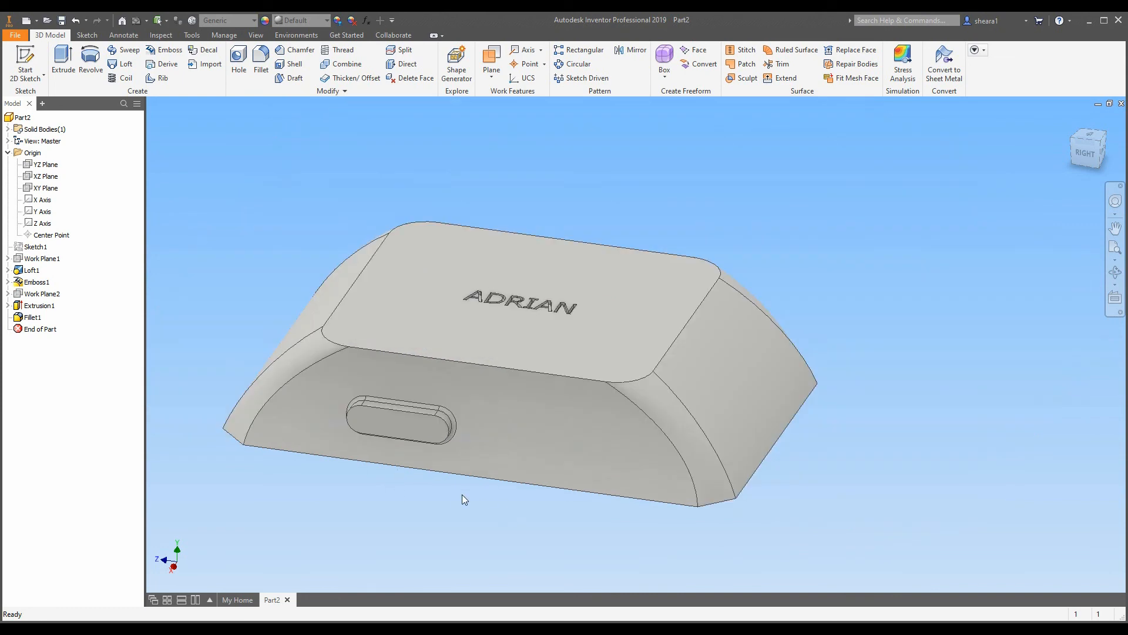
scroll(462, 495, down, 4)
scroll(449, 472, up, 3)
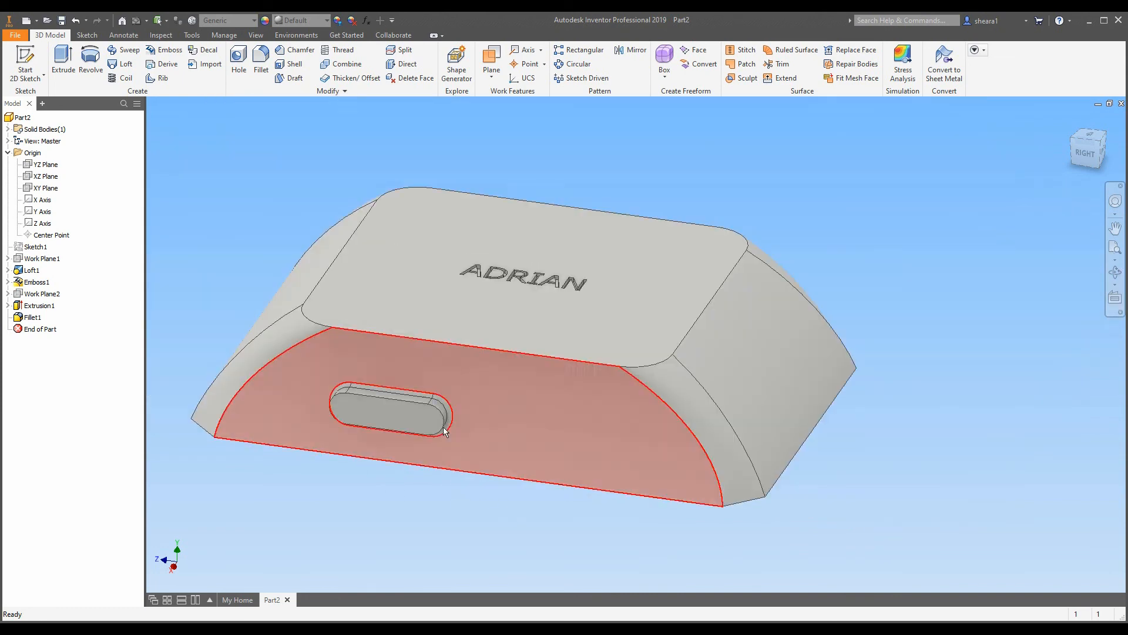
Try to shell the solid with a 3 mm wall thickness without removing any face.
click(293, 65)
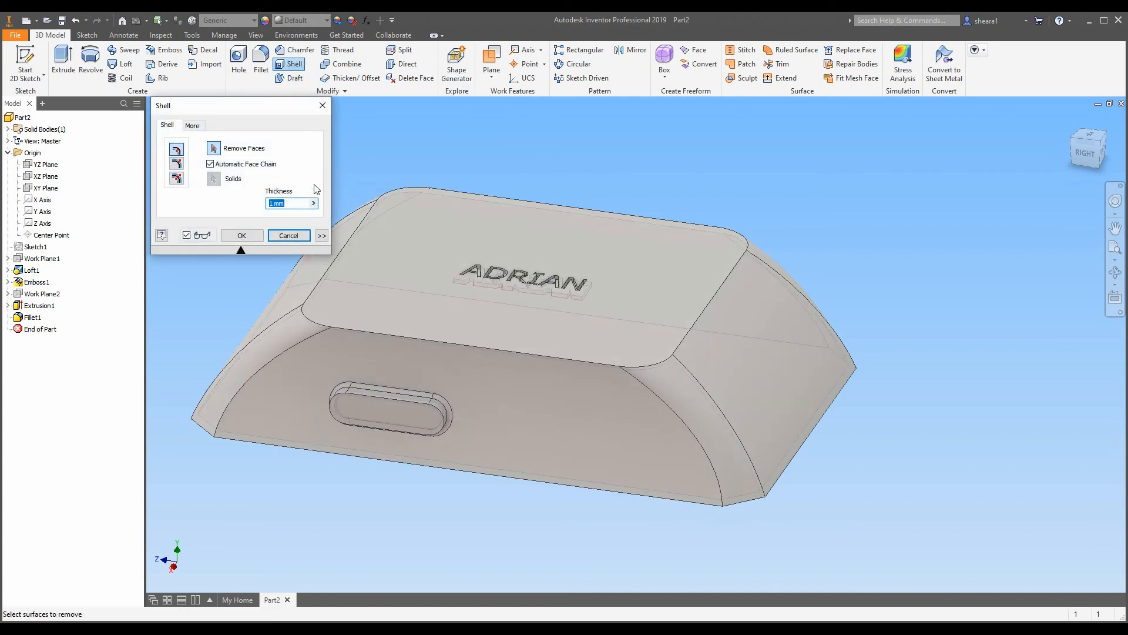
click(275, 205)
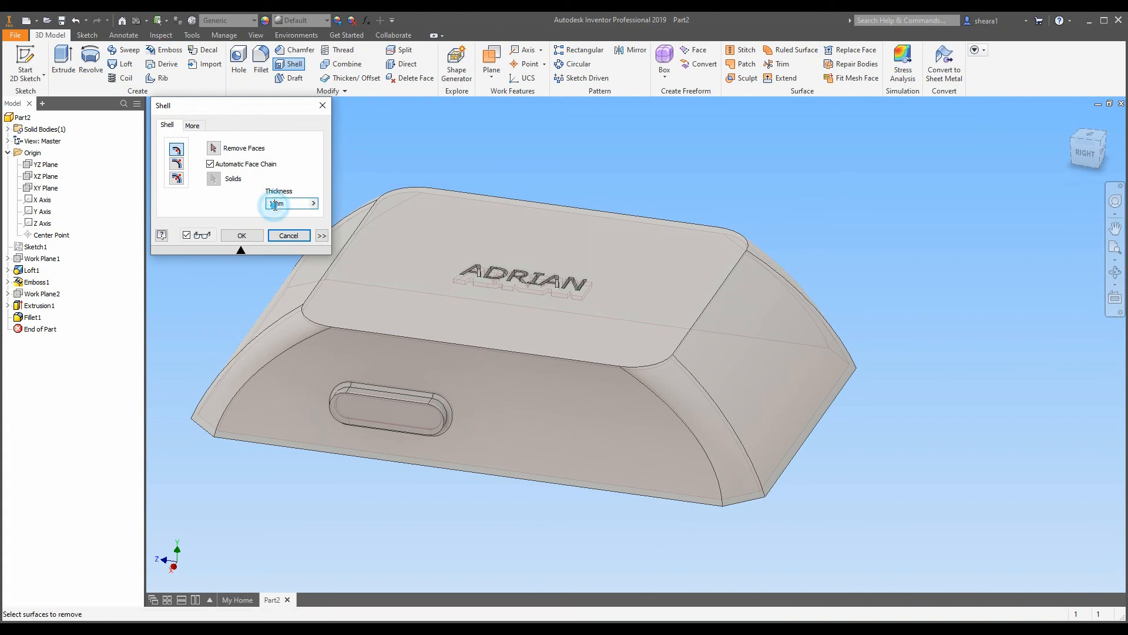
key(BackSpace)
text(3)
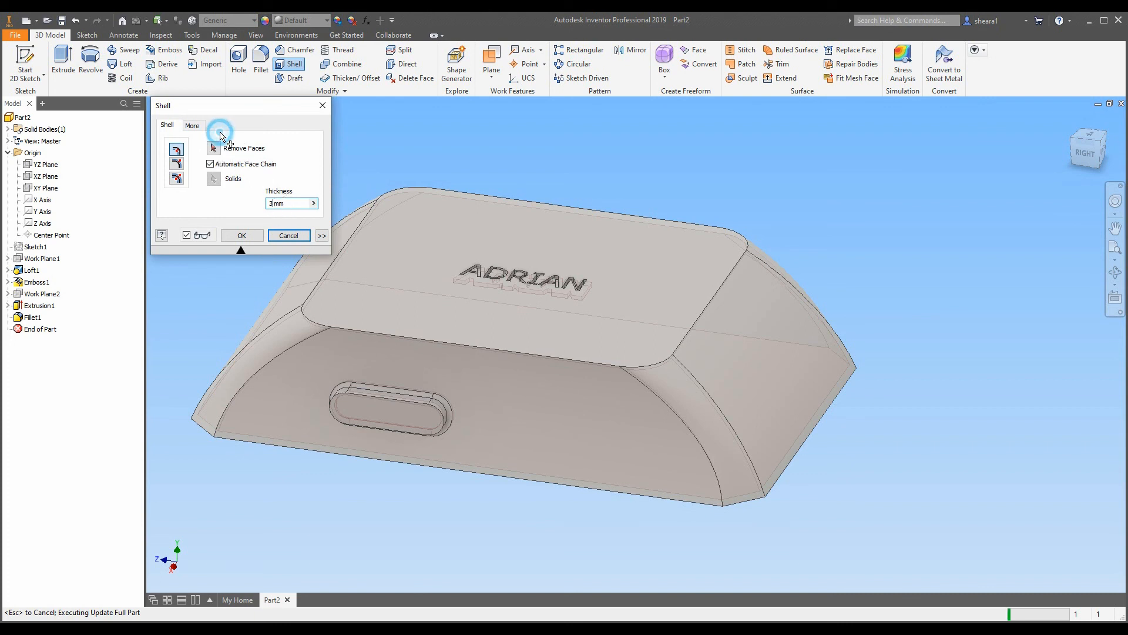
click(247, 234)
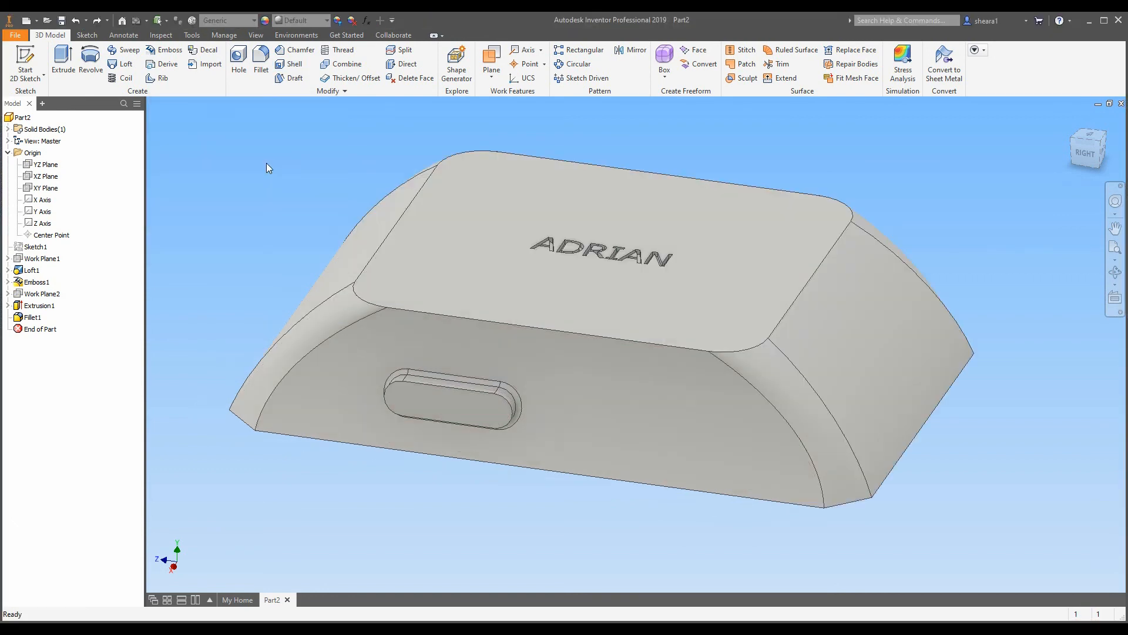
Shell the solid with a 1 mm wall thickness, removing the slot boss's outer end face, and inspect the opening.
click(294, 65)
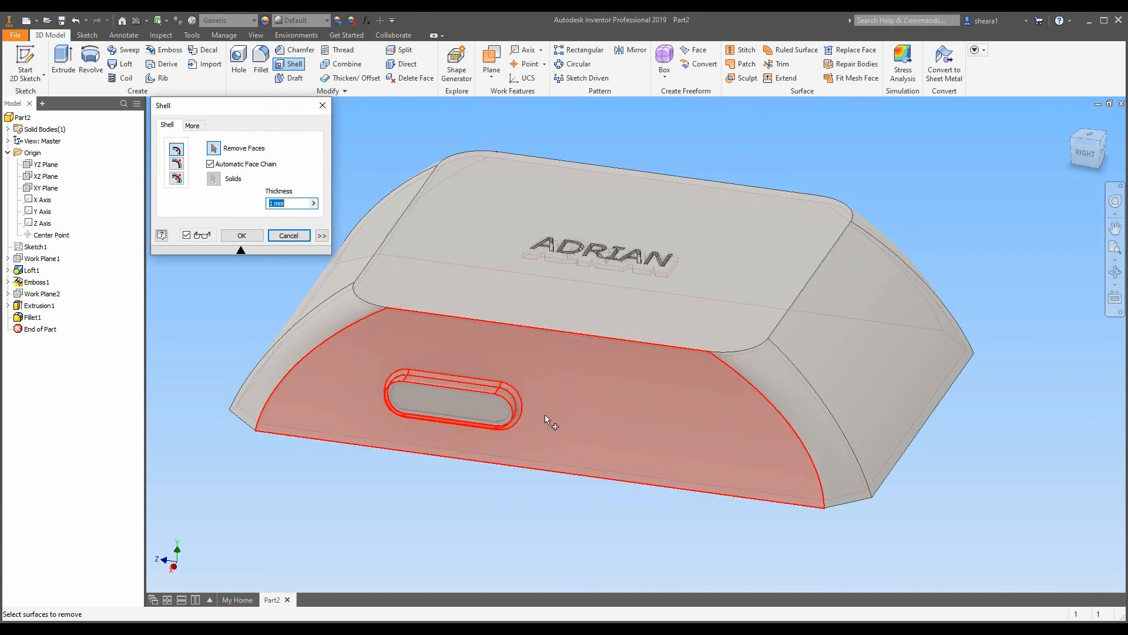
click(468, 411)
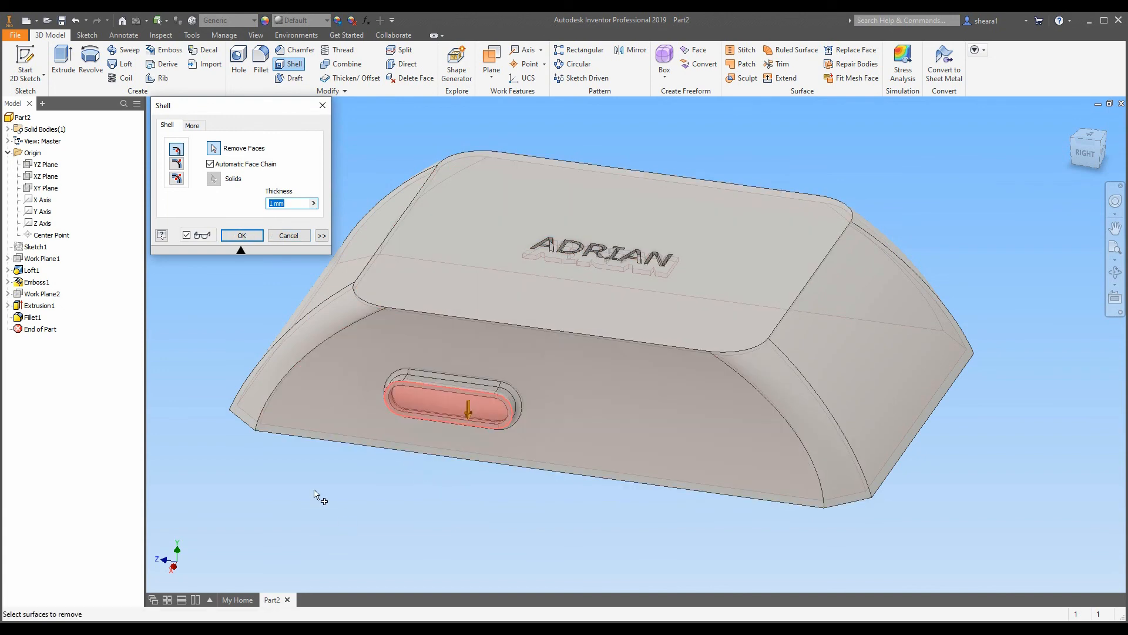
scroll(411, 411, up, 10)
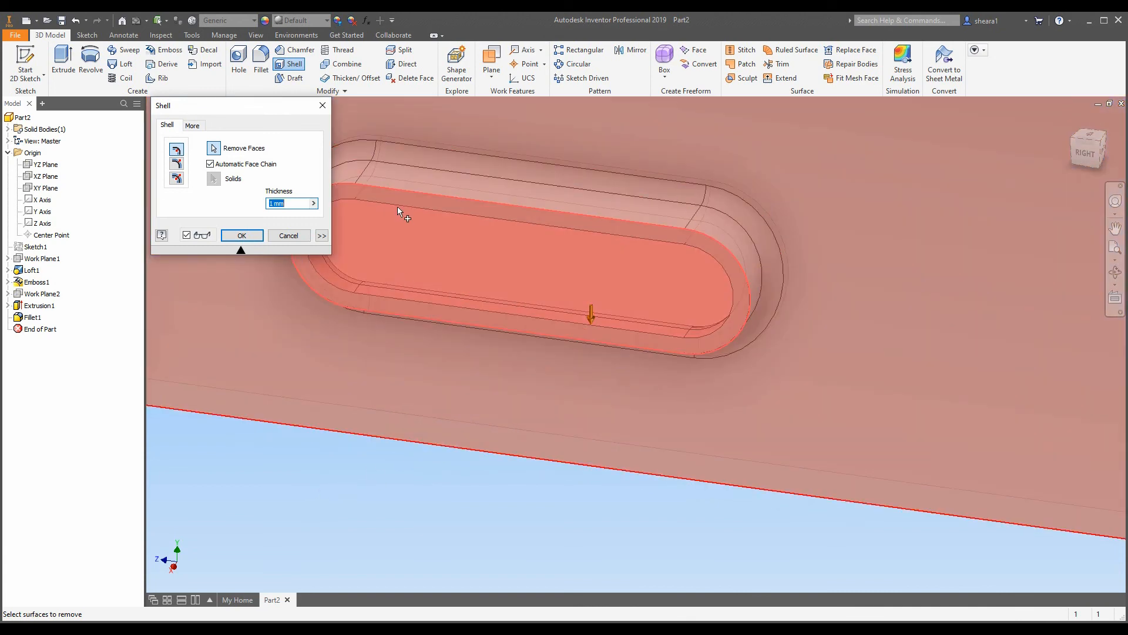
scroll(397, 335, down, 5)
scroll(394, 346, up, 3)
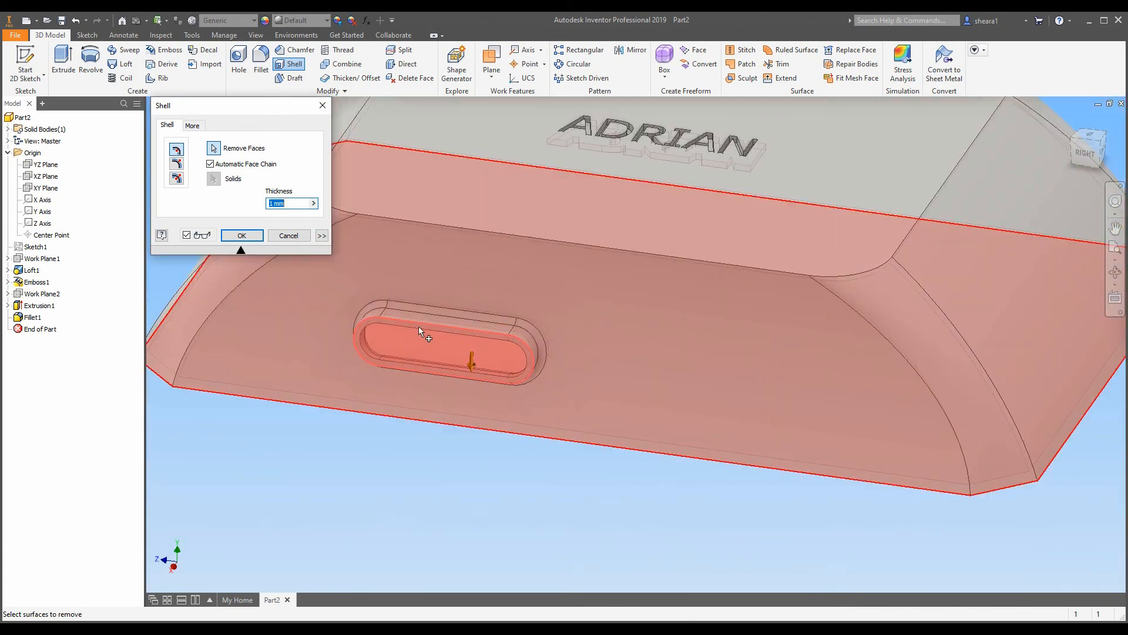
click(241, 236)
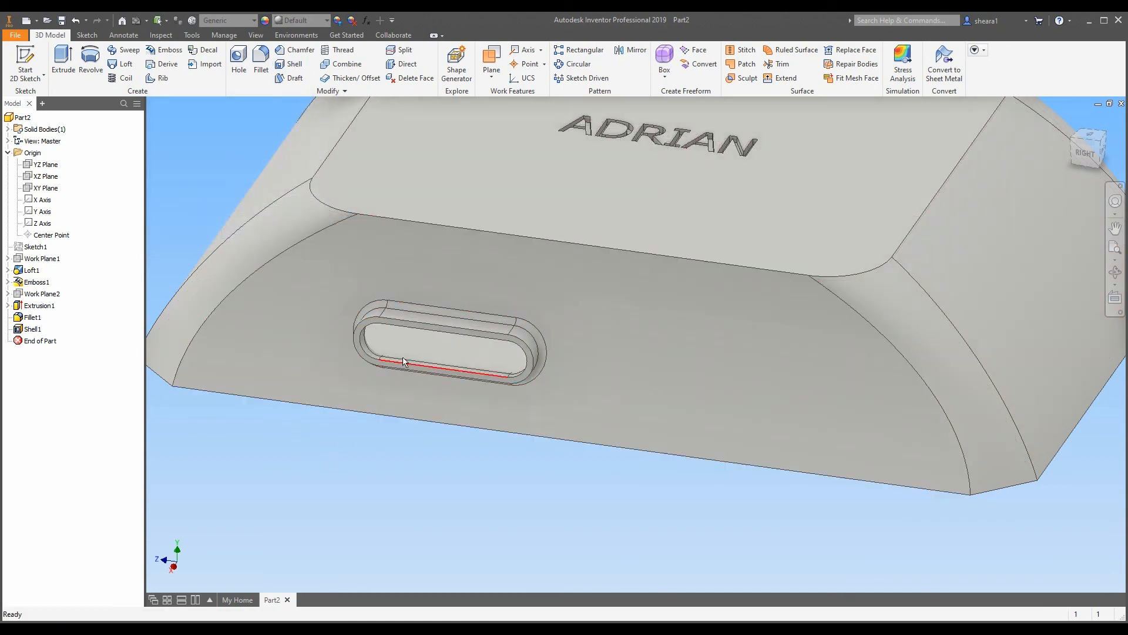
scroll(396, 382, down, 3)
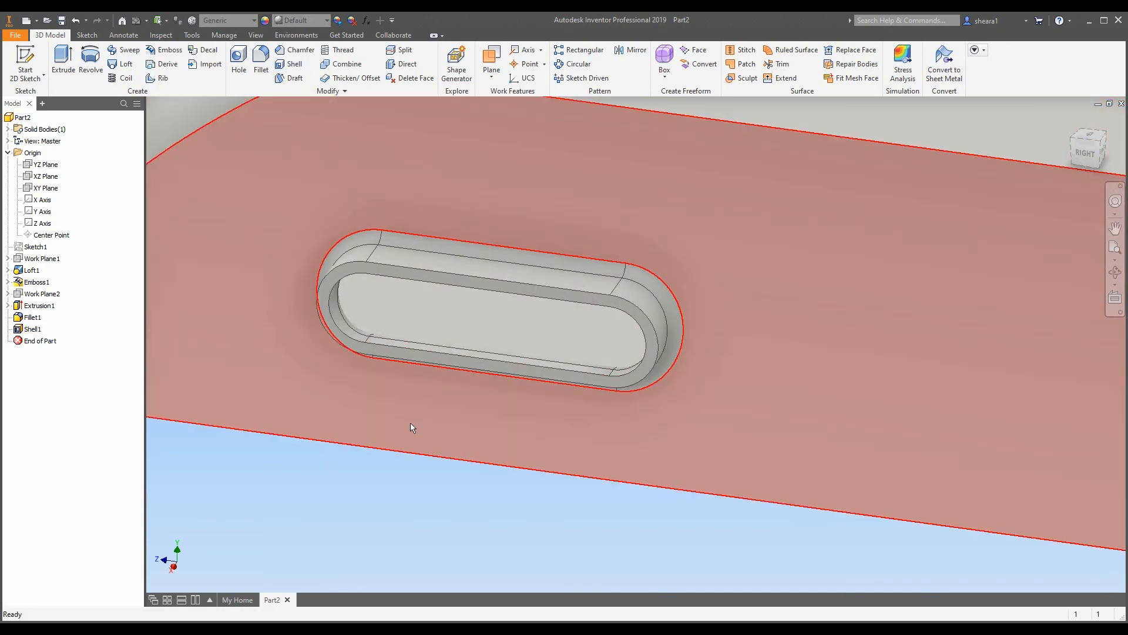
shift+middle_drag(410, 422, 483, 386)
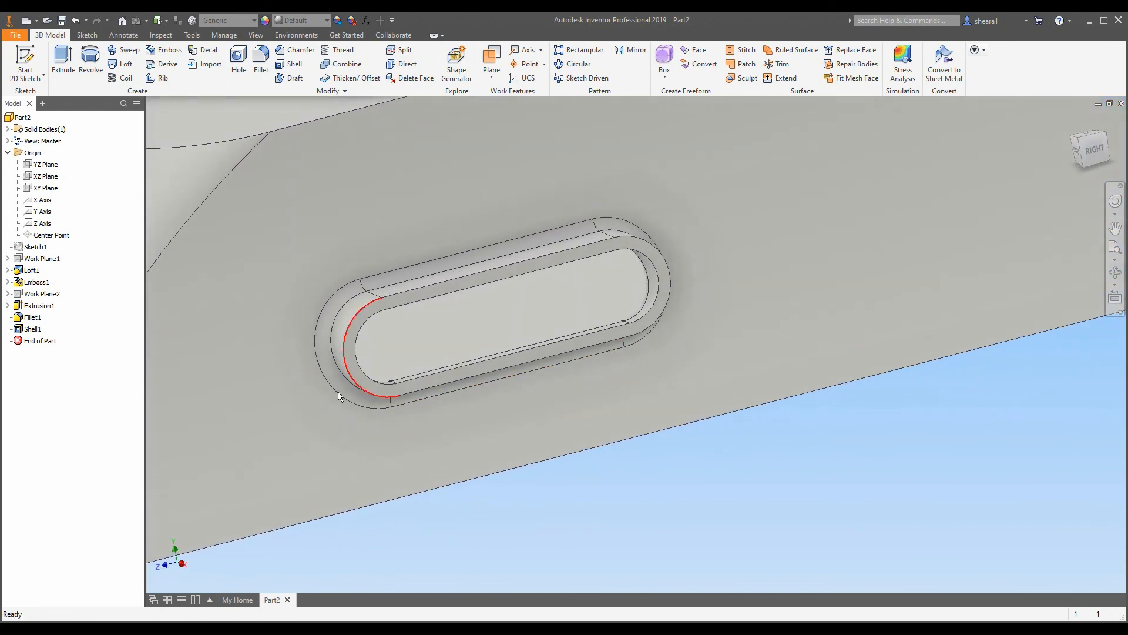
scroll(502, 417, down, 6)
scroll(381, 372, up, 4)
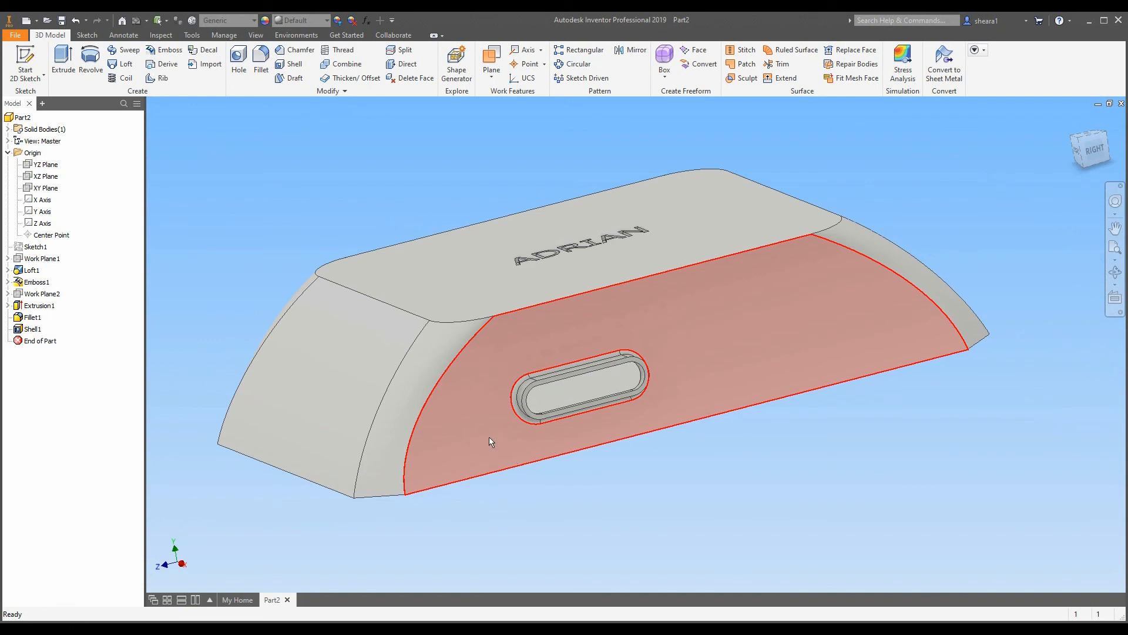
shift+middle_drag(474, 394, 575, 435)
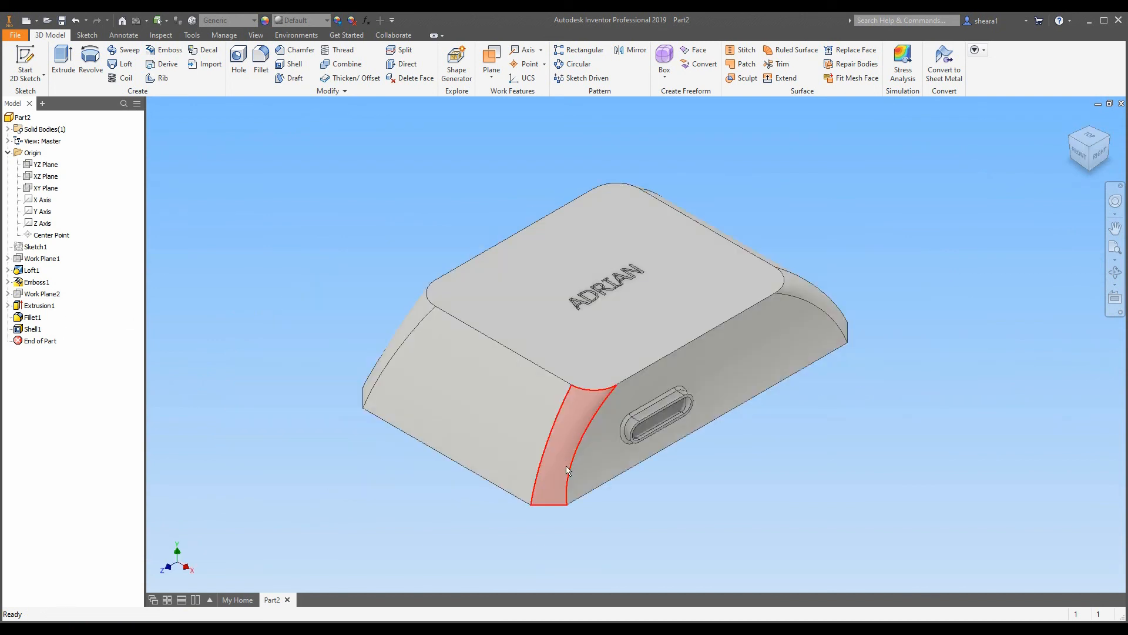
Start a new 2D sketch on the flat bottom face of the solid.
shift+middle_drag(563, 468, 426, 235)
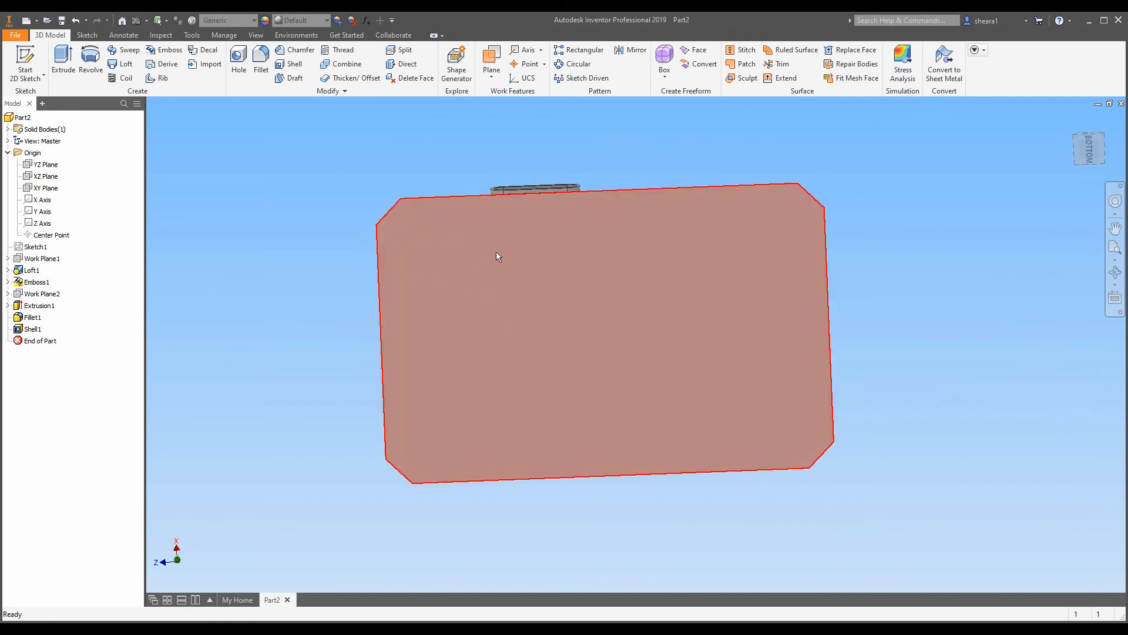
shift+middle_drag(496, 257, 562, 269)
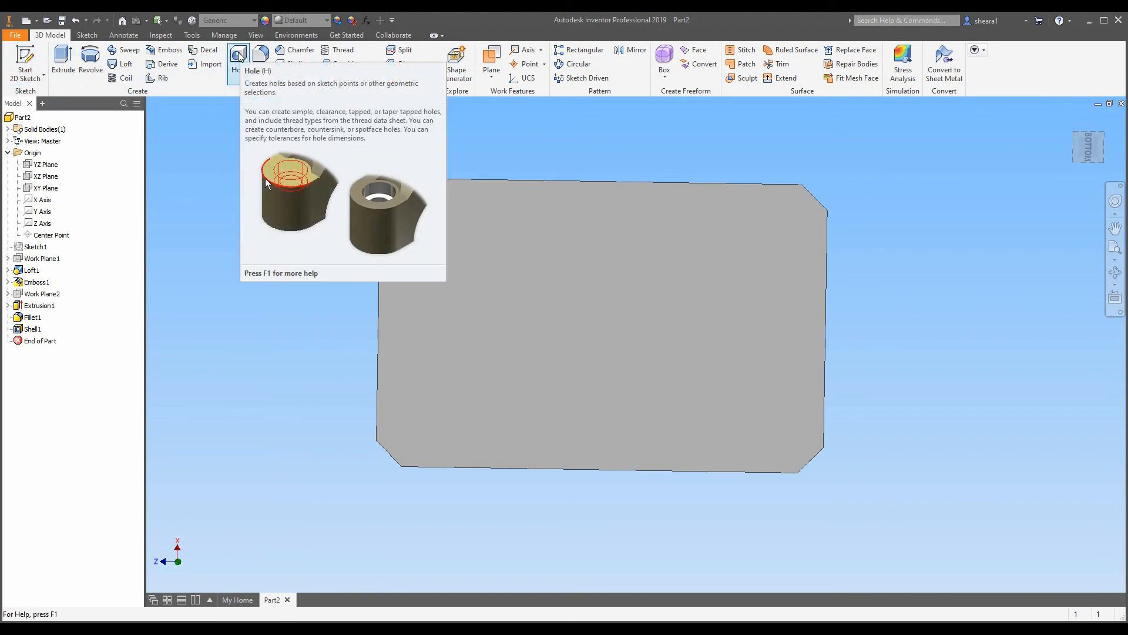
click(38, 54)
key(Escape)
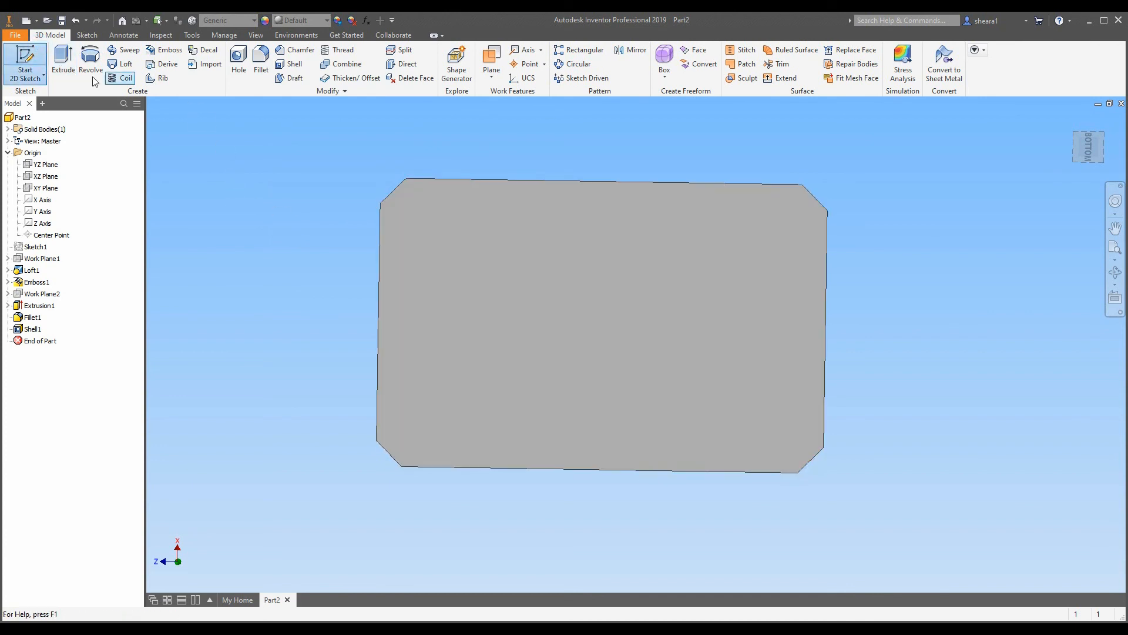
click(25, 56)
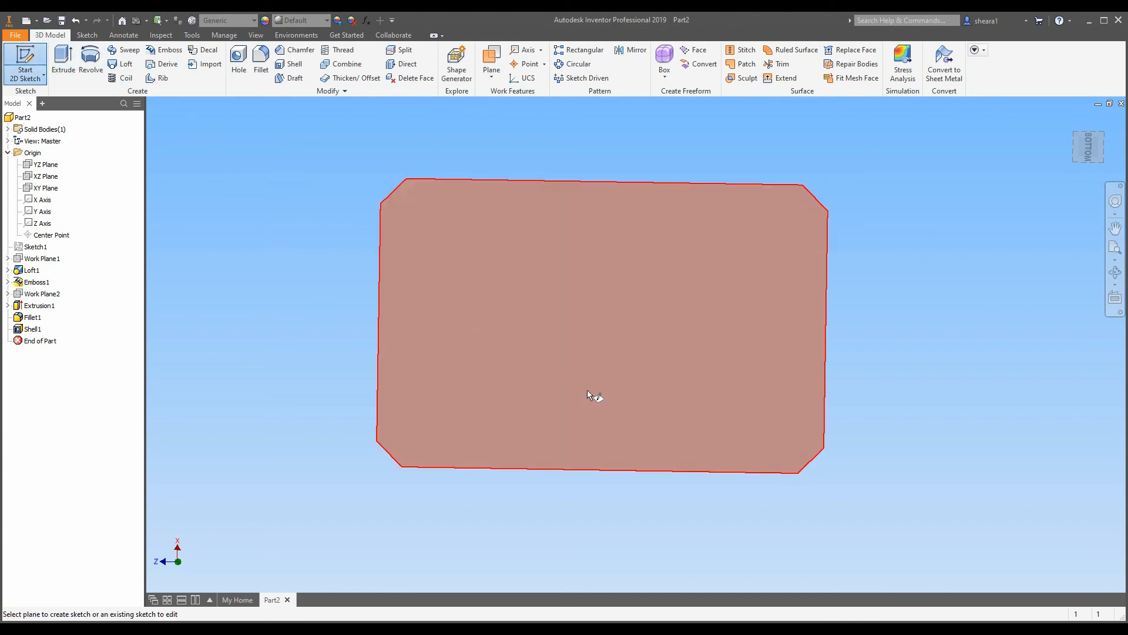
click(577, 355)
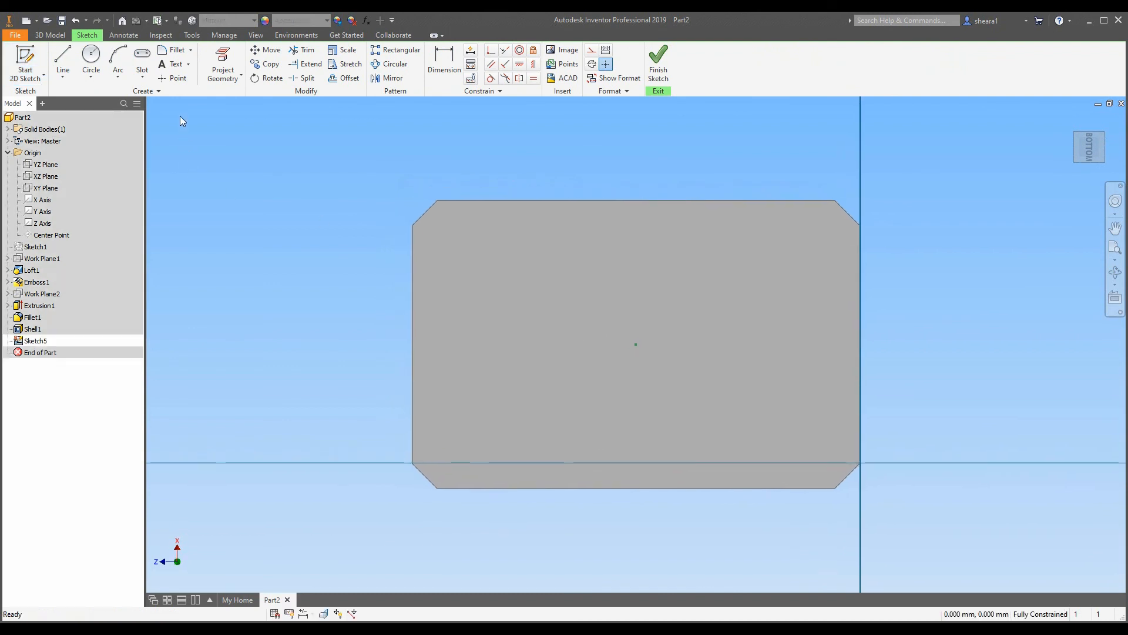
Place four sketch points on the bottom face, one just inside each chamfered corner.
click(171, 82)
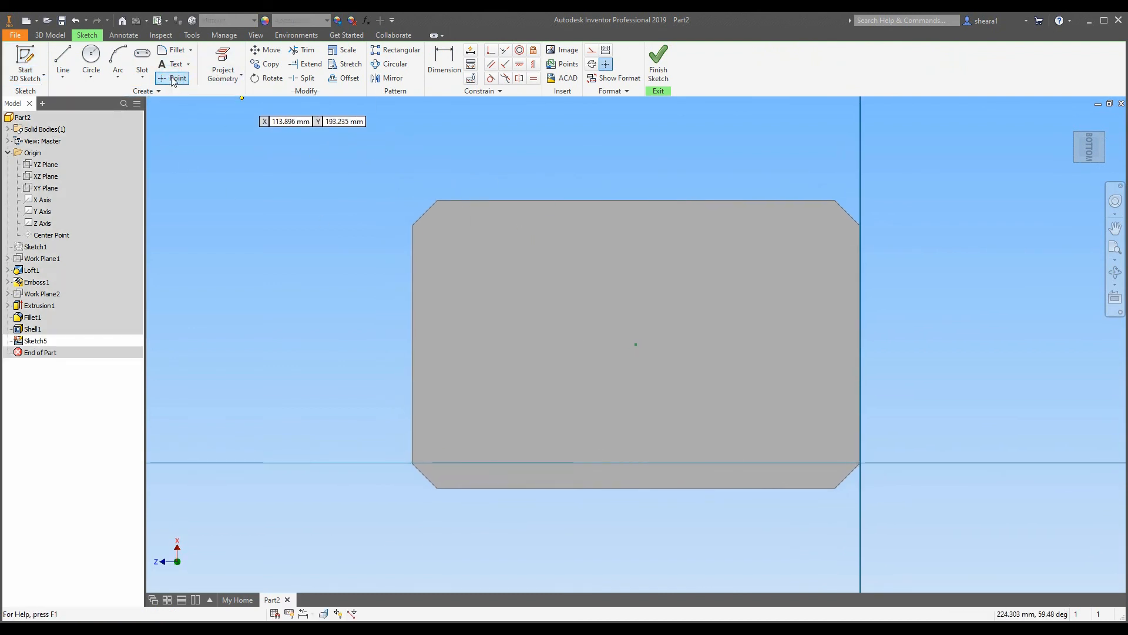
click(444, 235)
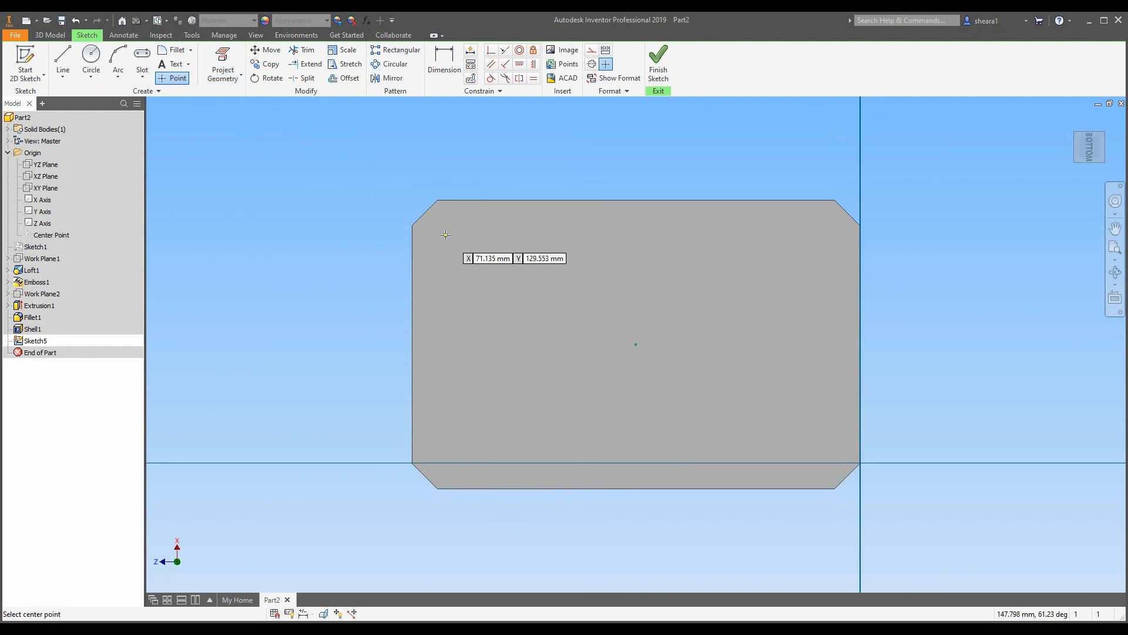
click(819, 241)
click(819, 450)
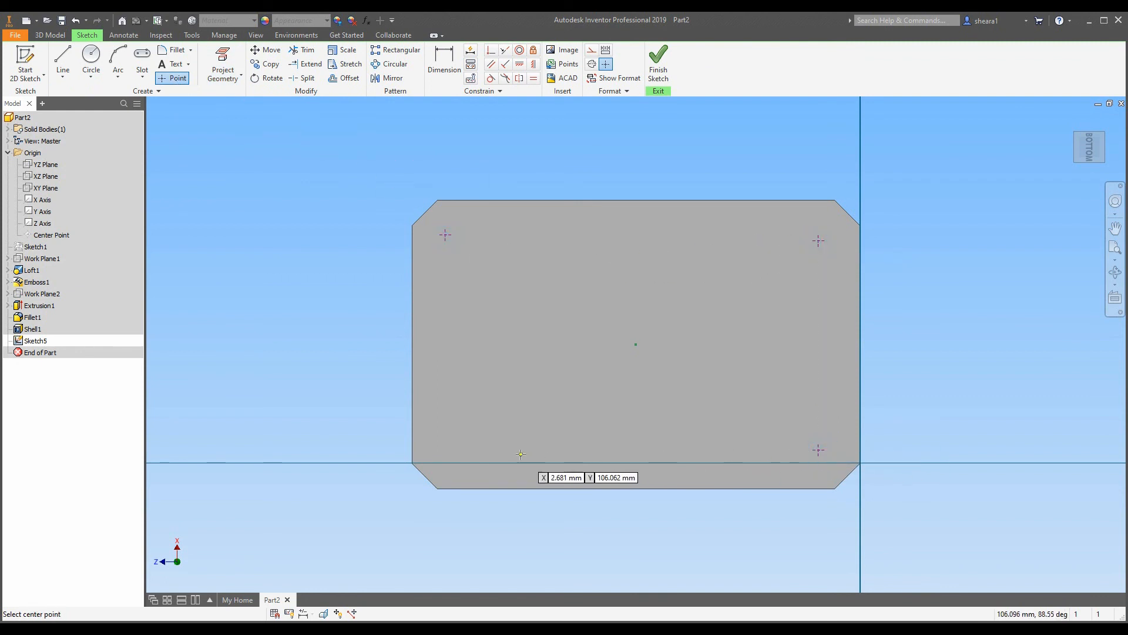
click(445, 450)
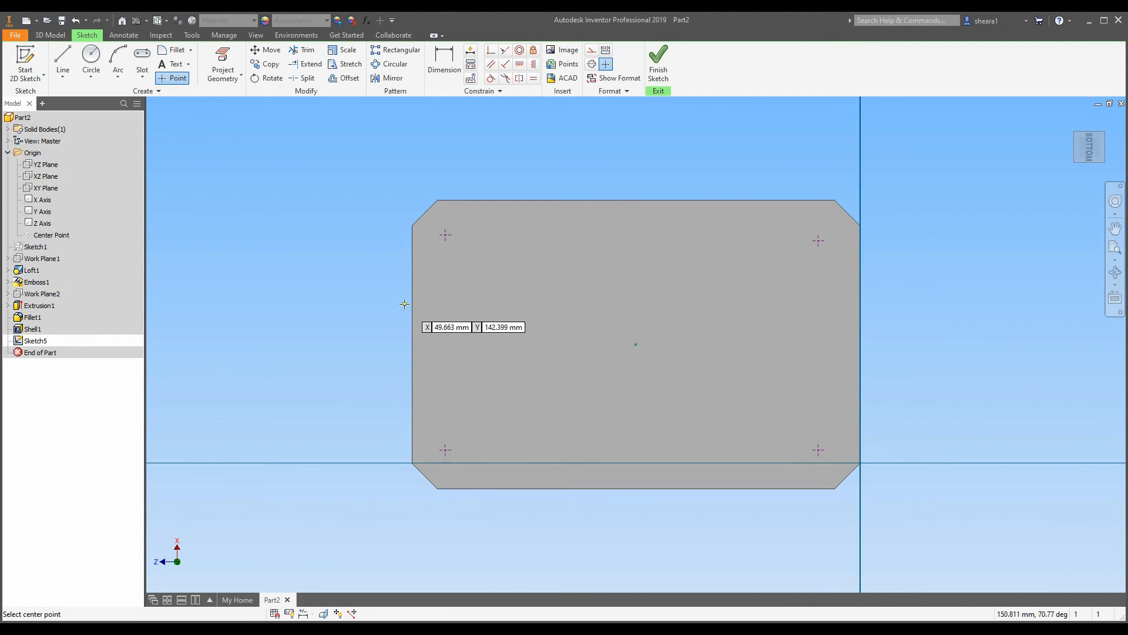
key(Escape)
scroll(238, 303, down, 2)
scroll(437, 312, up, 3)
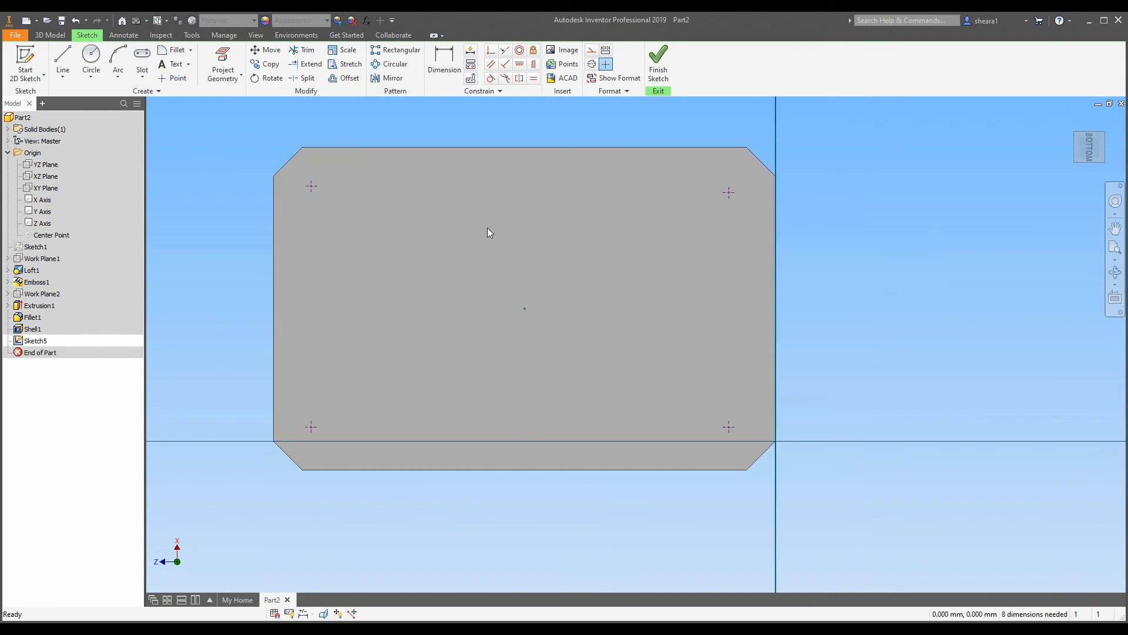
scroll(382, 384, down, 2)
scroll(445, 340, up, 3)
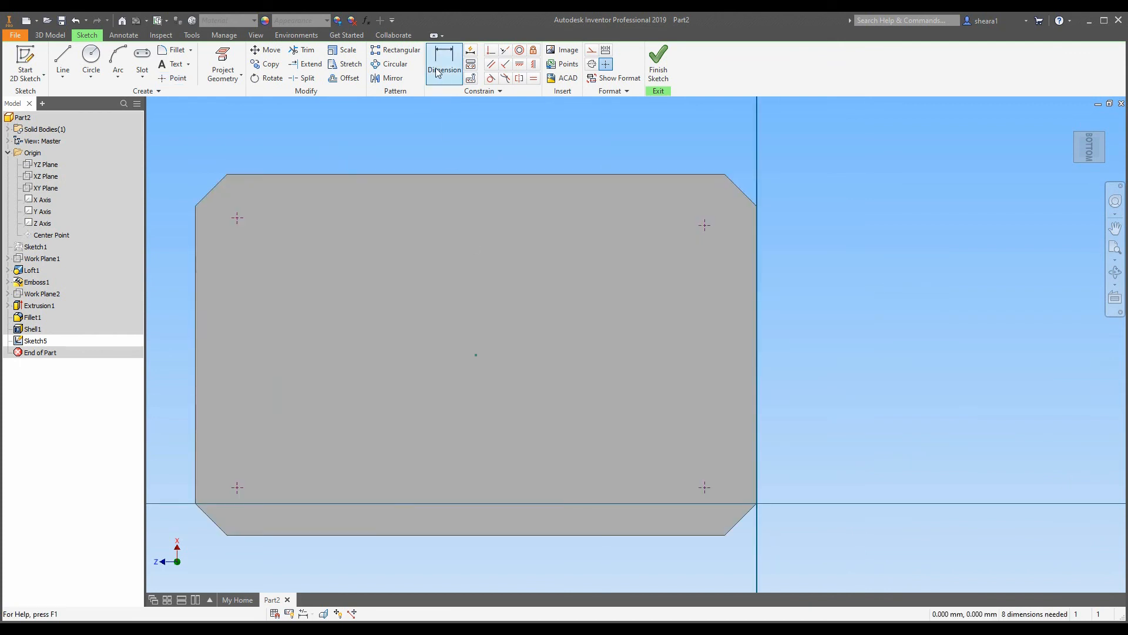
scroll(793, 285, down, 2)
scroll(646, 282, up, 3)
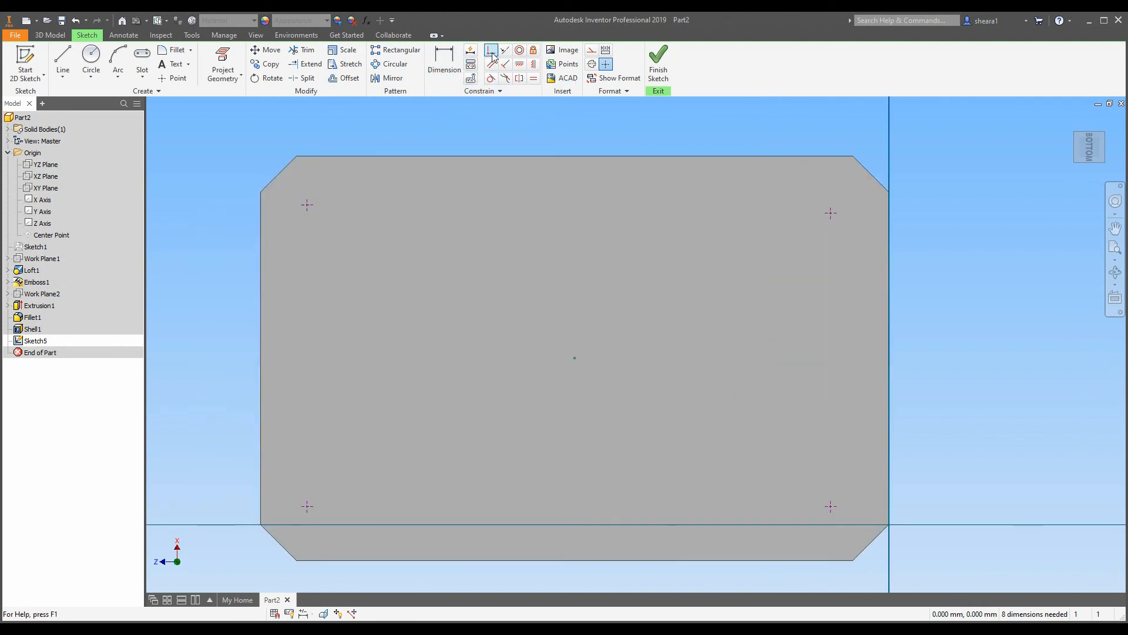
Try to align the two upper sketch points with a Horizontal constraint and undo it.
click(520, 64)
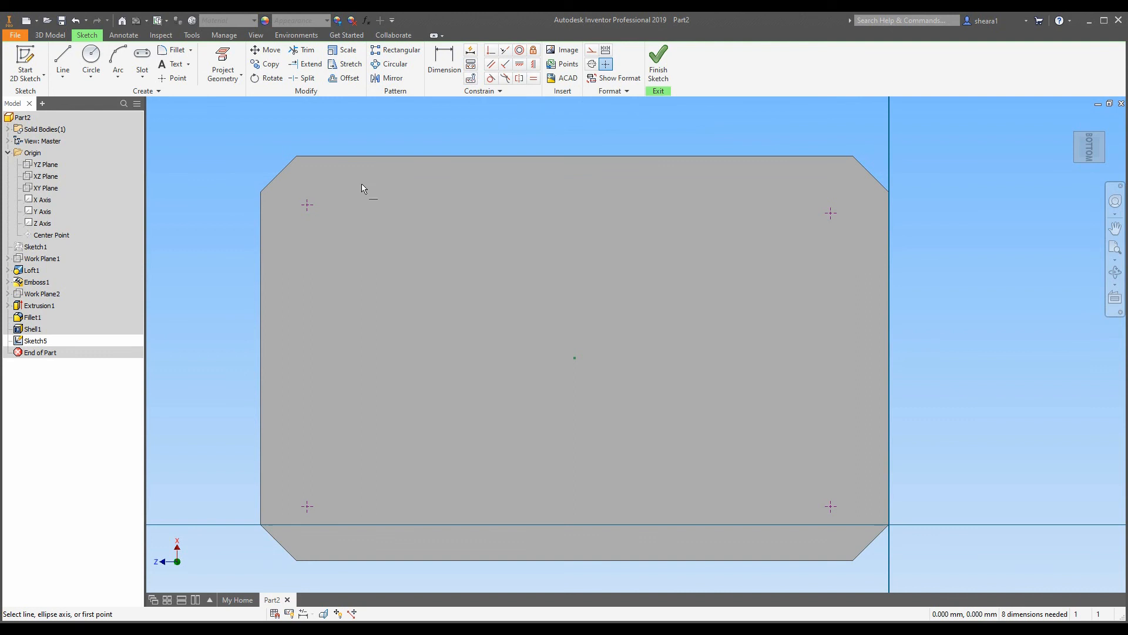
click(308, 205)
click(832, 213)
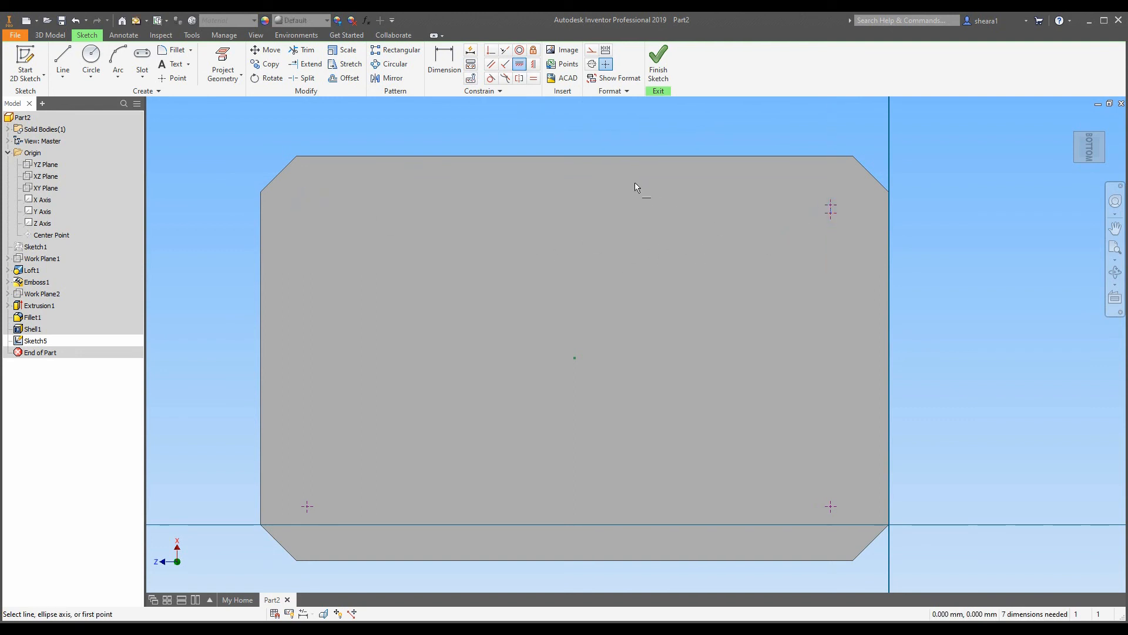
key(Escape)
key(ctrl+z)
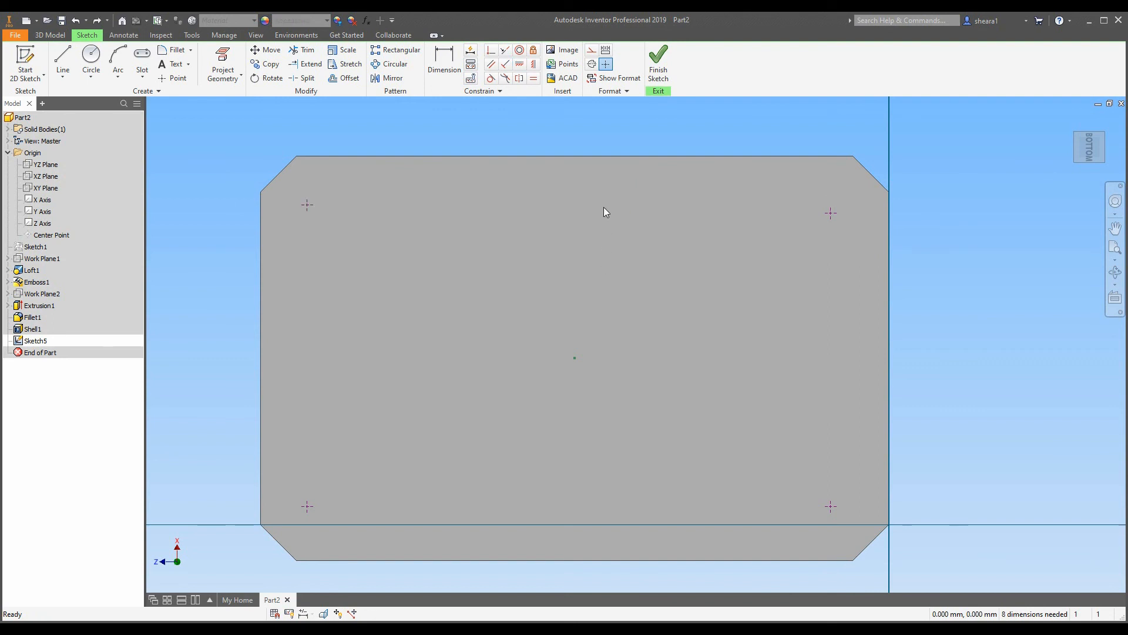
Align the two upper sketch points with a Vertical constraint and try the same on the two lower points.
click(533, 64)
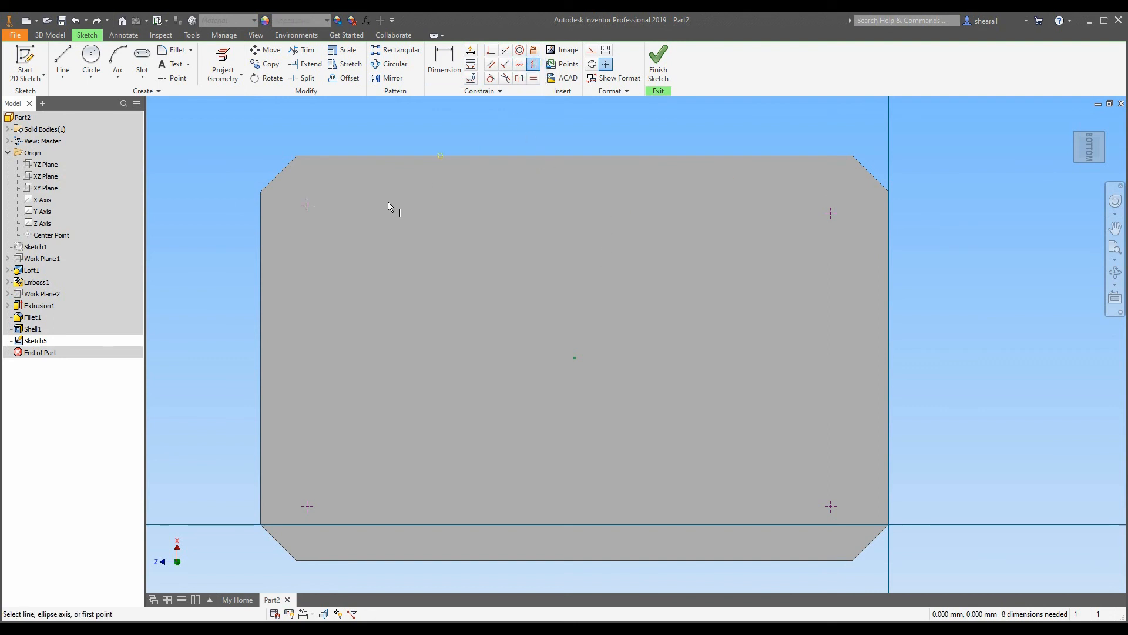
click(308, 205)
click(830, 214)
click(306, 506)
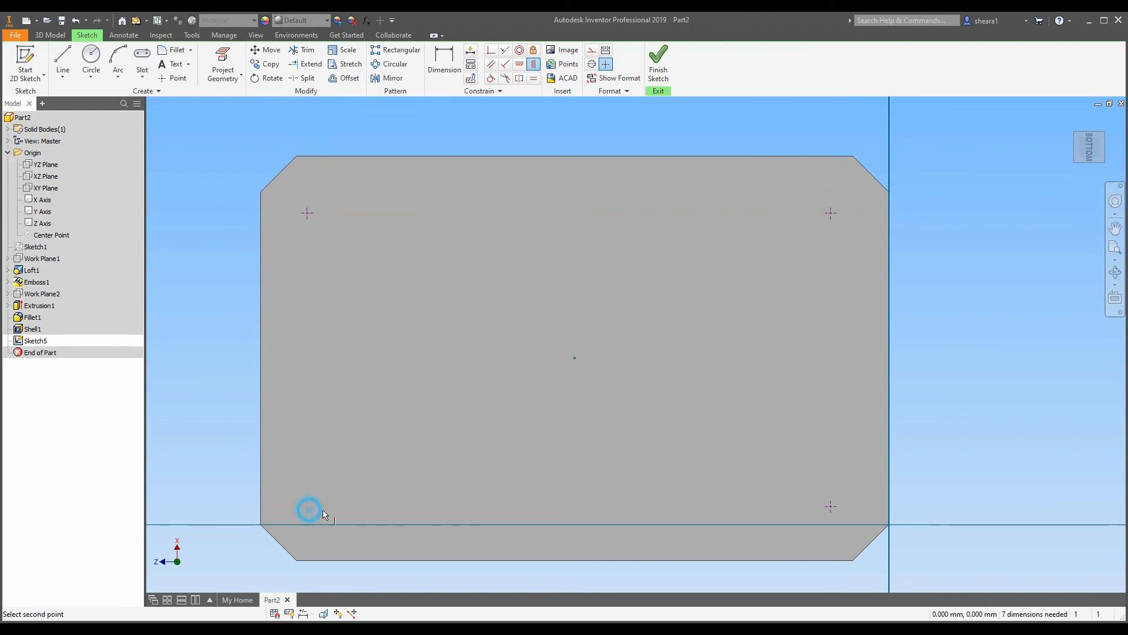
click(830, 506)
Align the upper-left and lower-left sketch points with a Horizontal constraint.
click(520, 64)
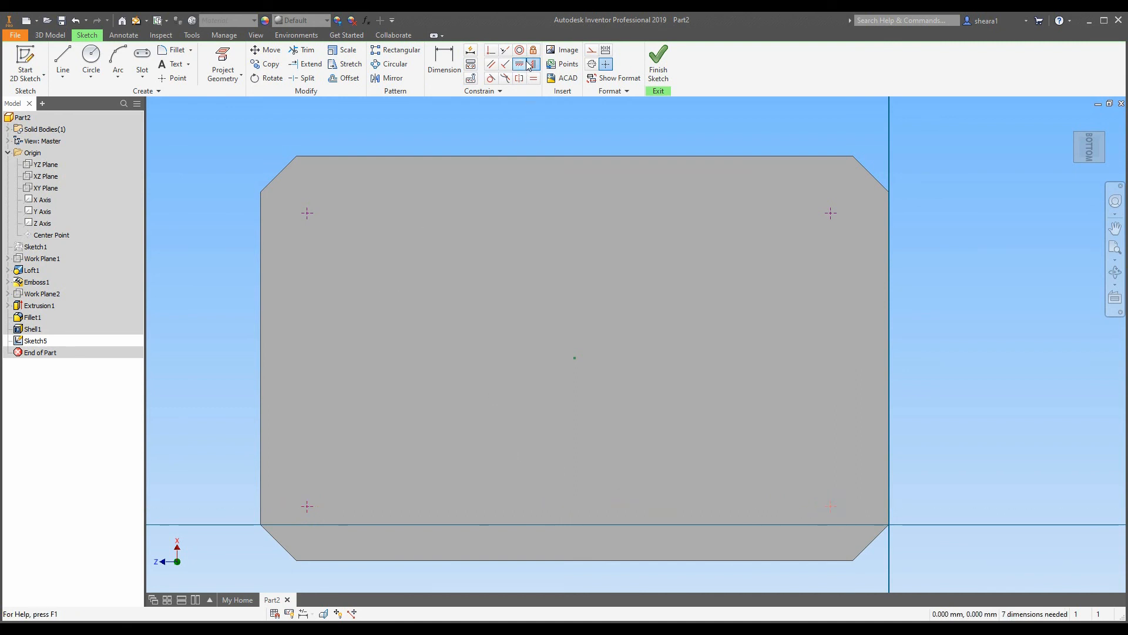
click(306, 214)
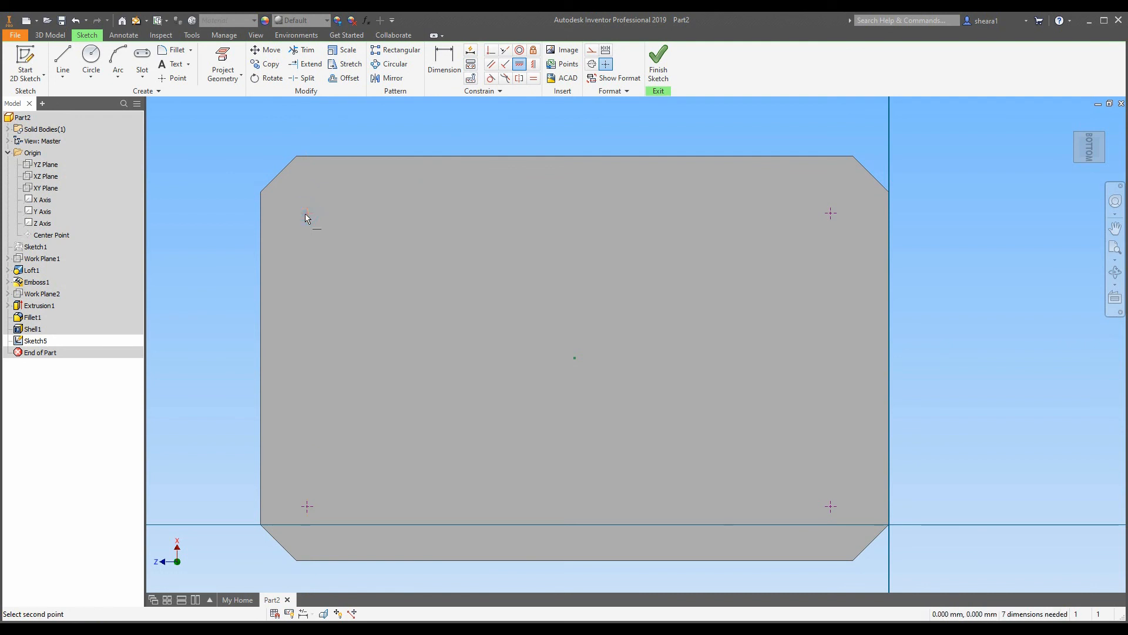
click(306, 506)
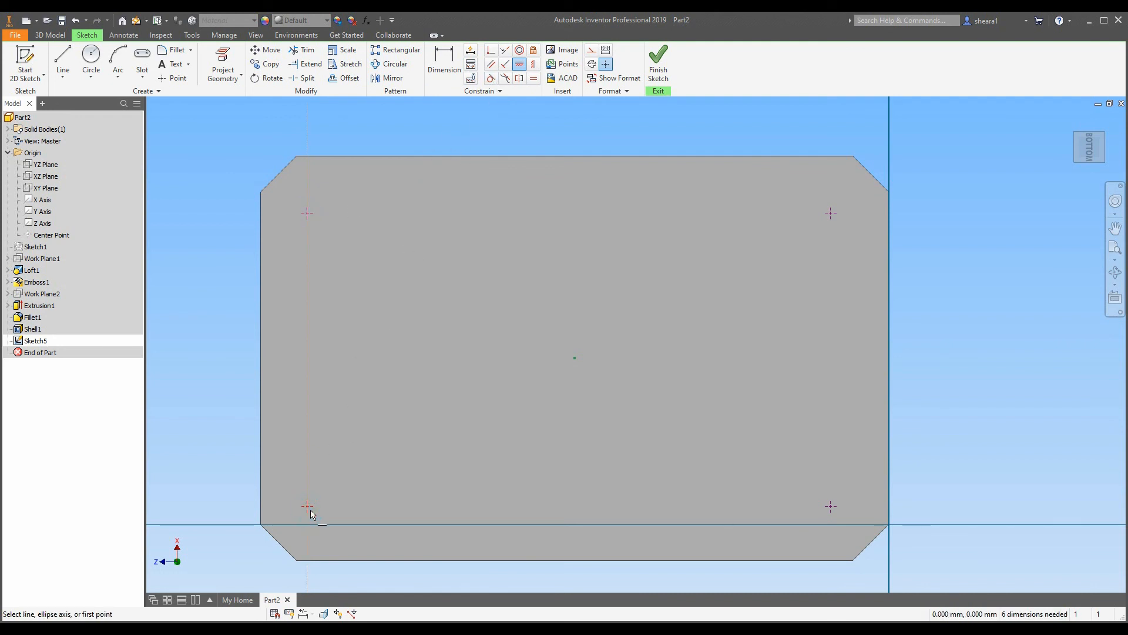
key(Escape)
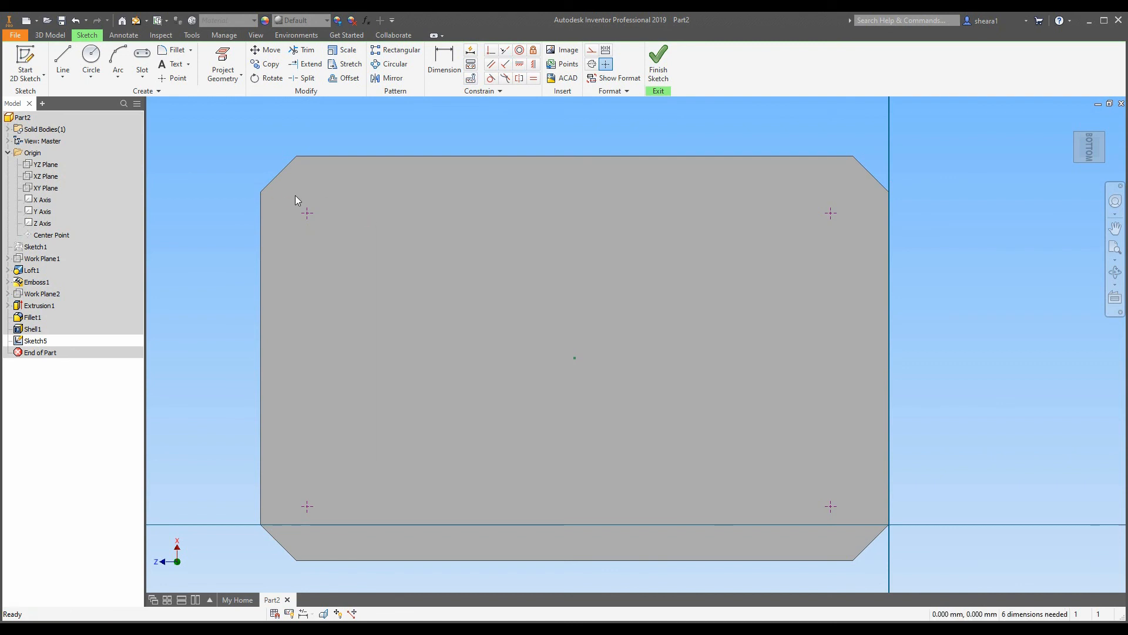
Align the lower-left and lower-right sketch points with a Vertical constraint.
mouse_move(293, 197)
mouse_down()
mouse_move(339, 242)
mouse_move(329, 244)
mouse_up()
drag(330, 523, 304, 519)
click(534, 63)
click(306, 509)
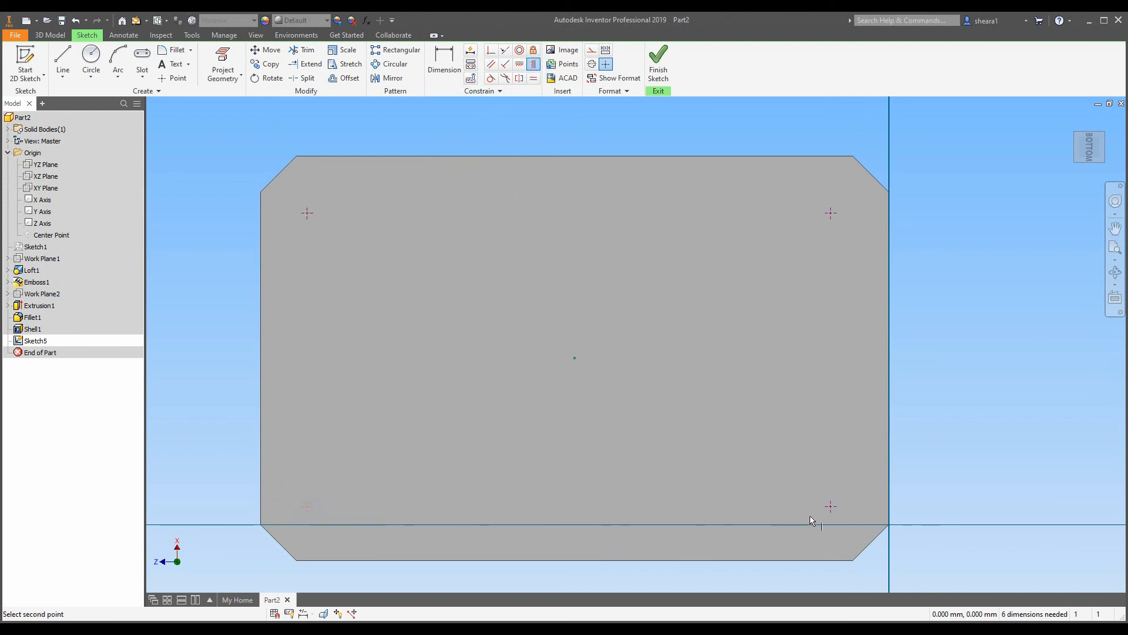
click(829, 506)
key(Escape)
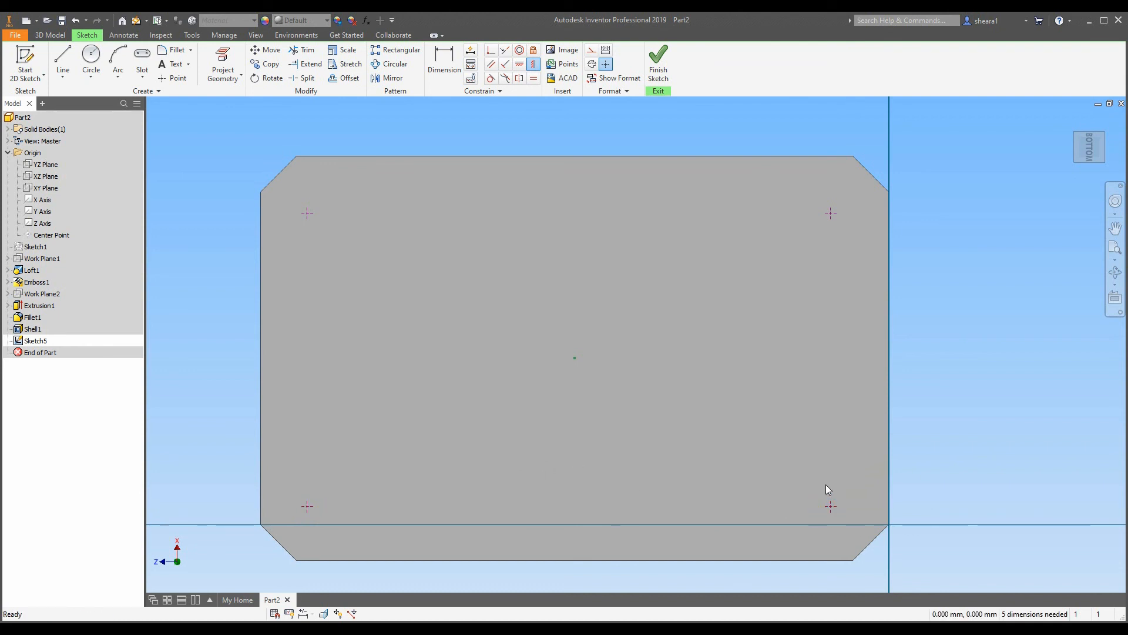
Align the upper-right and lower-right sketch points with a Horizontal constraint.
click(804, 477)
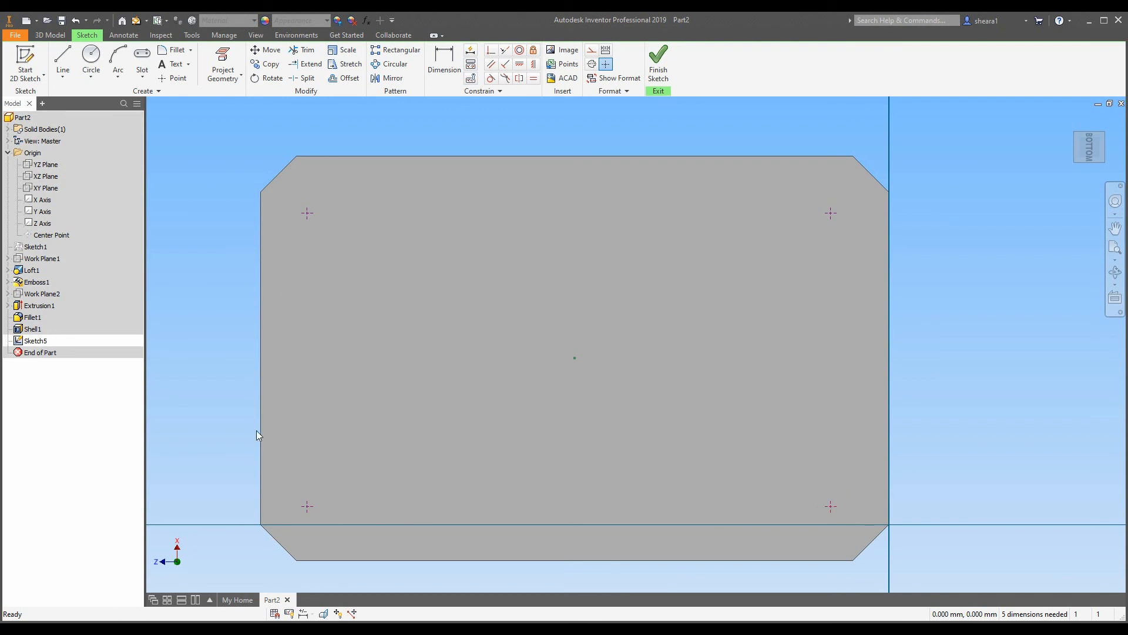
drag(290, 460, 373, 561)
drag(325, 221, 338, 234)
drag(807, 185, 867, 244)
click(521, 69)
click(831, 212)
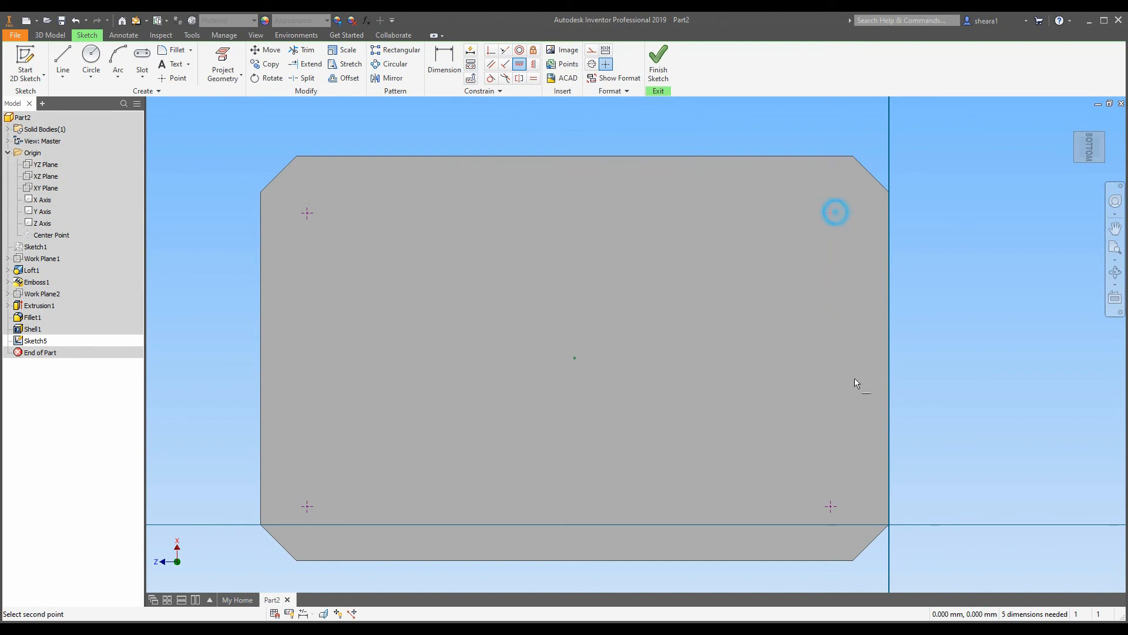
click(832, 506)
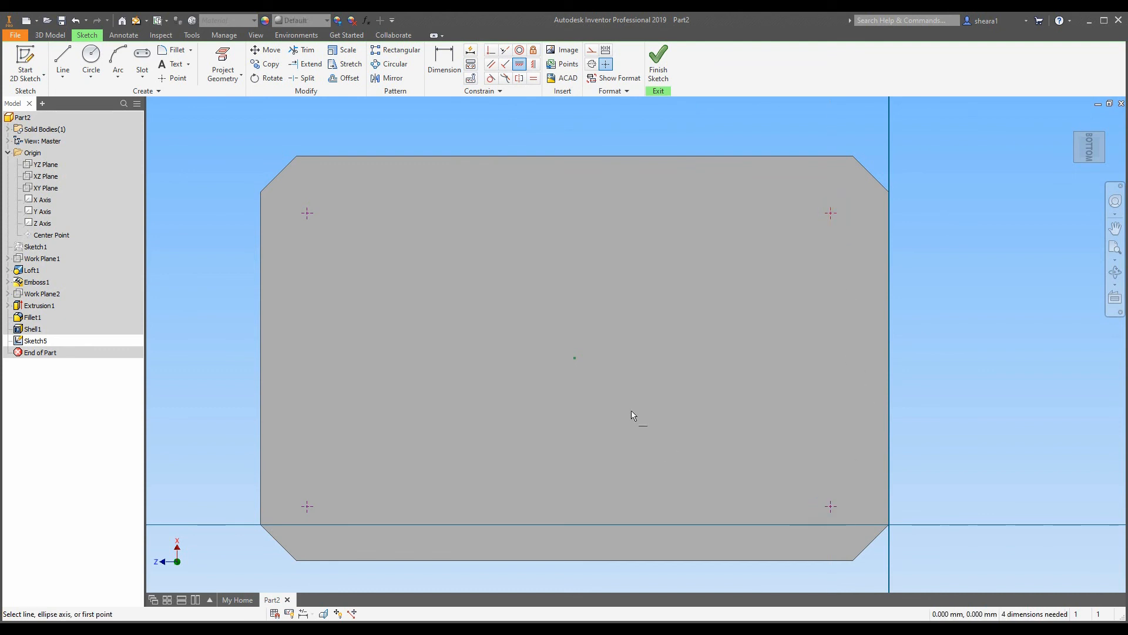
key(Escape)
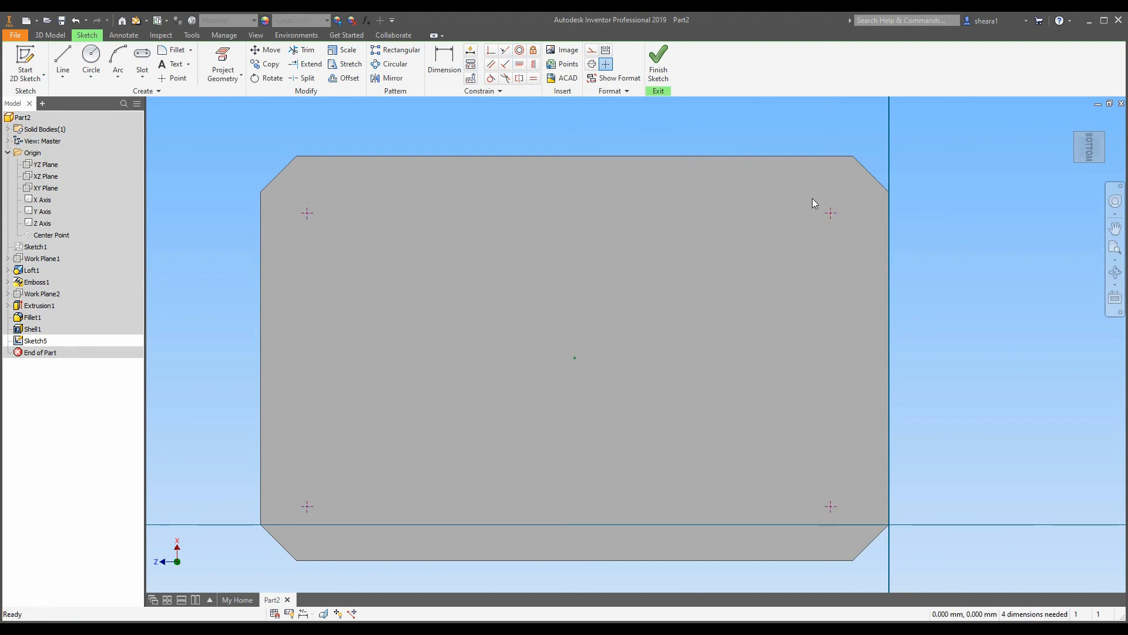
drag(811, 190, 867, 244)
key(Escape)
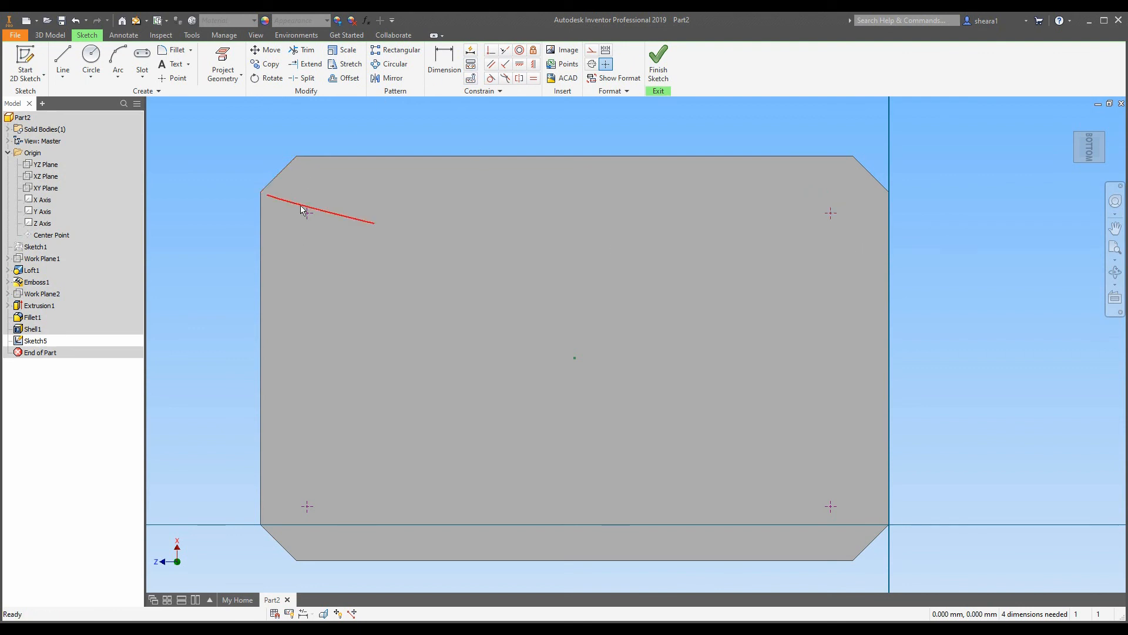
Dimension the upper-left sketch point 10 mm from the left edge of the bottom face.
click(435, 82)
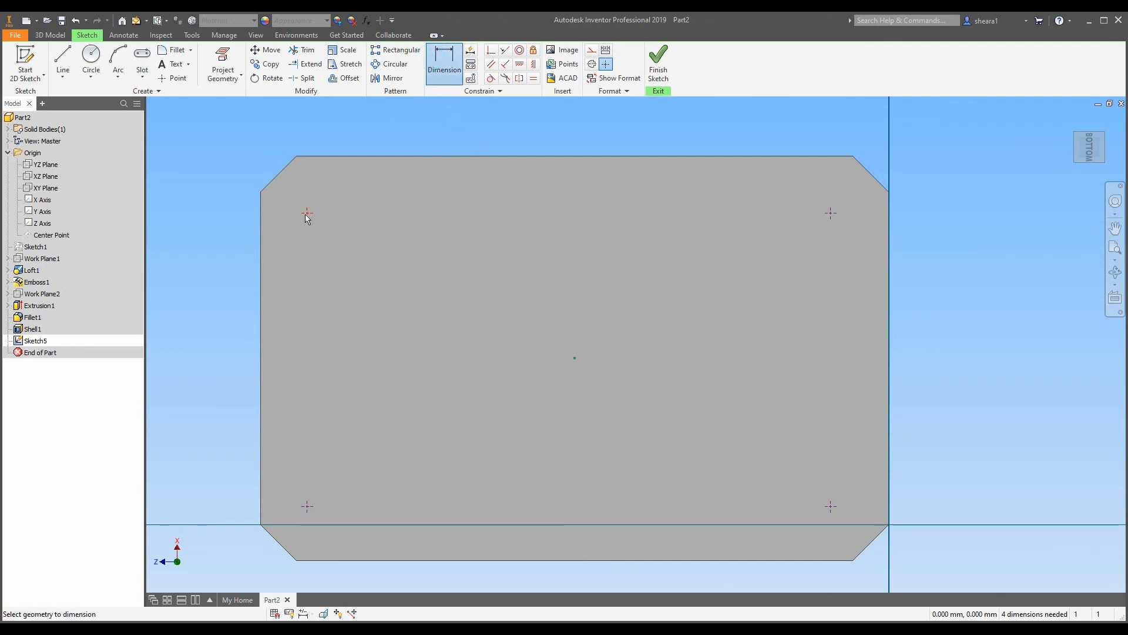
scroll(276, 321, up, 3)
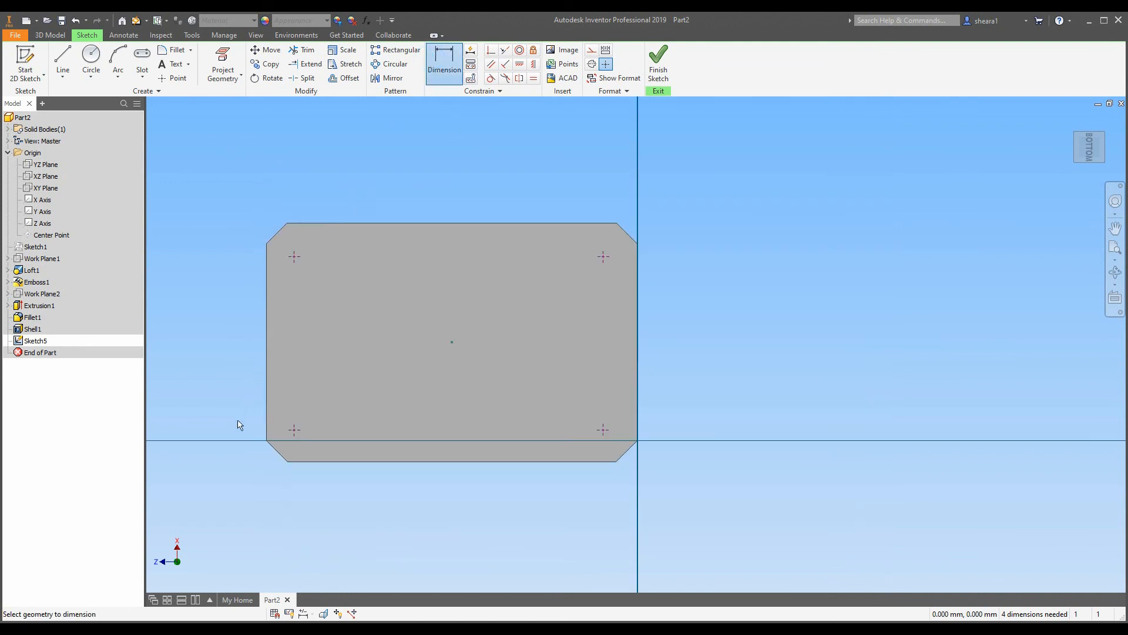
scroll(223, 405, down, 3)
scroll(296, 455, up, 3)
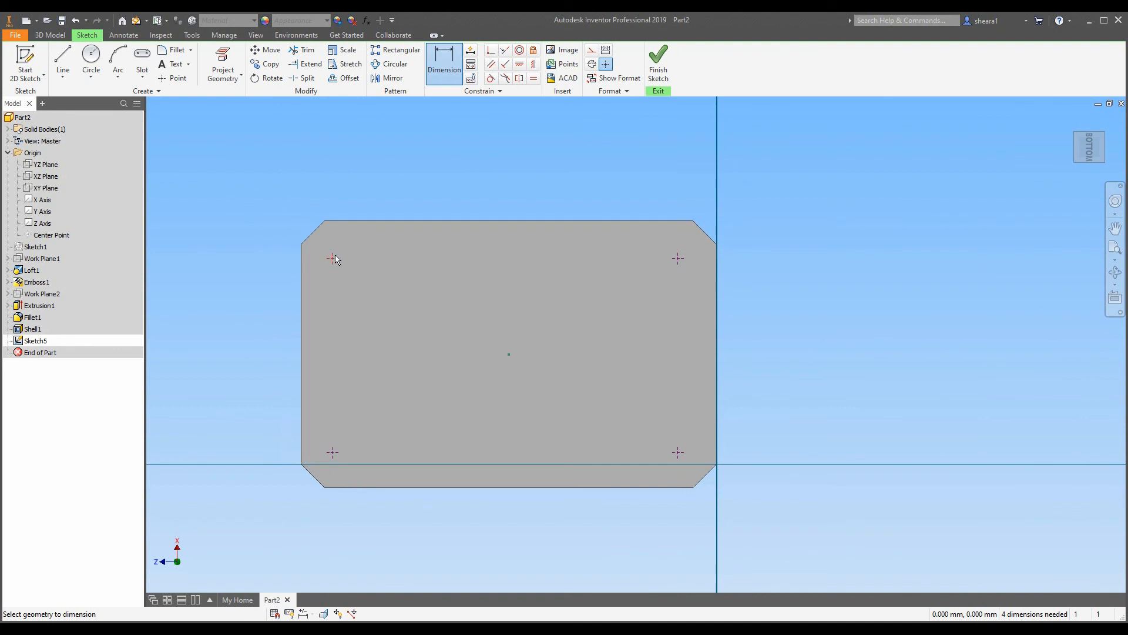
scroll(329, 256, down, 3)
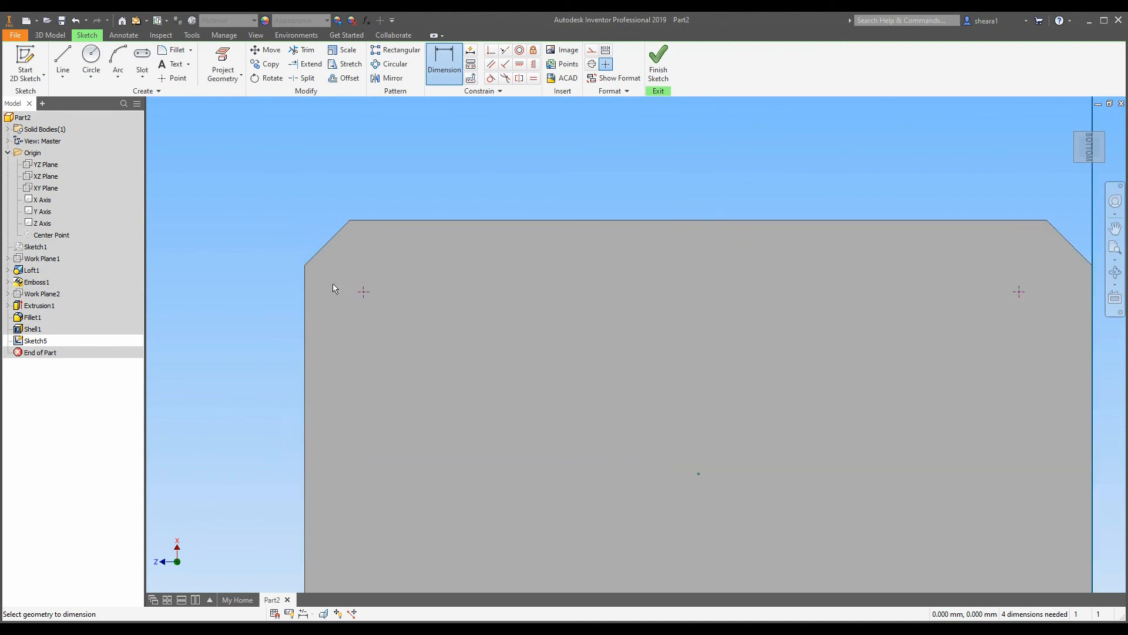
scroll(333, 288, down, 3)
click(392, 301)
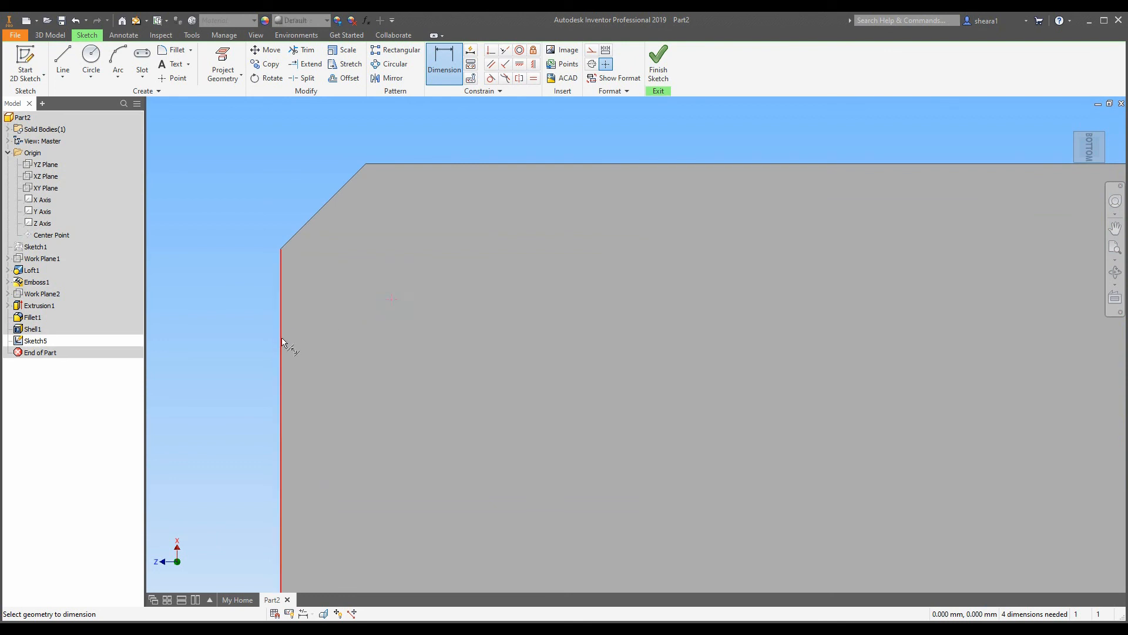
click(282, 338)
scroll(316, 427, up, 3)
click(326, 383)
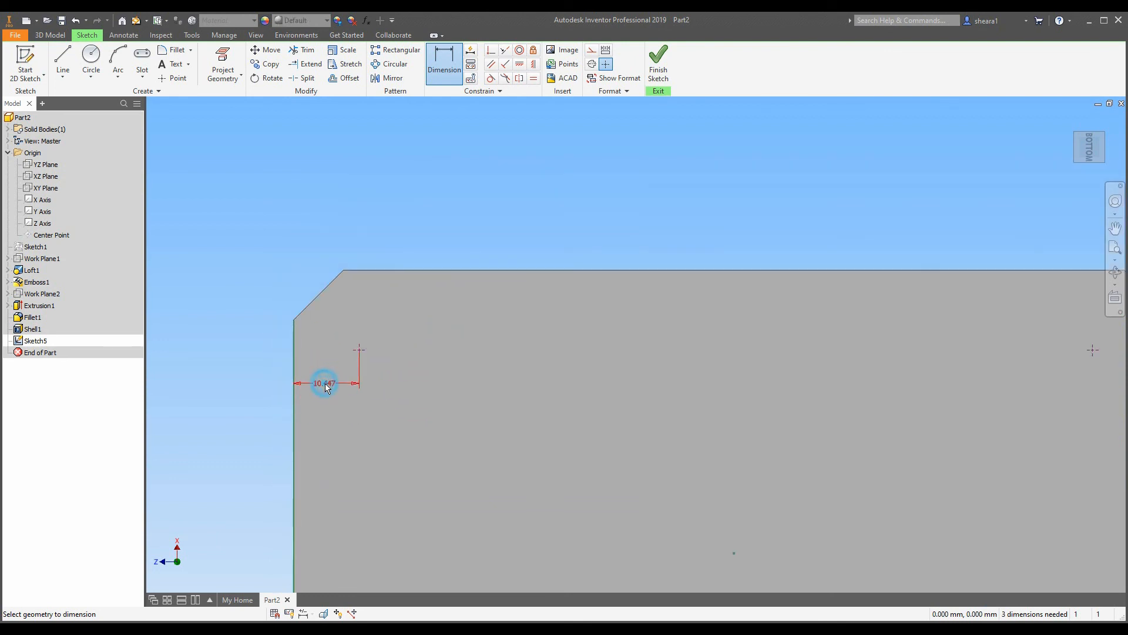
double_click(329, 385)
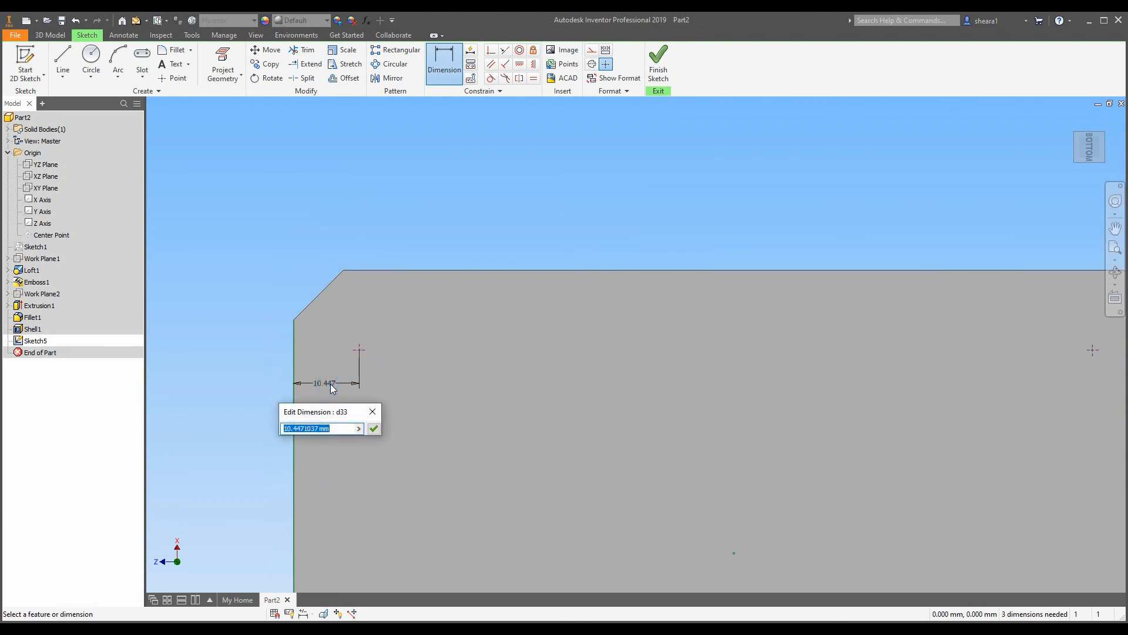
text(10)
key(Return)
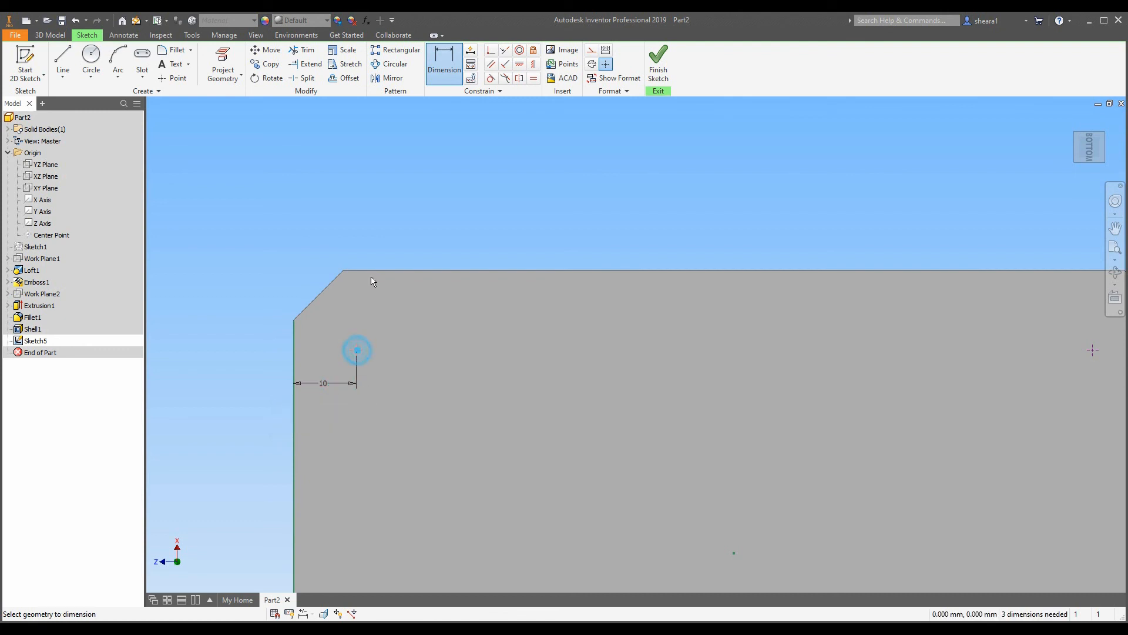
Dimension the upper-left sketch point 10 mm from the upper edge of the bottom face.
click(378, 270)
click(396, 308)
double_click(399, 312)
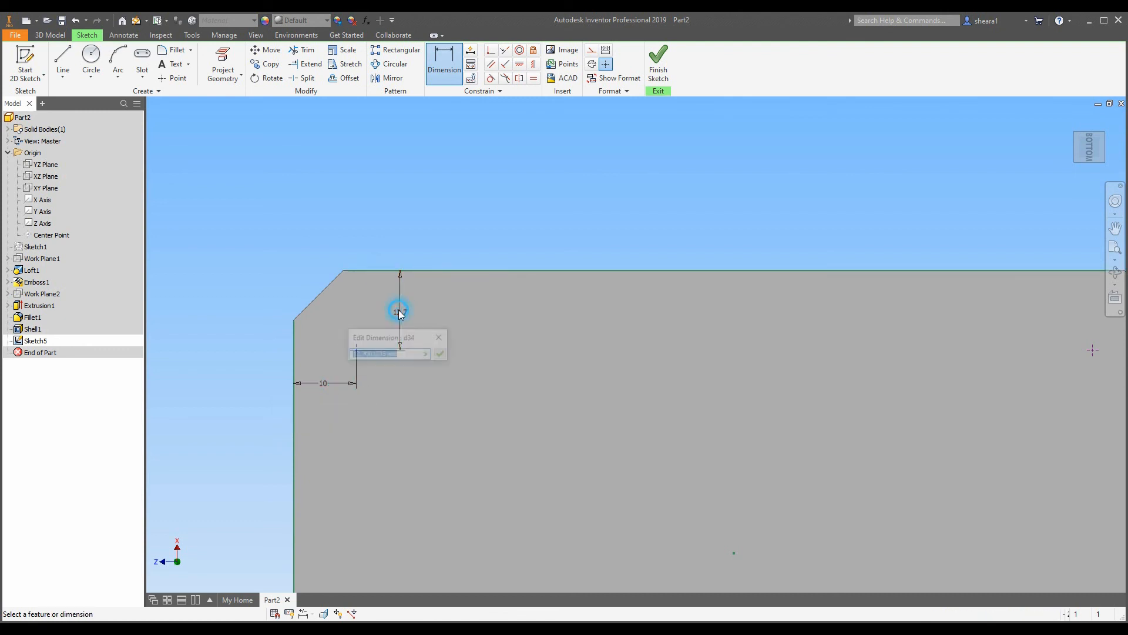
text(10)
key(Return)
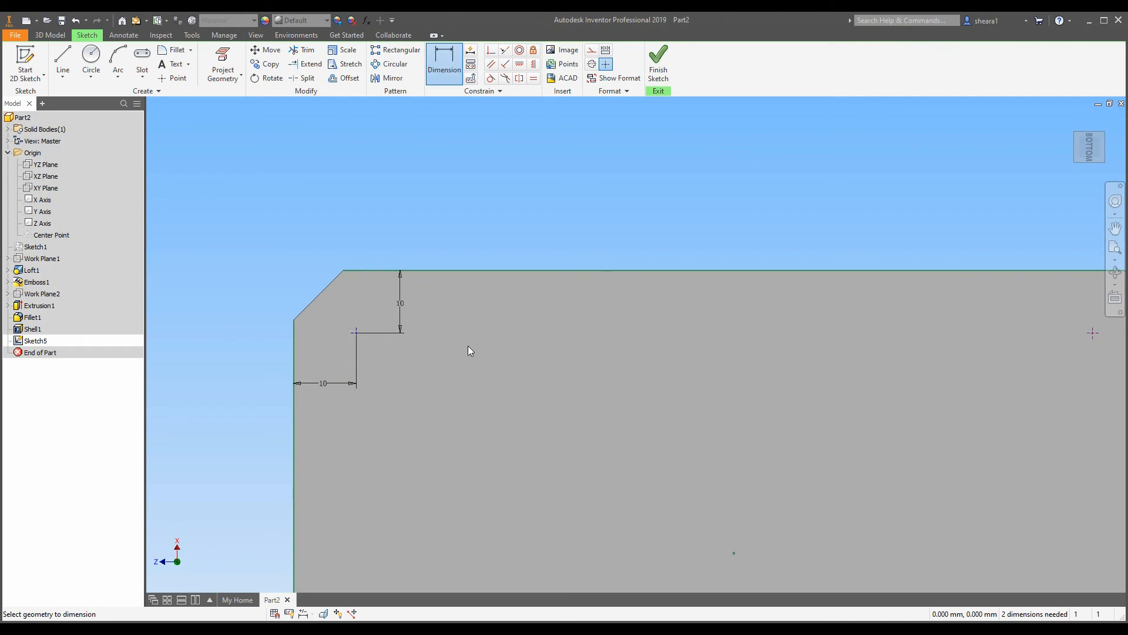
scroll(305, 208, up, 2)
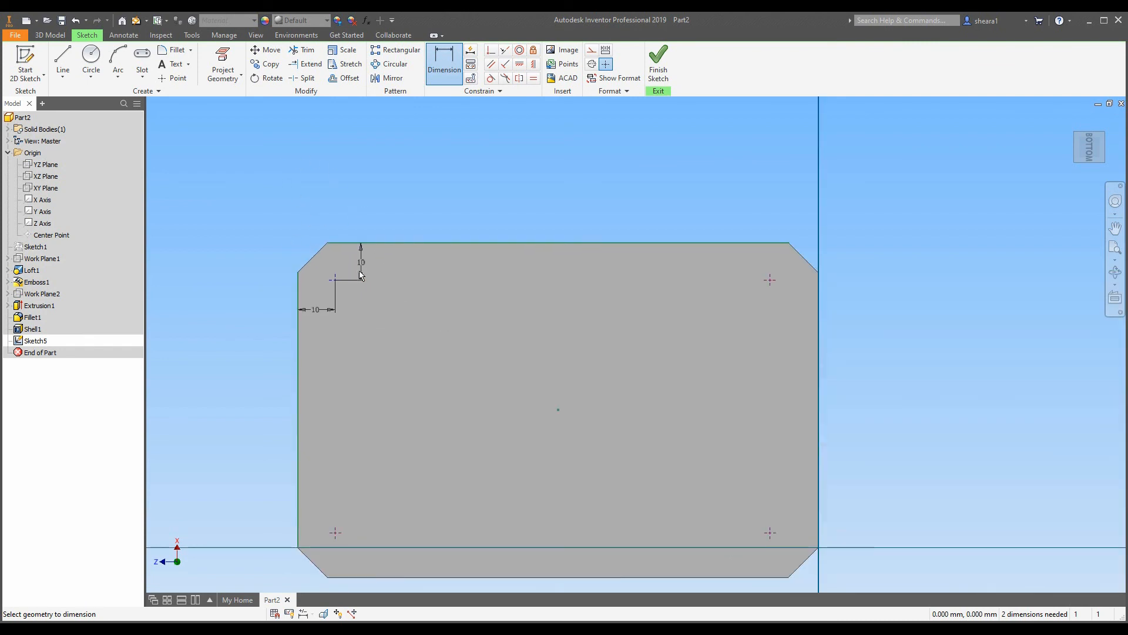
key(Escape)
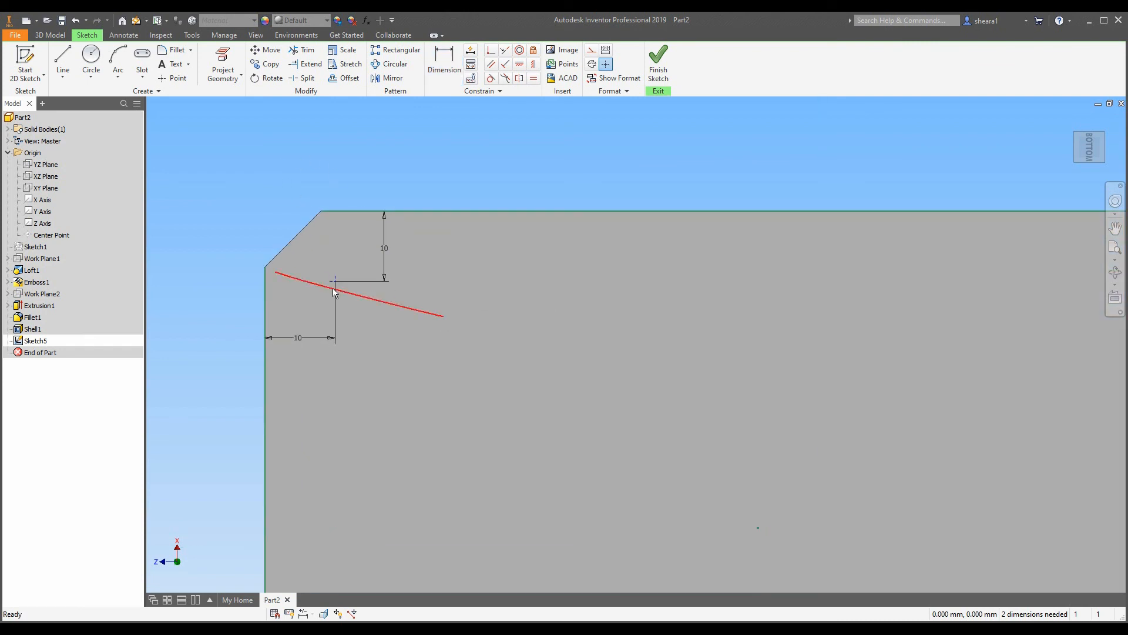
scroll(335, 282, down, 2)
scroll(292, 281, up, 4)
scroll(292, 280, down, 3)
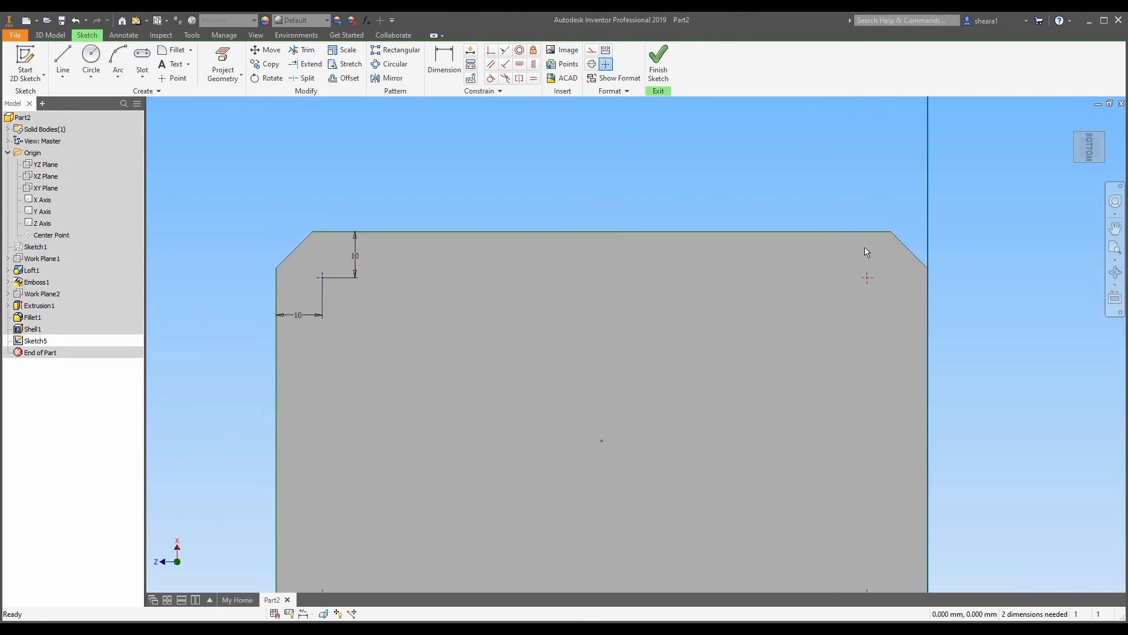
scroll(905, 276, up, 3)
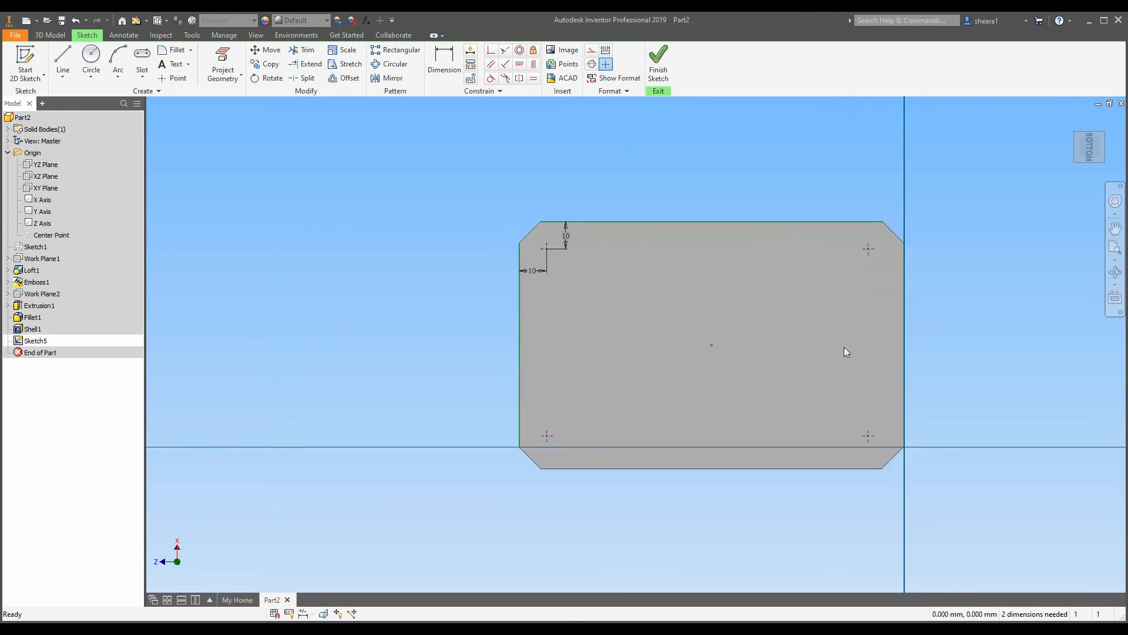
scroll(573, 444, down, 4)
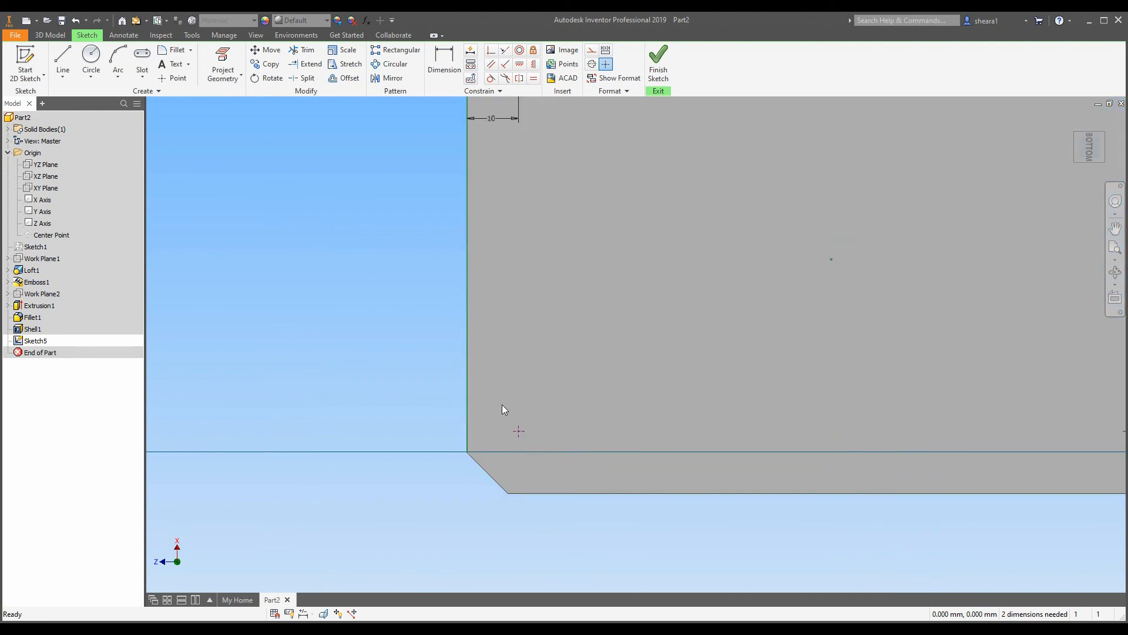
scroll(448, 502, up, 3)
scroll(634, 470, down, 3)
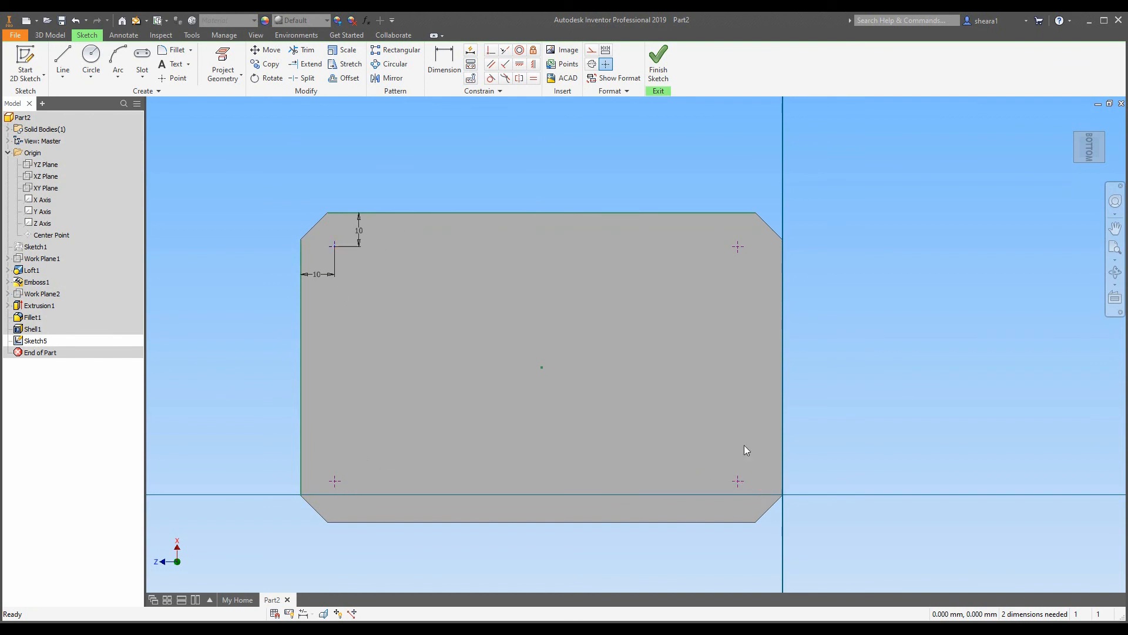
Try dimensioning the upper-right sketch point from the upper edge, accepting it as a driven dimension.
click(440, 71)
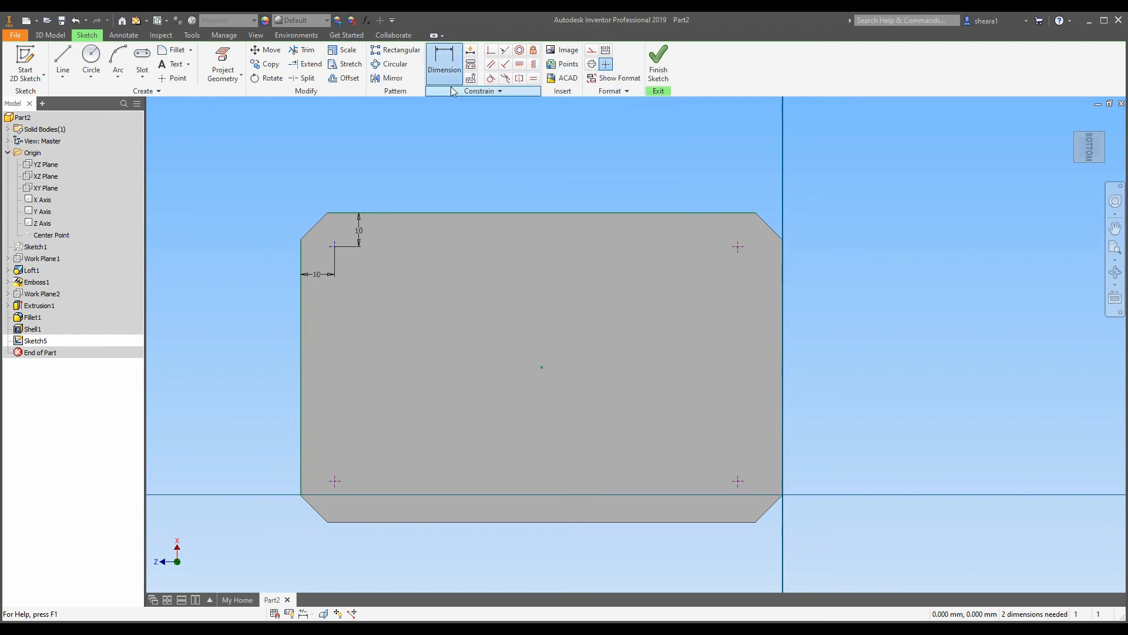
click(739, 250)
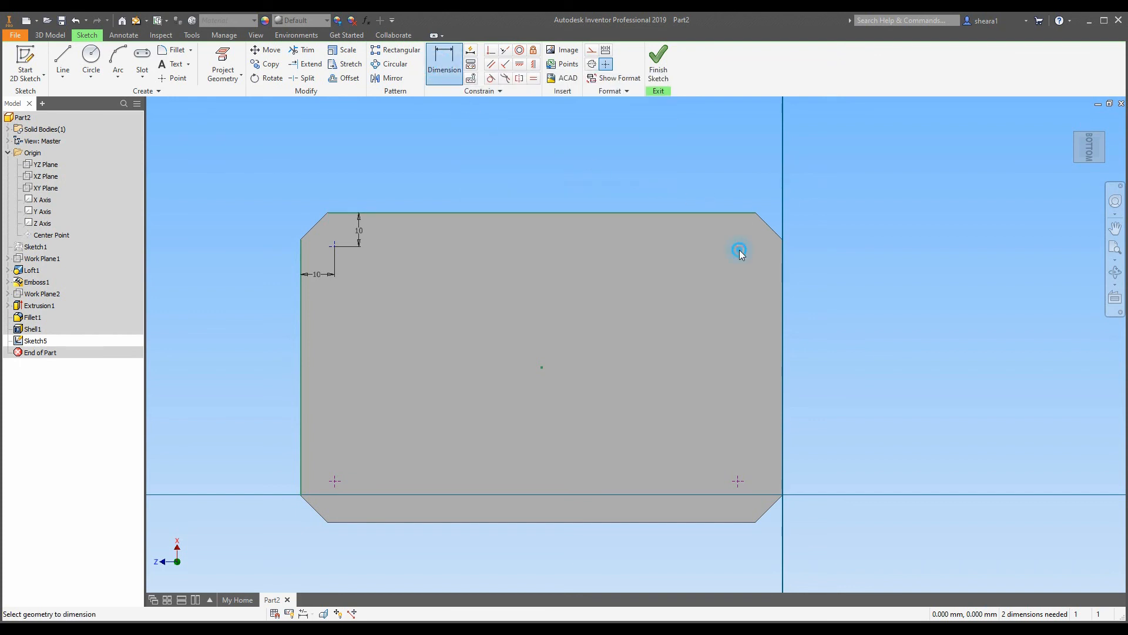
click(732, 213)
click(700, 229)
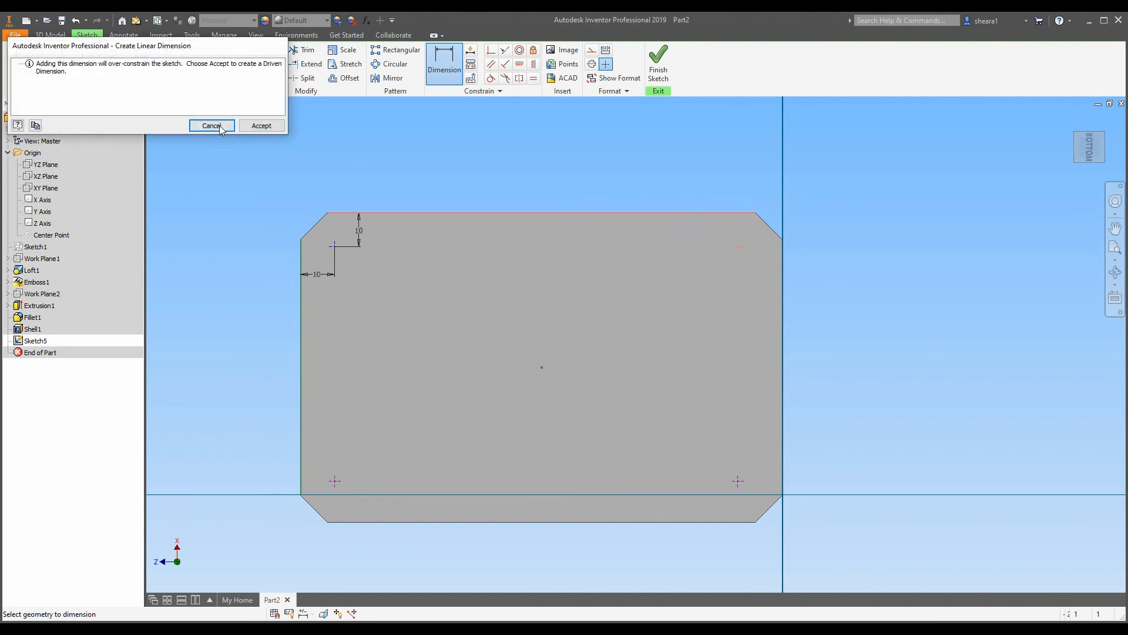
click(261, 125)
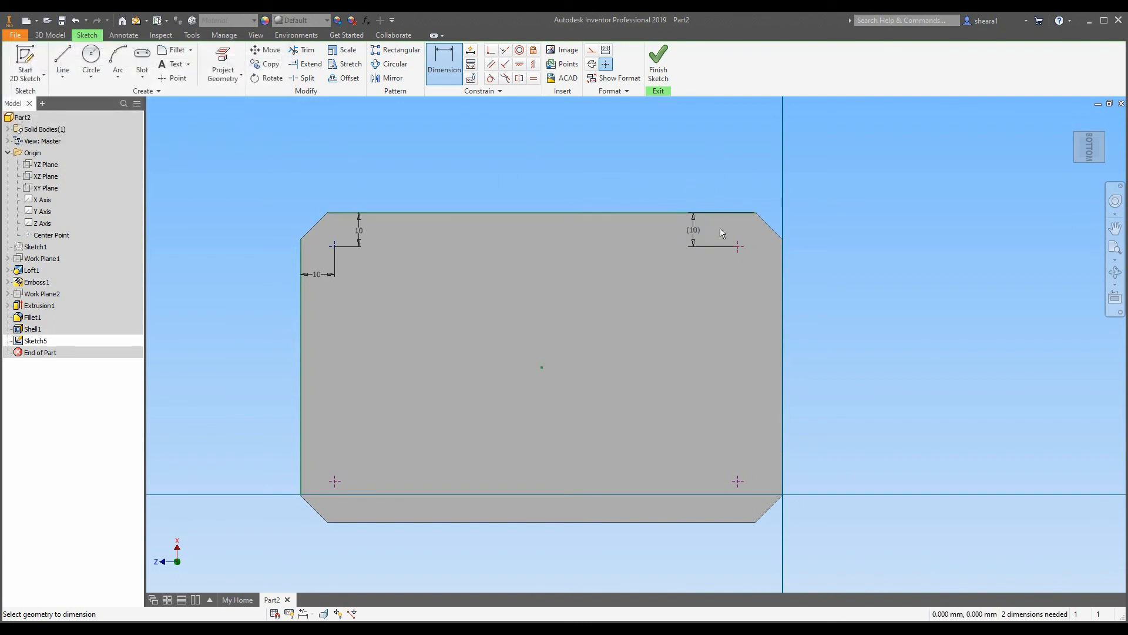
Open the upper-right point's driven dimension for editing, close it without changes and delete the dimension.
key(Escape)
double_click(693, 232)
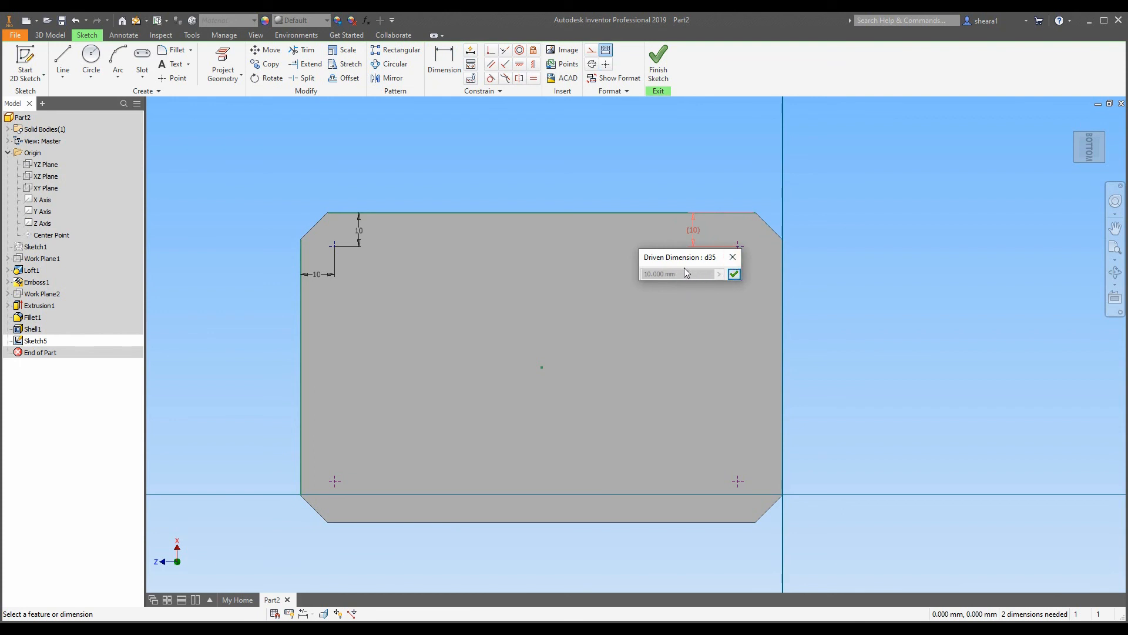
click(734, 274)
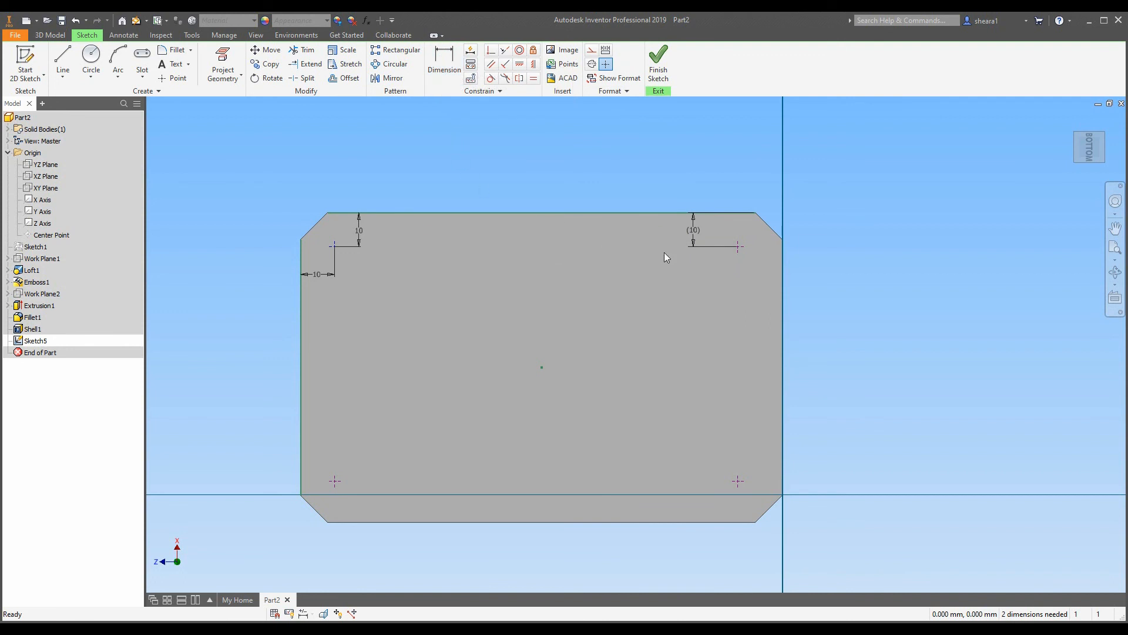
click(694, 231)
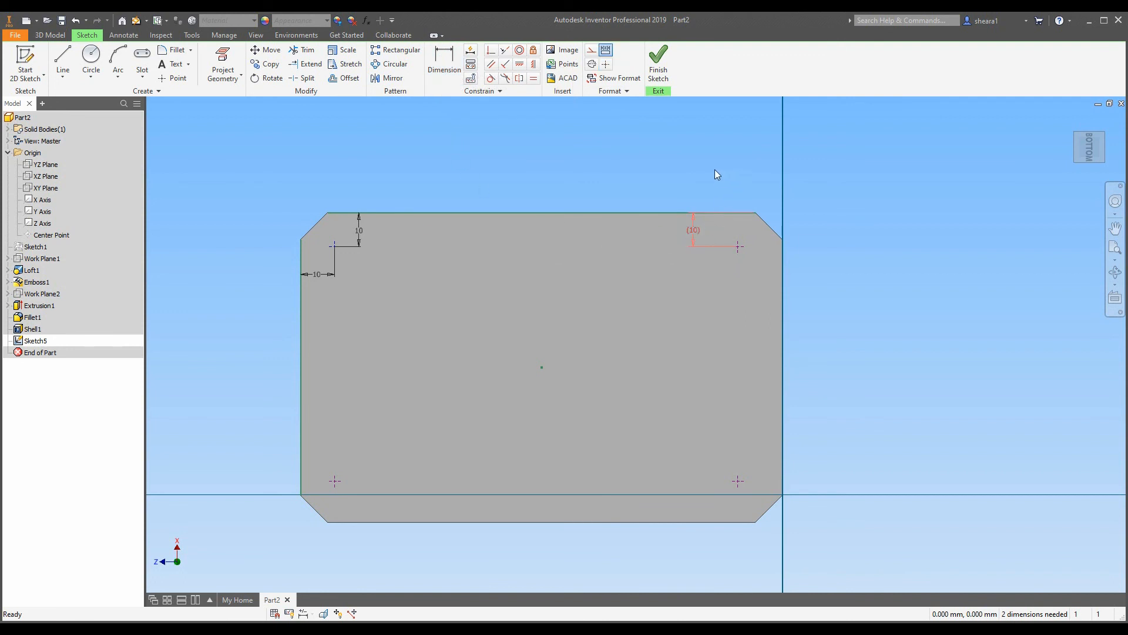
key(Delete)
key(d)
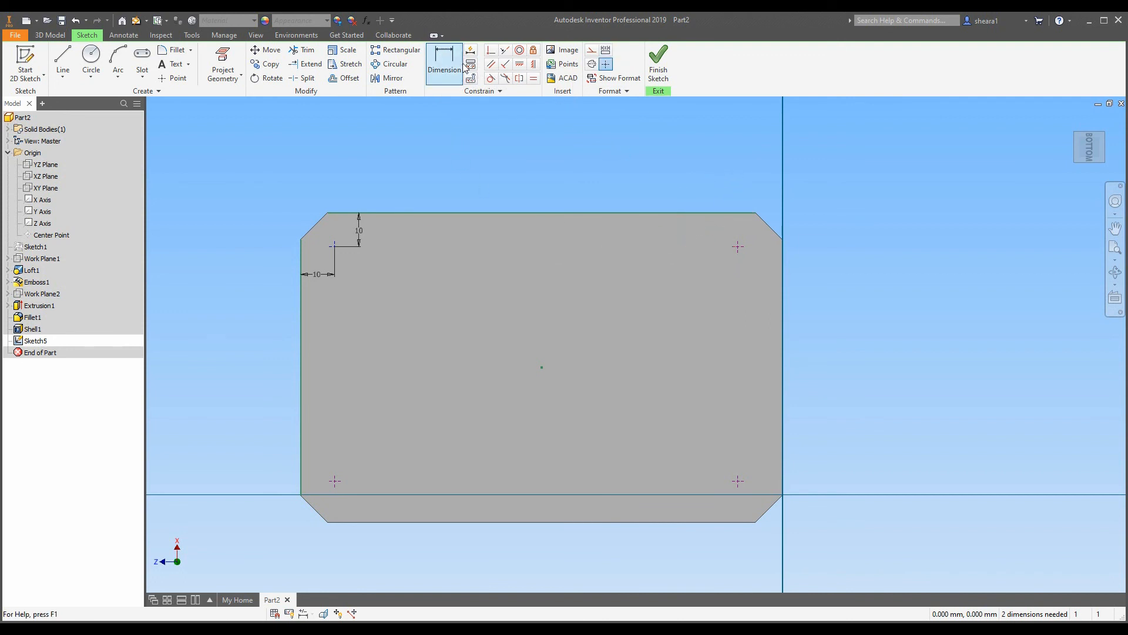
click(737, 212)
click(739, 249)
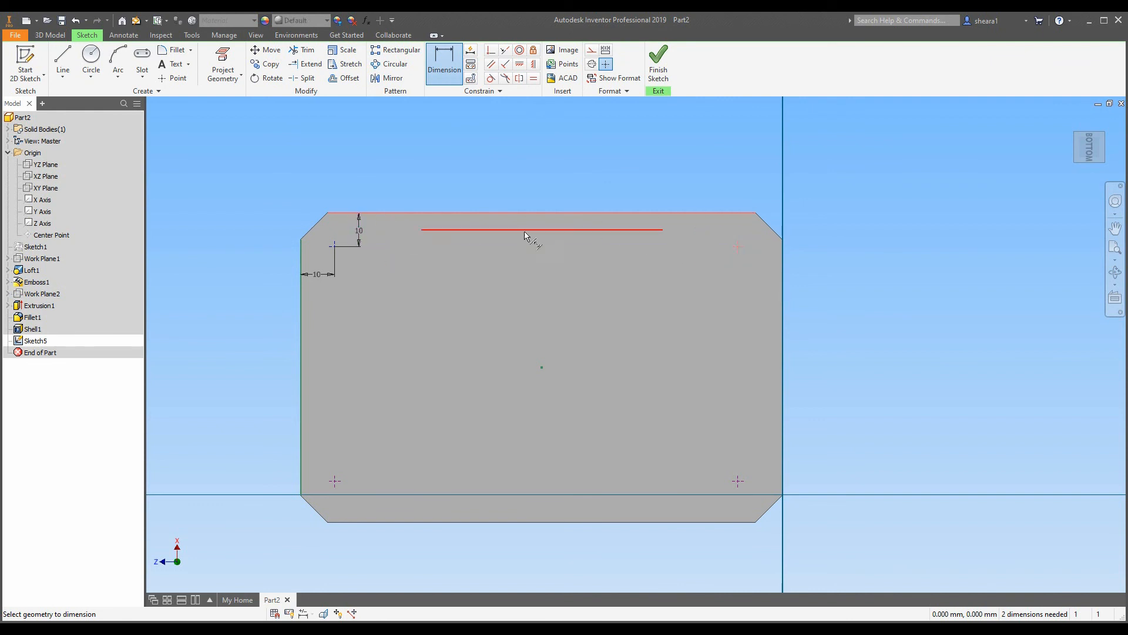
right_click(359, 231)
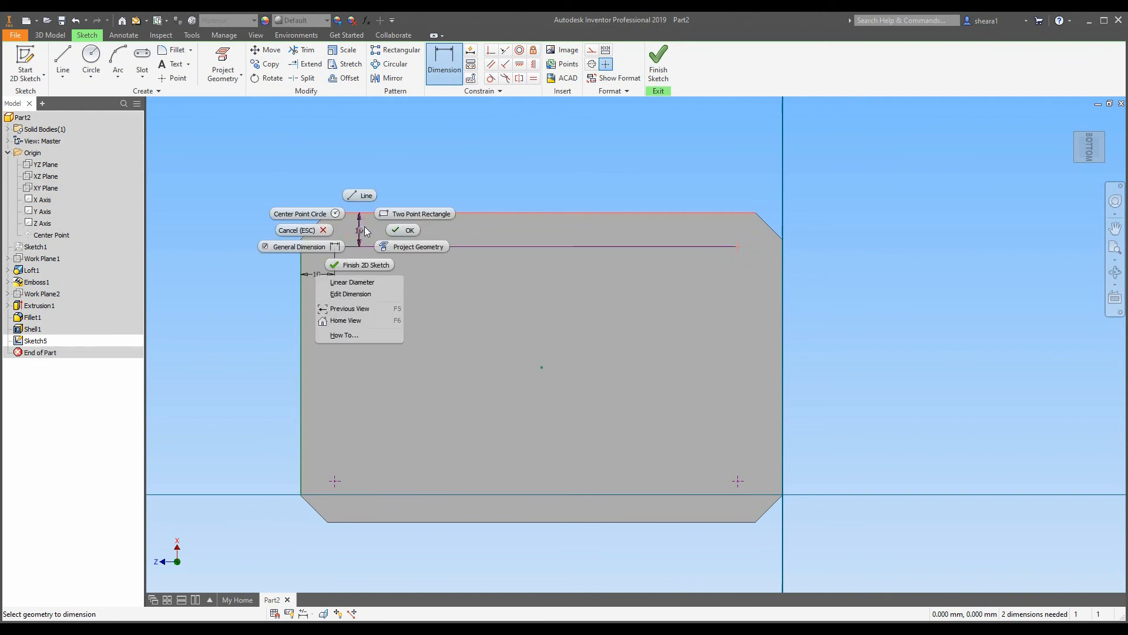
click(364, 228)
click(692, 232)
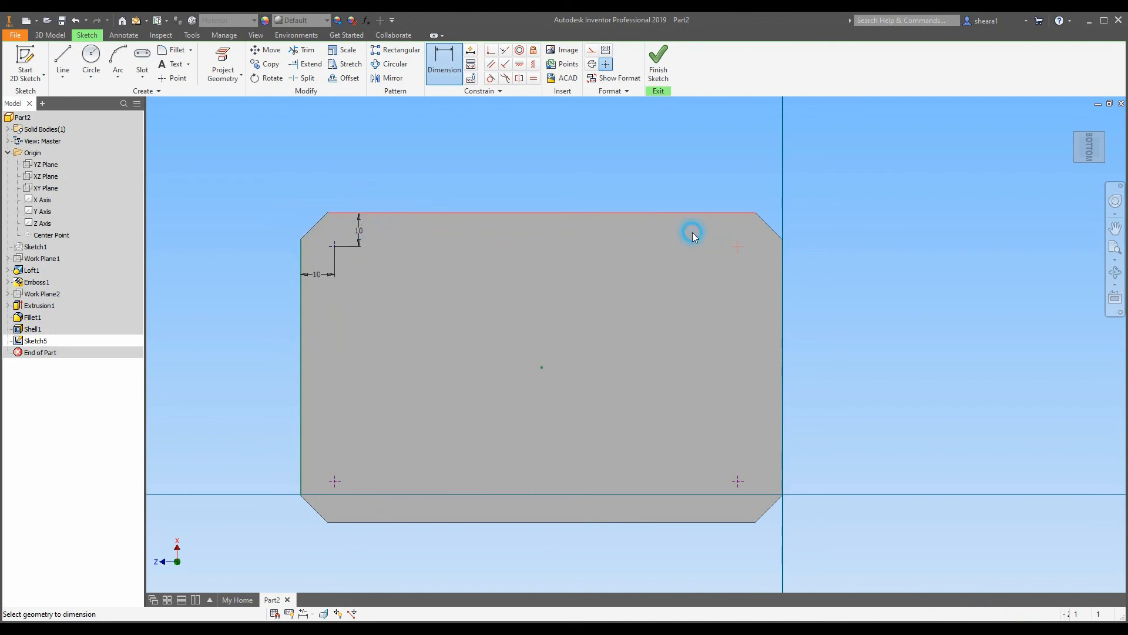
click(220, 124)
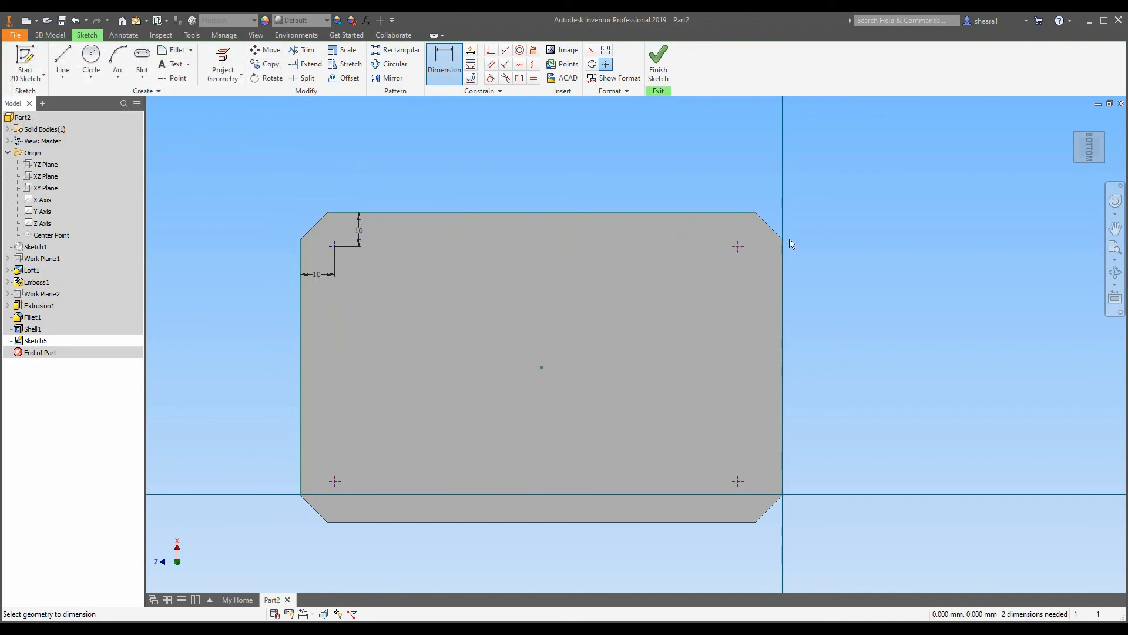
click(445, 77)
click(738, 247)
click(737, 213)
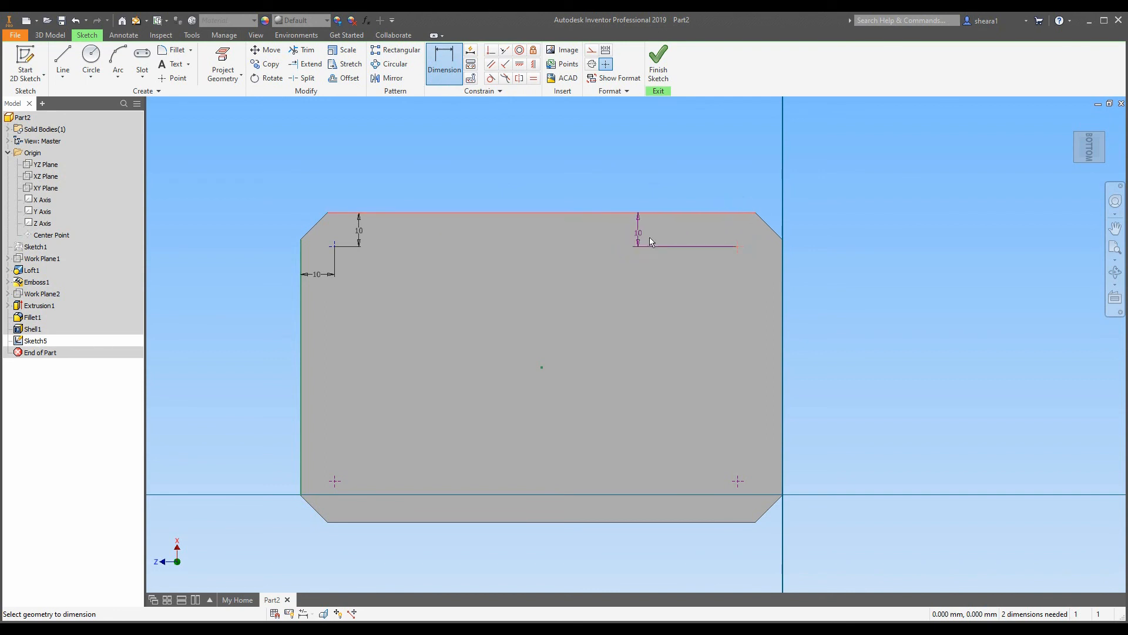
right_drag(670, 234, 754, 218)
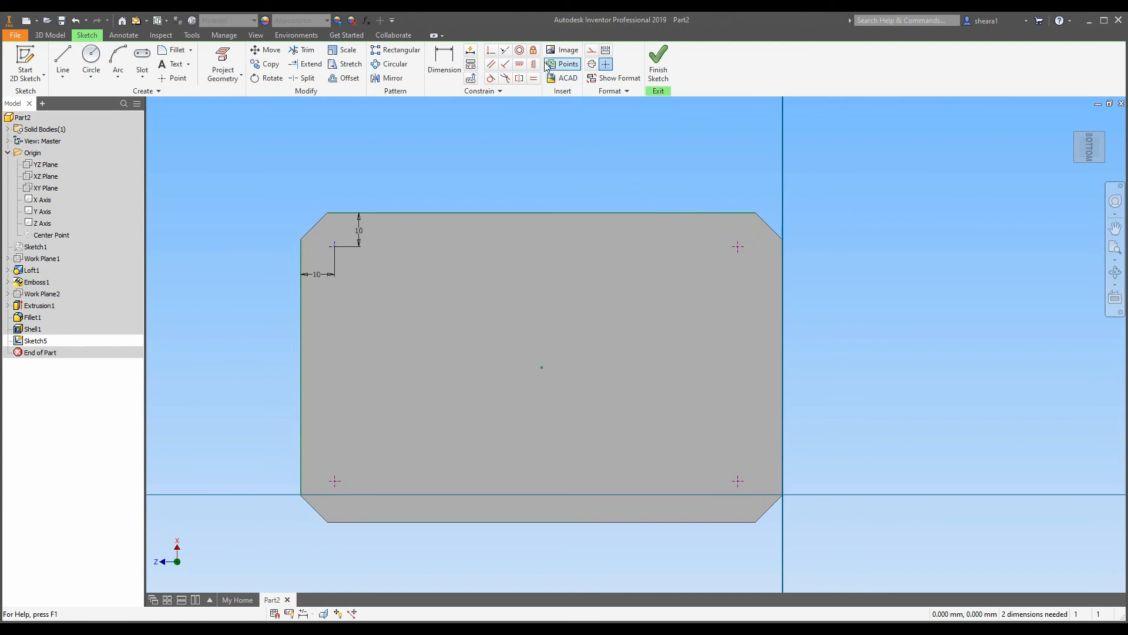
Try dimensioning the upper-right sketch point from the right edge with the linked value =d33, and undo it.
click(445, 59)
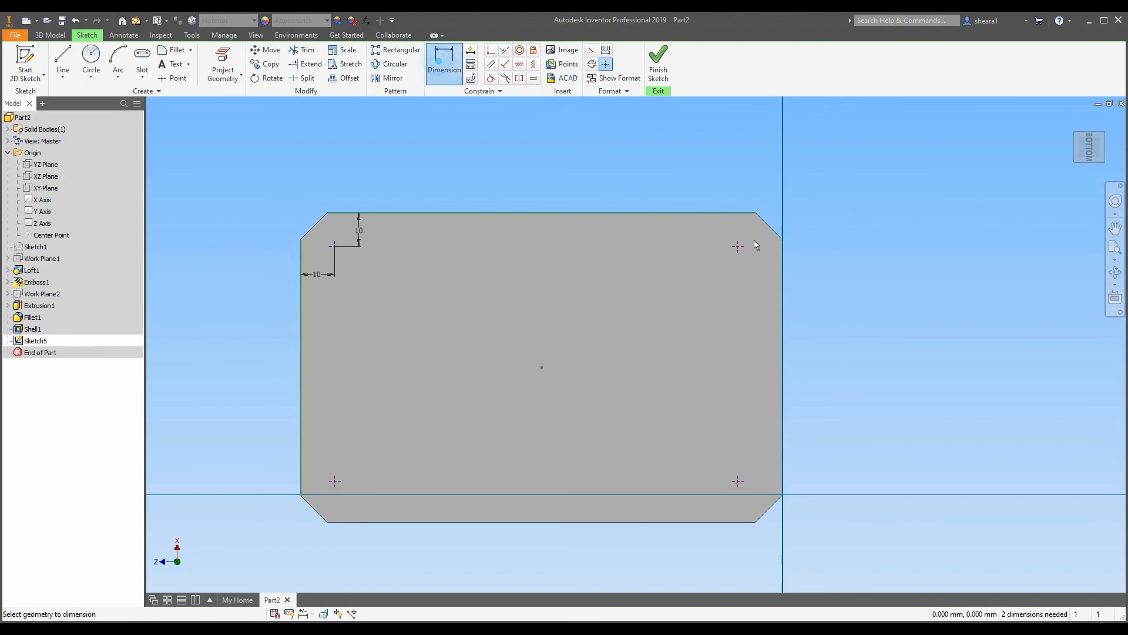
click(781, 269)
click(761, 290)
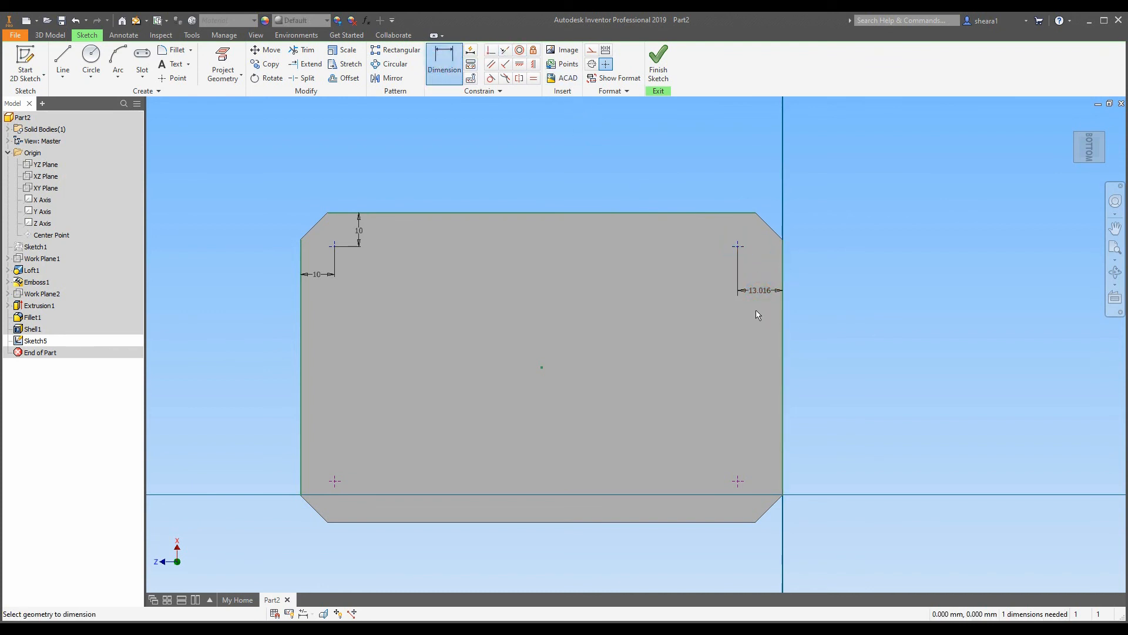
click(760, 290)
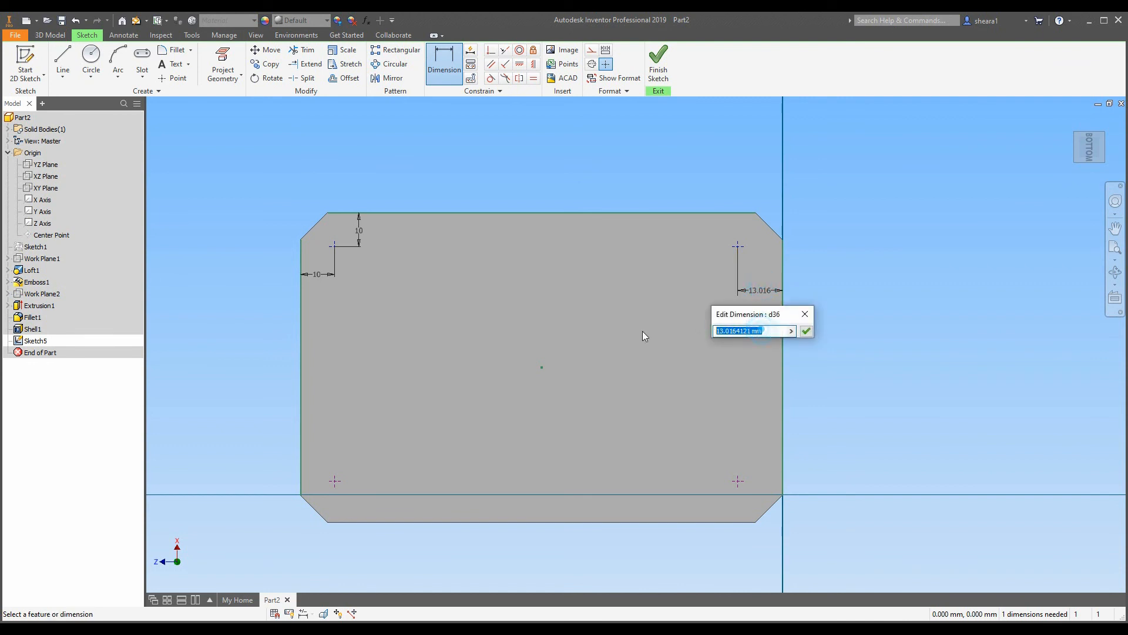
text(=)
click(317, 274)
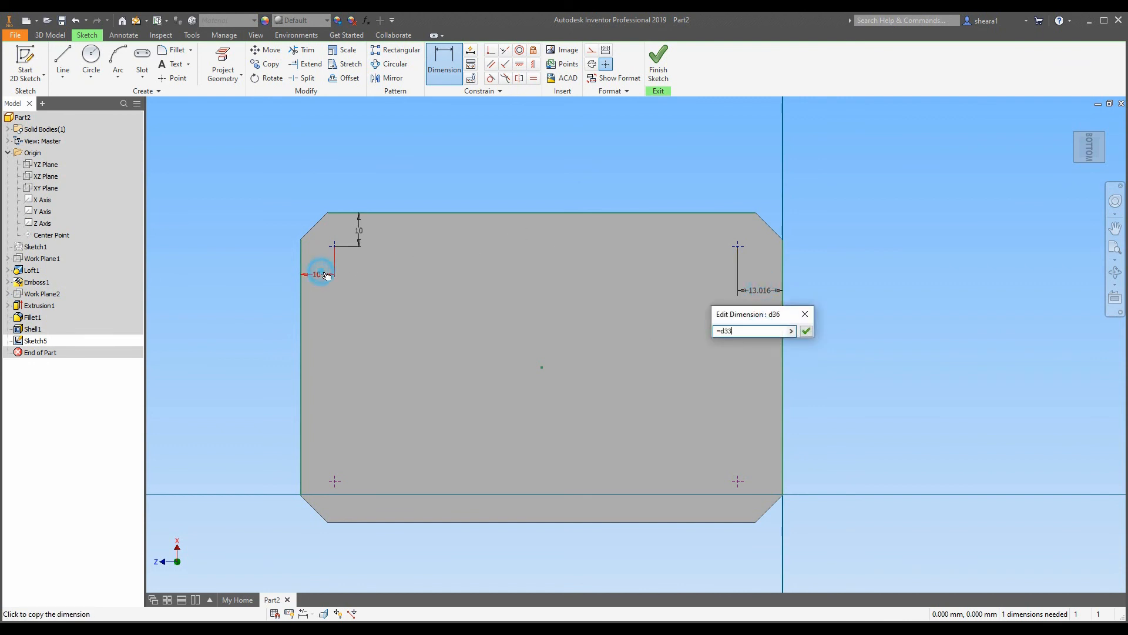
click(806, 331)
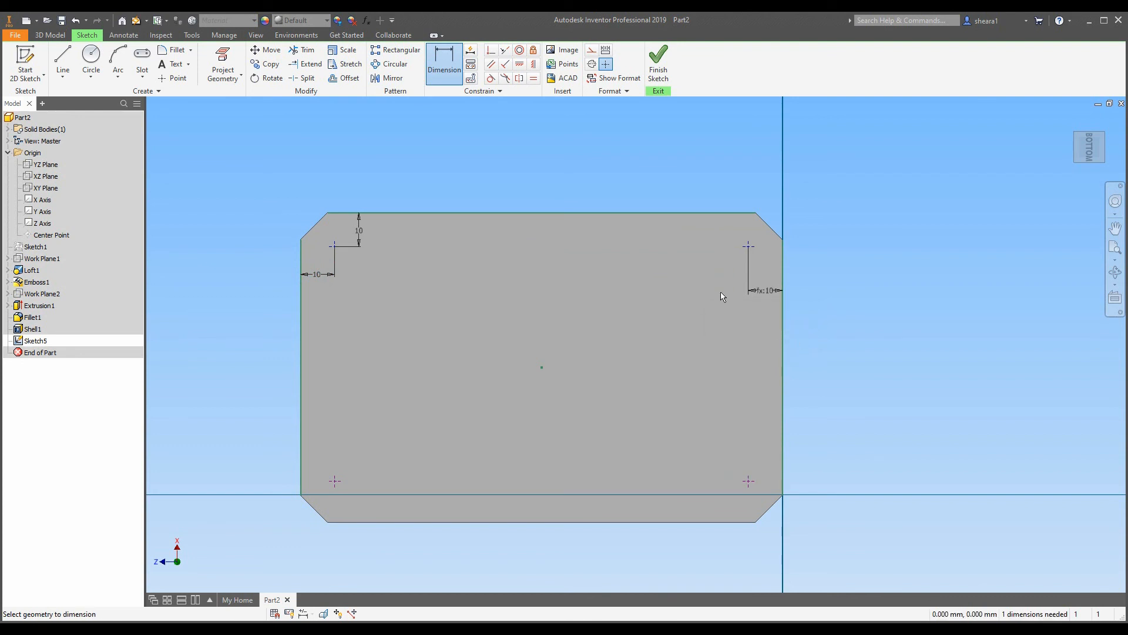
key(Escape)
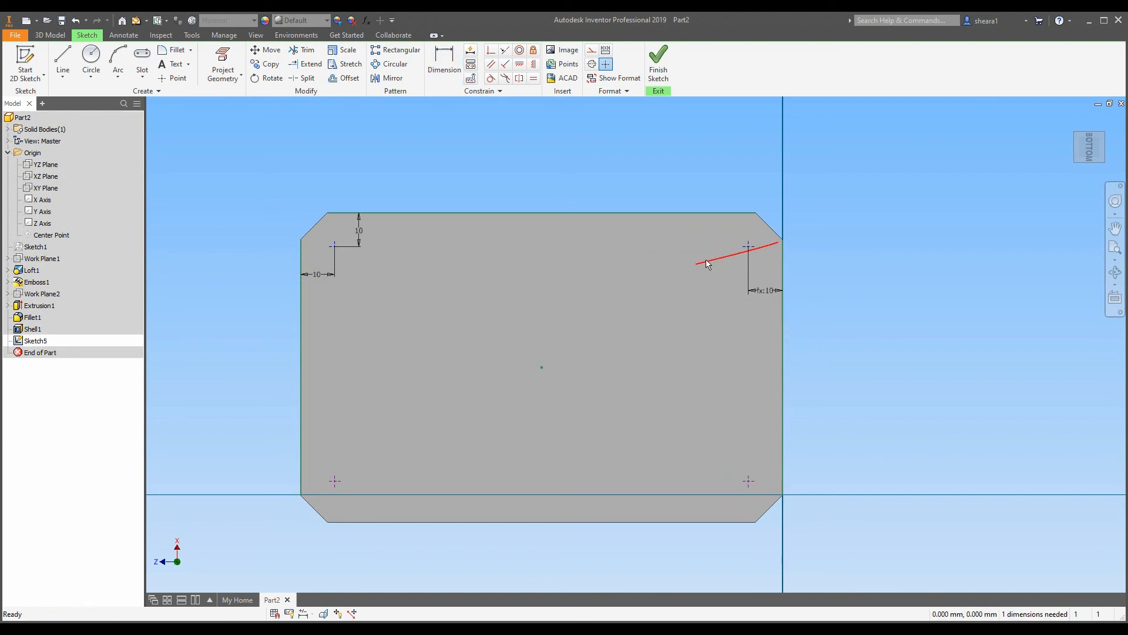
key(ctrl+z)
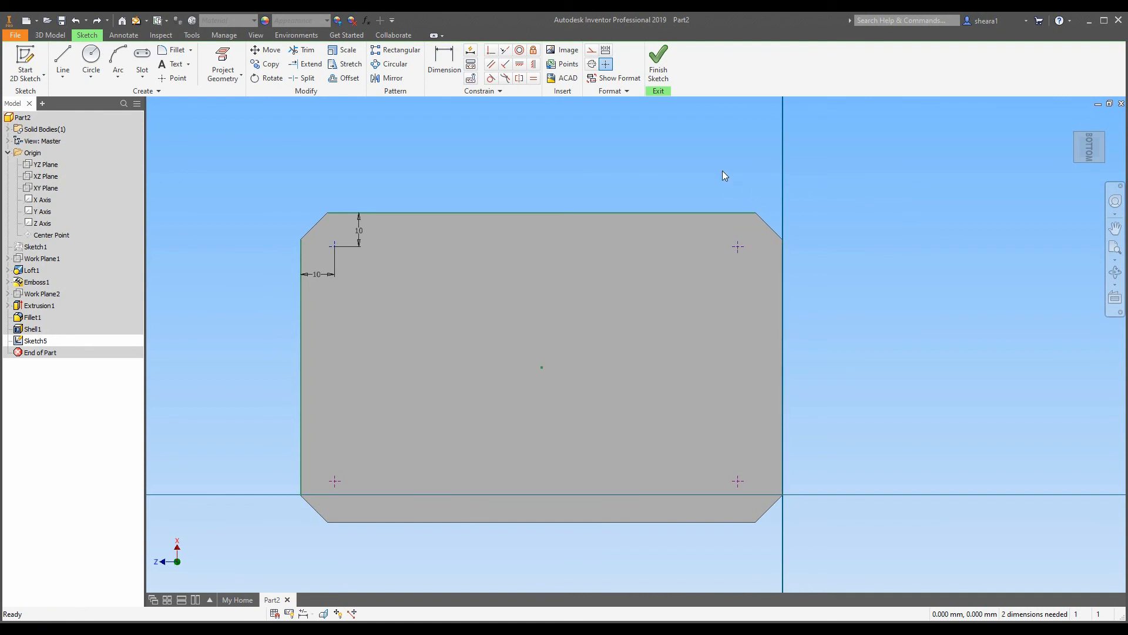
Dimension the upper-right sketch point from the right edge, linking its value to the upper-left point's left-edge dimension (=d33).
key(d)
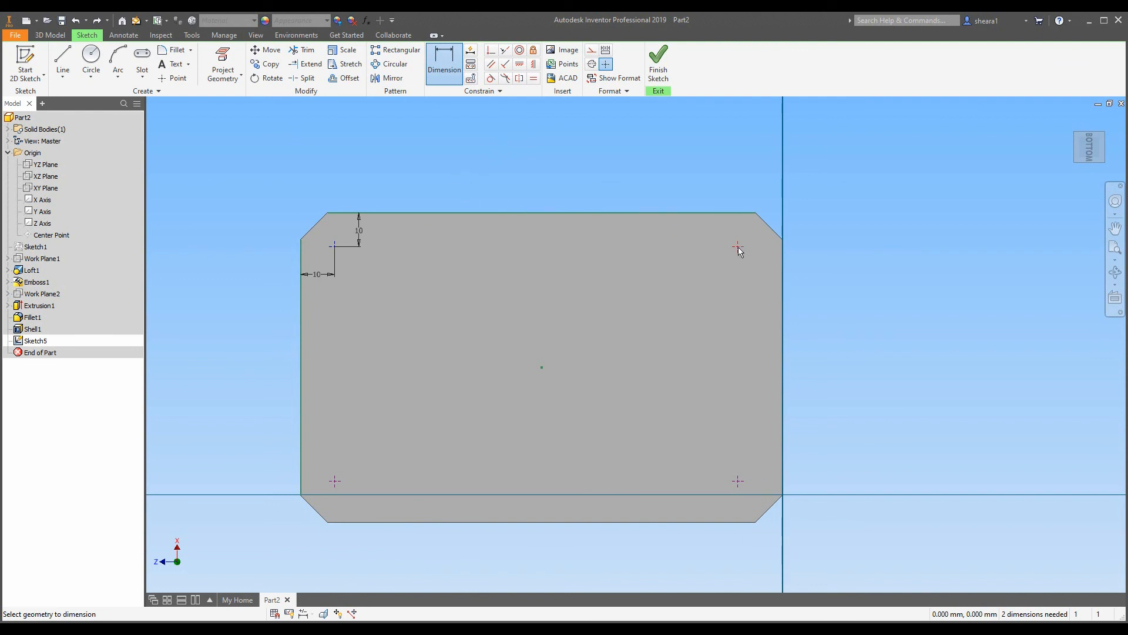
click(784, 267)
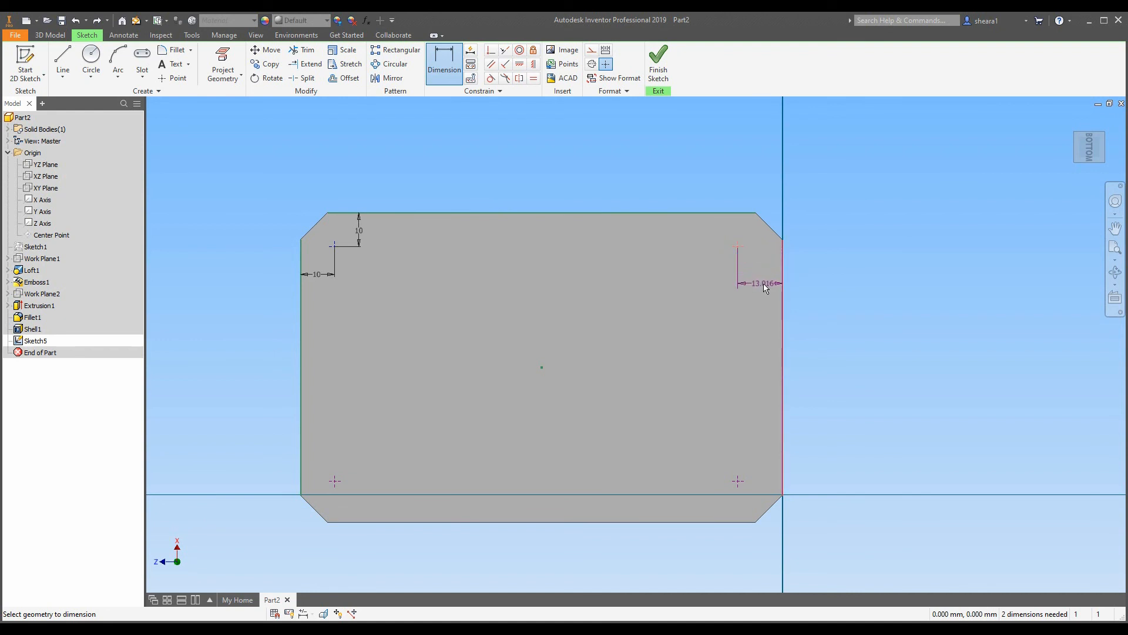
click(761, 282)
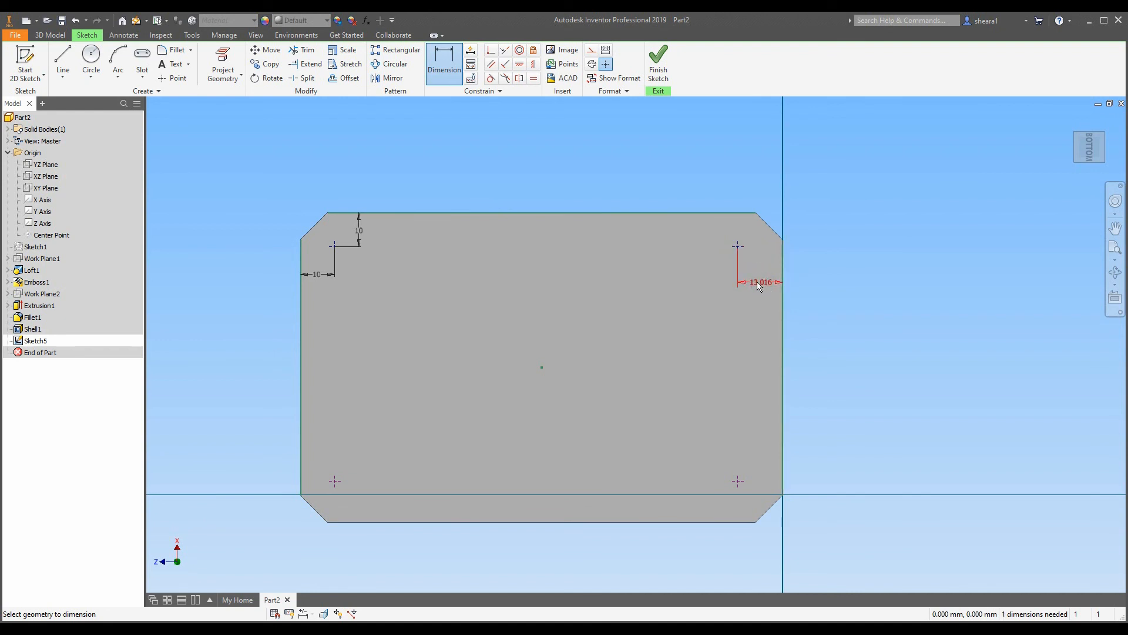
click(758, 284)
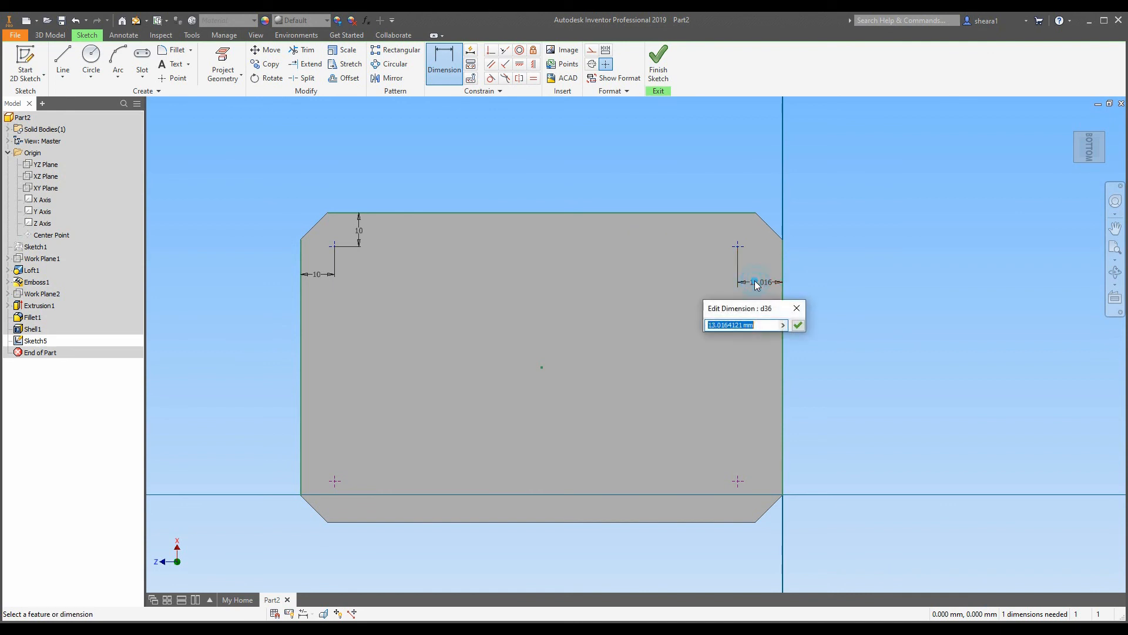
key(BackSpace)
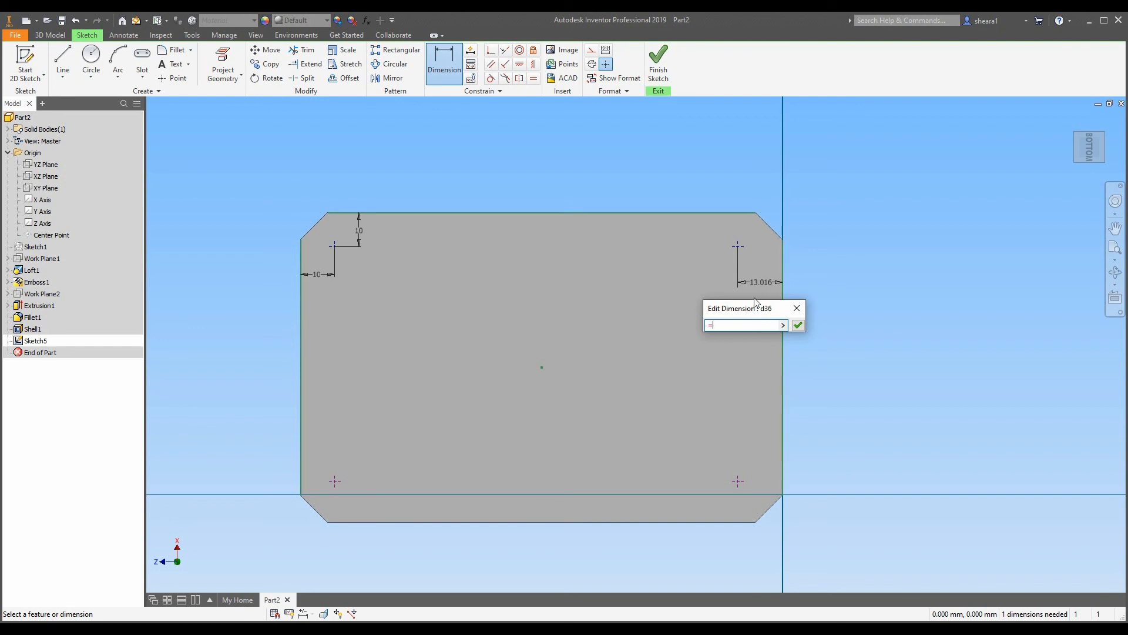
click(315, 274)
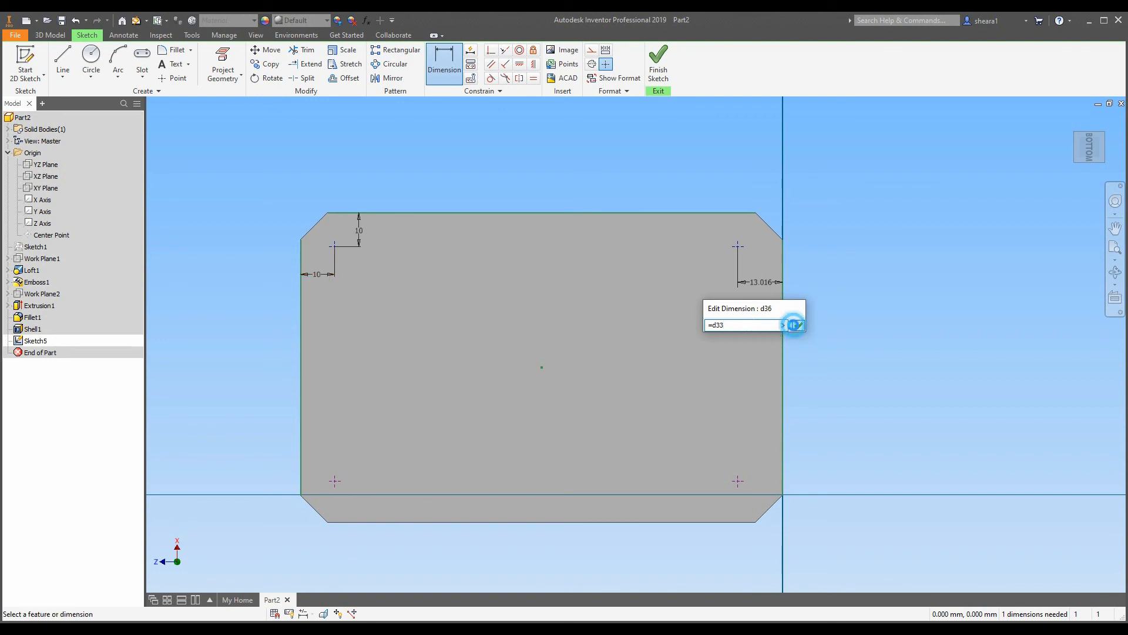
click(797, 327)
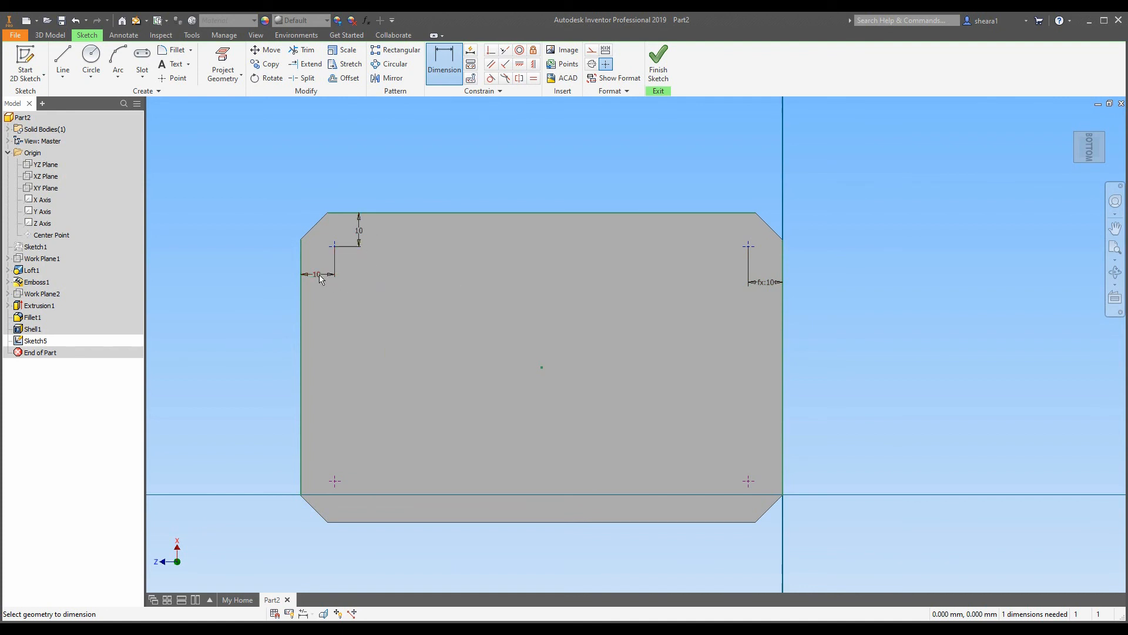
key(Escape)
Set the upper-left sketch point's distances from the left edge and the upper edge to 15 mm each.
double_click(318, 275)
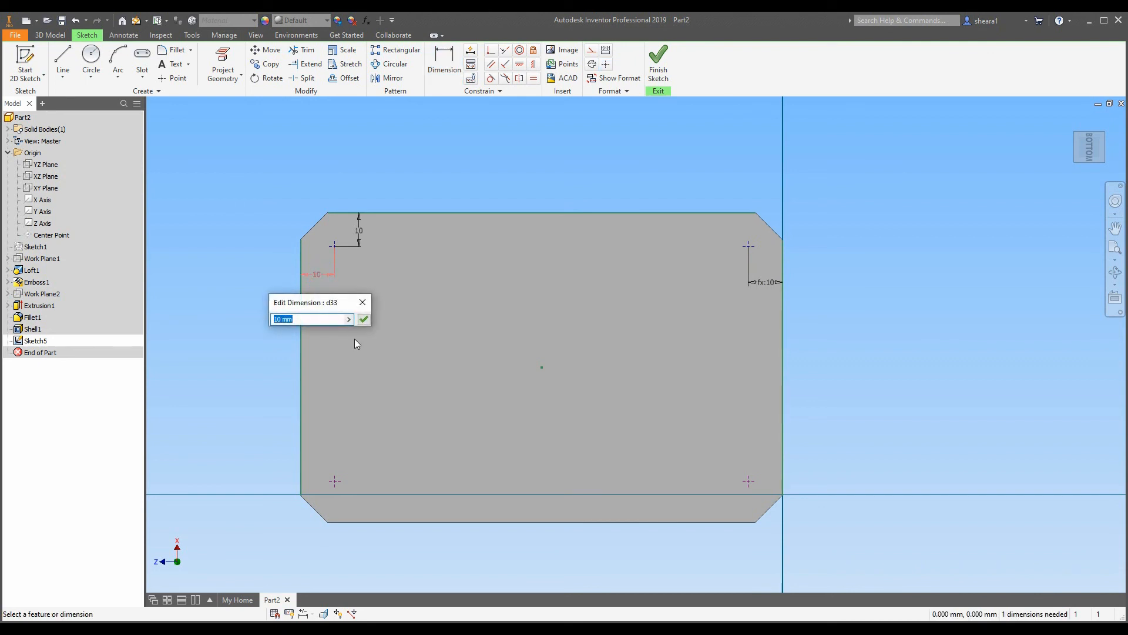
text(15)
key(Return)
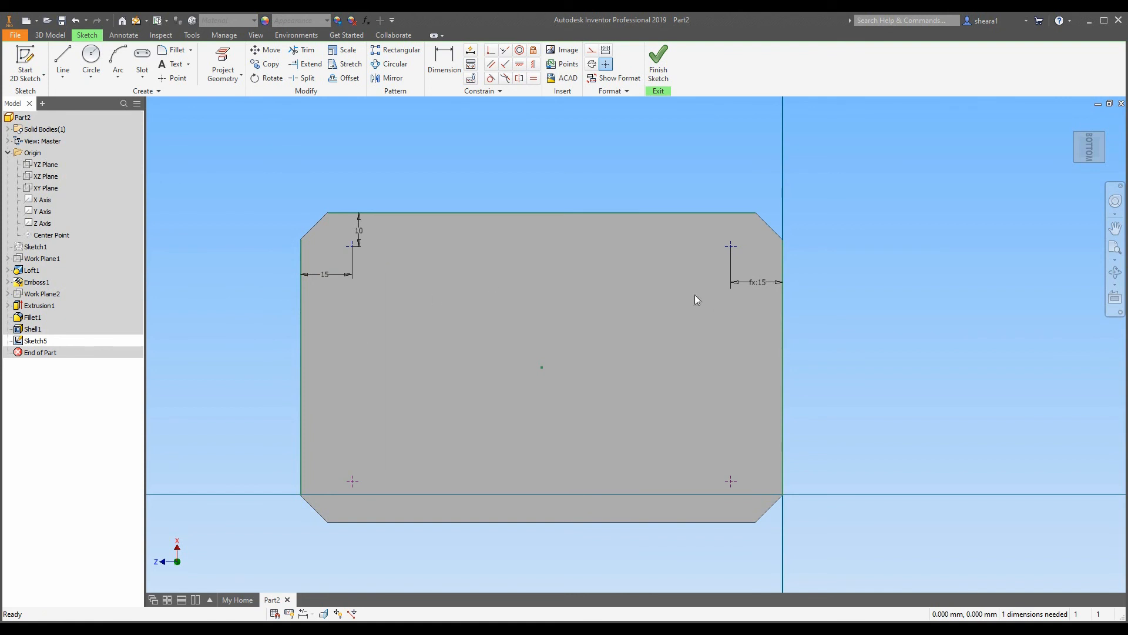
double_click(357, 231)
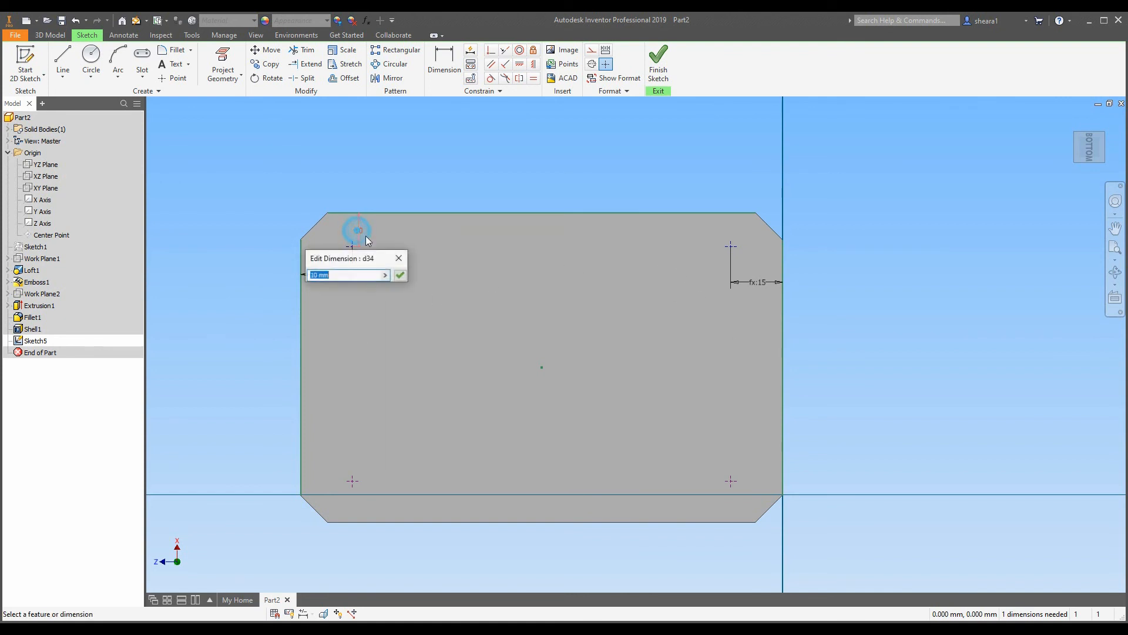
text(15)
key(Return)
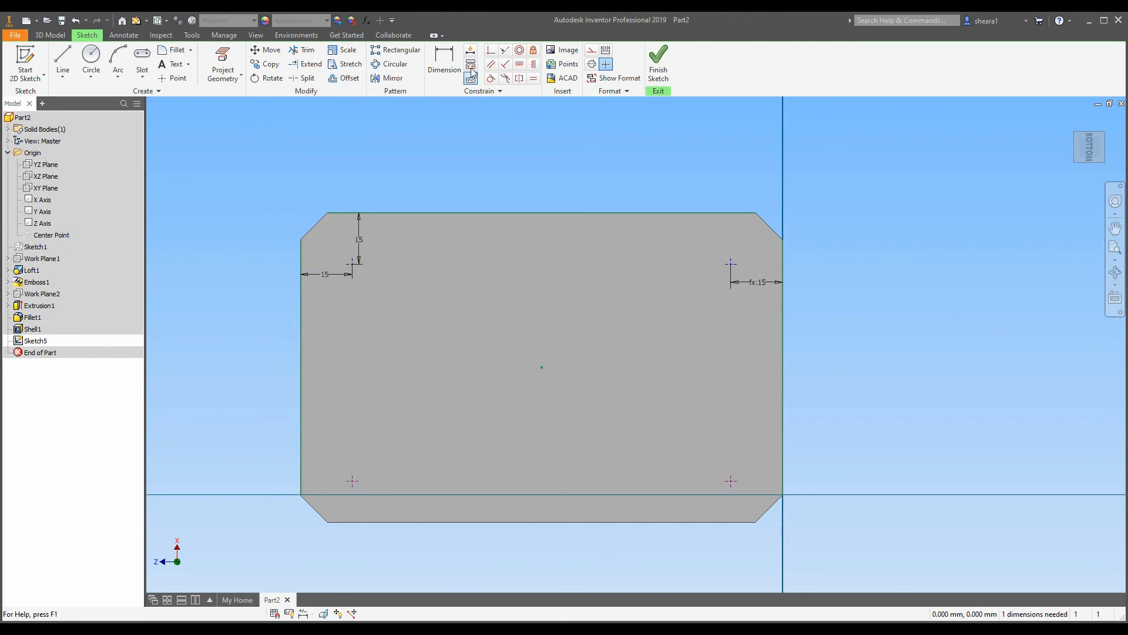
Dimension the lower-left sketch point from the lower edge, linking its value to the upper-left point's upper-edge dimension.
key(d)
click(352, 482)
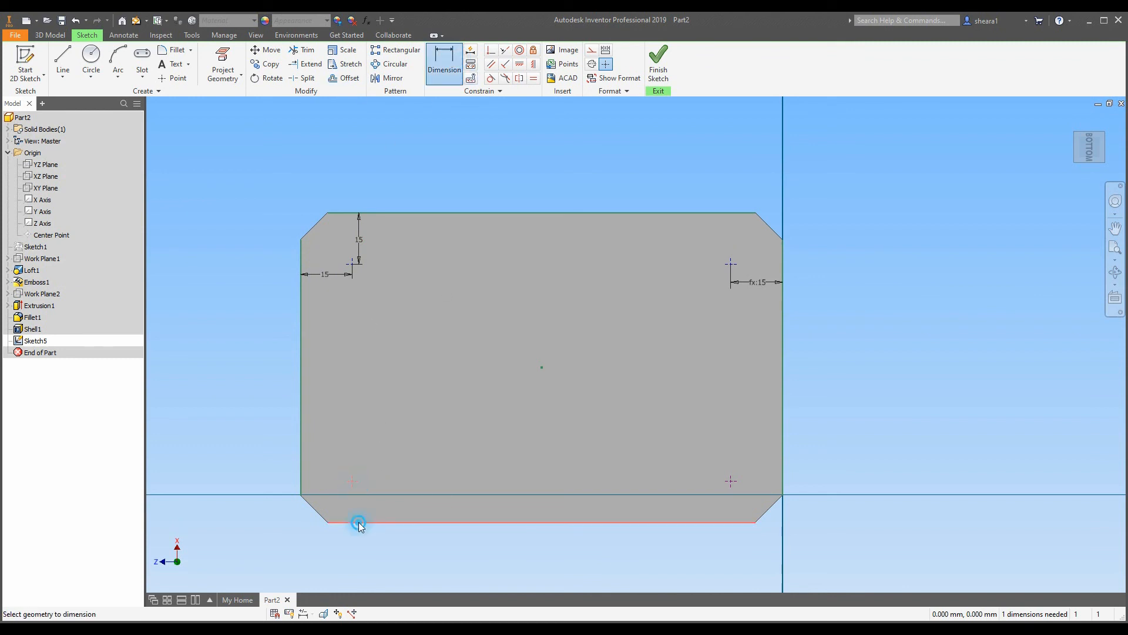
click(358, 522)
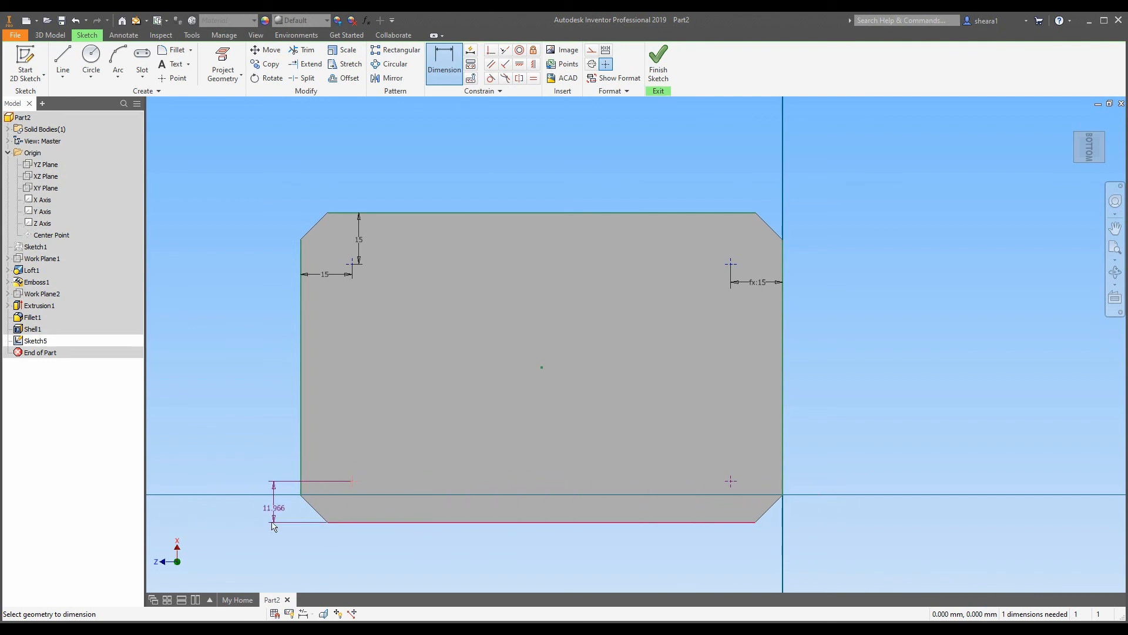
click(266, 505)
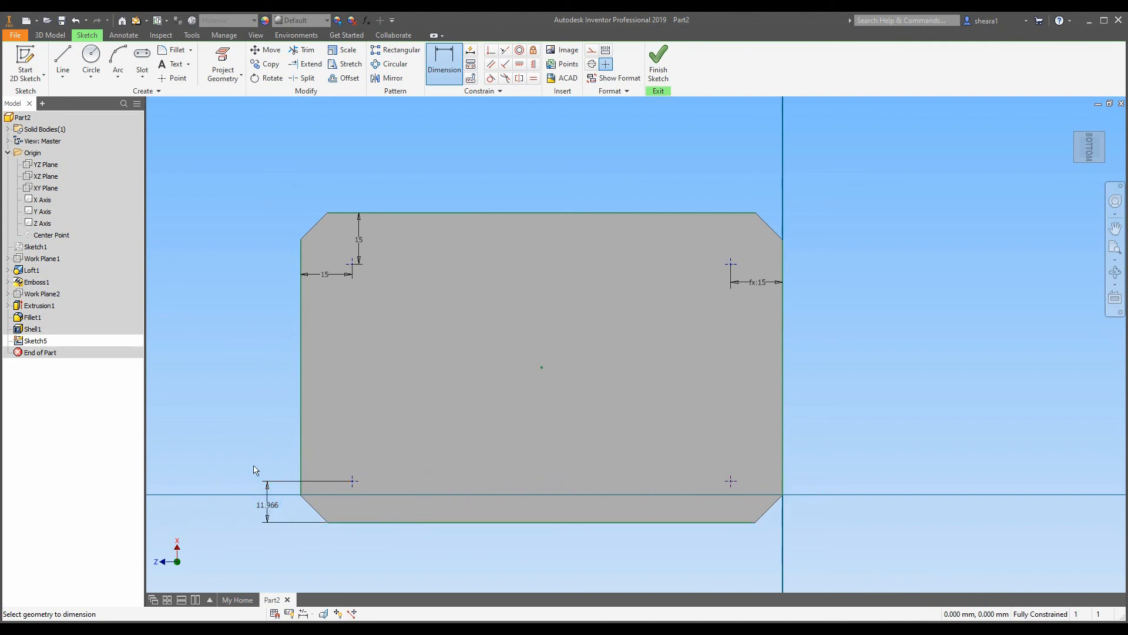
click(268, 508)
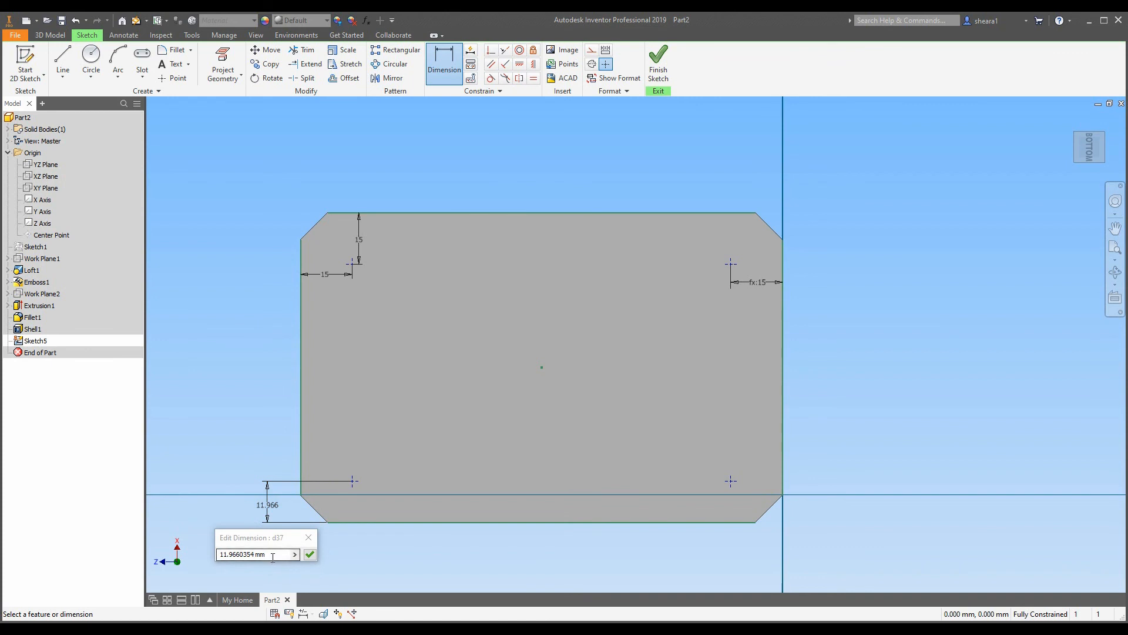
text(=)
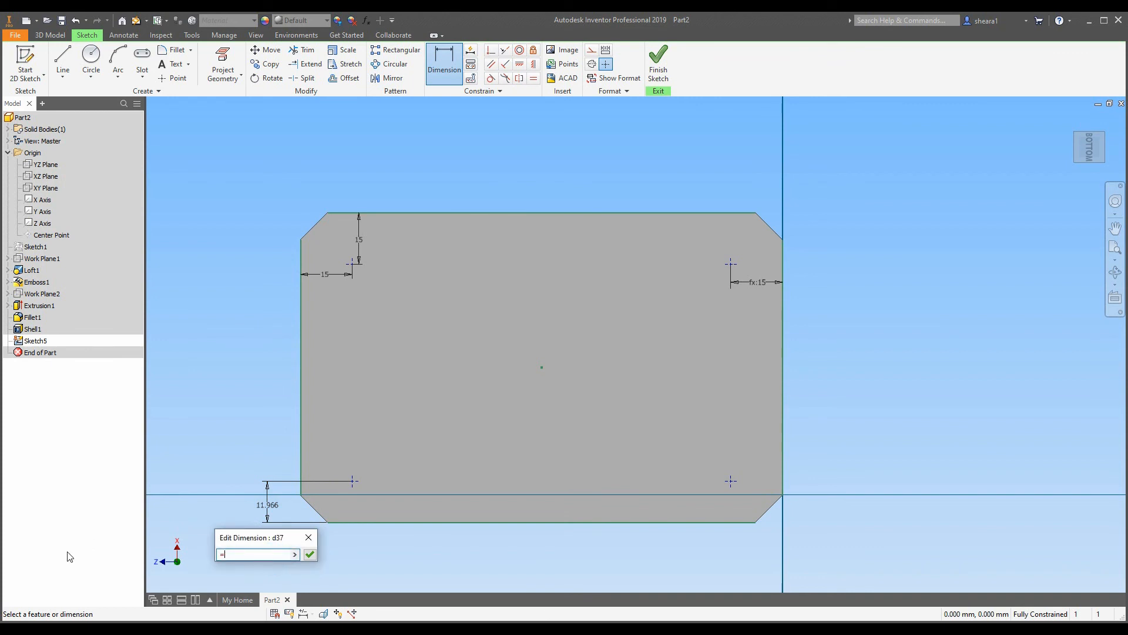
click(359, 239)
click(312, 559)
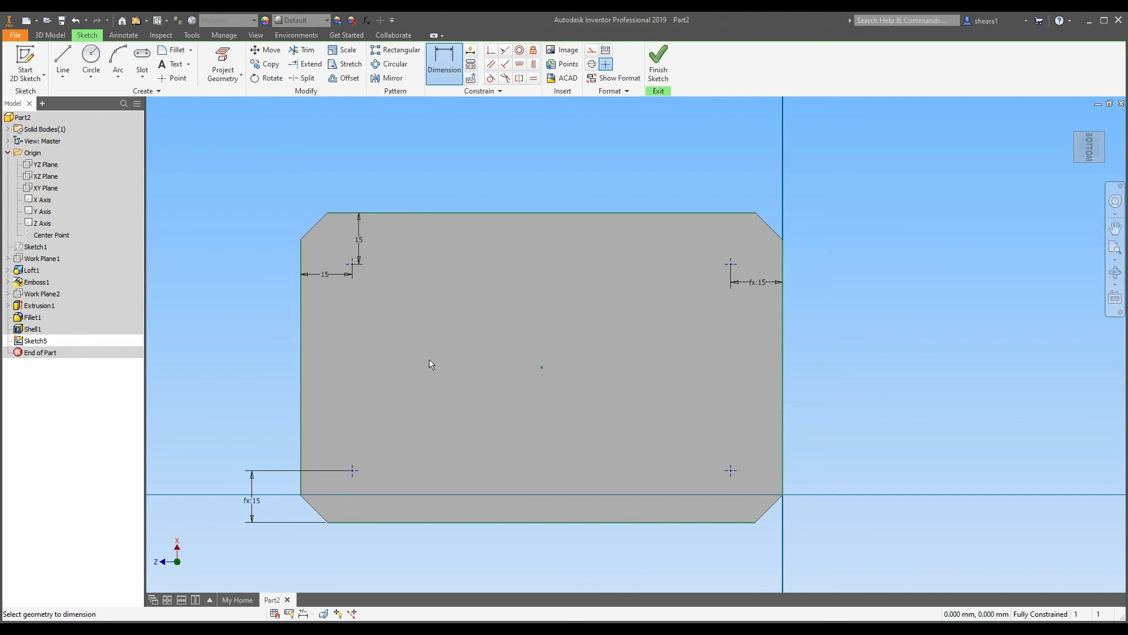
key(Escape)
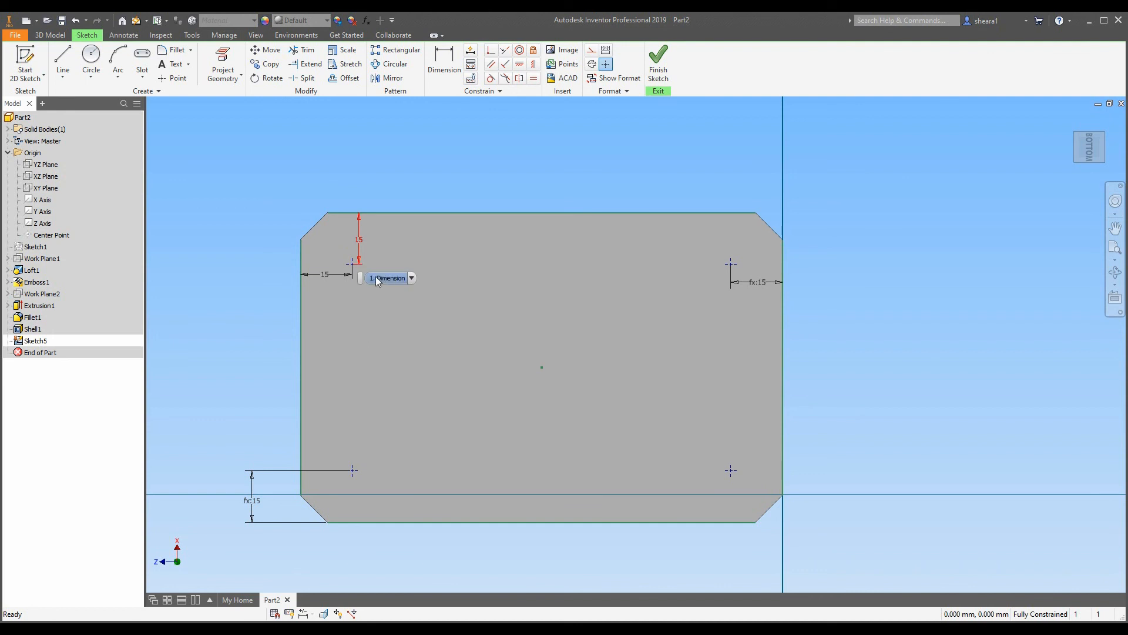
Set the upper-left sketch point's distances from the upper edge and the left edge to 10 mm each.
double_click(359, 240)
text(10)
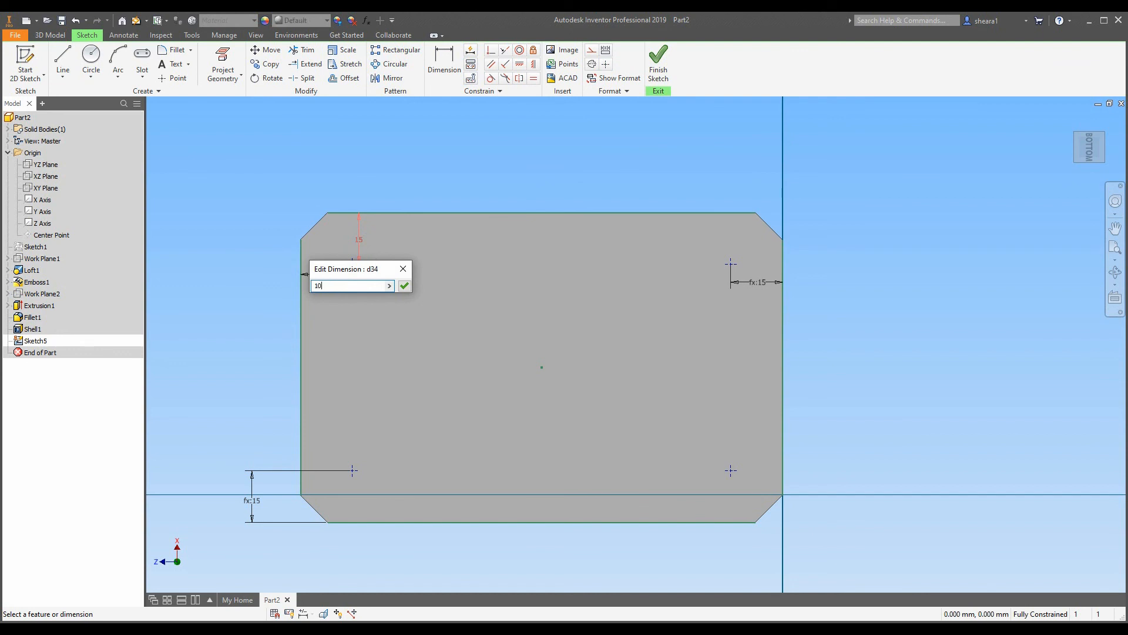
key(Return)
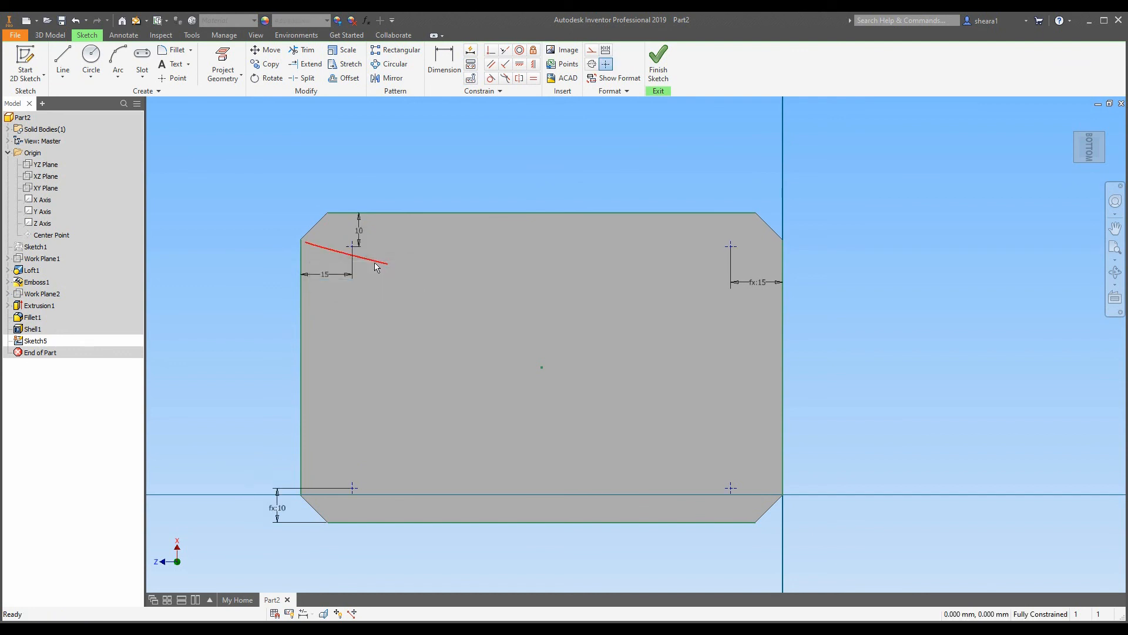
click(325, 275)
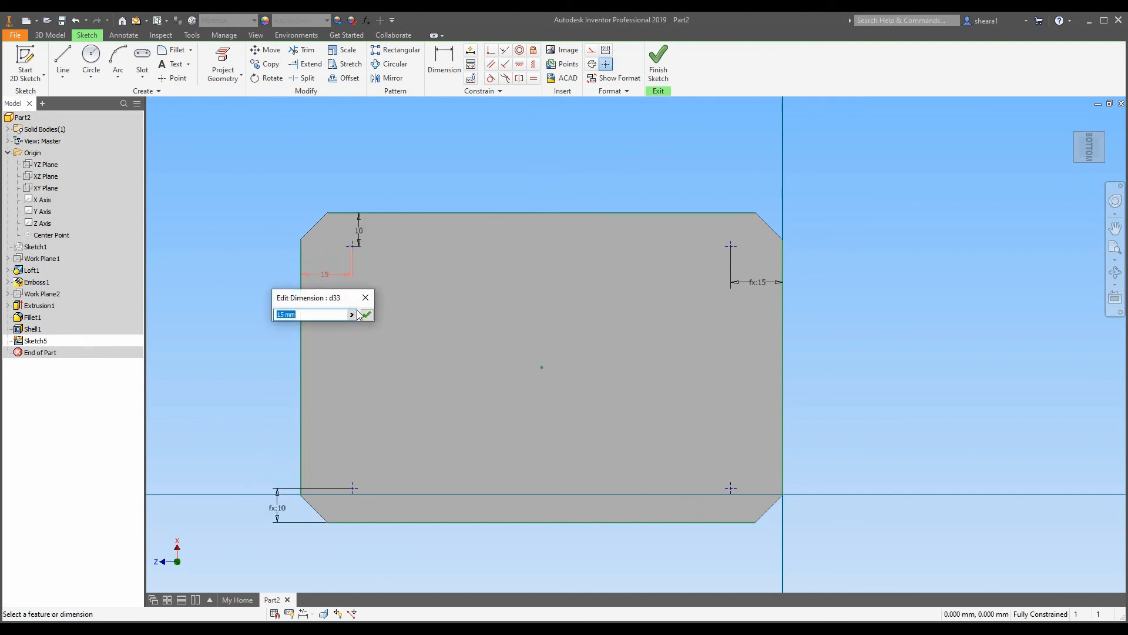
text(10)
key(Return)
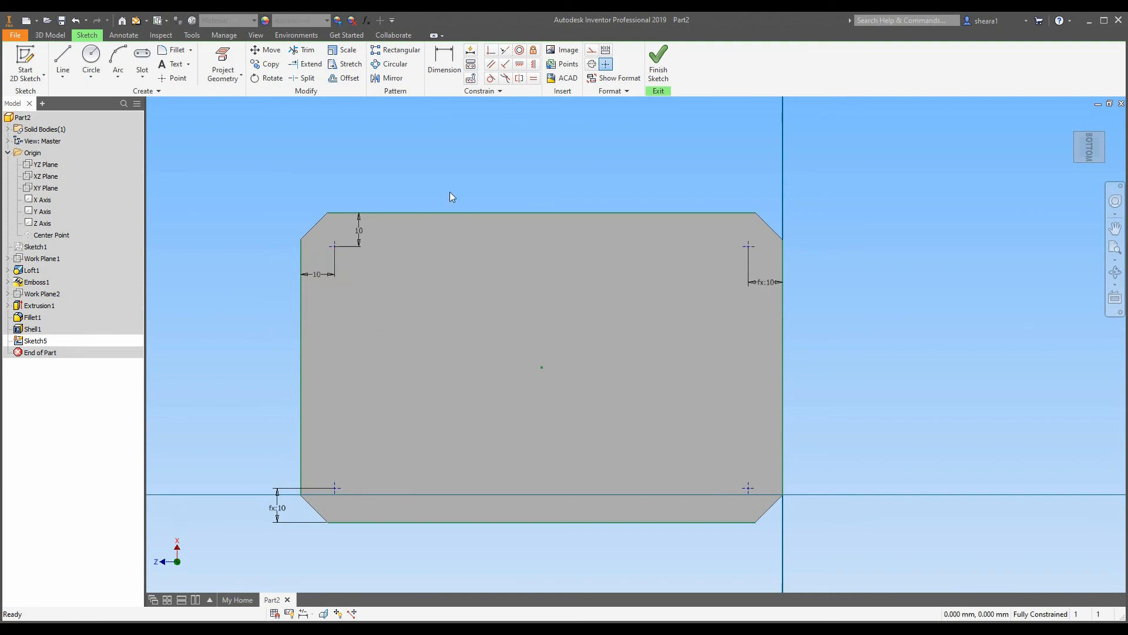
Finish the sketch and start a Hole feature on its four corner points.
click(659, 66)
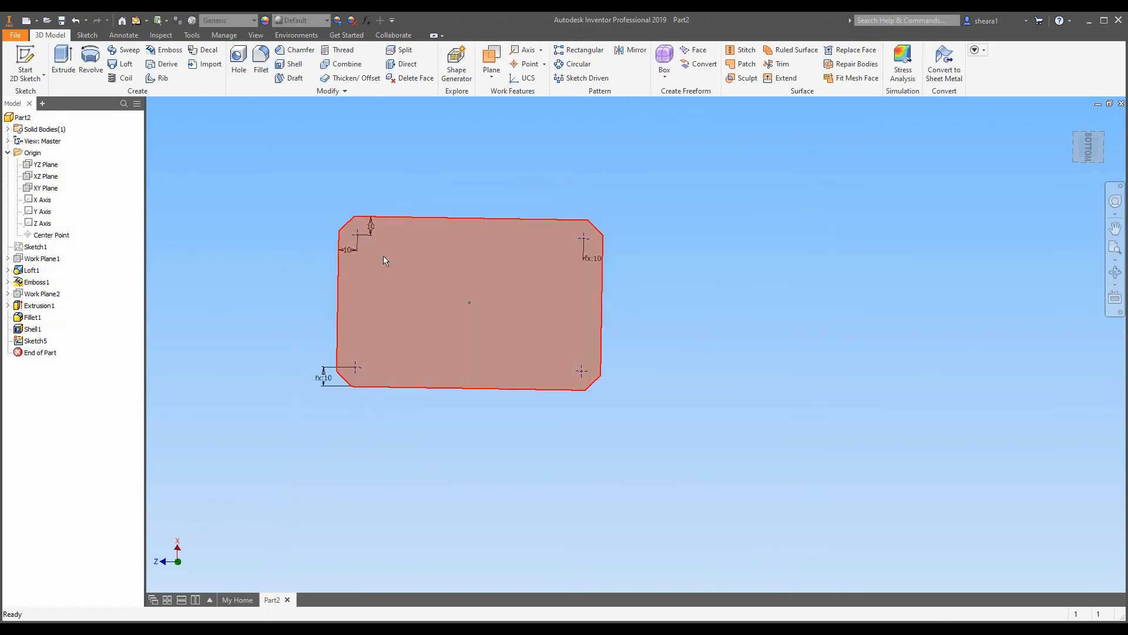
shift+middle_drag(393, 263, 413, 285)
scroll(386, 255, down, 4)
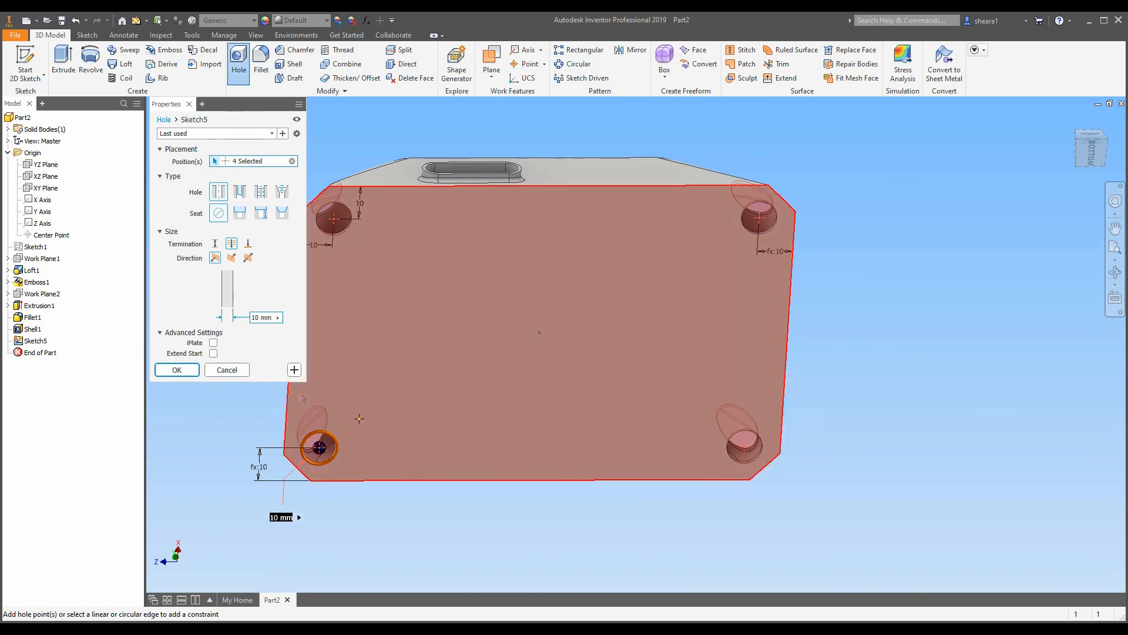
Set the holes' termination to end at a surface and pick the shell's inner floor face.
mouse_move(392, 355)
shift+middle_down()
mouse_move(411, 441)
mouse_move(438, 491)
mouse_move(423, 403)
mouse_move(380, 433)
mouse_move(372, 421)
mouse_move(377, 395)
mouse_move(404, 396)
mouse_move(403, 359)
mouse_move(377, 390)
mouse_move(251, 285)
shift+middle_up()
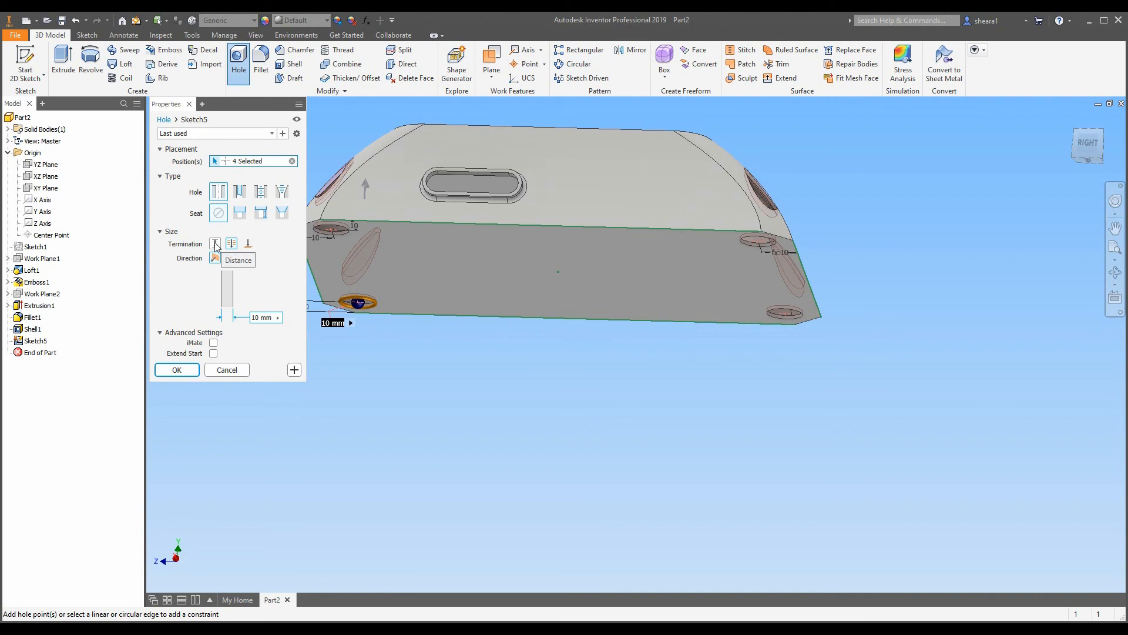
click(248, 244)
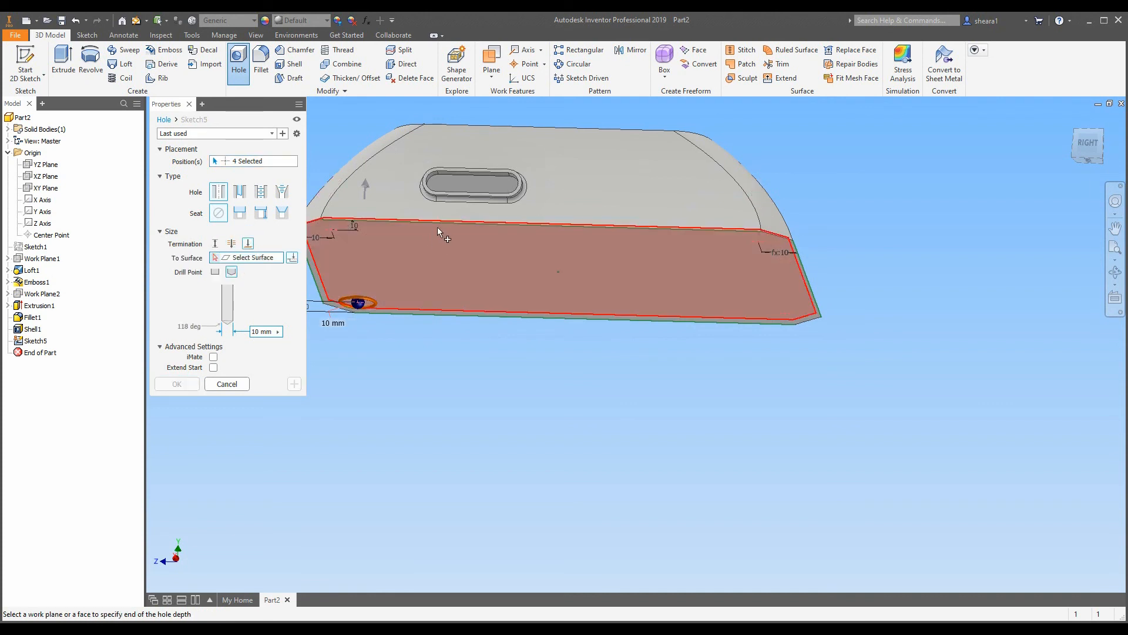
shift+middle_drag(439, 228, 451, 263)
click(480, 216)
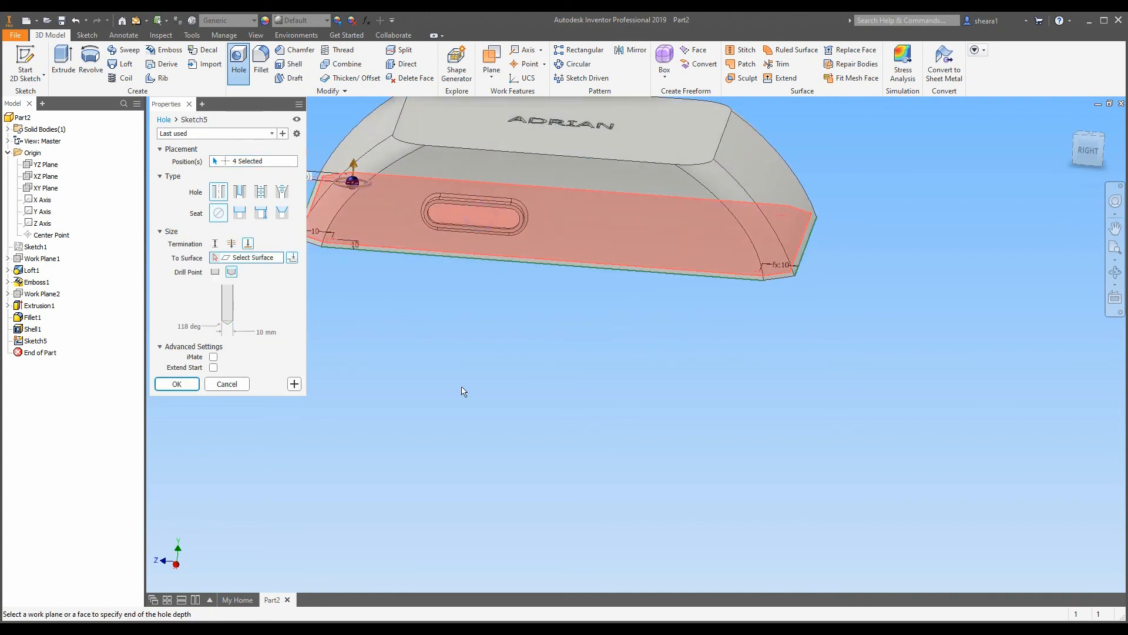
Examine the hole previews at the bottom face's corners from several angles to check their depth through the floor.
scroll(359, 247, down, 3)
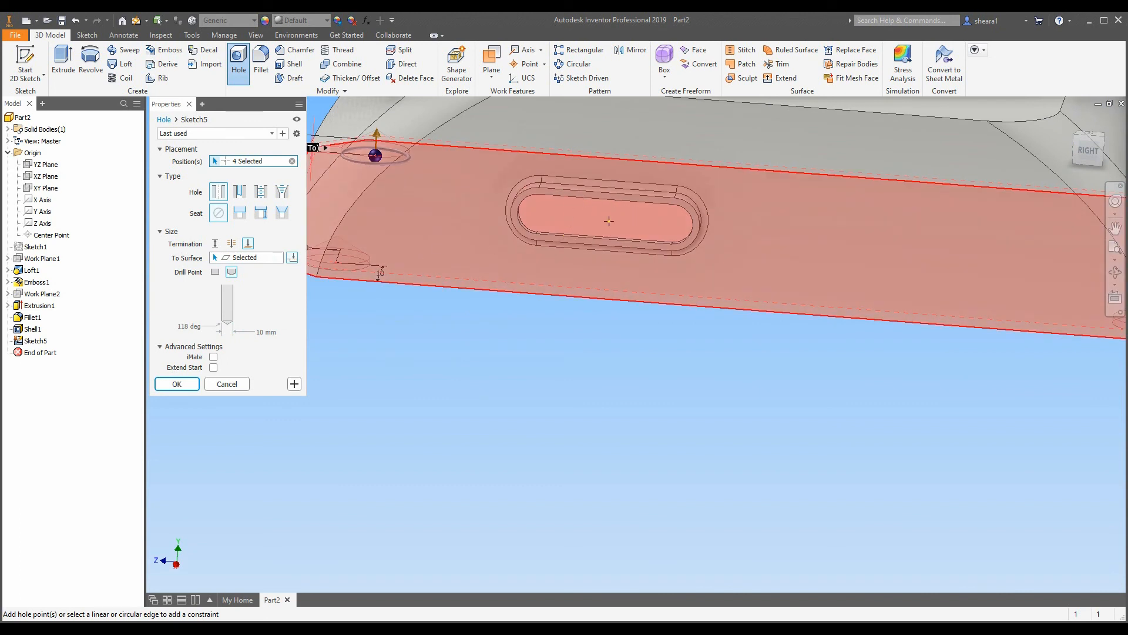
shift+middle_drag(499, 254, 495, 246)
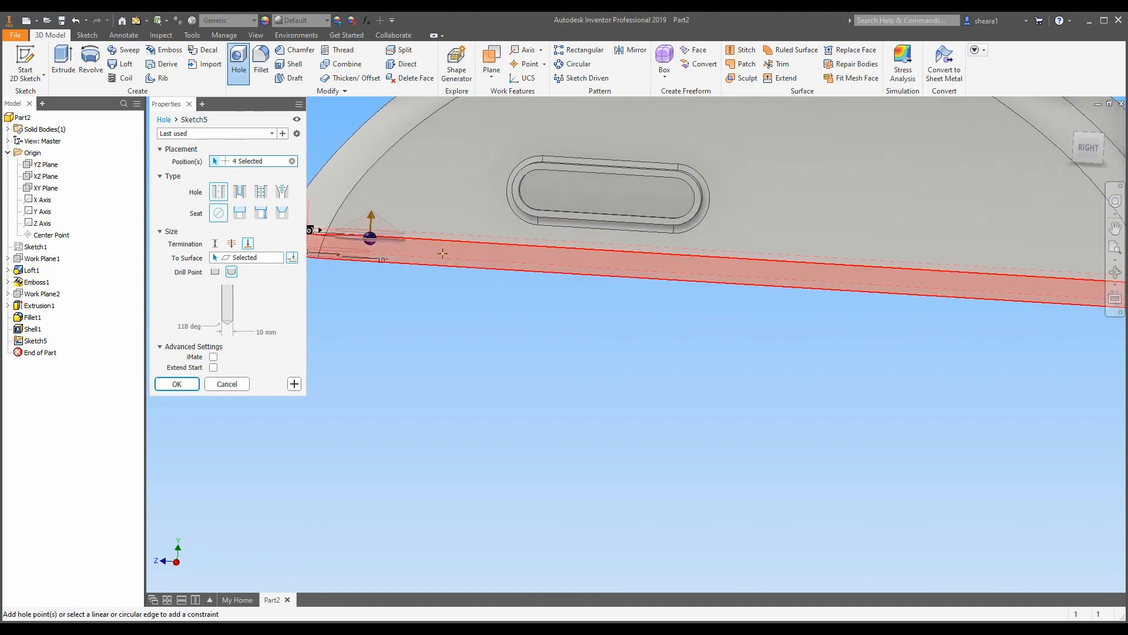
shift+middle_drag(559, 264, 458, 213)
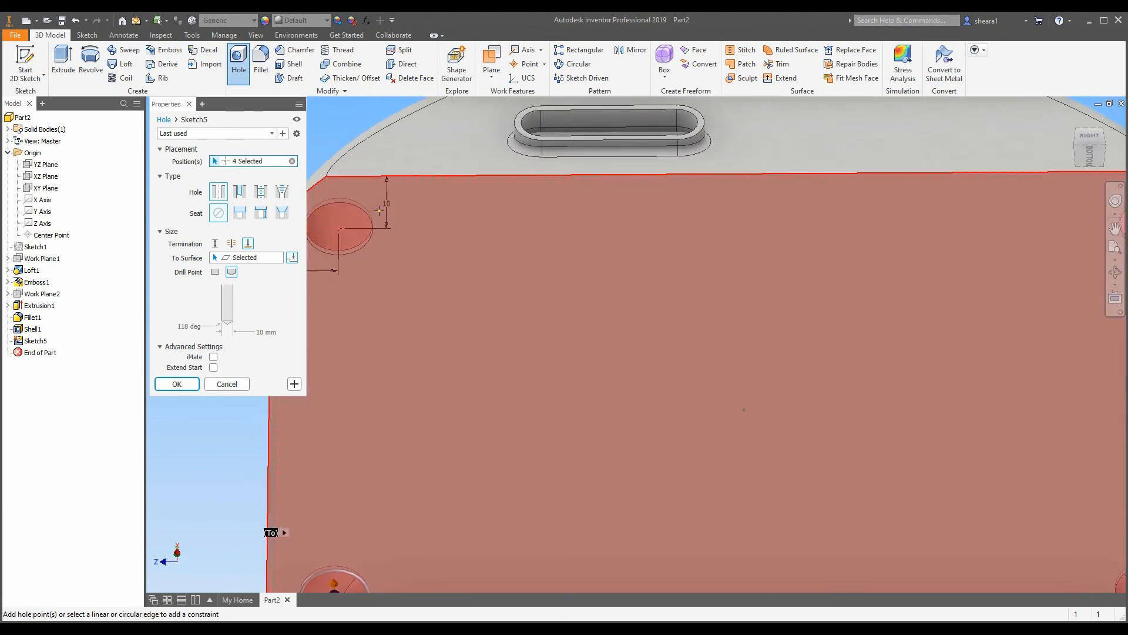
scroll(344, 230, down, 3)
scroll(341, 231, up, 6)
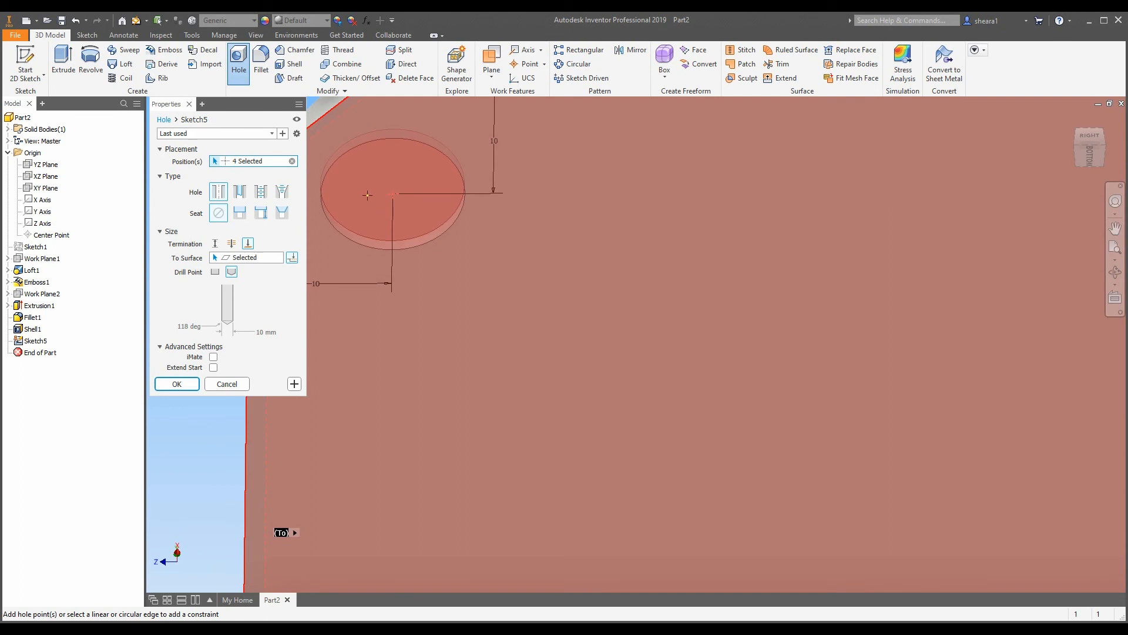
shift+middle_drag(380, 180, 377, 209)
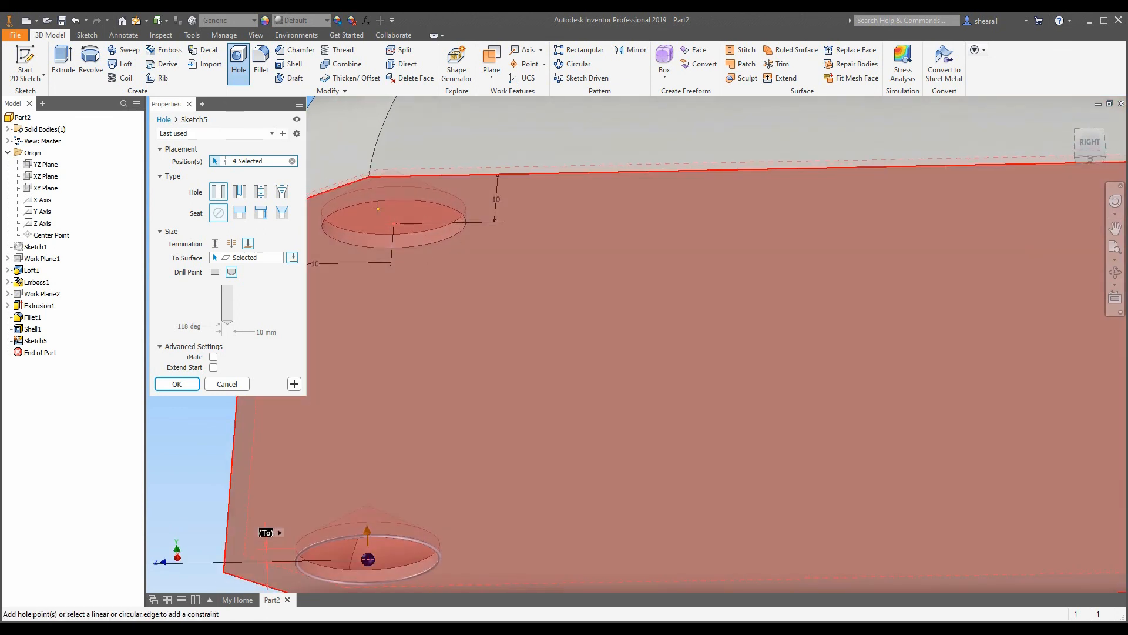
scroll(455, 241, down, 3)
scroll(426, 228, up, 3)
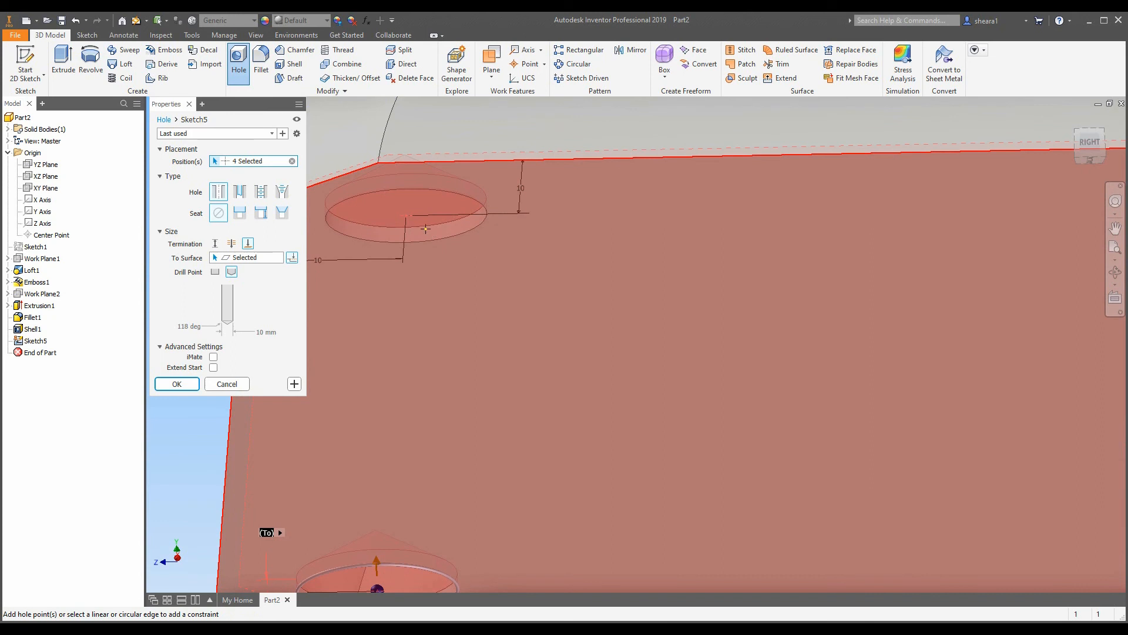
mouse_move(426, 229)
shift+middle_down()
mouse_move(415, 218)
mouse_move(411, 238)
shift+middle_up()
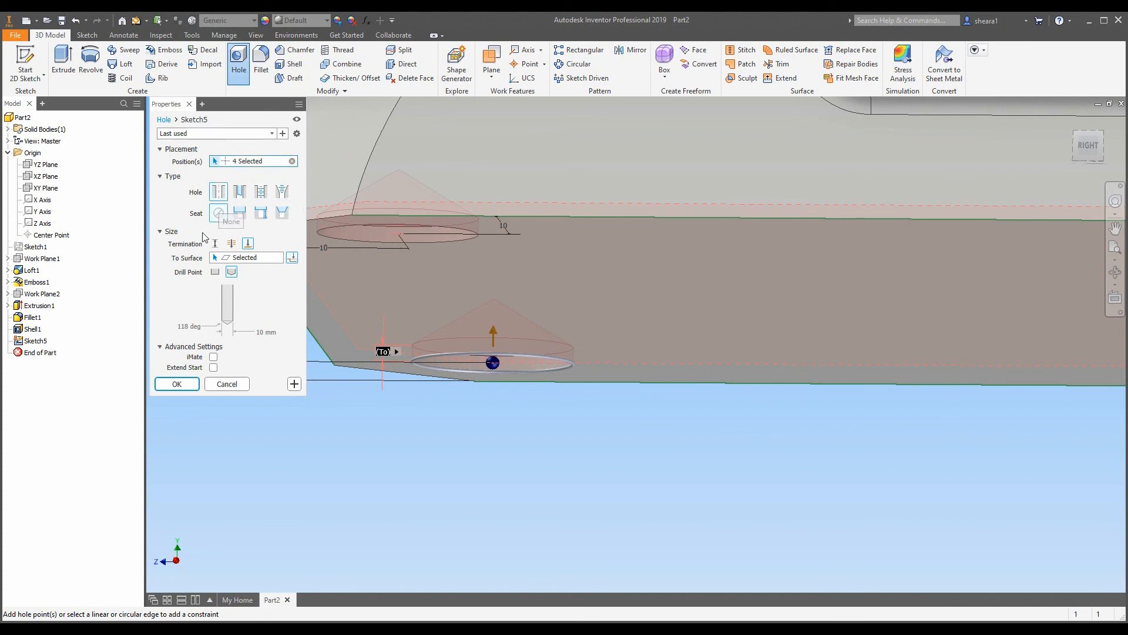
Make the four holes tapped, with the ANSI Metric M Profile thread type.
click(222, 194)
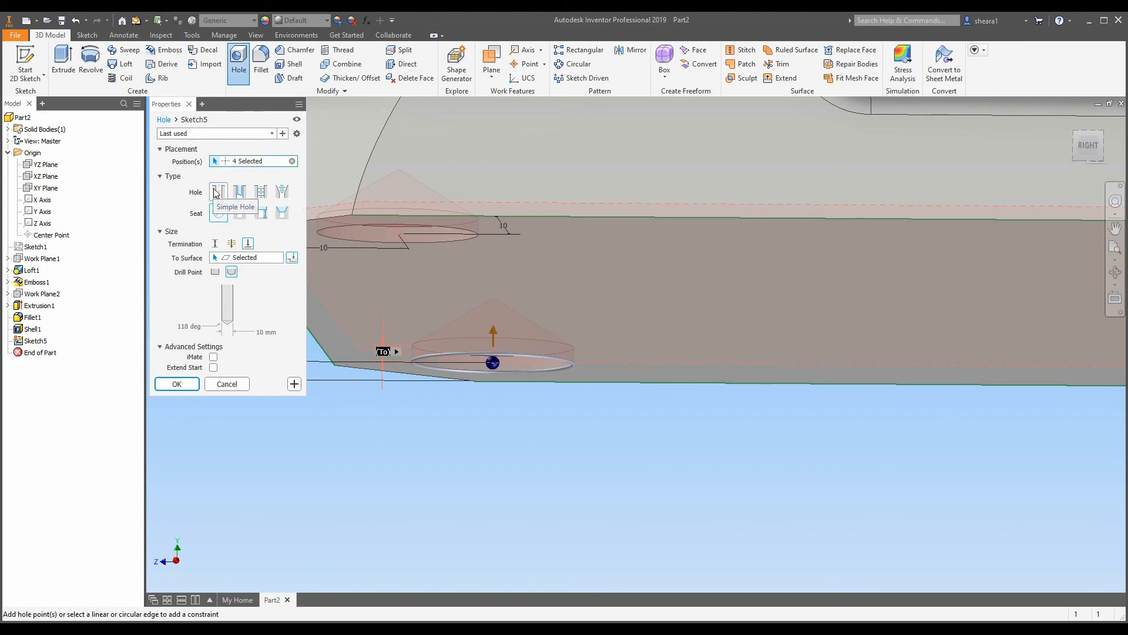
click(262, 193)
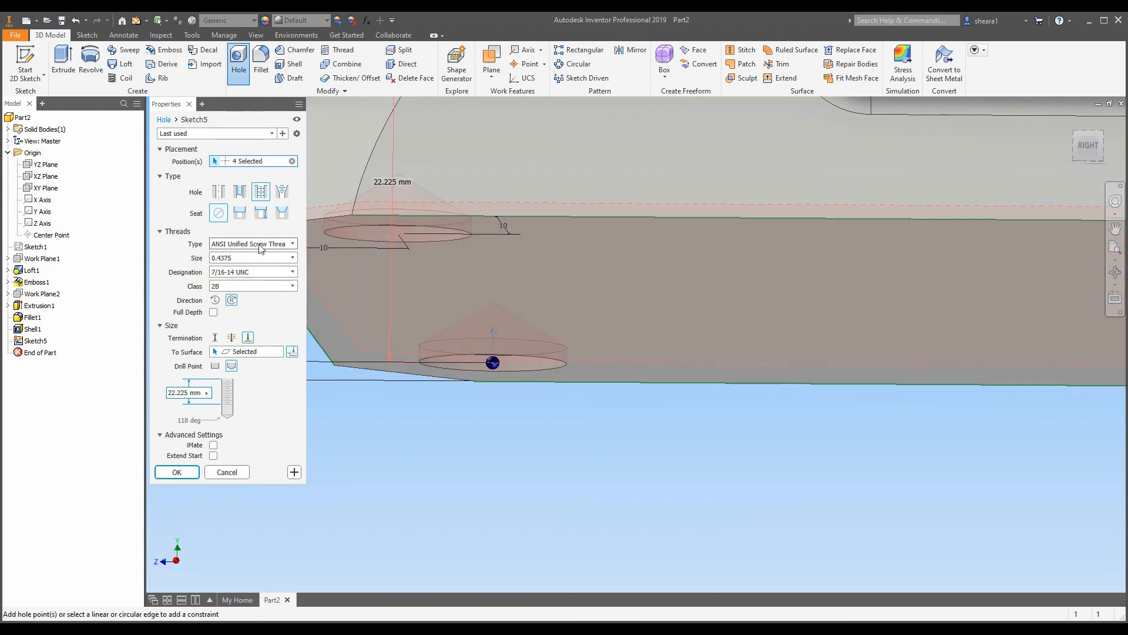
click(288, 243)
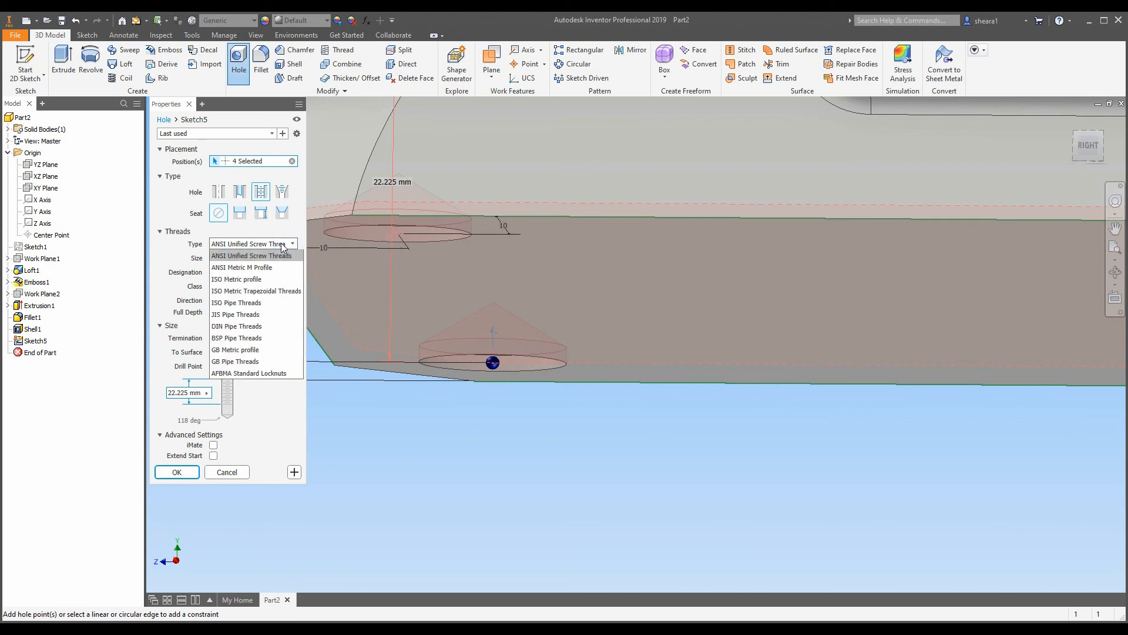
click(262, 268)
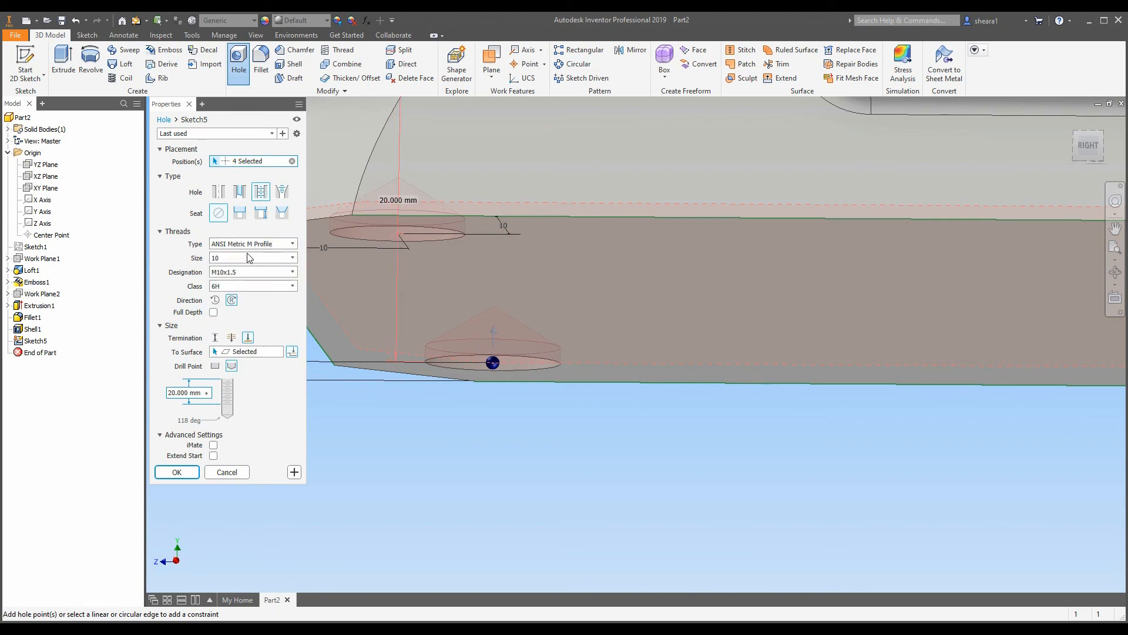
click(287, 261)
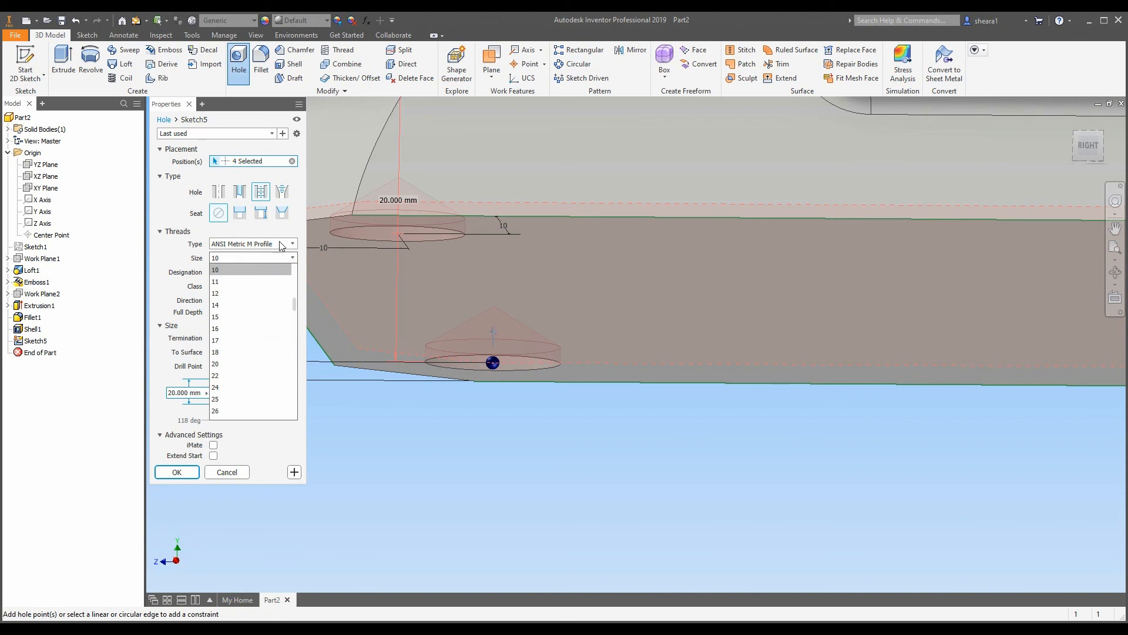
click(282, 241)
click(280, 245)
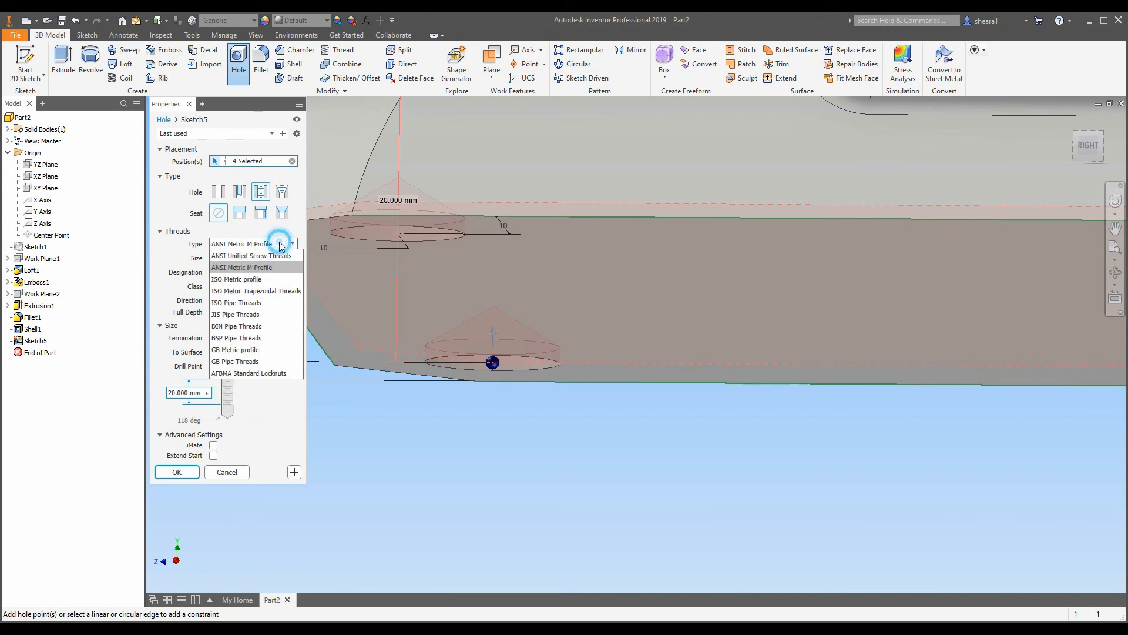
click(229, 246)
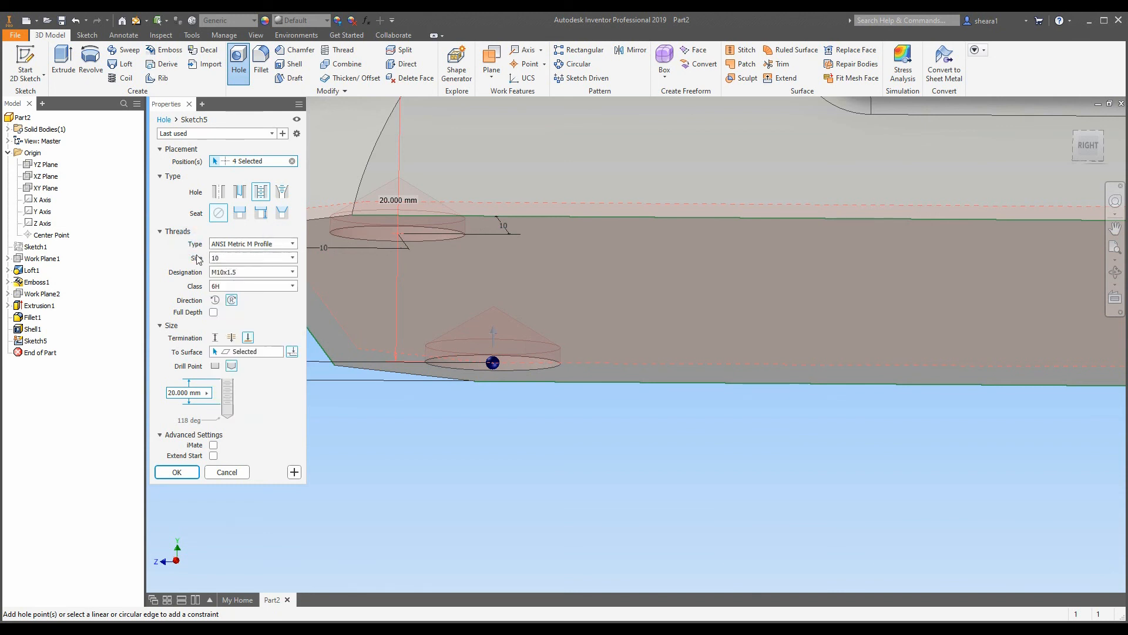
Try thread size 5 for the tapped holes and inspect the preview.
click(221, 261)
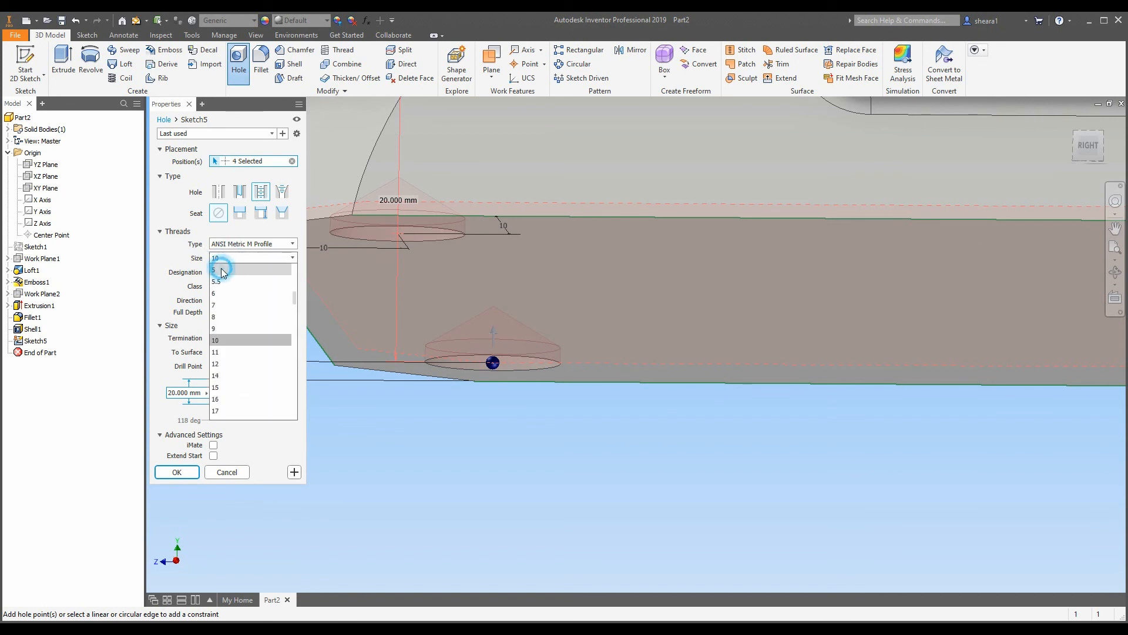
click(223, 269)
mouse_move(355, 266)
shift+middle_down()
mouse_move(371, 240)
mouse_move(364, 227)
mouse_move(355, 263)
shift+middle_up()
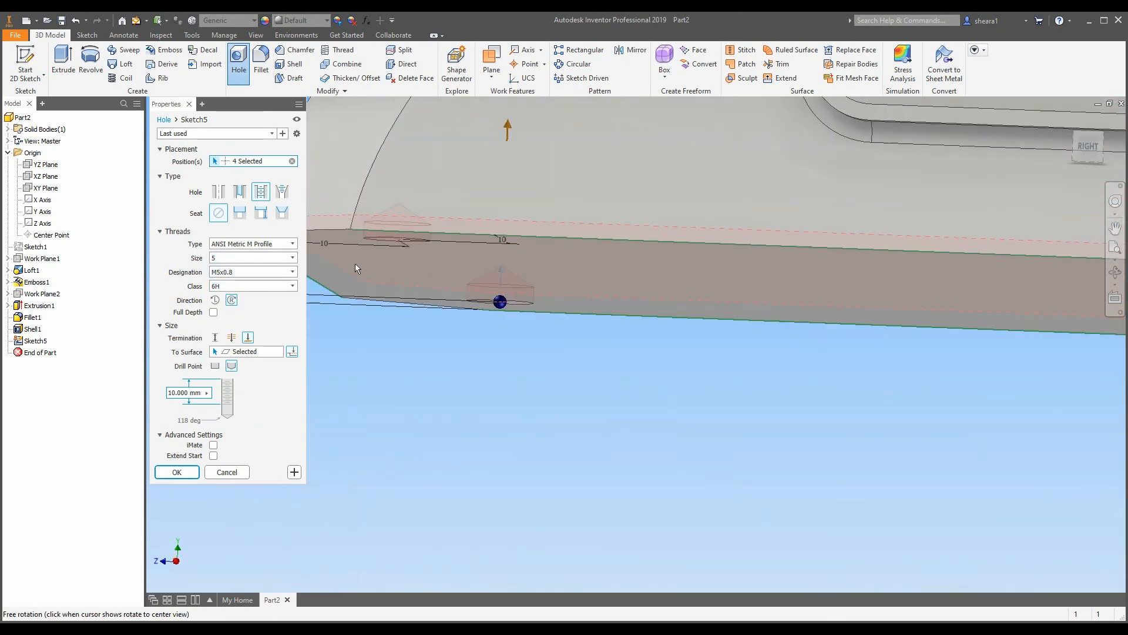
Set the tapped holes' thread size to 3 with designation M3x0.5 and check the corner previews.
click(273, 258)
scroll(253, 288, up, 2)
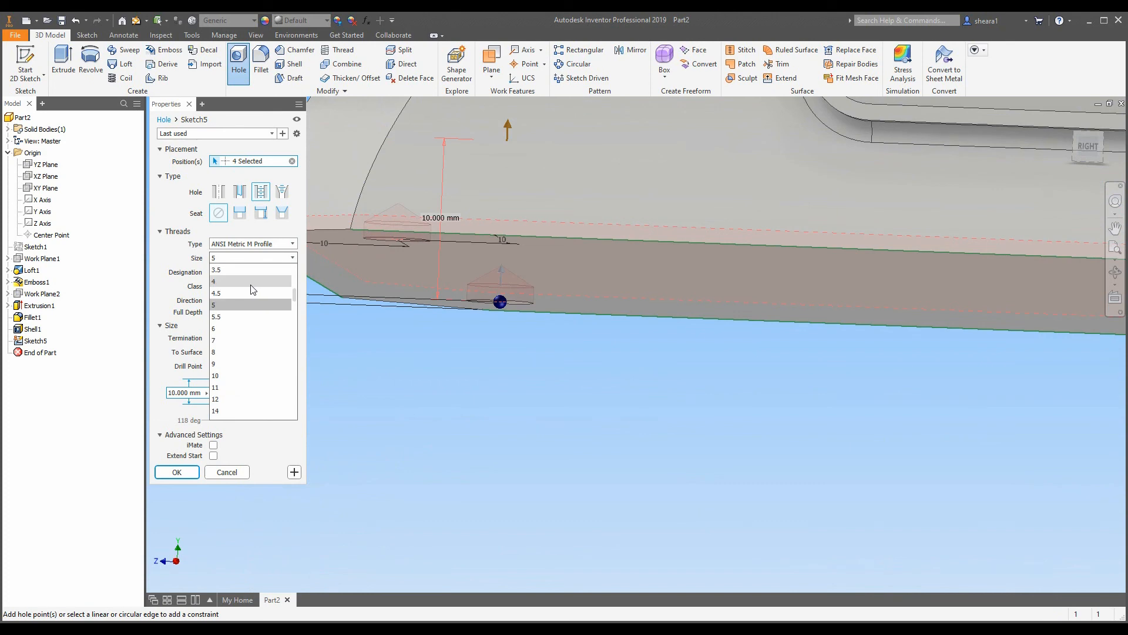
click(247, 292)
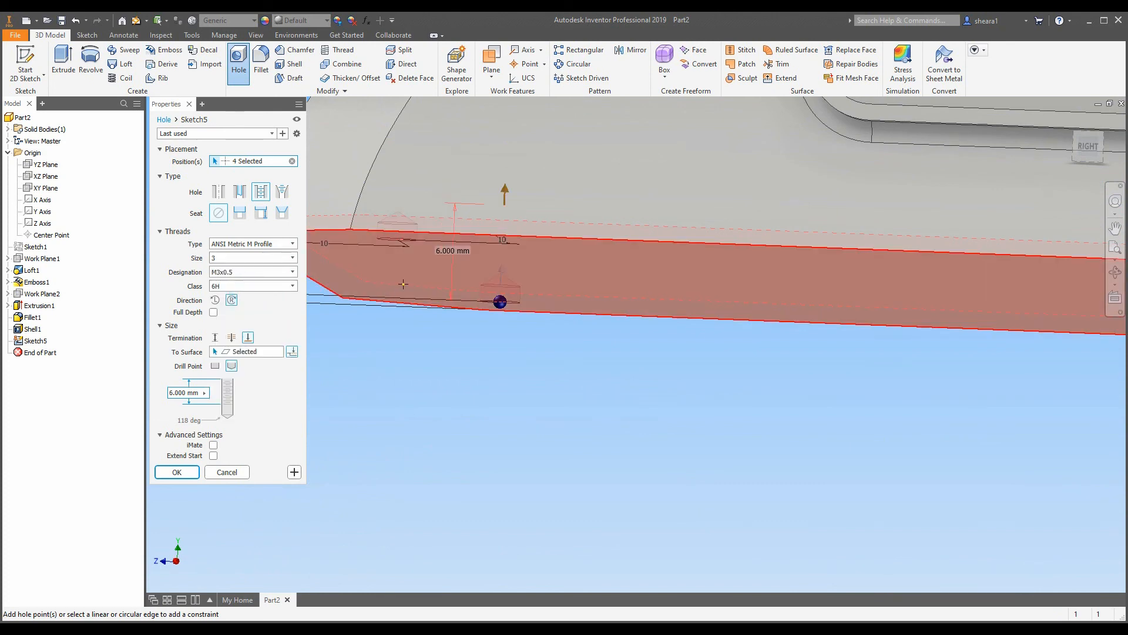
shift+middle_drag(377, 277, 460, 266)
scroll(456, 318, down, 4)
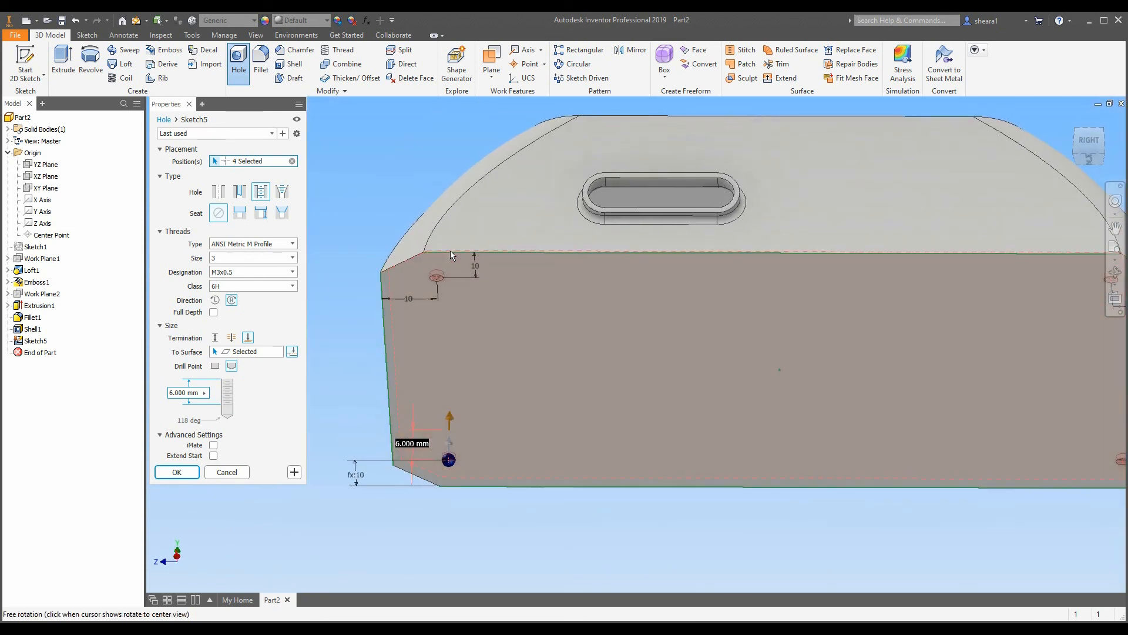
Create the four tapped M3x0.5 holes at the corners of the part's bottom face.
scroll(435, 264, up, 2)
click(192, 472)
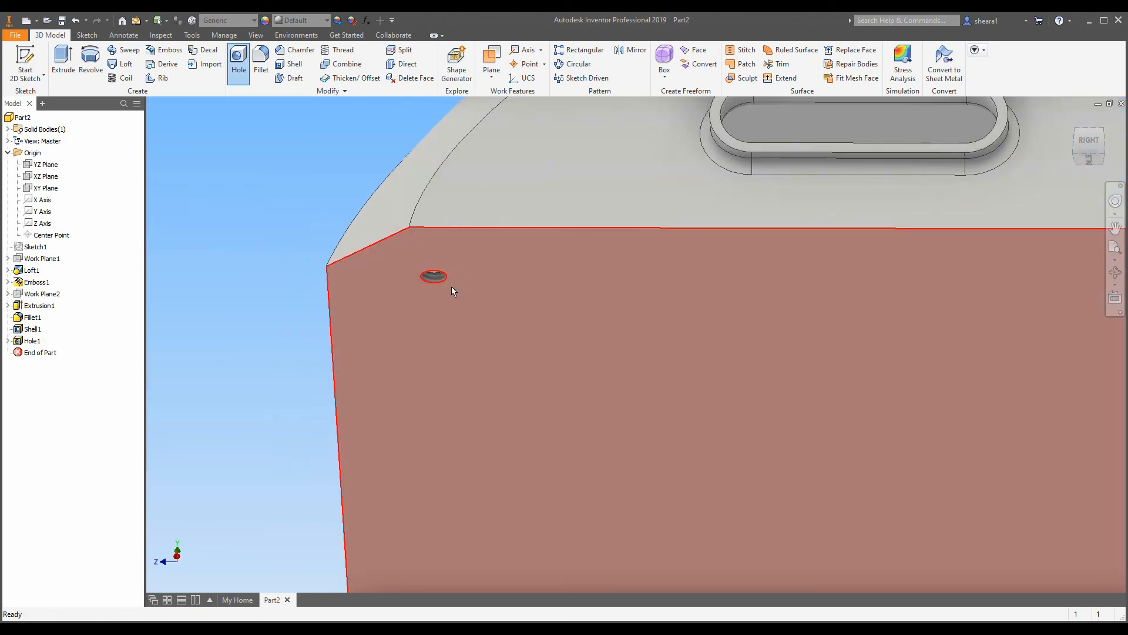
shift+middle_drag(452, 287, 411, 272)
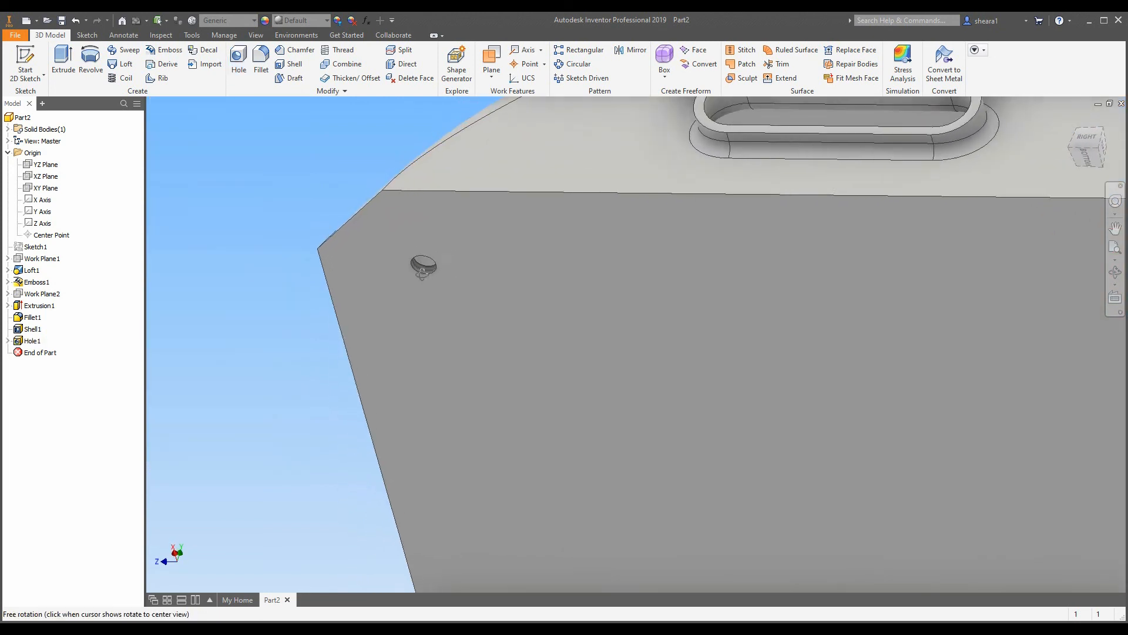
scroll(436, 265, up, 5)
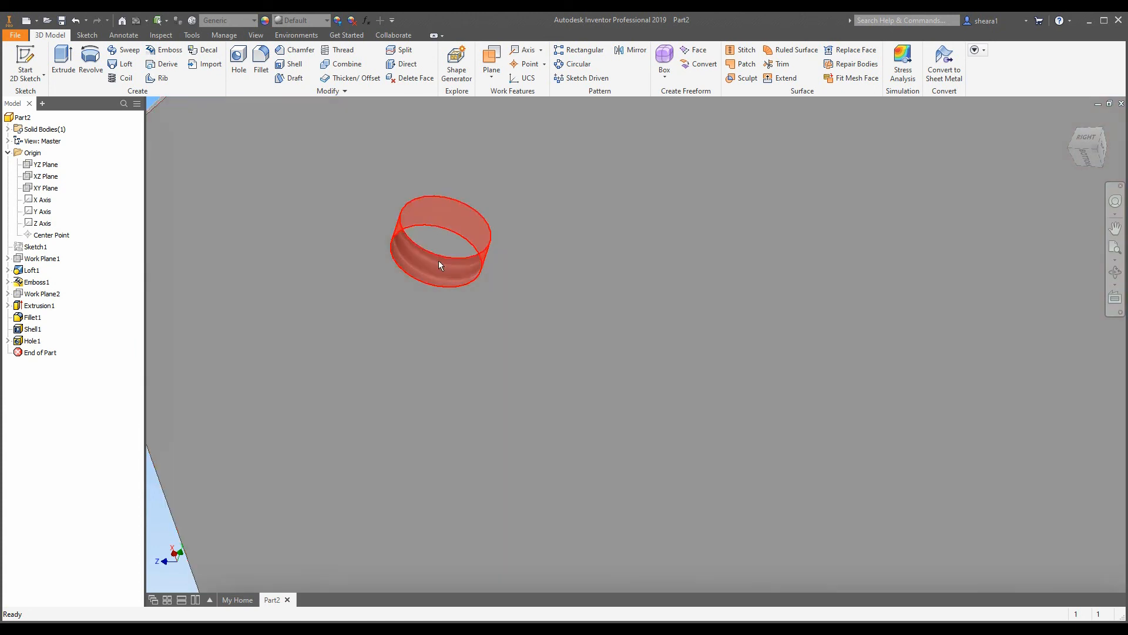
Examine the thread inside a corner hole and the four hole positions on the bottom face.
scroll(445, 358, down, 5)
scroll(443, 353, up, 5)
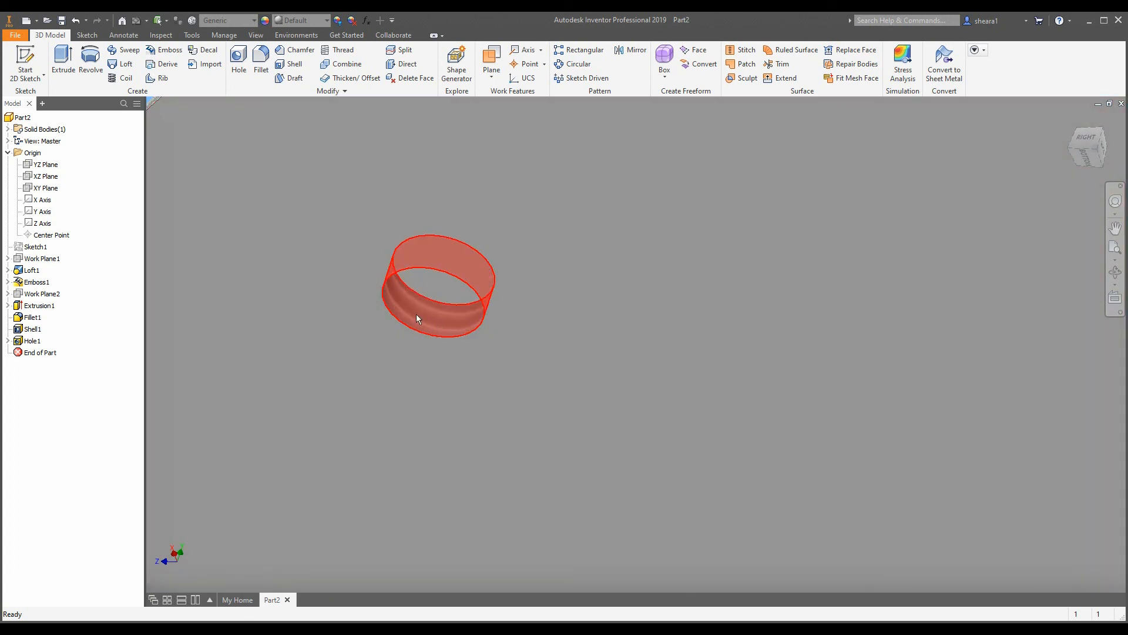
scroll(406, 323, down, 5)
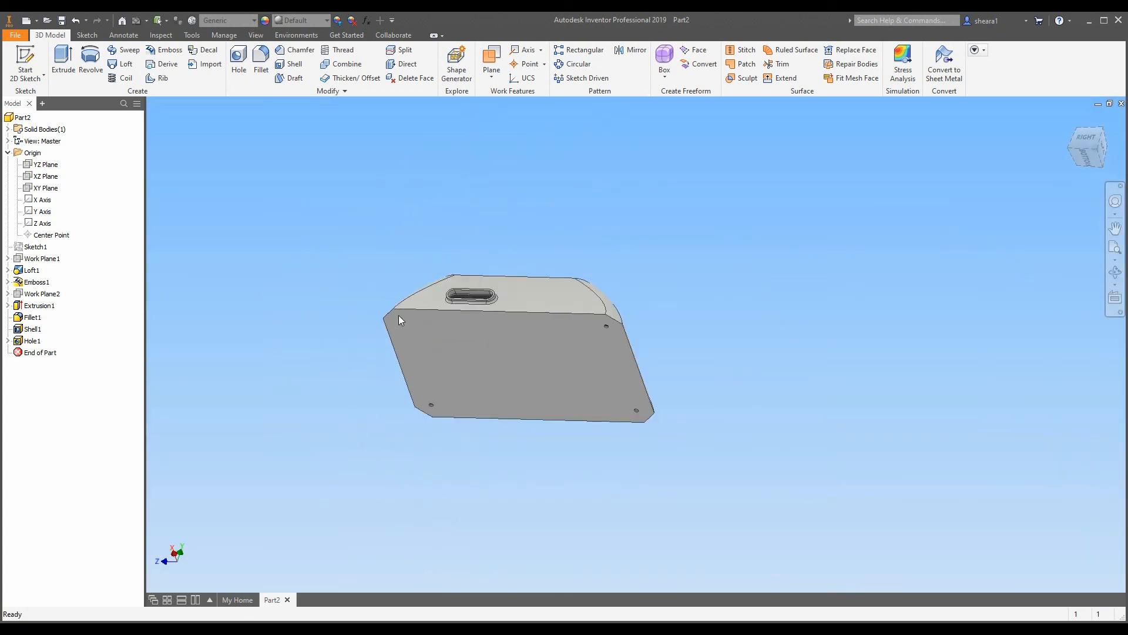
scroll(399, 315, up, 5)
scroll(409, 321, up, 5)
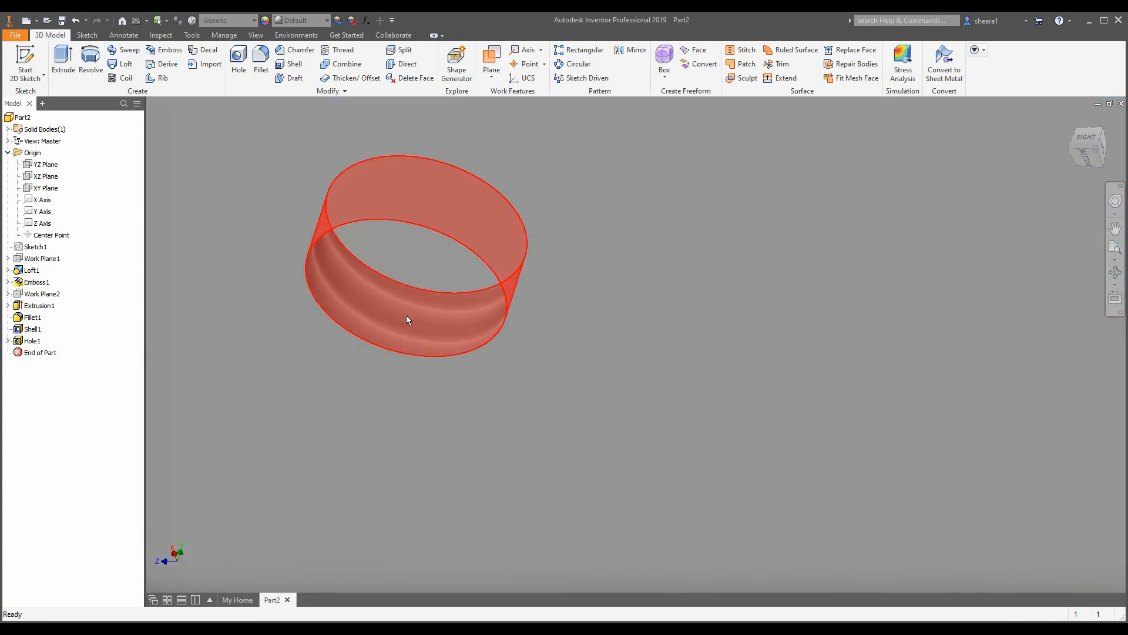
scroll(407, 317, down, 5)
scroll(406, 320, down, 3)
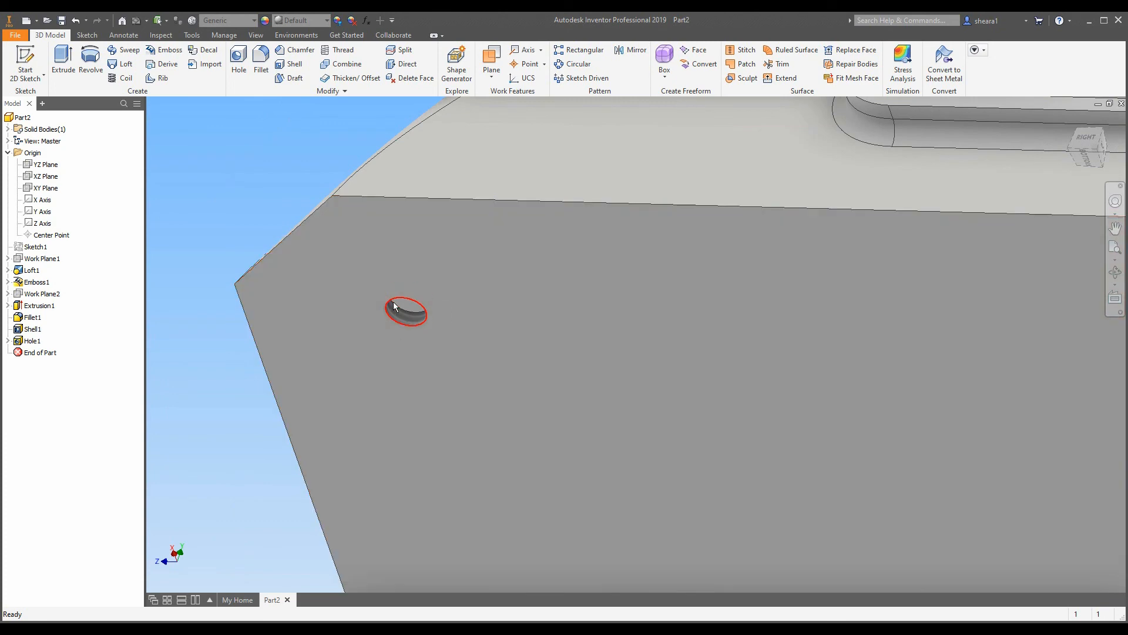
scroll(397, 316, up, 6)
scroll(392, 310, down, 5)
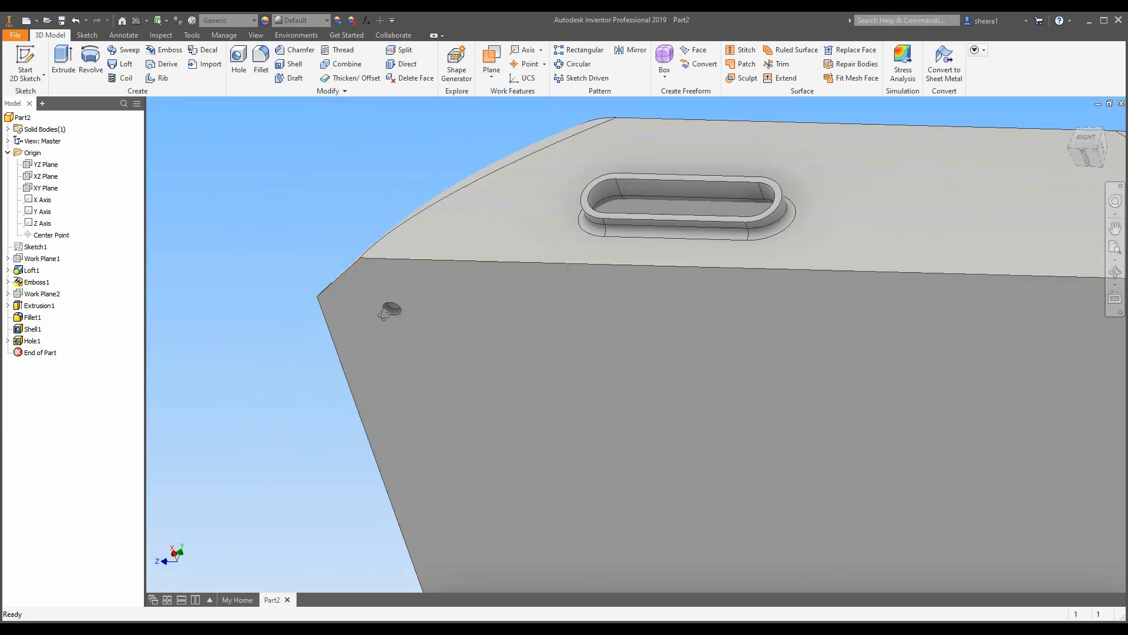
mouse_move(385, 320)
shift+middle_down()
mouse_move(402, 334)
mouse_move(388, 360)
mouse_move(382, 310)
shift+middle_up()
scroll(396, 304, up, 6)
scroll(392, 320, down, 6)
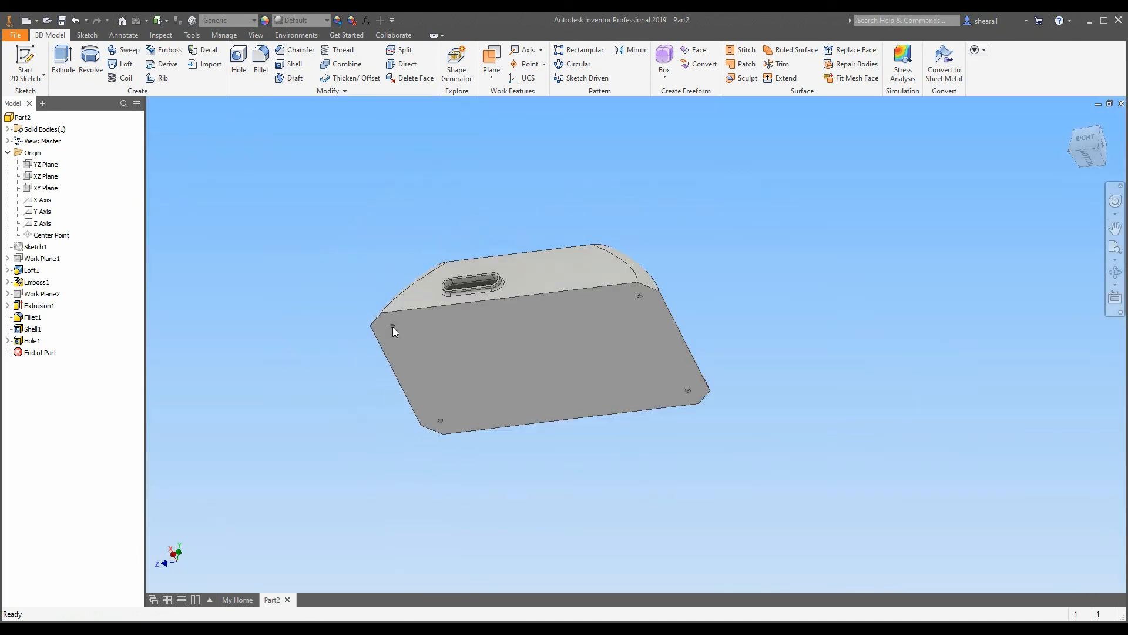
Examine the part's embossed top, slotted side and curved end faces from several angles.
shift+middle_drag(492, 353, 526, 387)
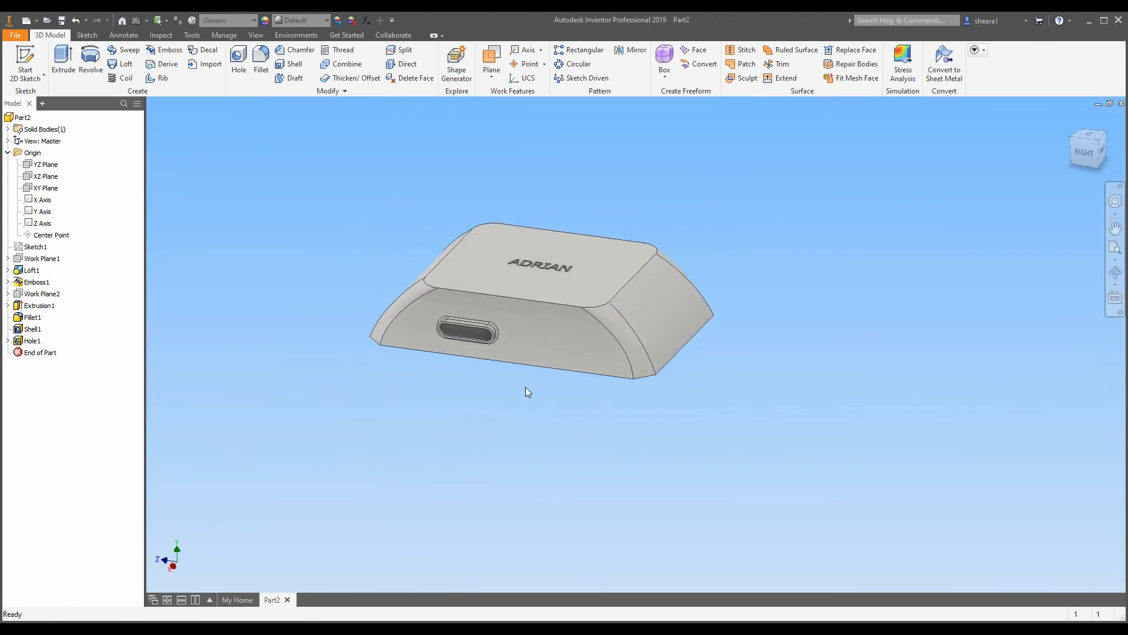
click(1102, 139)
scroll(353, 325, up, 4)
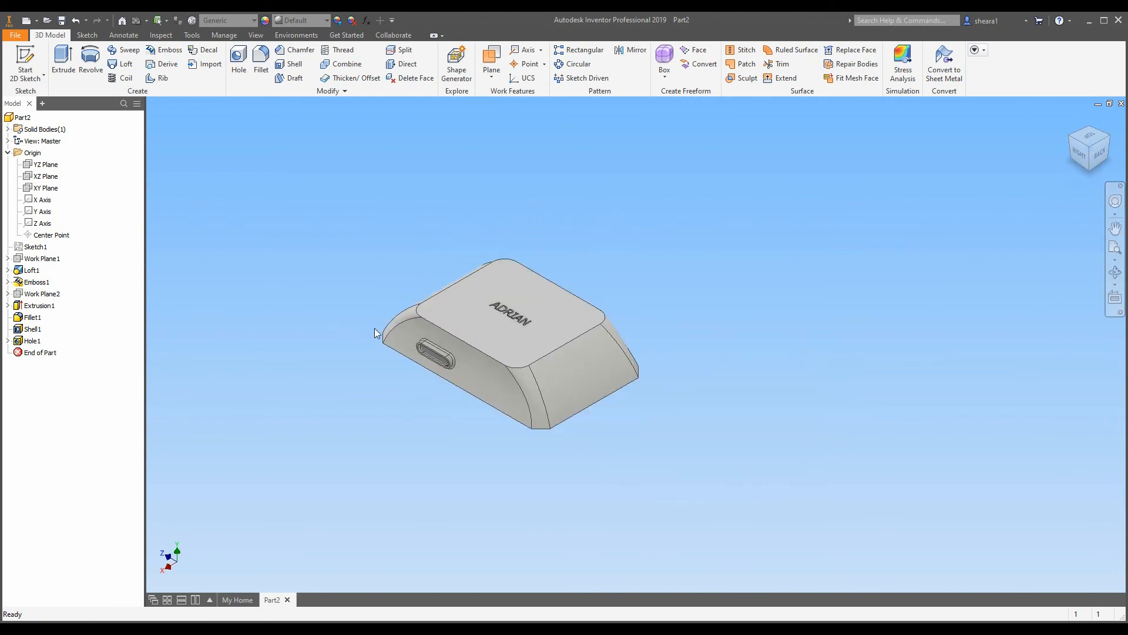
scroll(472, 347, down, 5)
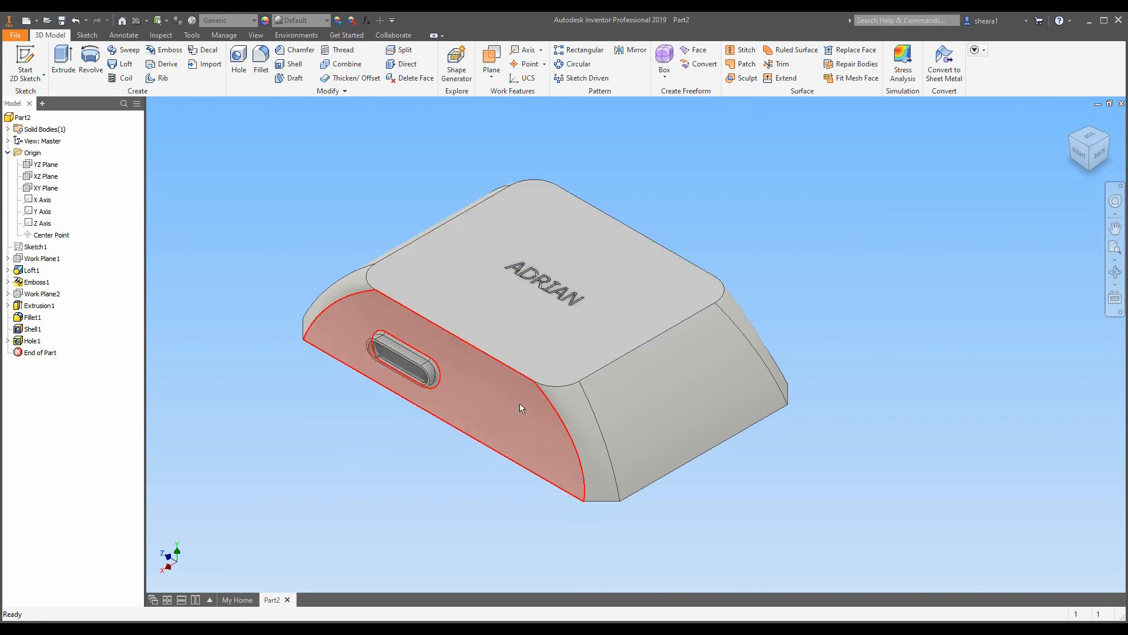
shift+middle_drag(546, 442, 693, 411)
scroll(597, 336, down, 5)
shift+middle_drag(598, 334, 563, 329)
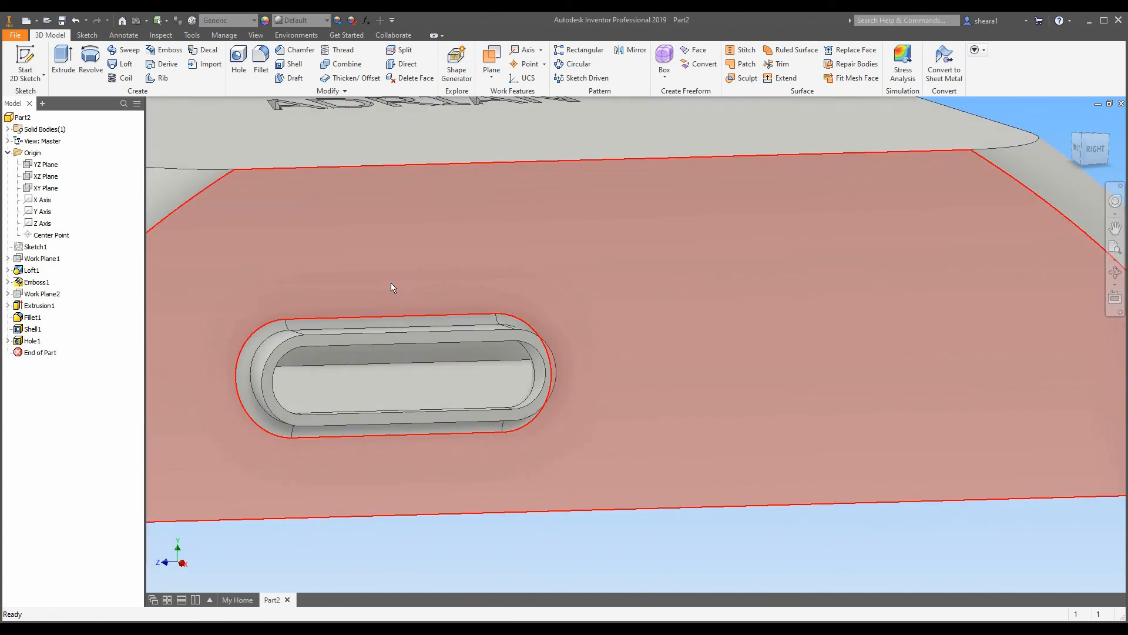
scroll(622, 376, up, 5)
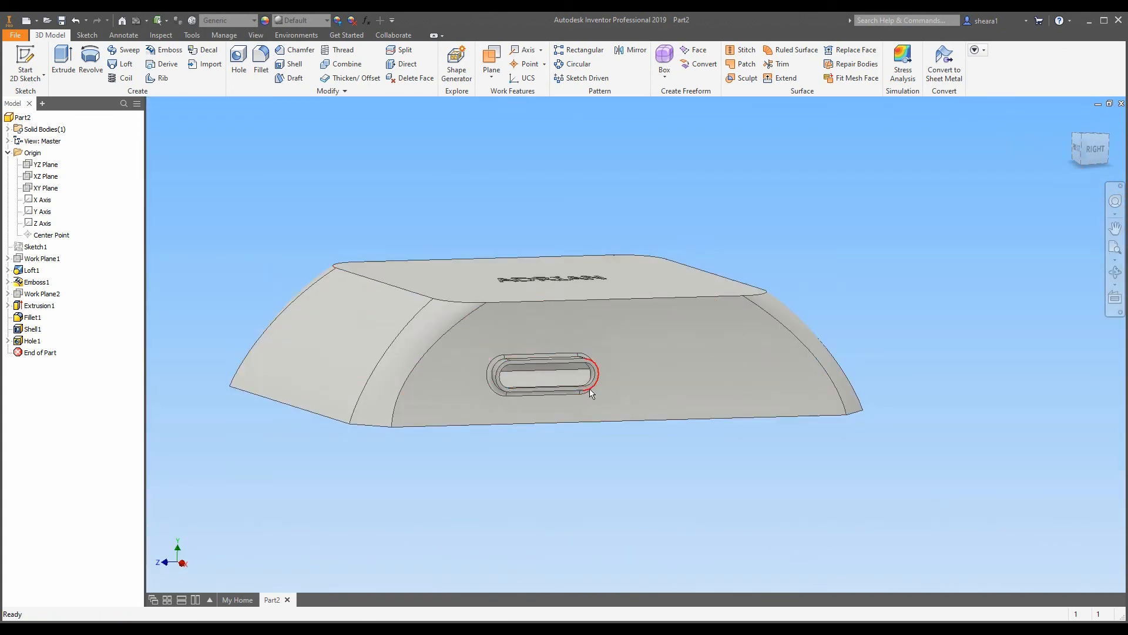
shift+middle_drag(591, 368, 472, 371)
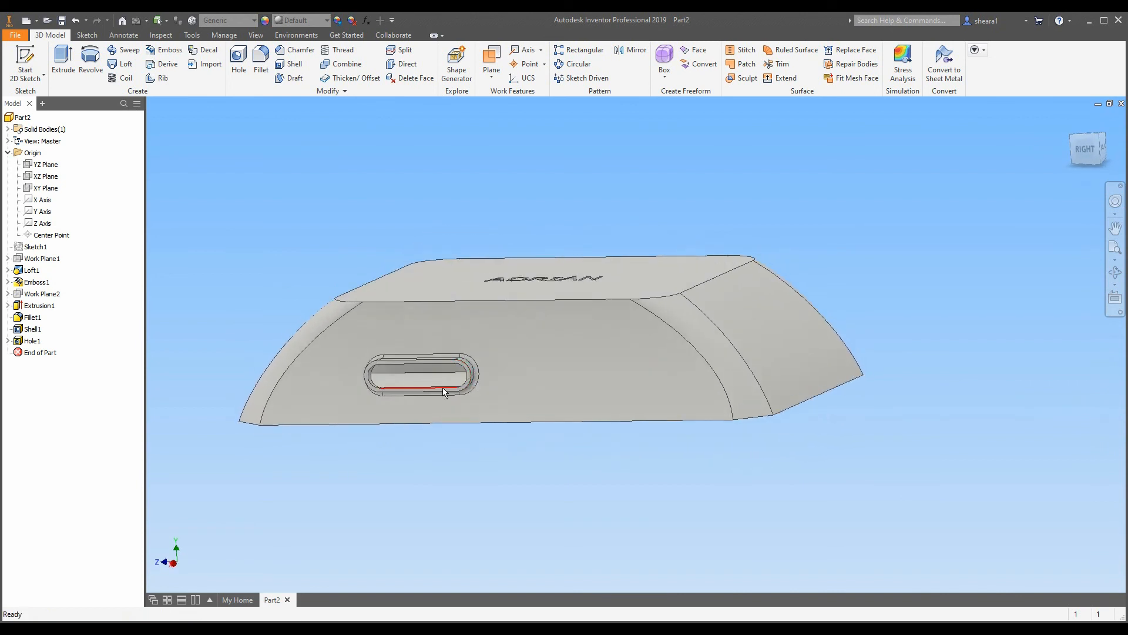
shift+middle_drag(542, 364, 586, 405)
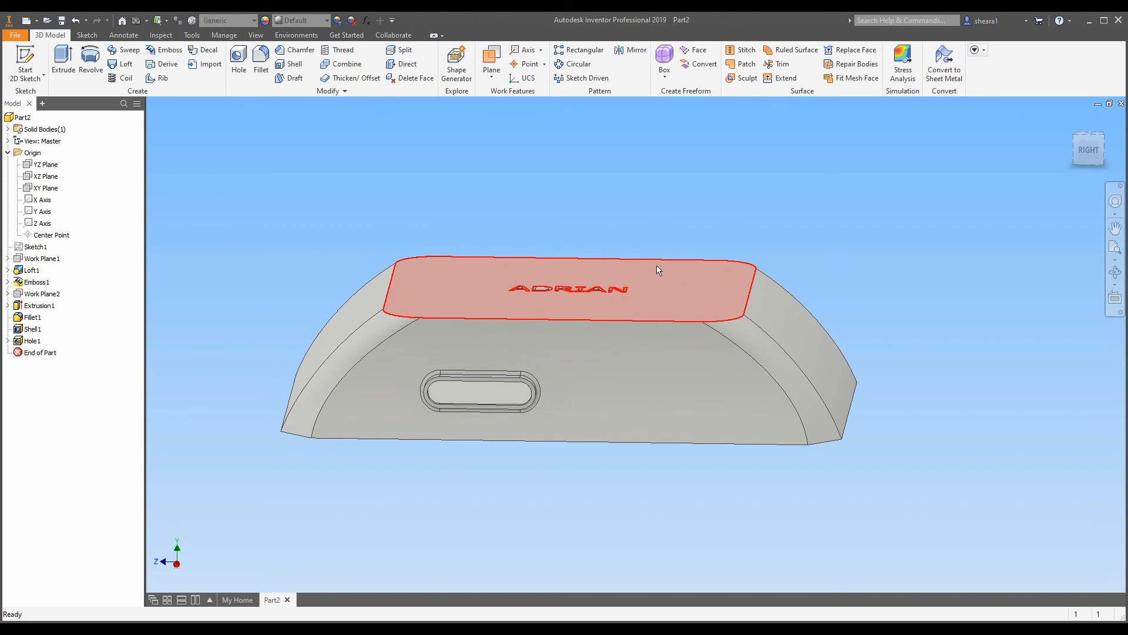
key(F4)
drag(431, 402, 459, 393)
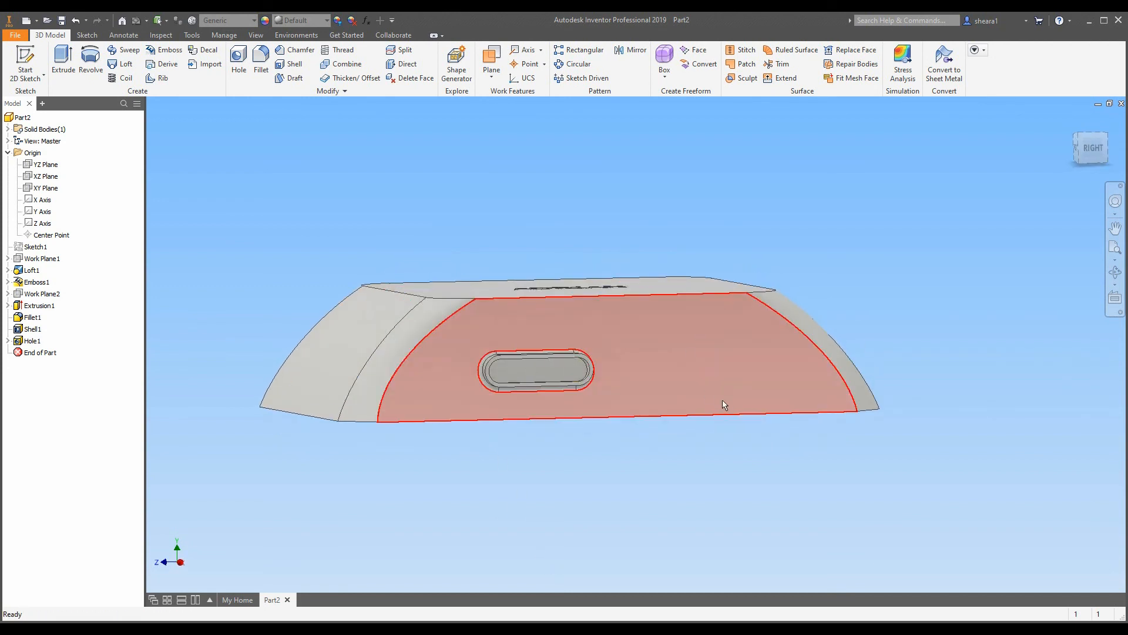
key(F4)
drag(572, 343, 517, 355)
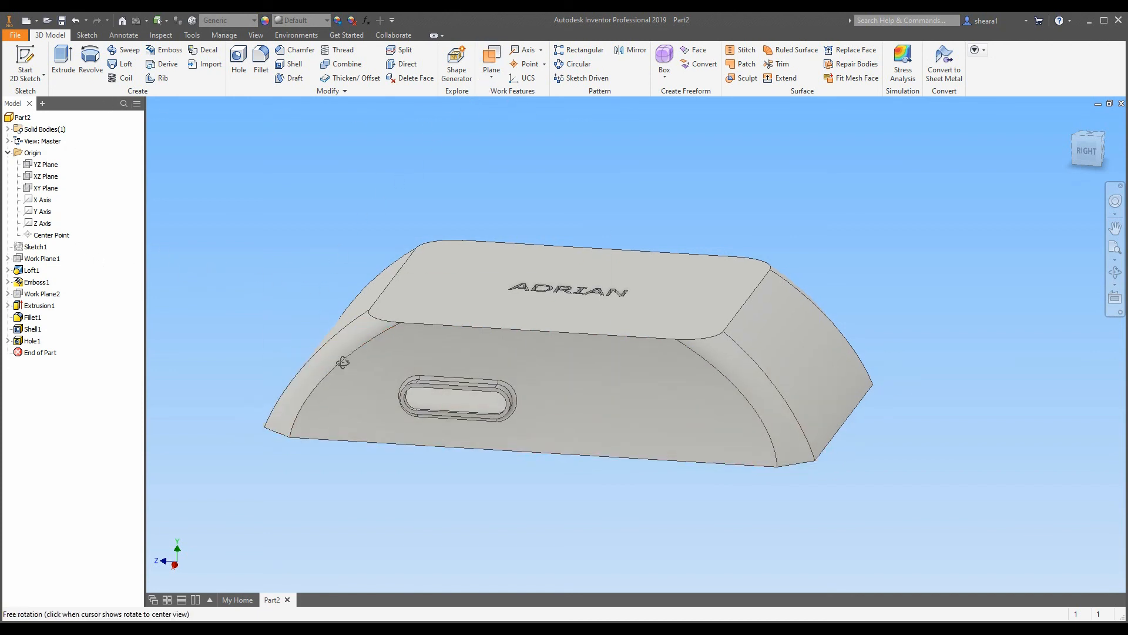
shift+middle_drag(340, 360, 238, 362)
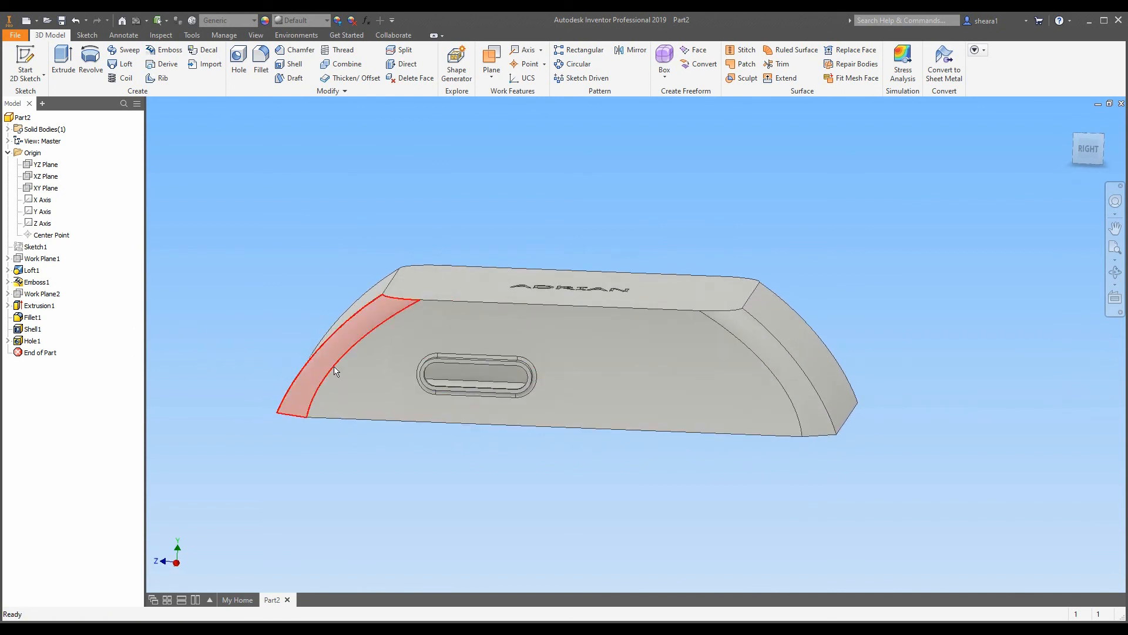
shift+middle_drag(351, 366, 353, 352)
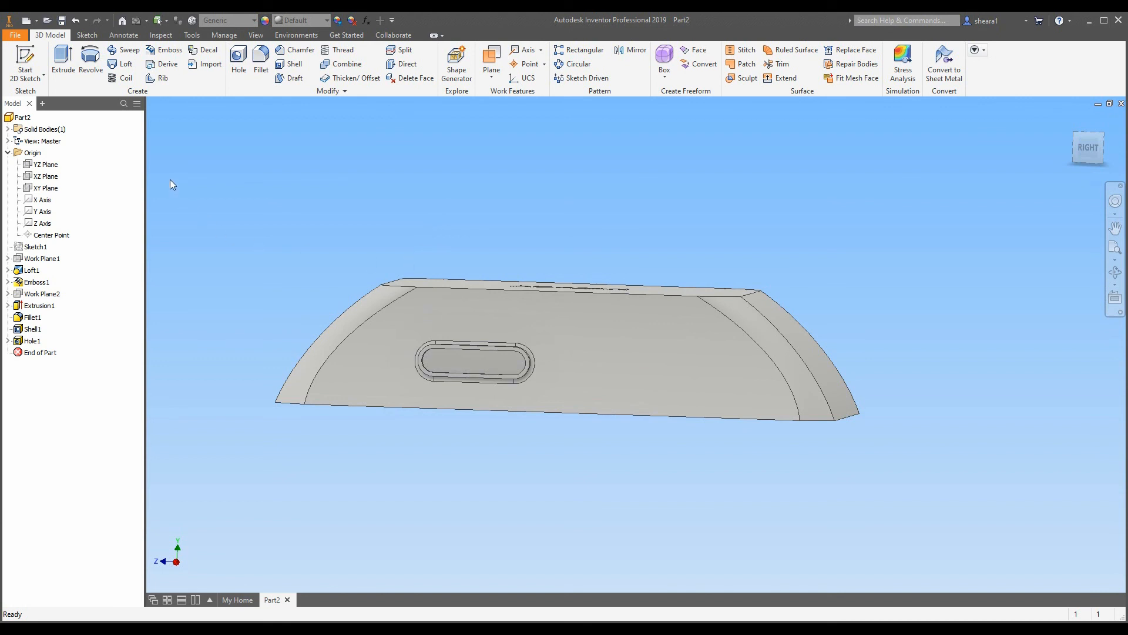
shift+middle_drag(380, 319, 430, 344)
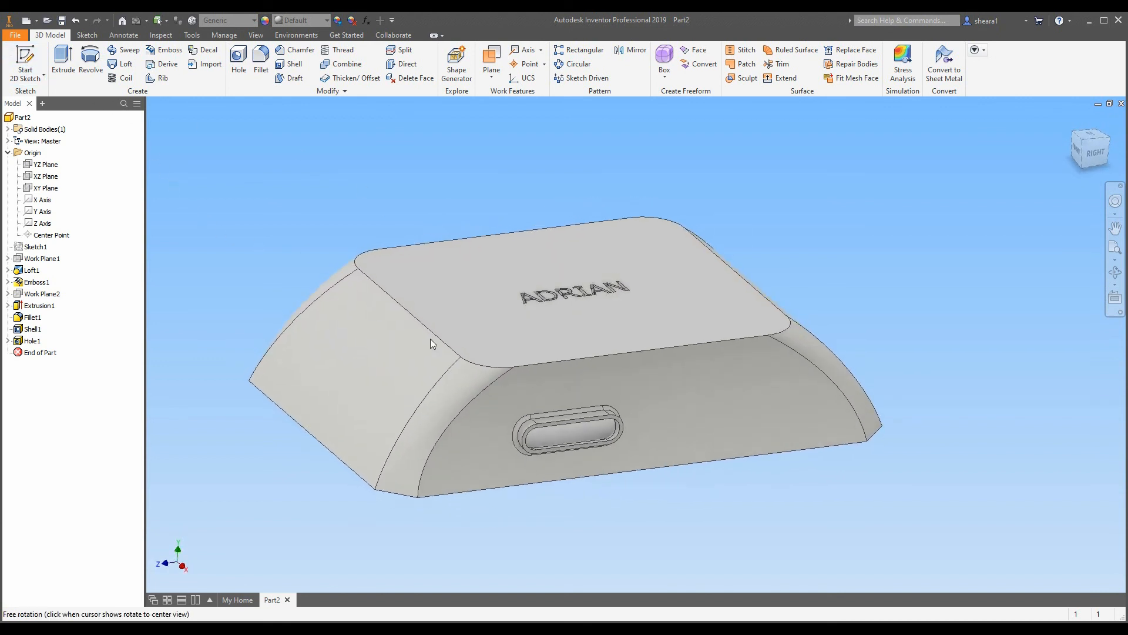
click(48, 166)
right_click(48, 166)
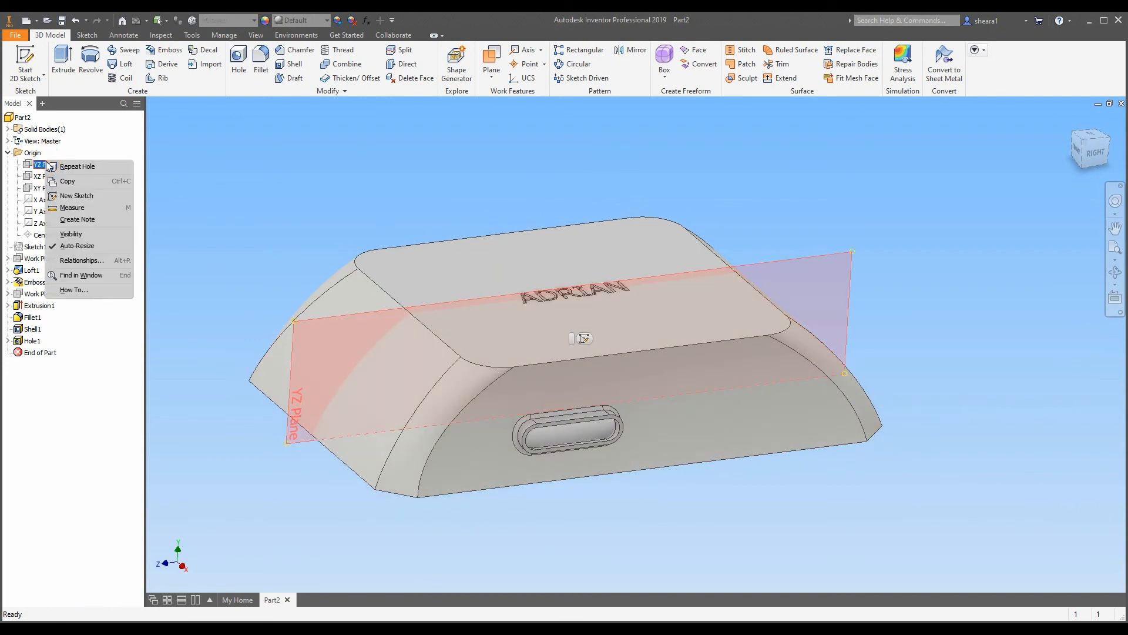
key(Escape)
key(Escape)
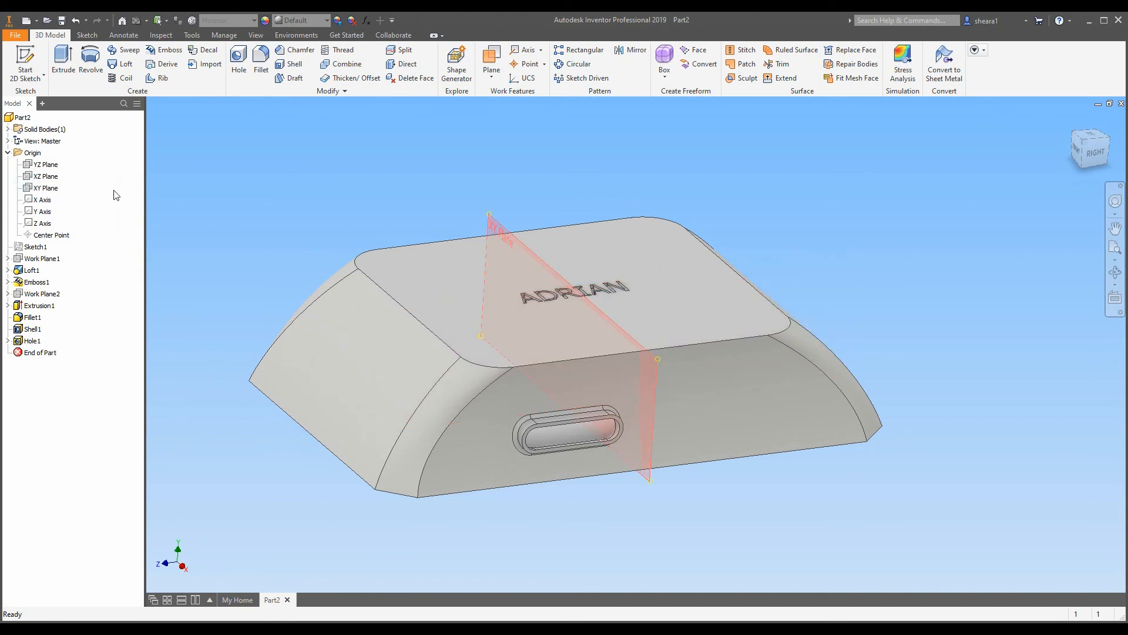
View the slotted side straight on and inspect the part's curved side profile and top from different angles.
key(Page_Up)
click(496, 396)
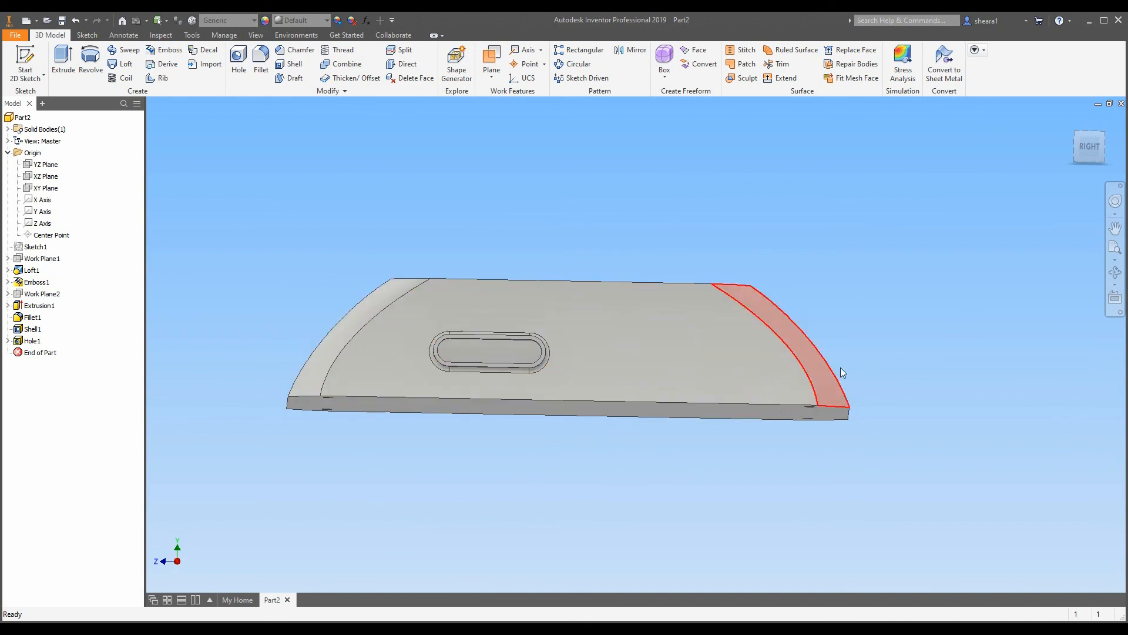
click(1089, 146)
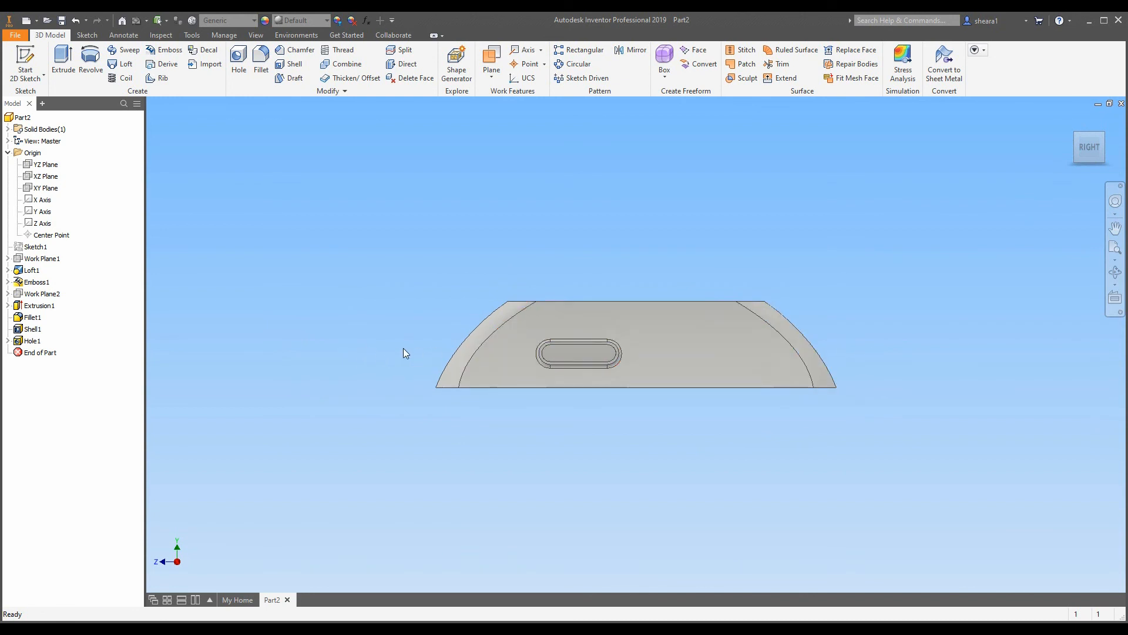
shift+middle_drag(578, 356, 640, 372)
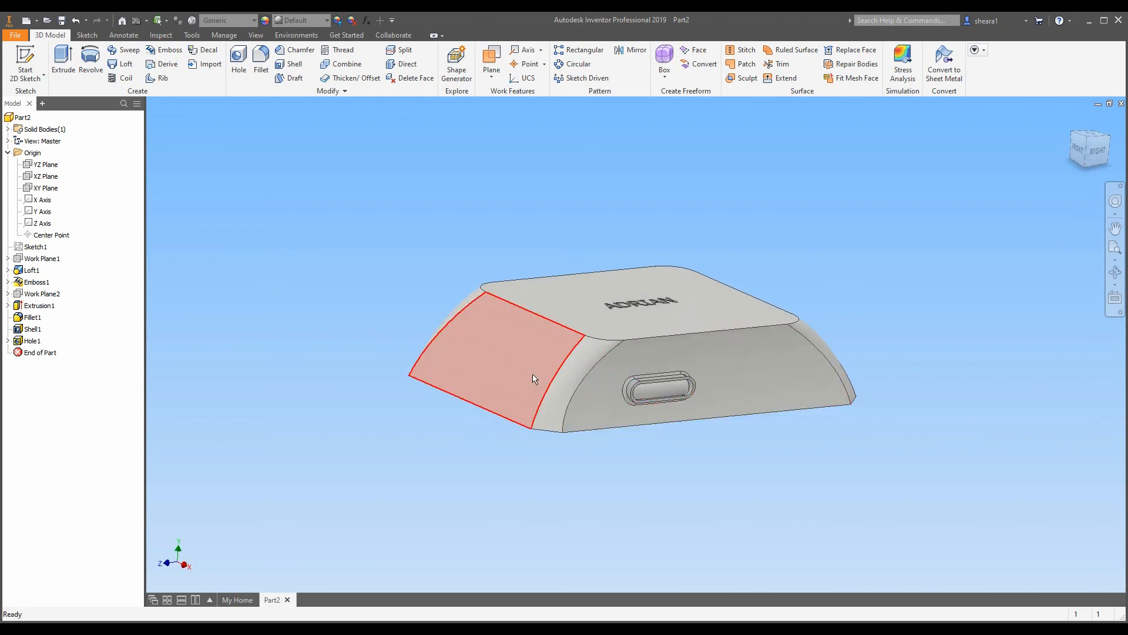
shift+middle_drag(532, 376, 534, 429)
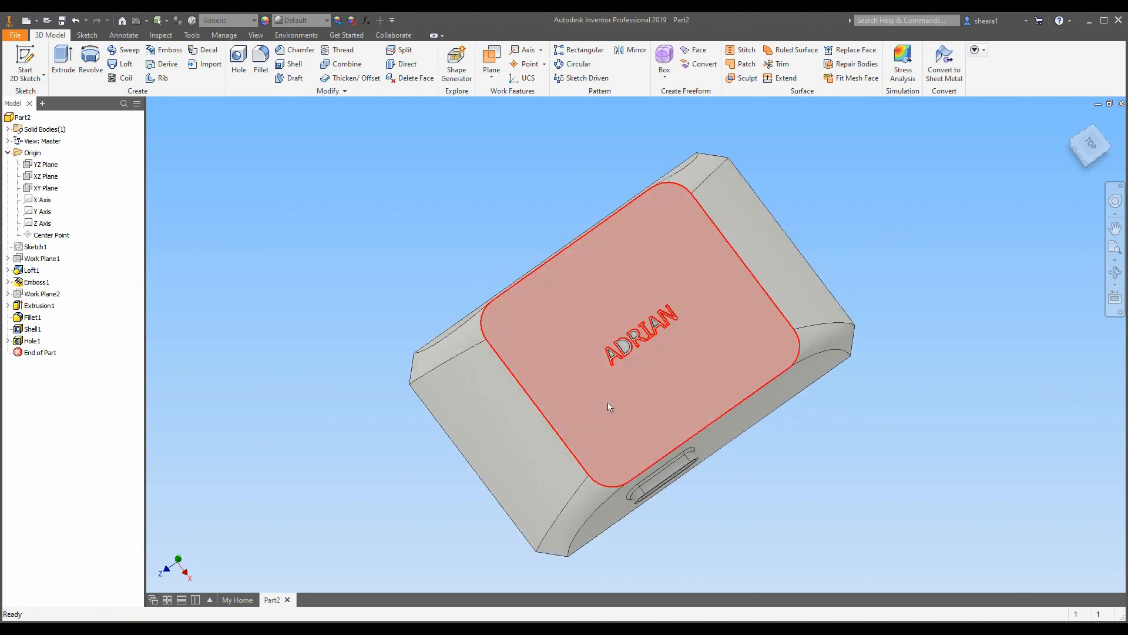
shift+middle_drag(607, 402, 580, 347)
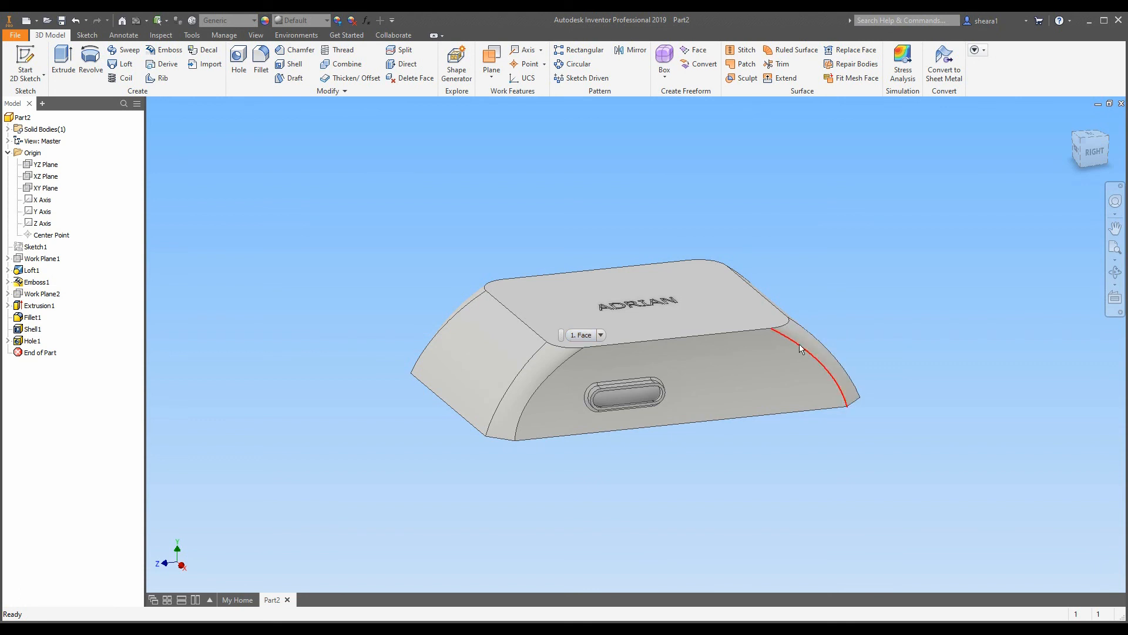
shift+middle_drag(802, 349, 790, 381)
Create a work plane offset 60 mm from the YZ plane, beyond the slotted side of the part.
click(488, 75)
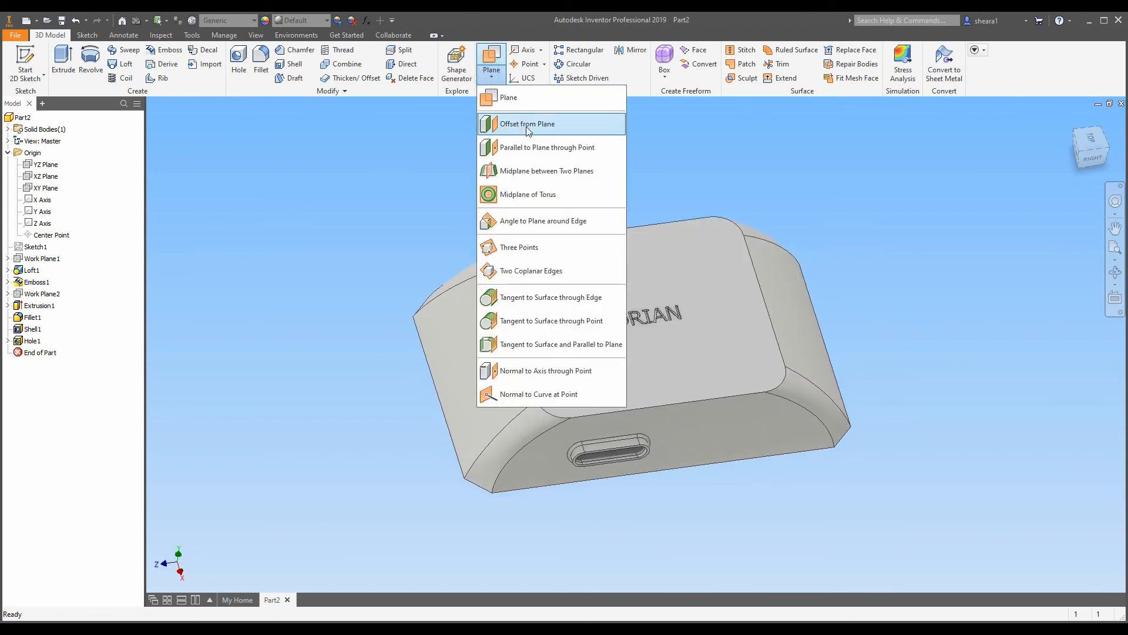
click(527, 125)
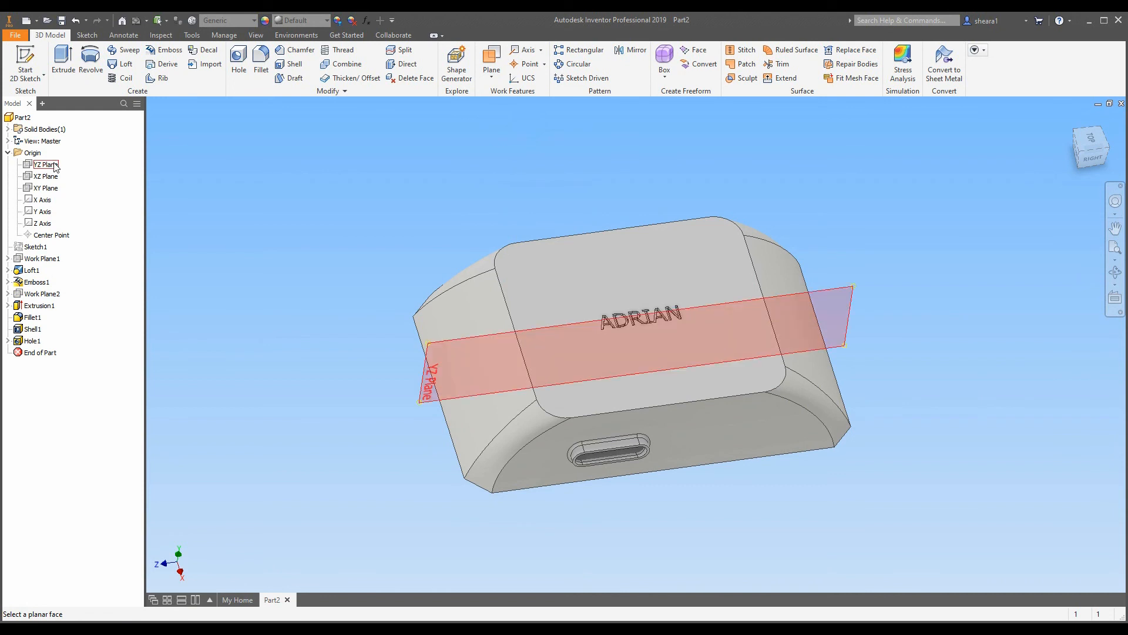
click(54, 166)
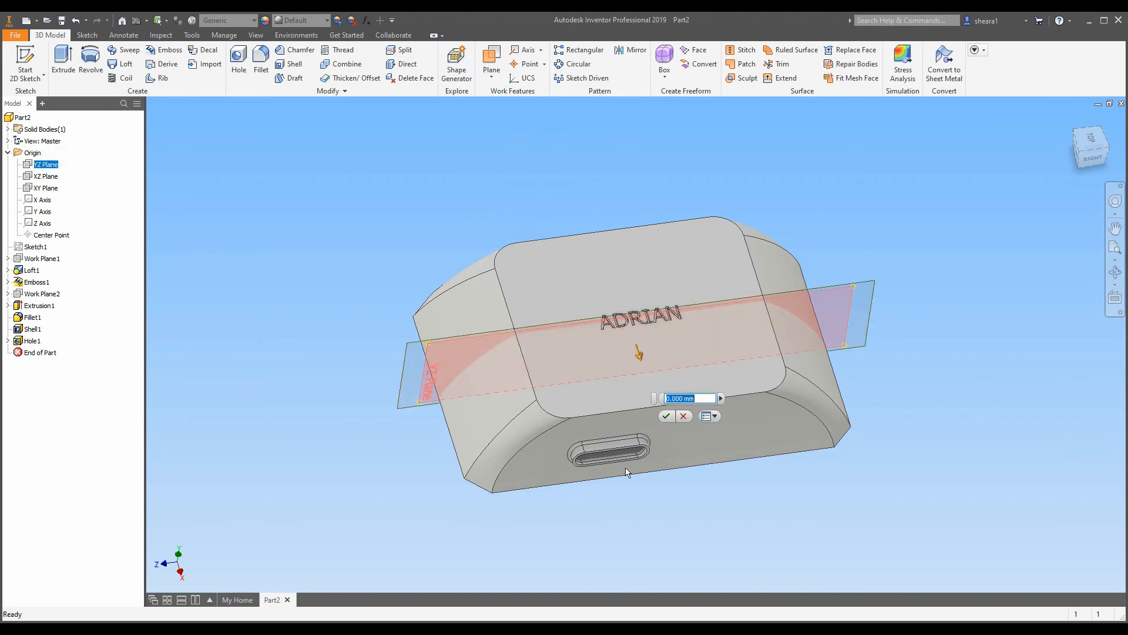
shift+middle_drag(547, 428, 523, 409)
drag(709, 398, 566, 398)
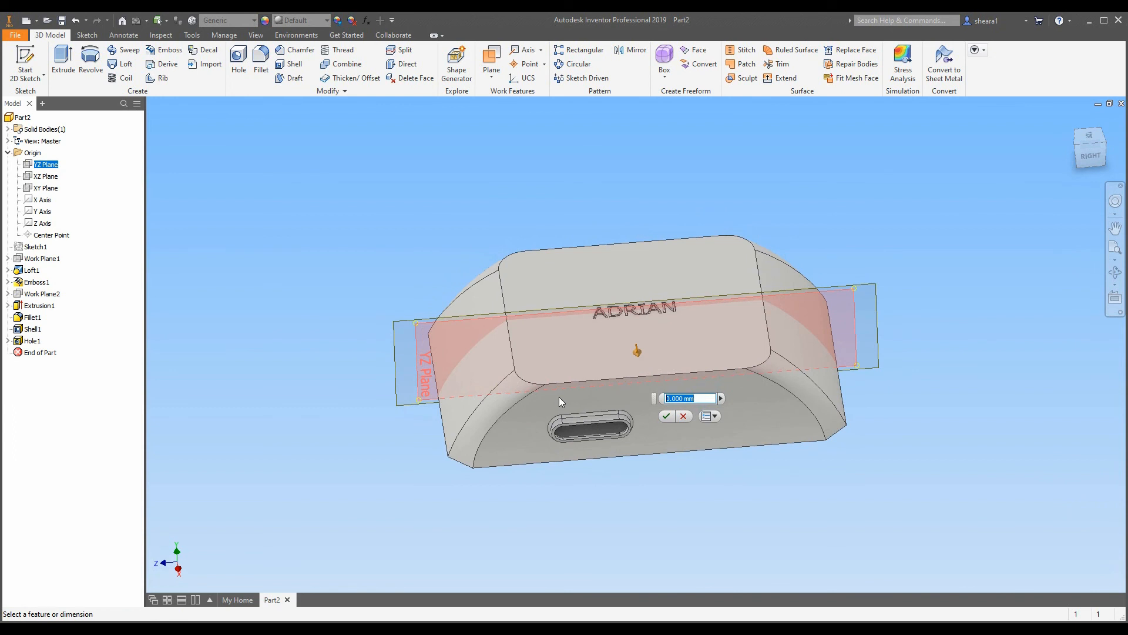
text(60)
shift+middle_drag(525, 388, 373, 362)
click(668, 417)
Start a 2D sketch on the new offset work plane in front of the slotted side.
key(s)
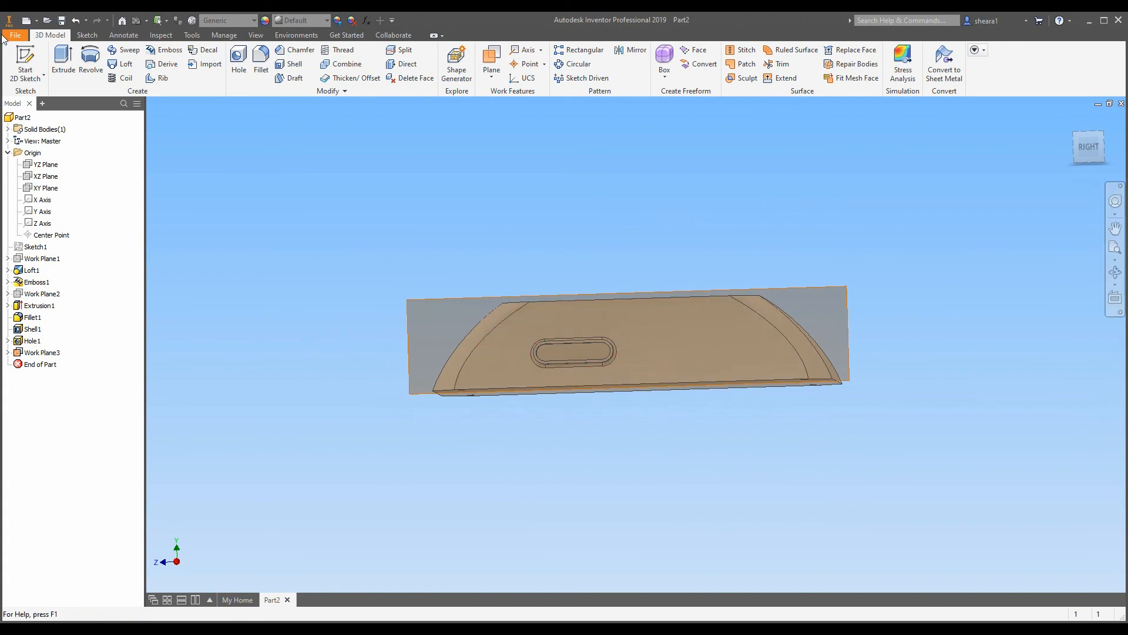
click(409, 320)
scroll(778, 169, down, 3)
scroll(691, 236, up, 3)
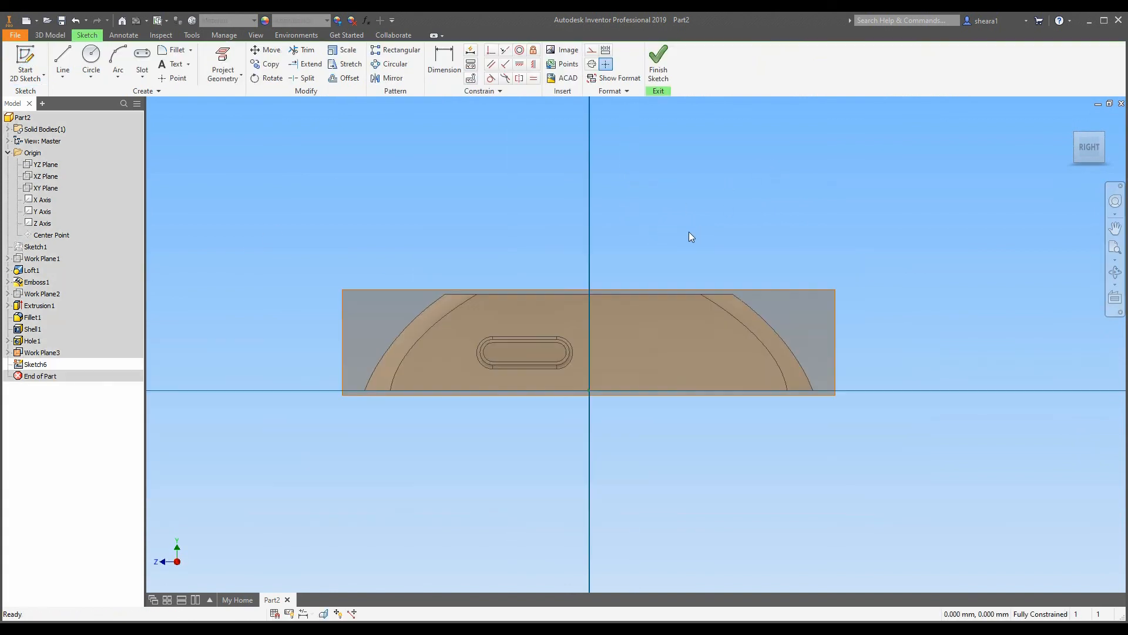
Draw a horizontal line about 85 mm long through the slot, starting beyond the part's left edge and ending right of the vertical axis.
click(68, 59)
scroll(734, 294, down, 4)
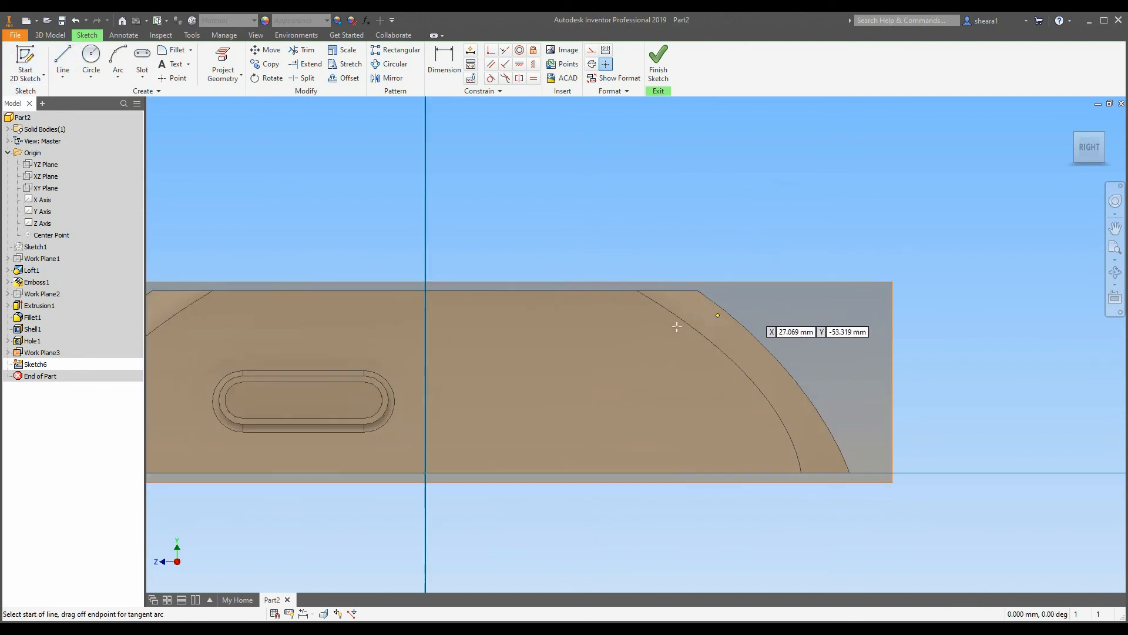
scroll(820, 264, up, 3)
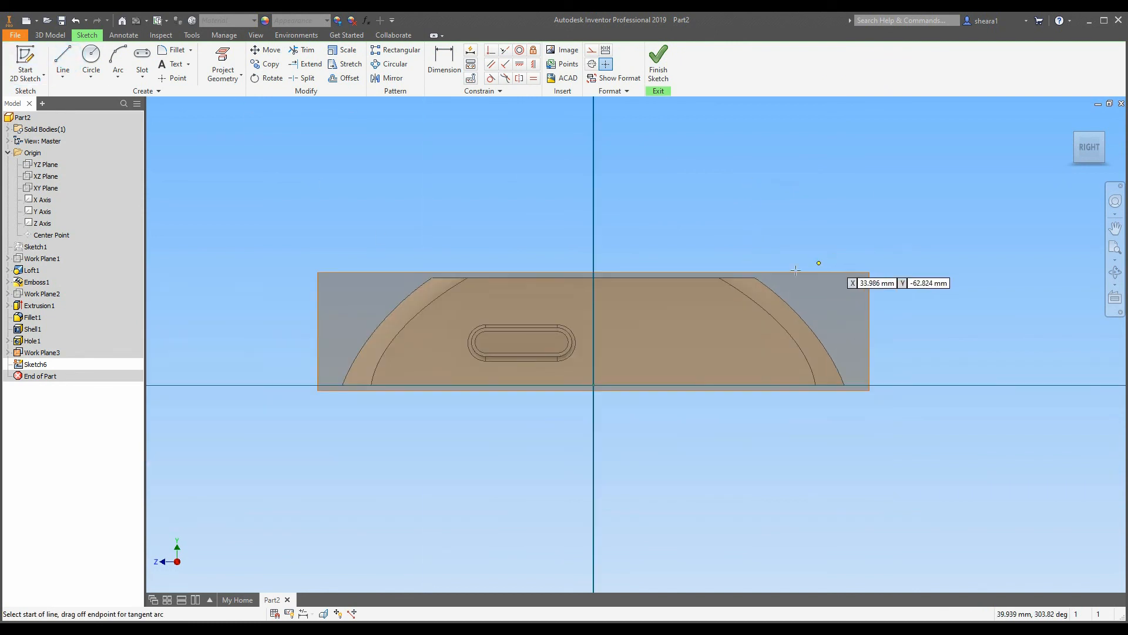
click(336, 340)
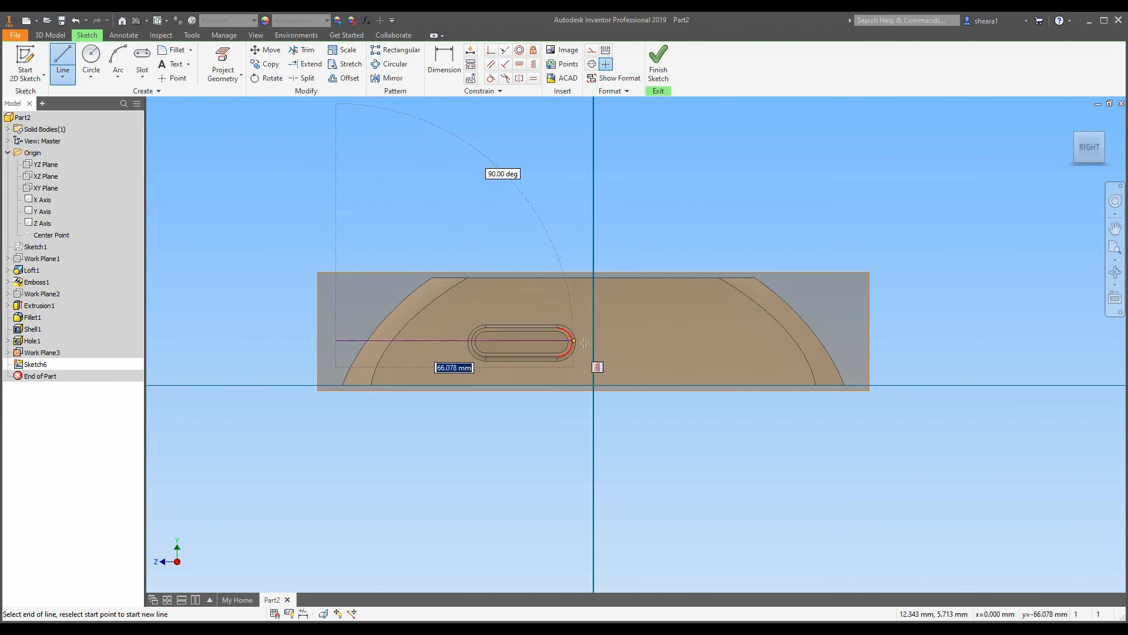
click(642, 342)
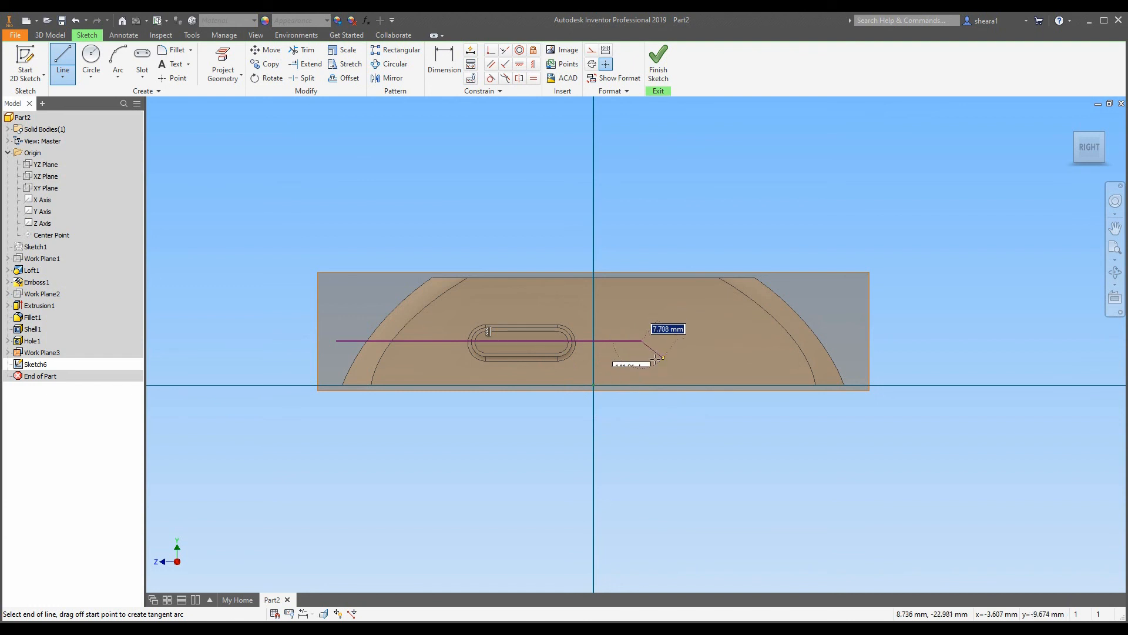
key(Escape)
Draw a three-point arc of about 17 mm radius curving down from the line's right end.
scroll(714, 341, up, 3)
click(118, 56)
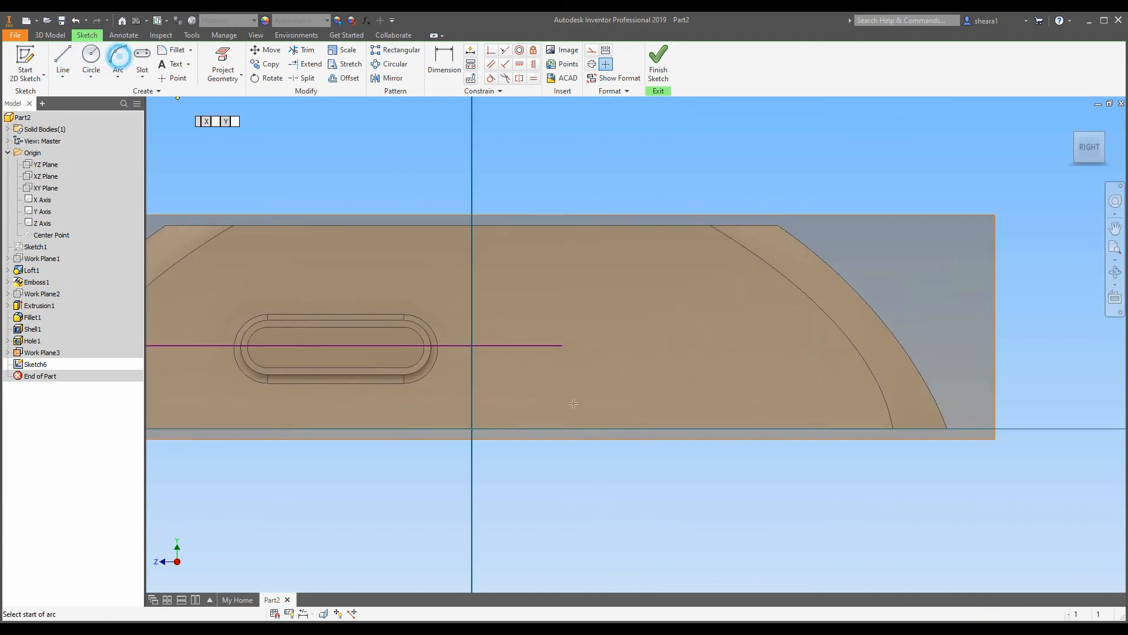
click(563, 346)
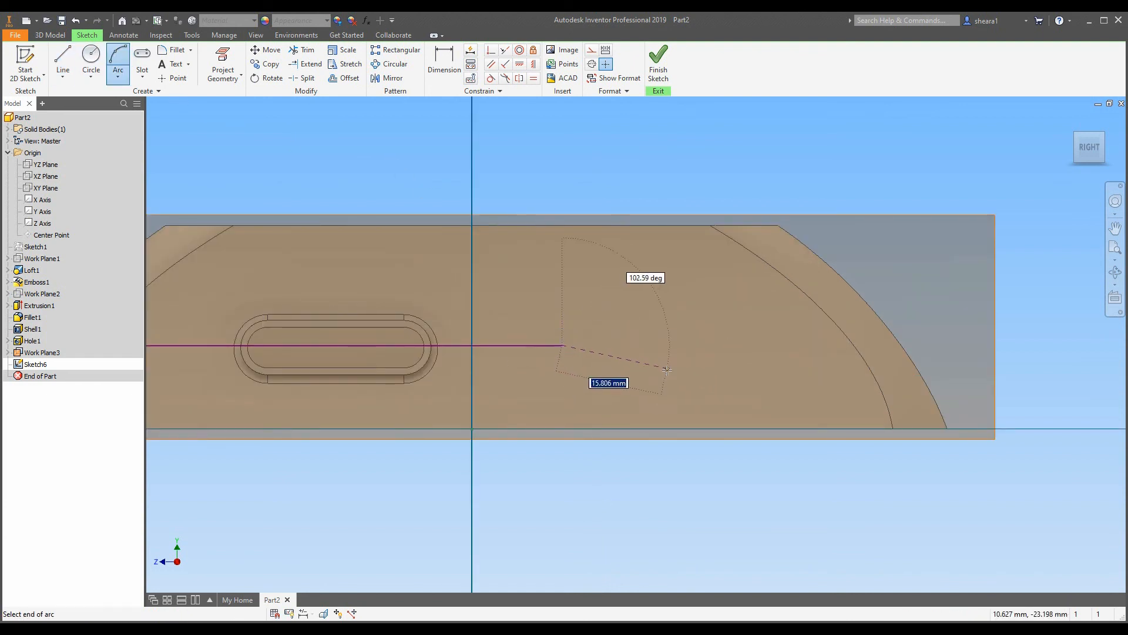
click(628, 381)
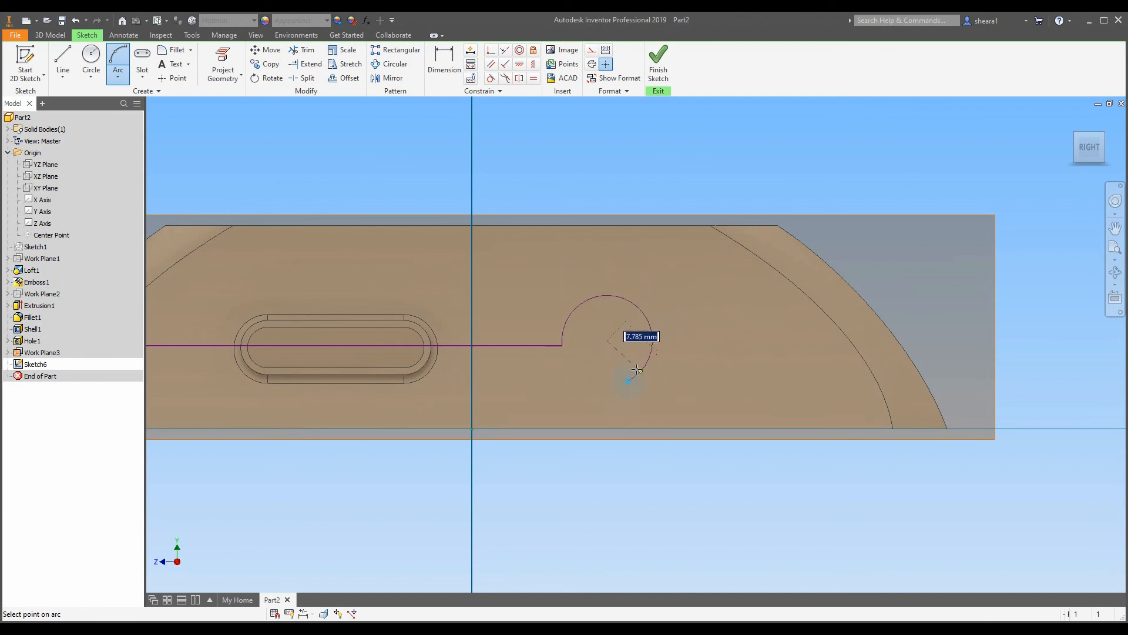
click(601, 359)
Draw a horizontal line about 51 mm long from the arc's lower end to beyond the part's right edge.
key(l)
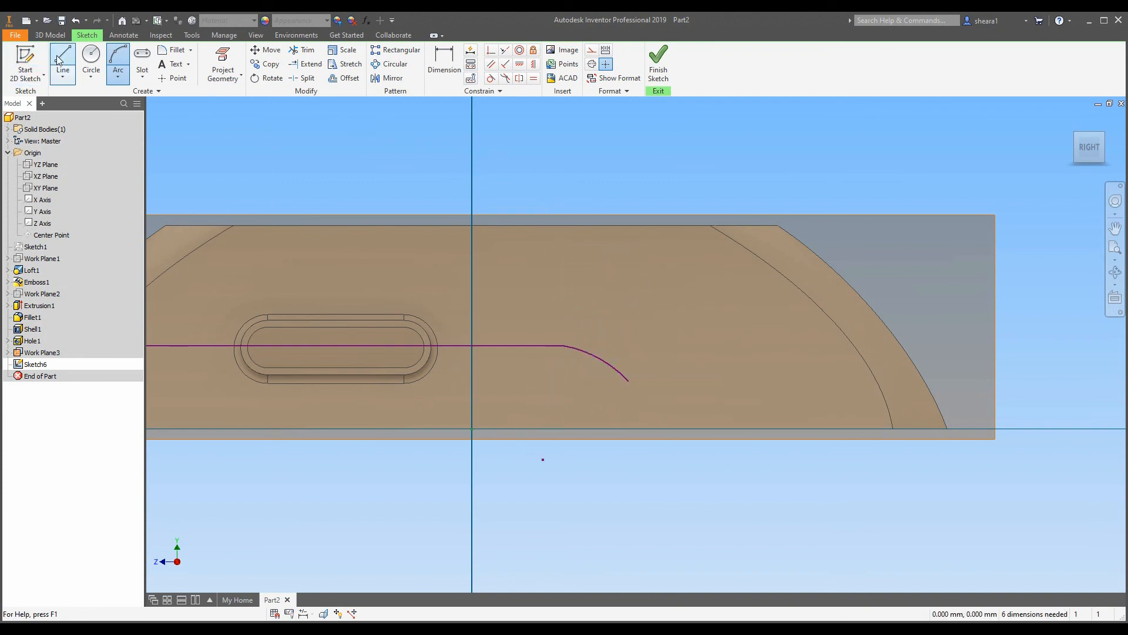
click(628, 381)
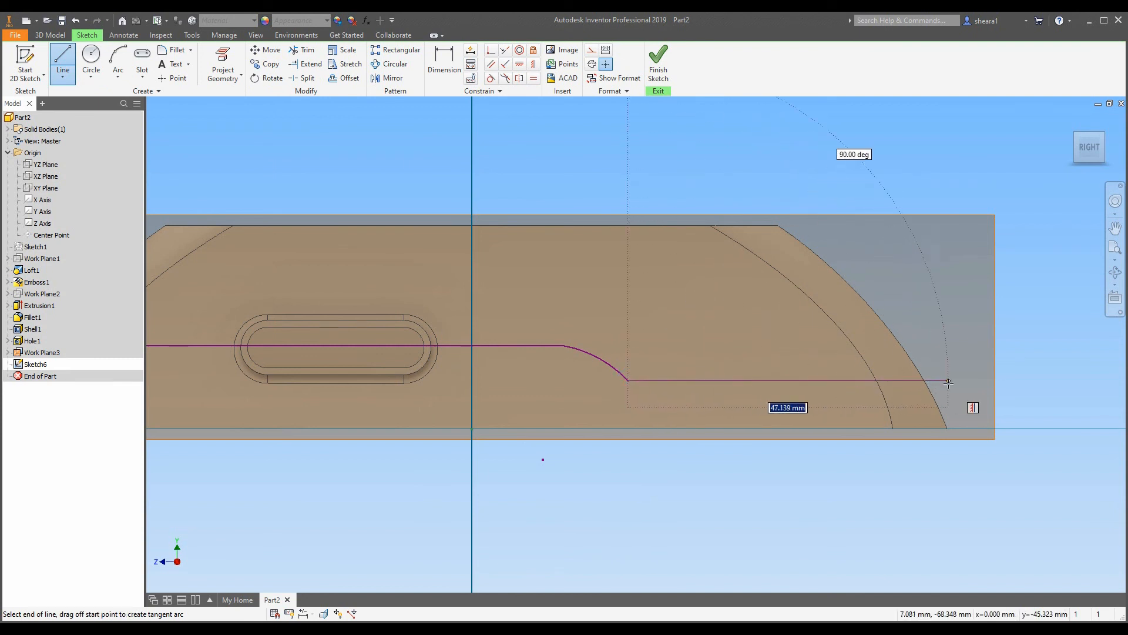
click(973, 381)
scroll(799, 376, up, 3)
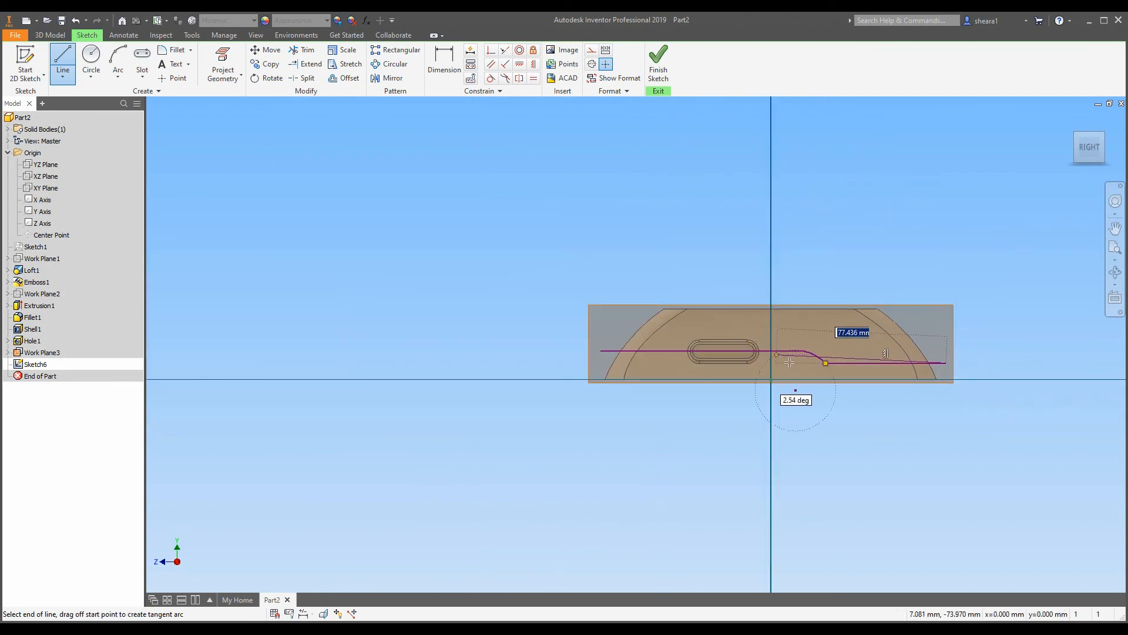
scroll(896, 361, down, 5)
scroll(896, 361, up, 2)
key(Escape)
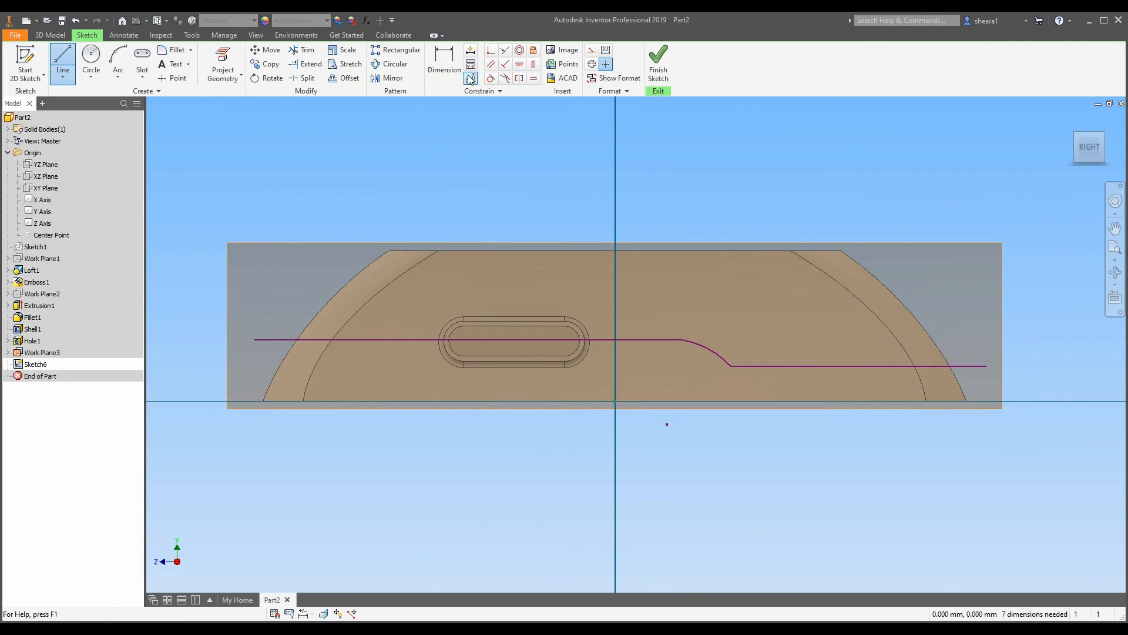
Dimension the upper line's vertical offset from the centre of the slot's left end arc as 0 mm.
click(444, 60)
click(496, 340)
scroll(447, 346, down, 3)
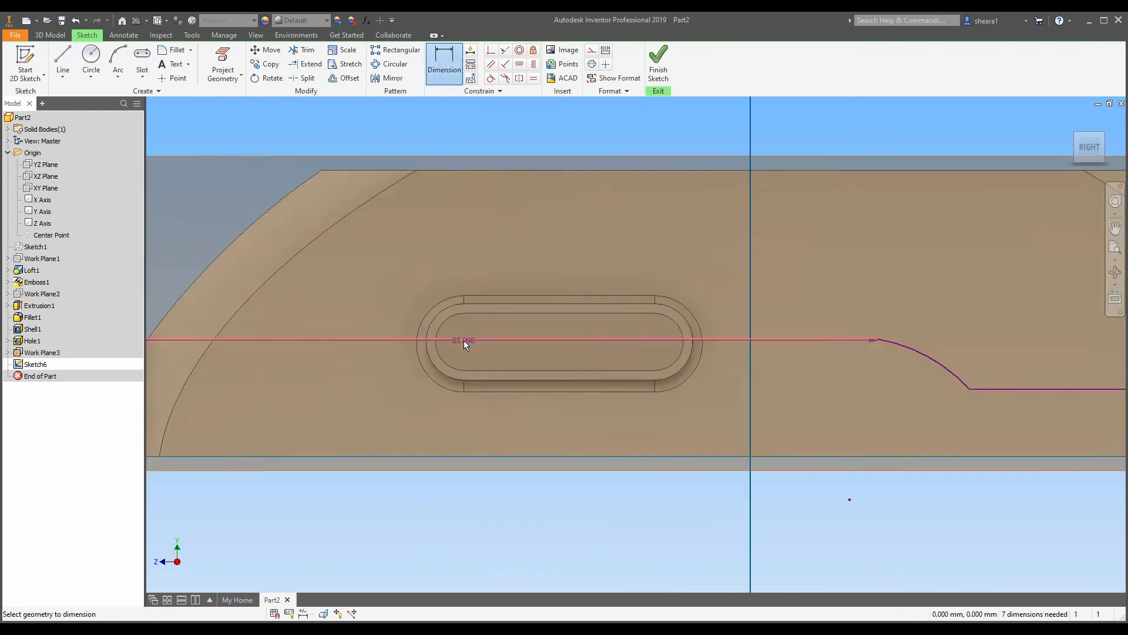
scroll(464, 340, down, 4)
click(374, 377)
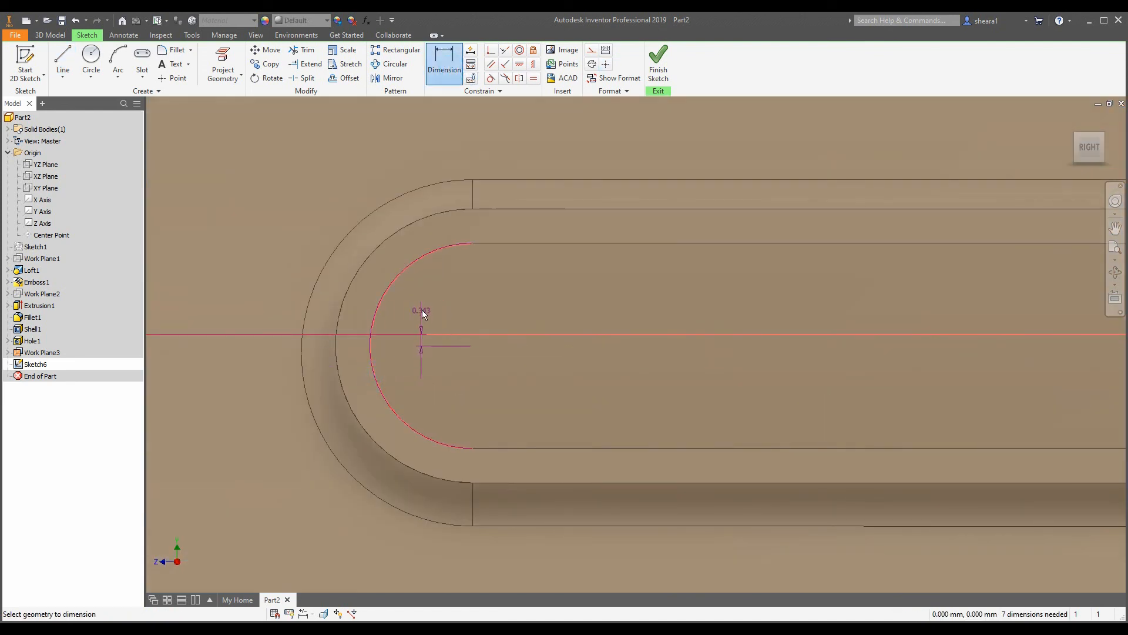
click(243, 281)
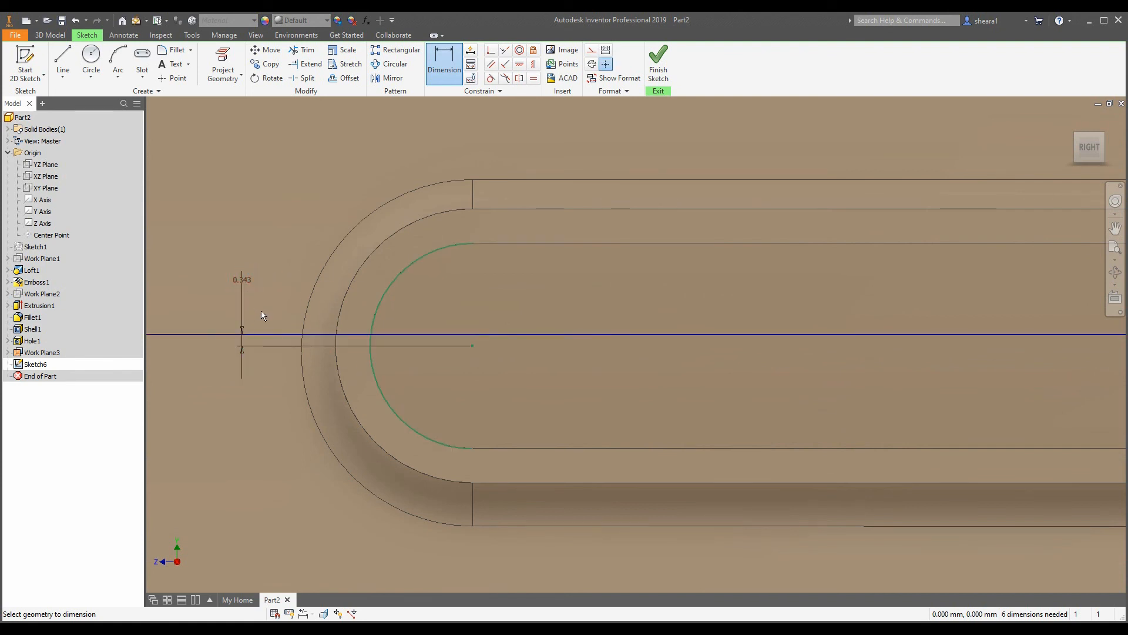
double_click(238, 277)
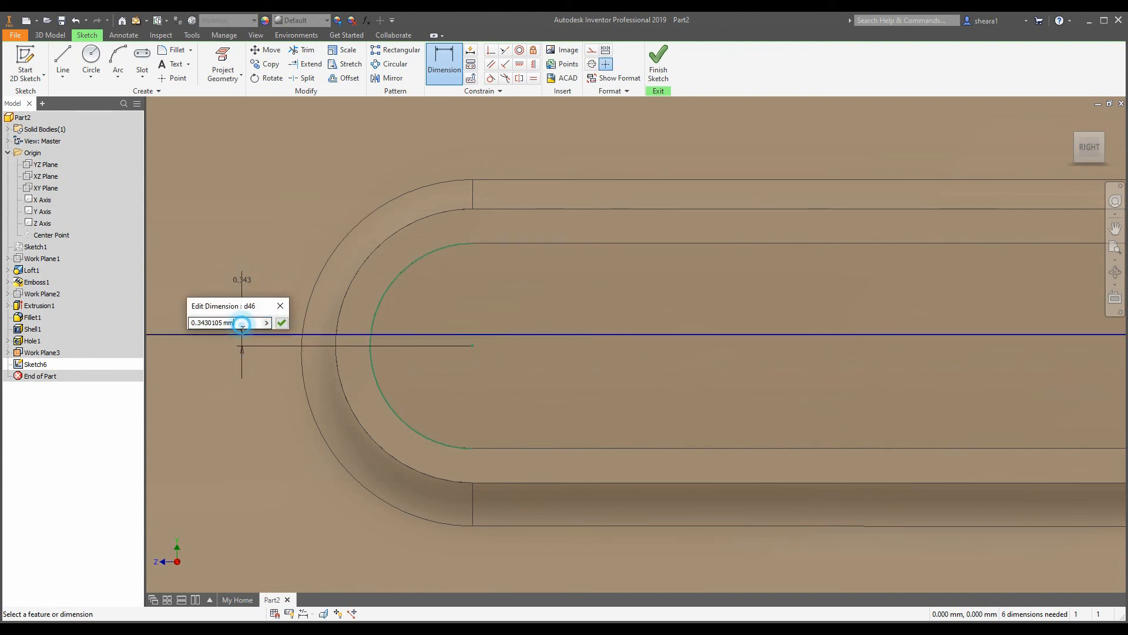
text(0)
key(Return)
Dimension the horizontal distance between the slot's right end arc centre and the profile arc's centre as 20 mm.
scroll(252, 280, down, 5)
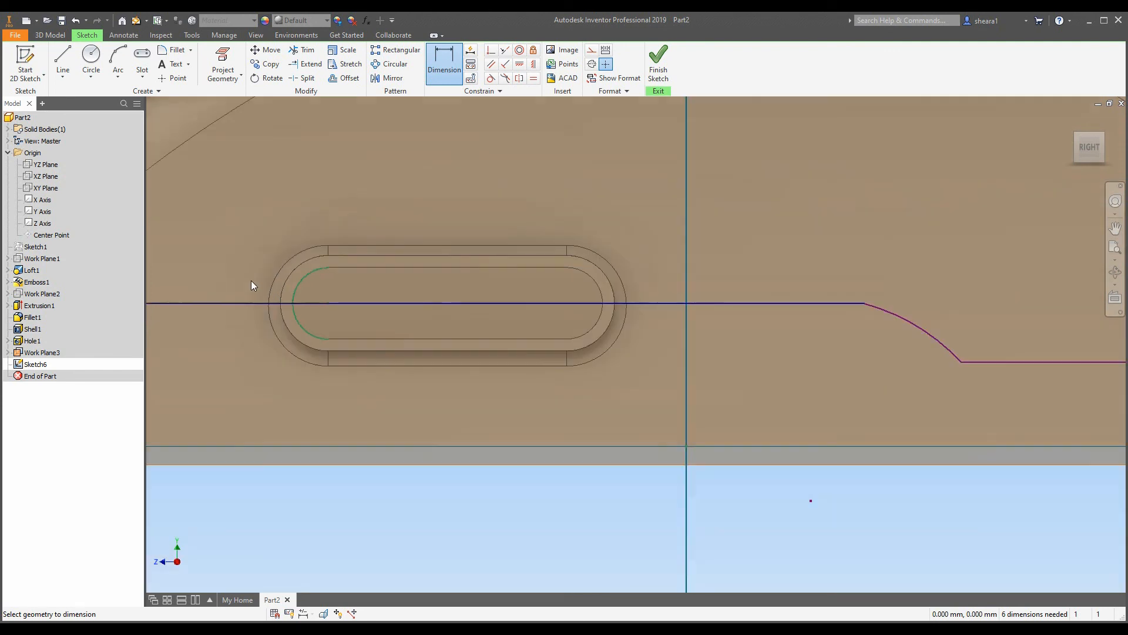
scroll(635, 311, down, 4)
scroll(569, 310, up, 2)
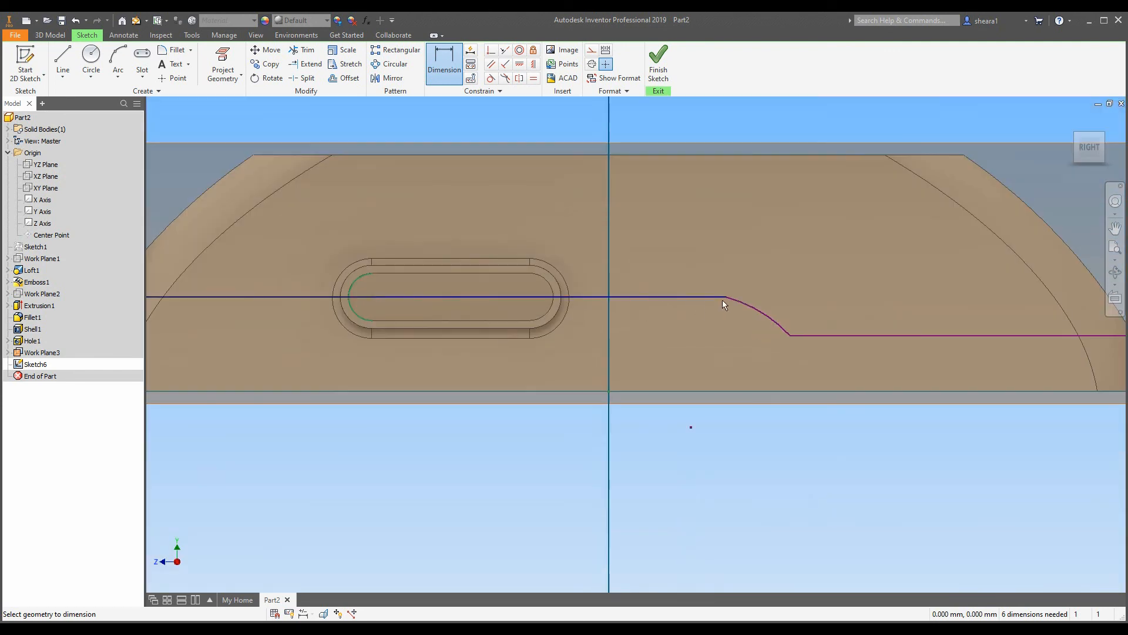
scroll(756, 320, up, 2)
click(754, 320)
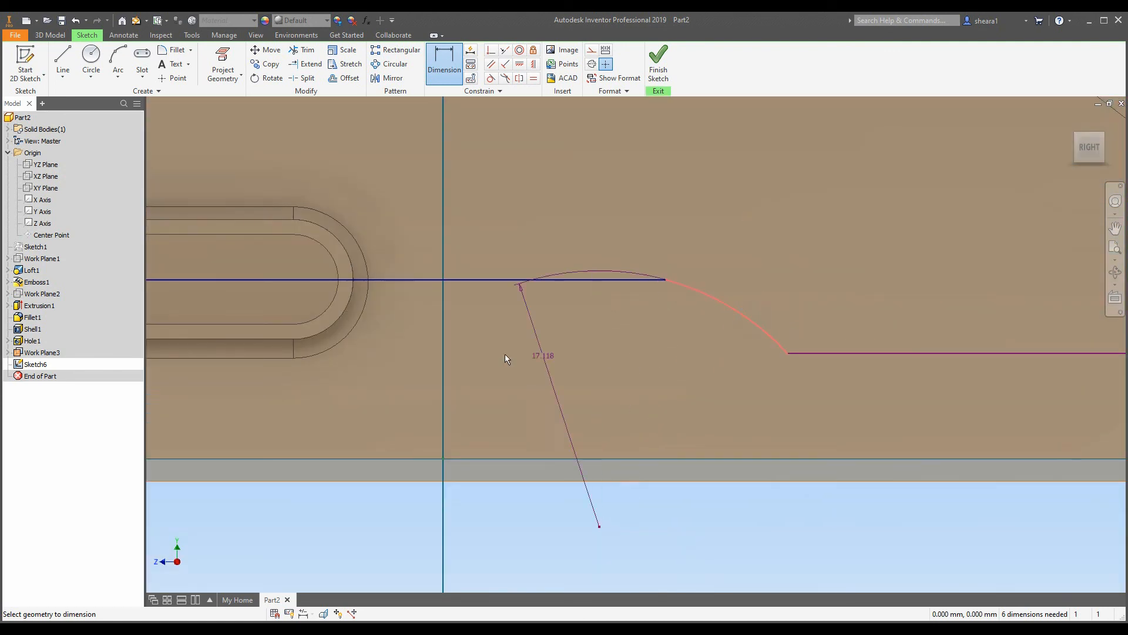
click(338, 295)
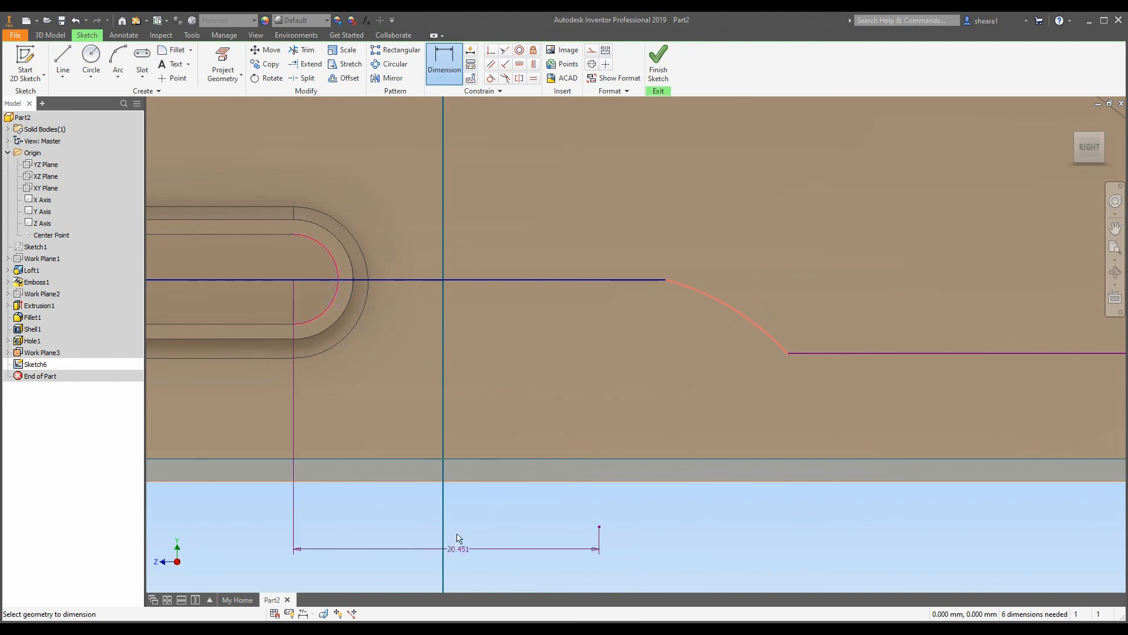
click(418, 555)
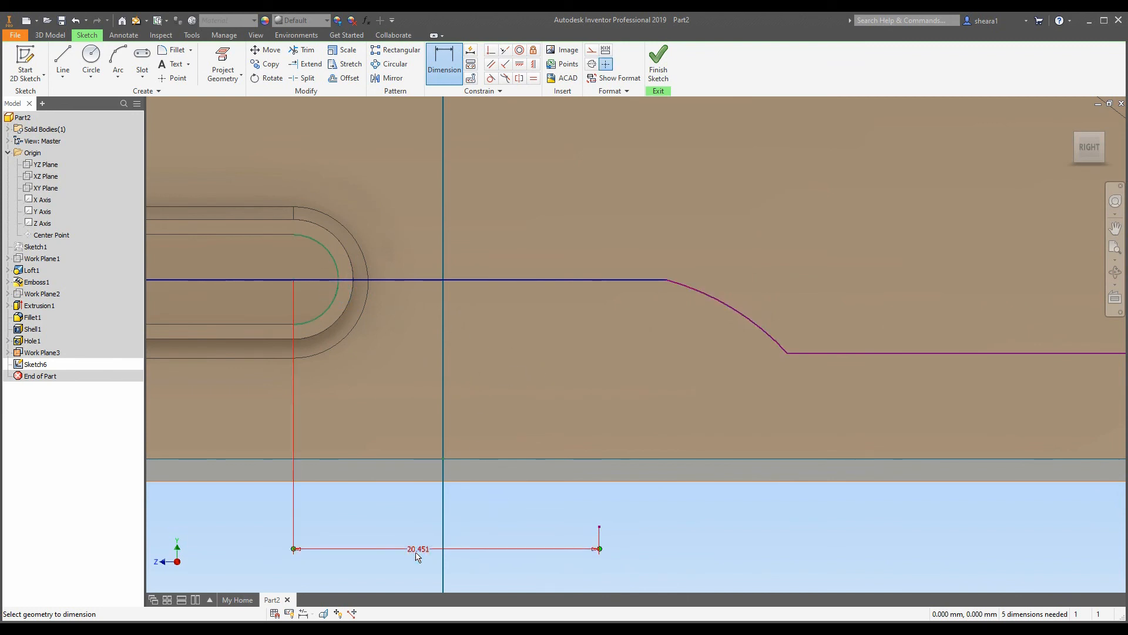
double_click(418, 548)
text(20)
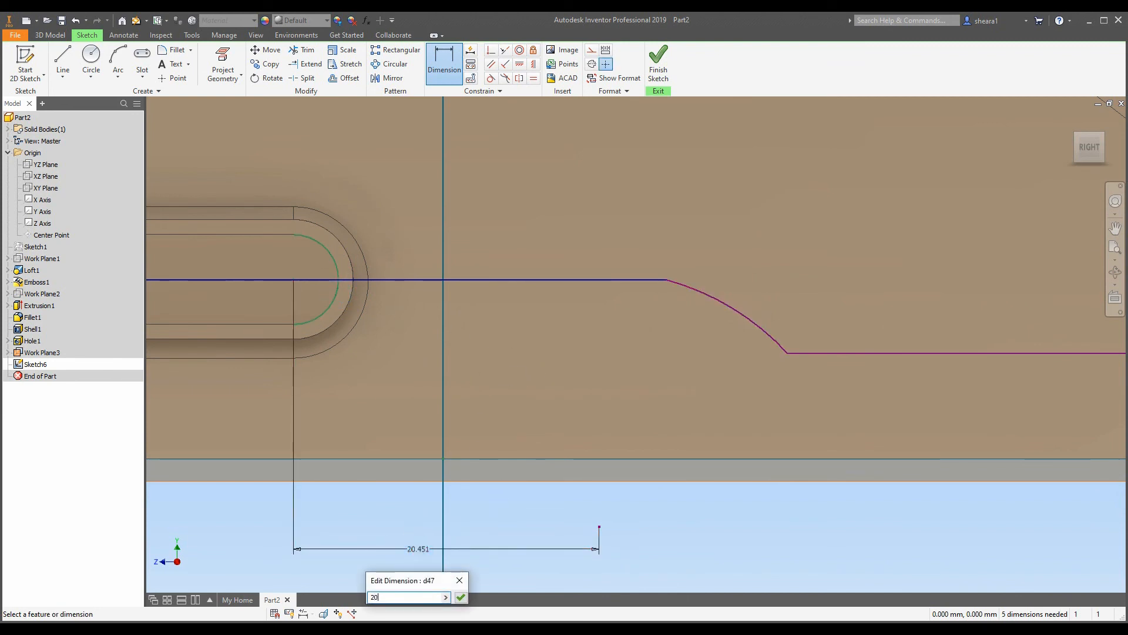
key(Return)
Dimension the profile arc's radius as 15 mm.
scroll(496, 459, down, 3)
scroll(729, 426, up, 3)
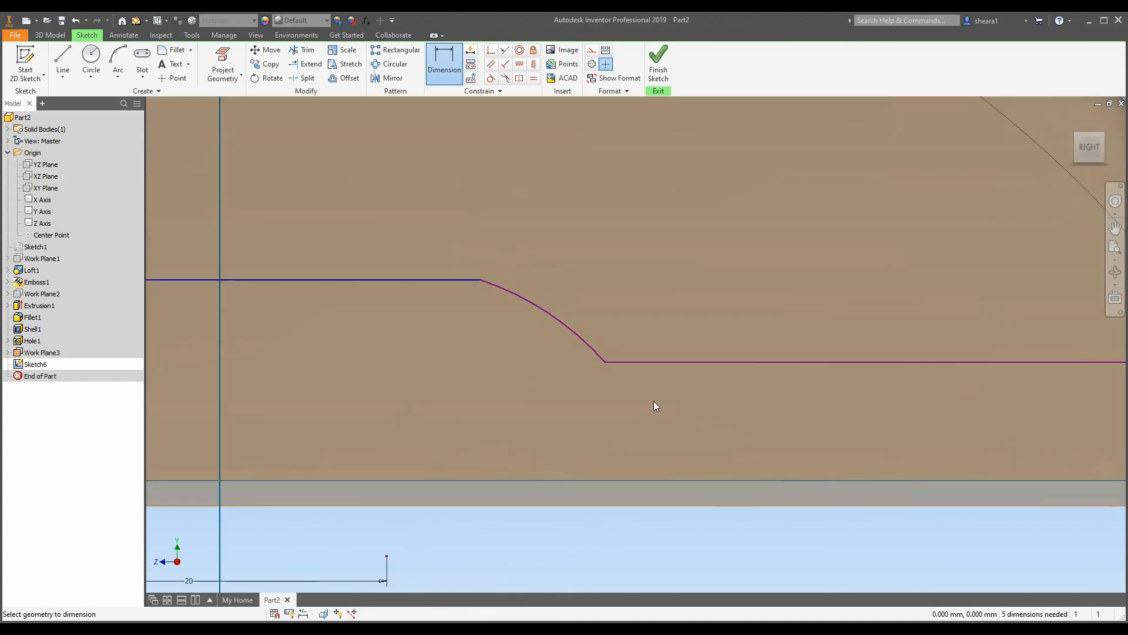
scroll(653, 401, down, 3)
click(613, 369)
click(624, 302)
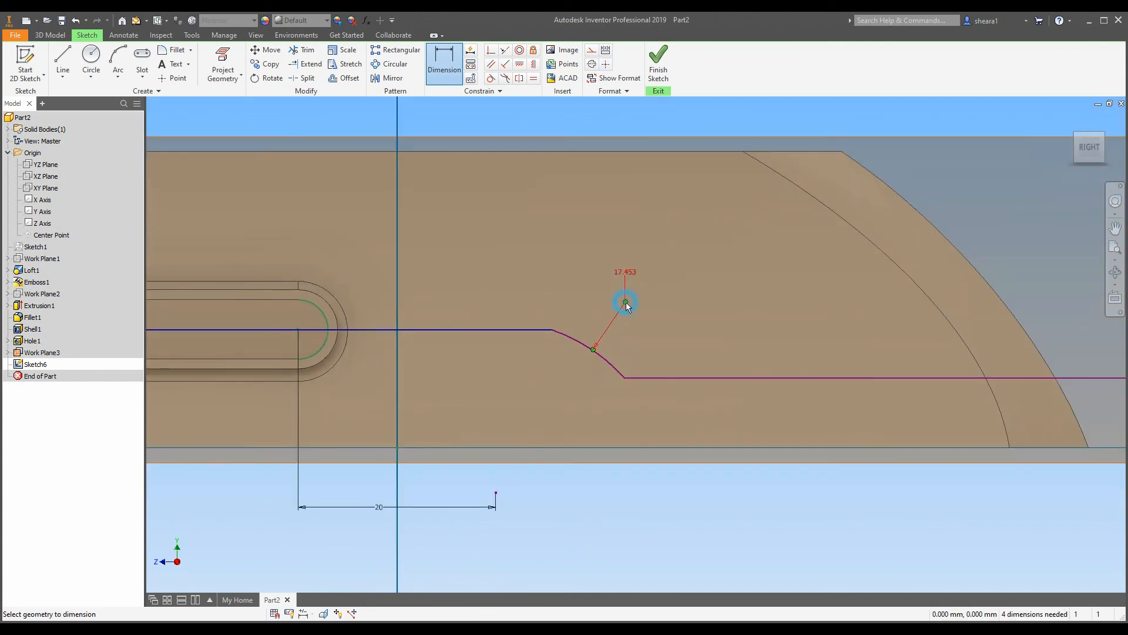
click(627, 270)
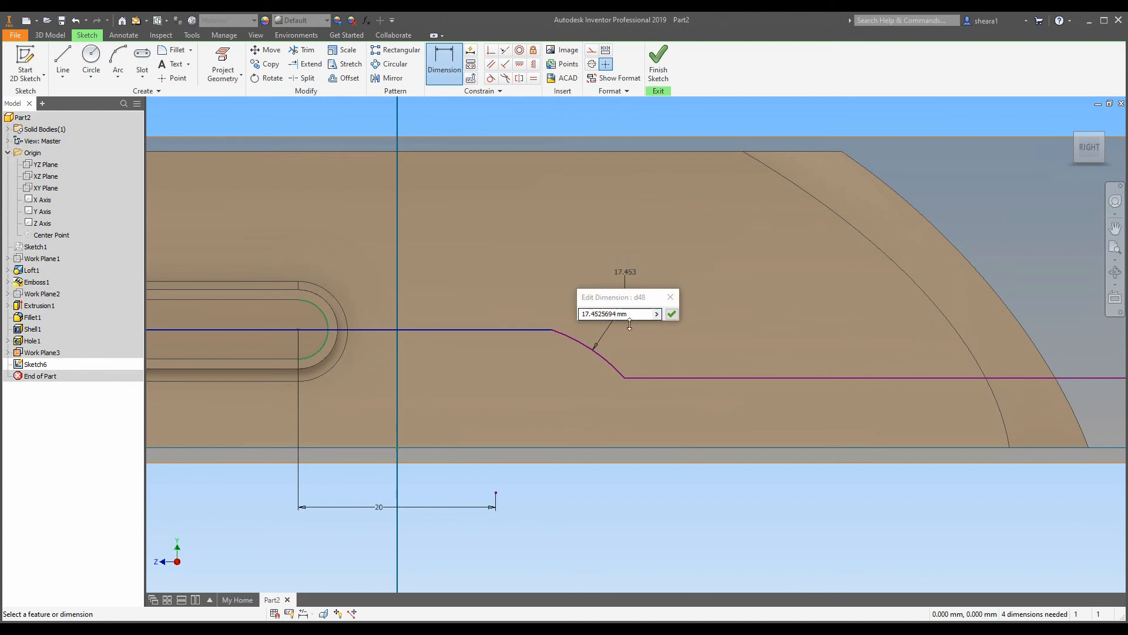
text(15)
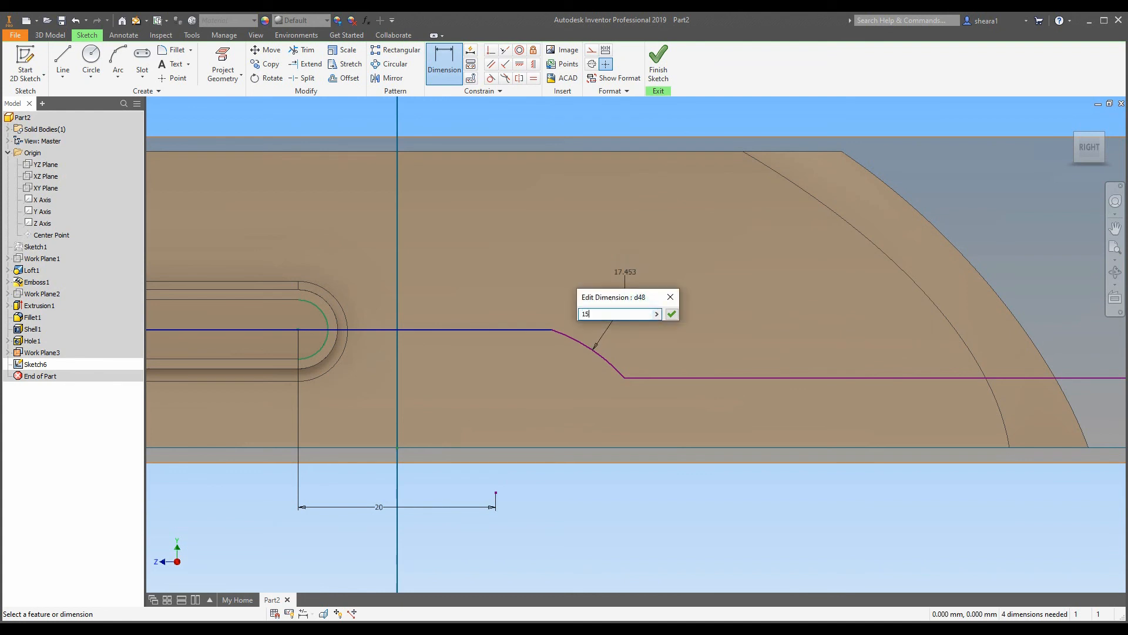
key(Return)
Dimension the lower horizontal line's length as 50 mm.
scroll(587, 337, down, 8)
scroll(447, 283, up, 7)
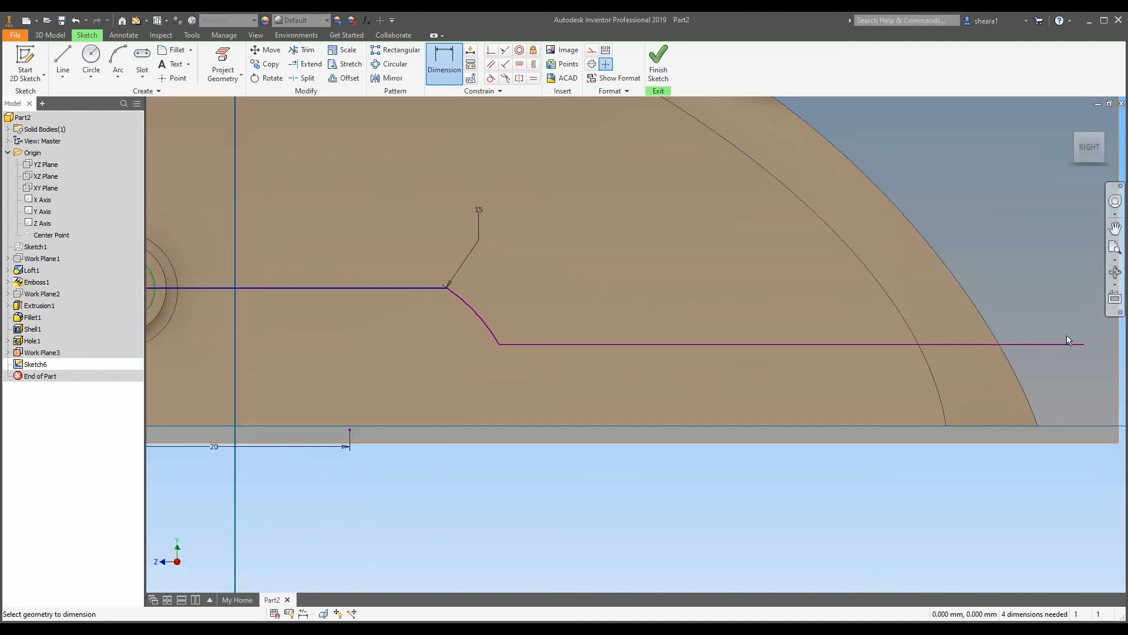
click(1065, 343)
click(765, 477)
click(767, 479)
text(50.9448691)
key(Return)
Dimension horizontally from the slot's right end arc centre to the lower line's start, try 35 mm, and set it to 32 mm.
click(499, 345)
click(515, 316)
click(639, 483)
text(35)
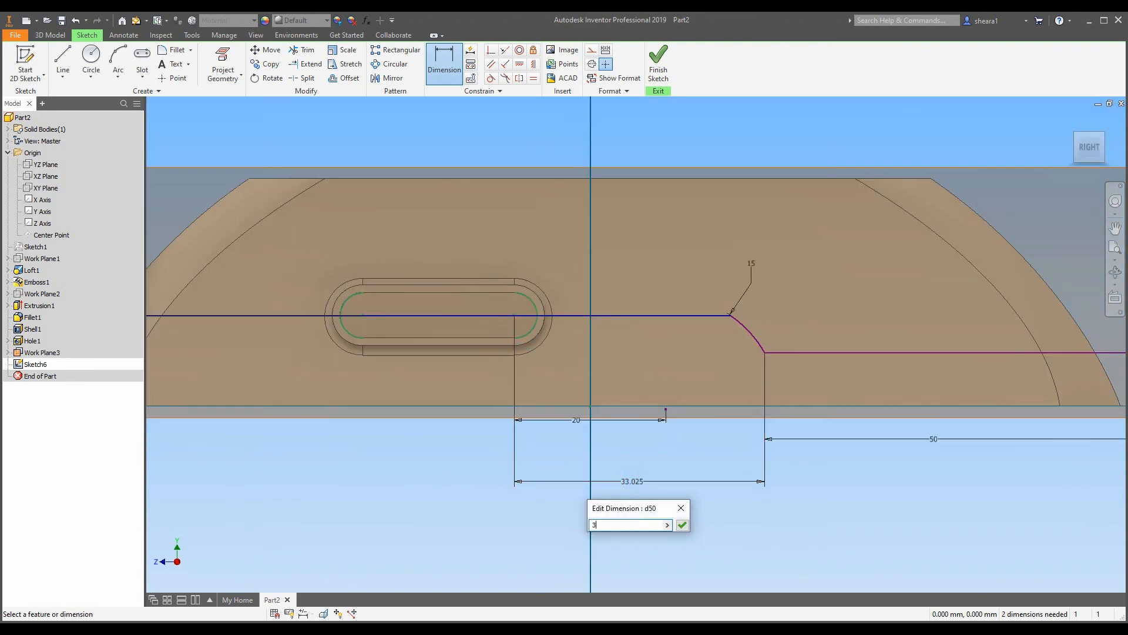
key(Return)
click(637, 549)
text(32)
key(Return)
Dimension the lower line's height above the part's bottom edge as 10 mm.
scroll(593, 470, up, 4)
scroll(890, 400, down, 5)
scroll(755, 345, up, 3)
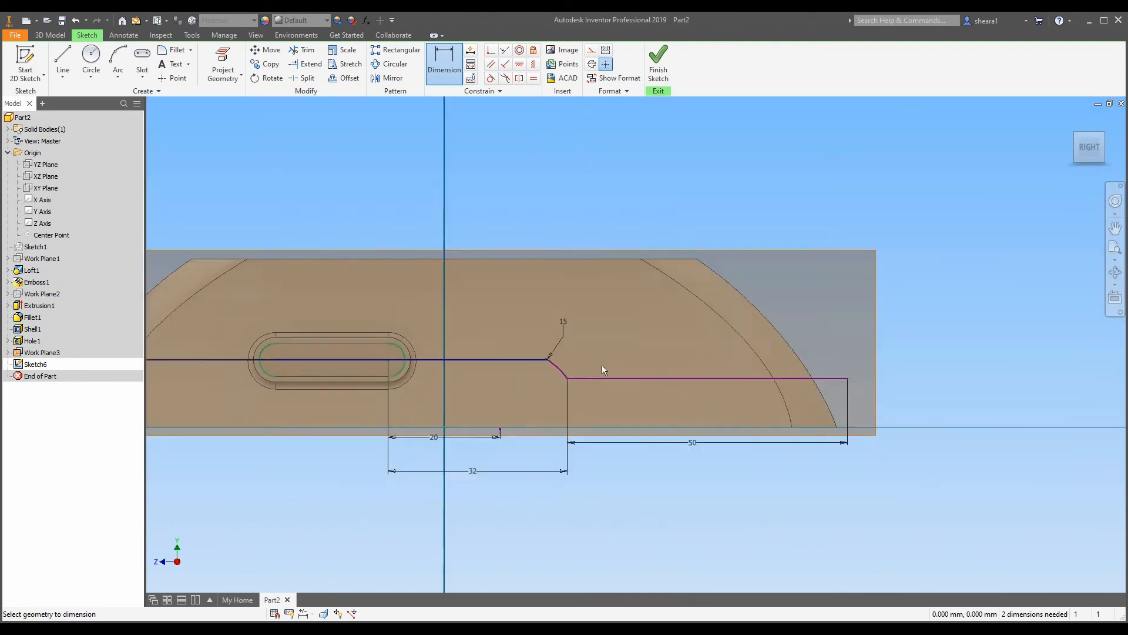
scroll(546, 411, down, 5)
scroll(541, 344, up, 4)
click(597, 341)
click(620, 401)
click(1016, 379)
text(10)
key(Return)
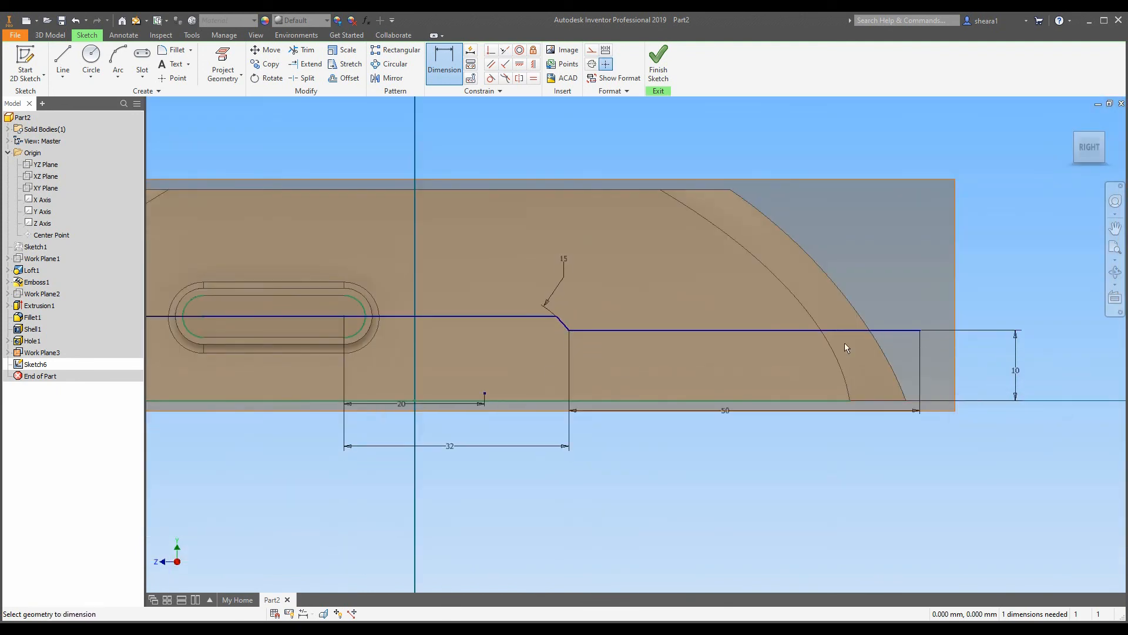
Fillet the corners at both ends of the profile arc with a 1 mm radius and finish the sketch.
scroll(555, 305, down, 5)
click(175, 50)
text(1)
click(558, 345)
click(604, 394)
key(Escape)
scroll(644, 226, up, 8)
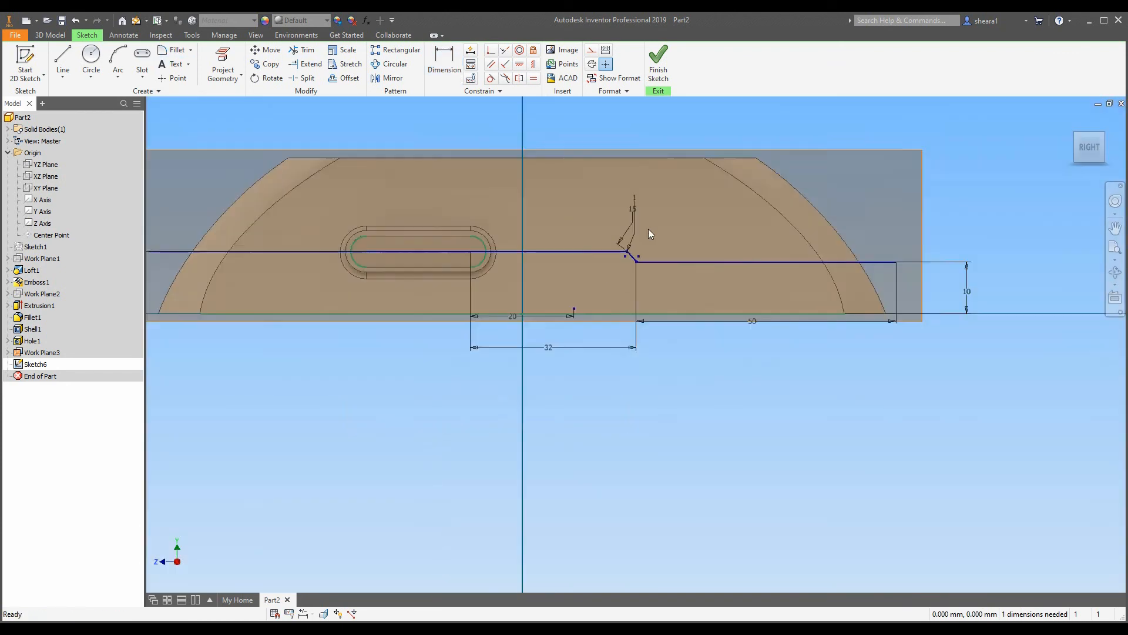
scroll(584, 159, down, 3)
scroll(658, 295, up, 3)
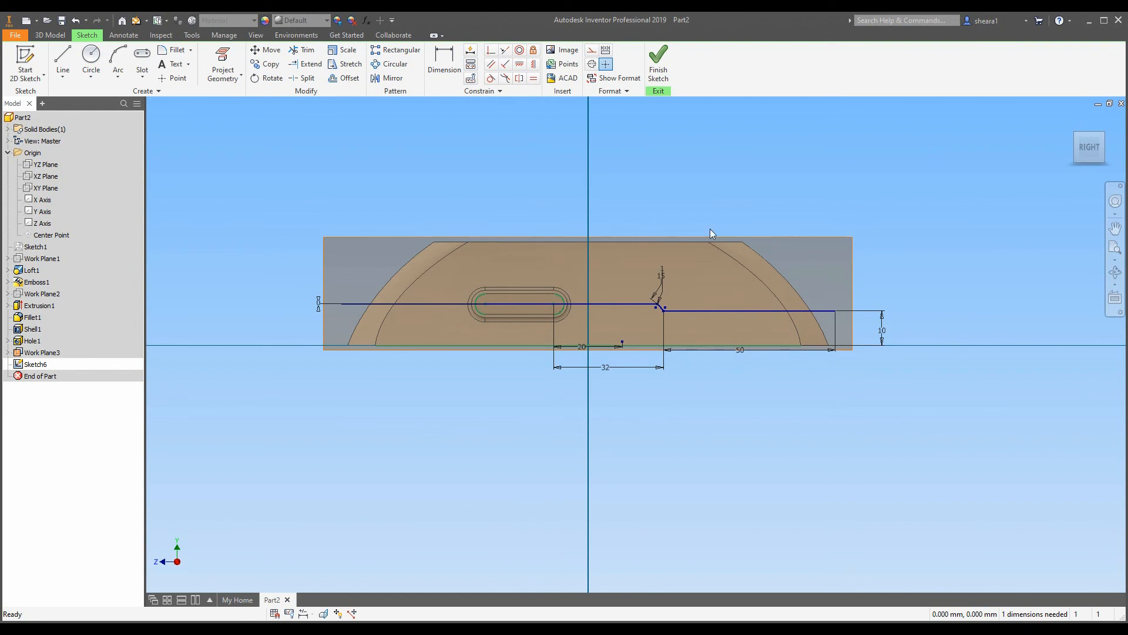
click(658, 64)
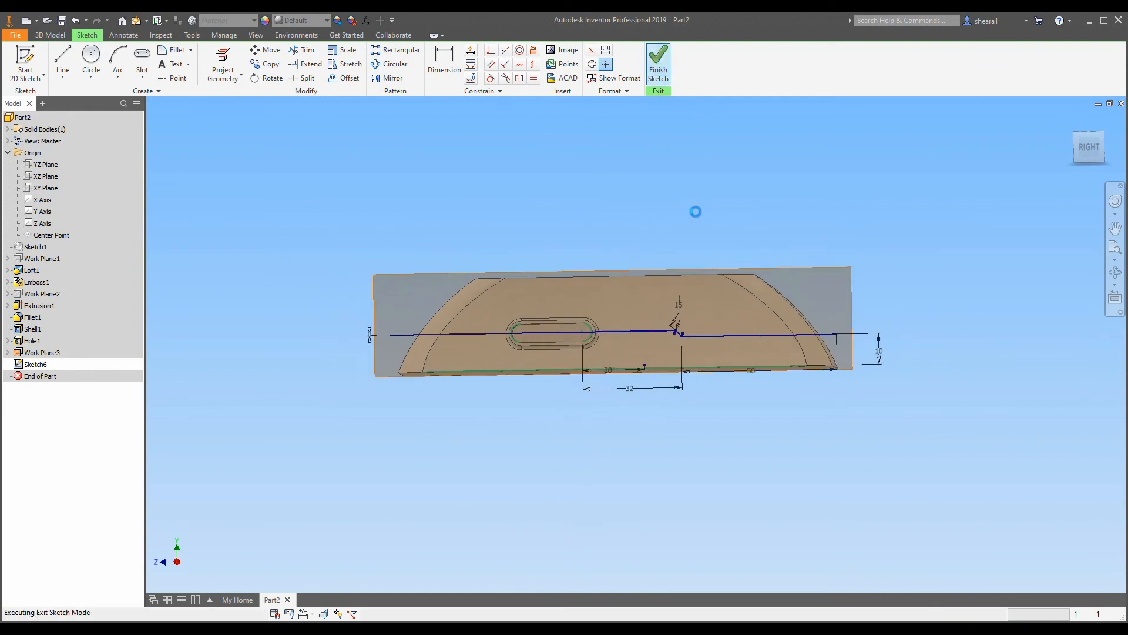
Start a surface extrusion and choose the stepped line sketch on the offset plane as its profile.
shift+middle_drag(616, 357, 633, 381)
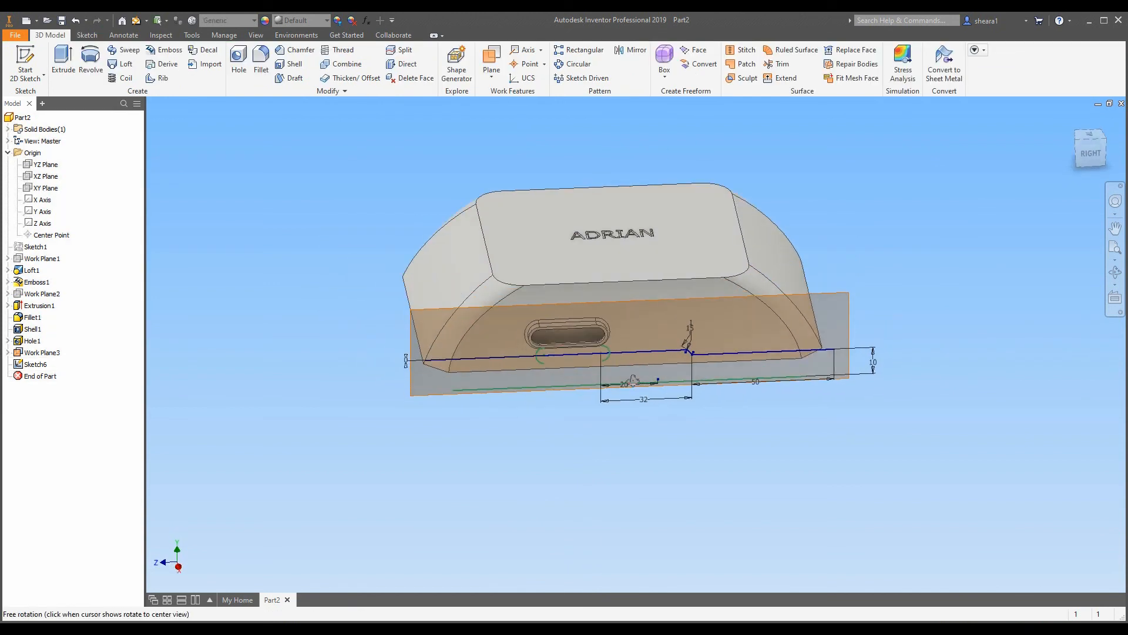
click(63, 61)
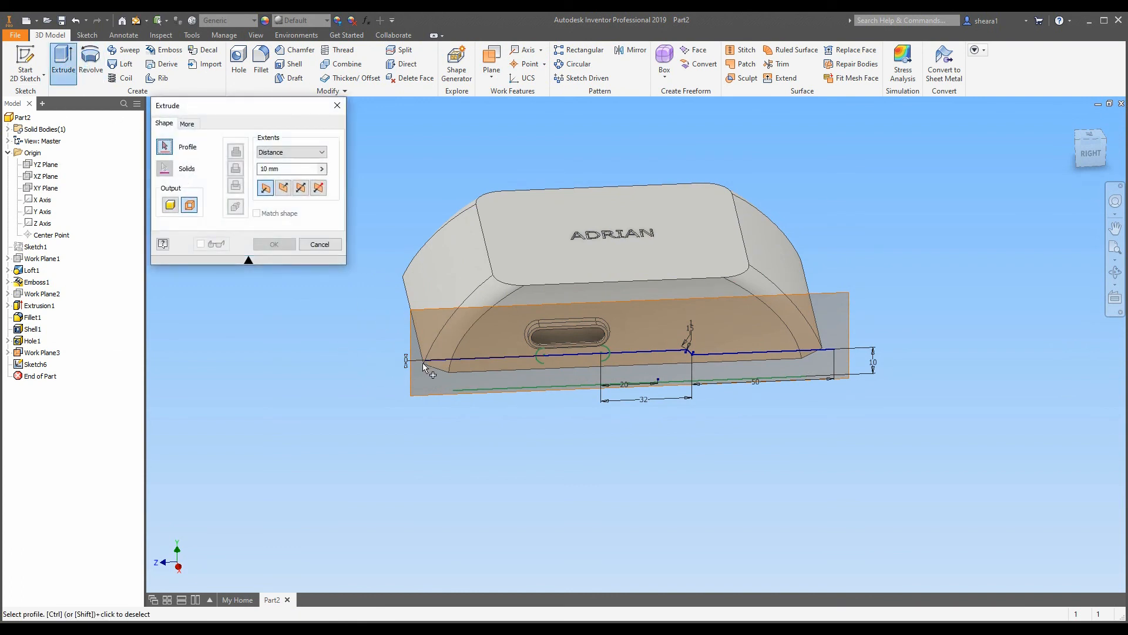
click(423, 364)
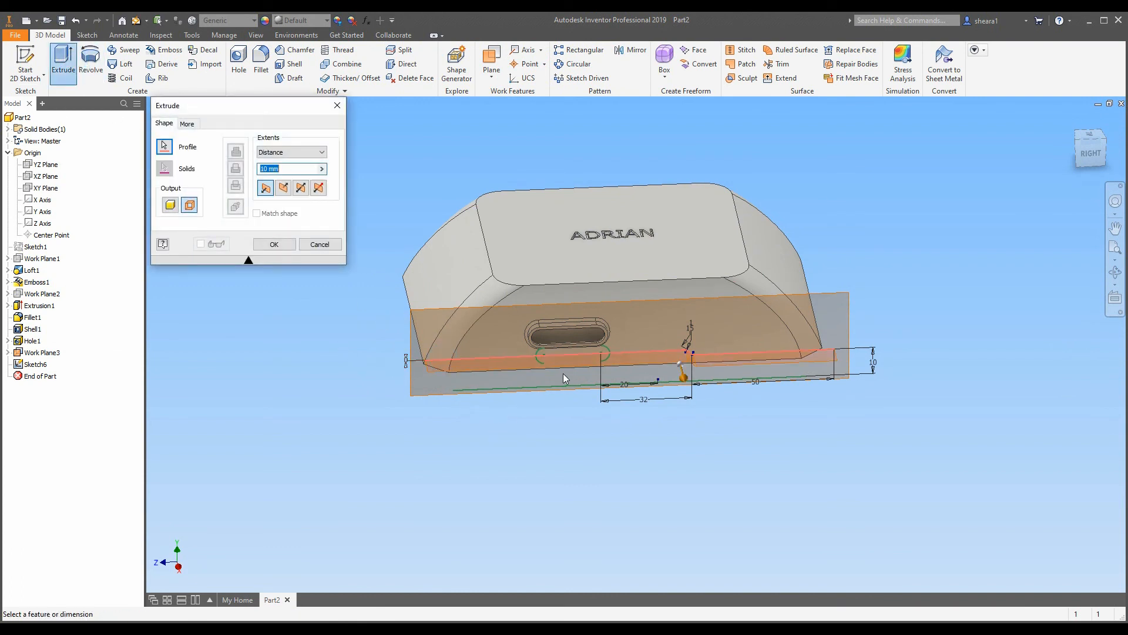
Examine the surface extrusion preview against the part's slotted side and outer edges from several angles.
mouse_move(536, 325)
shift+middle_down()
mouse_move(560, 319)
mouse_move(593, 335)
mouse_move(602, 356)
shift+middle_up()
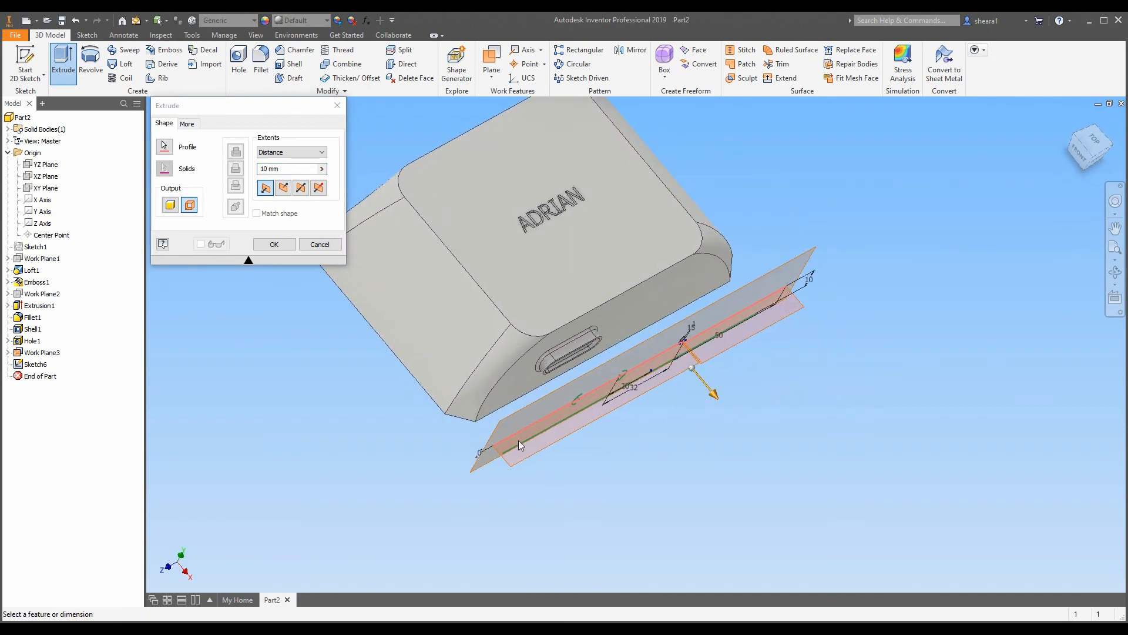
shift+middle_drag(516, 405, 512, 378)
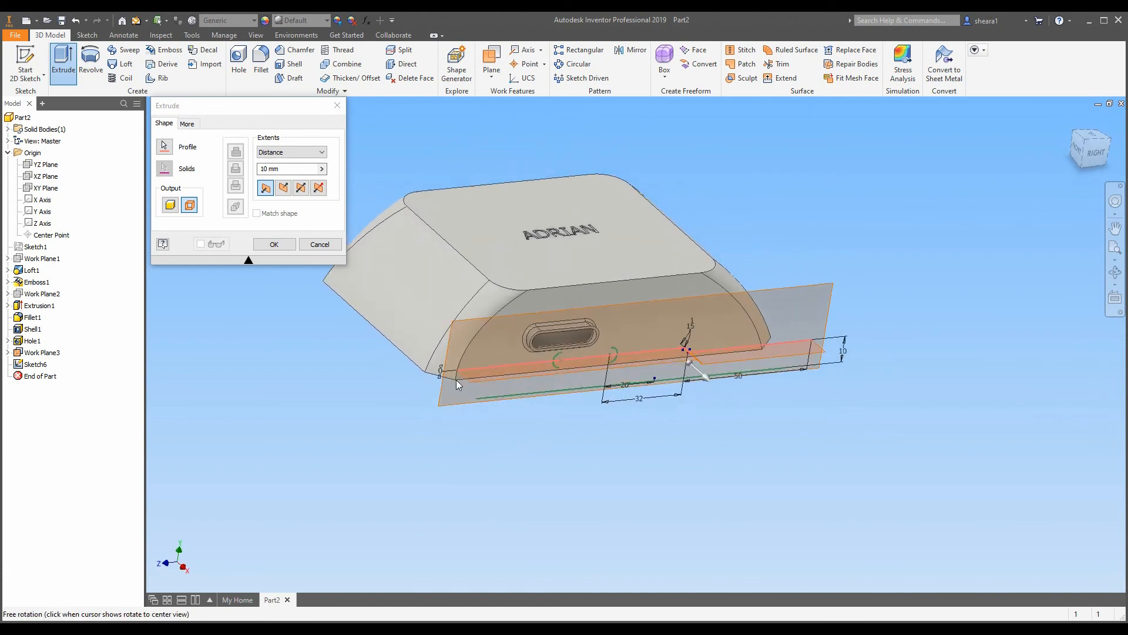
scroll(473, 374, down, 4)
mouse_move(500, 386)
shift+middle_down()
mouse_move(562, 353)
mouse_move(582, 367)
shift+middle_up()
scroll(846, 383, down, 3)
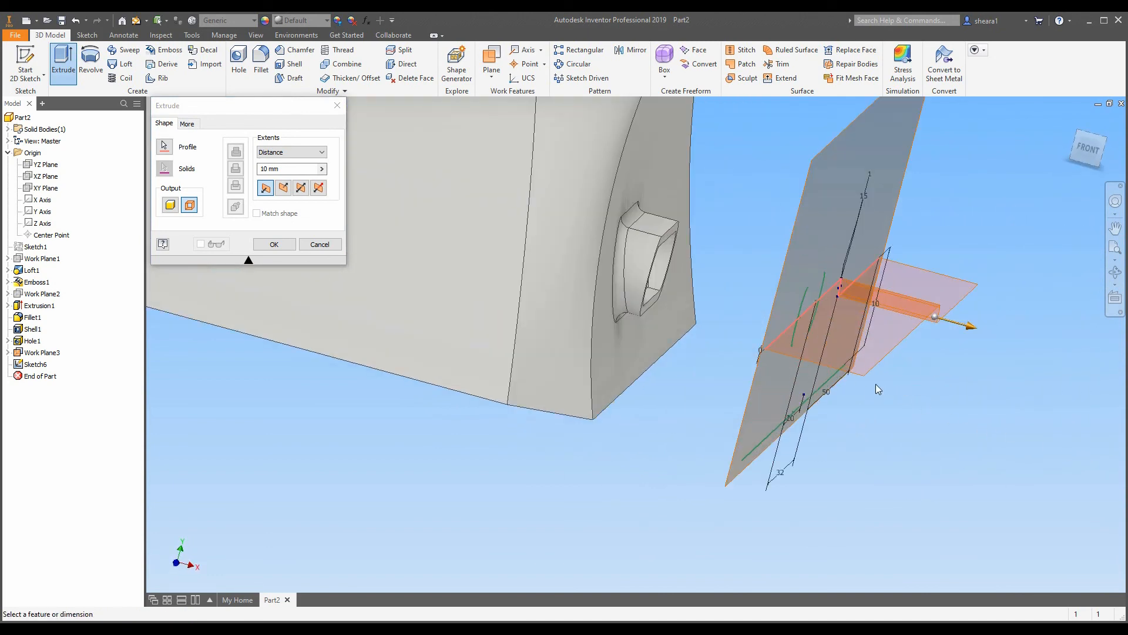
shift+middle_drag(808, 410, 343, 418)
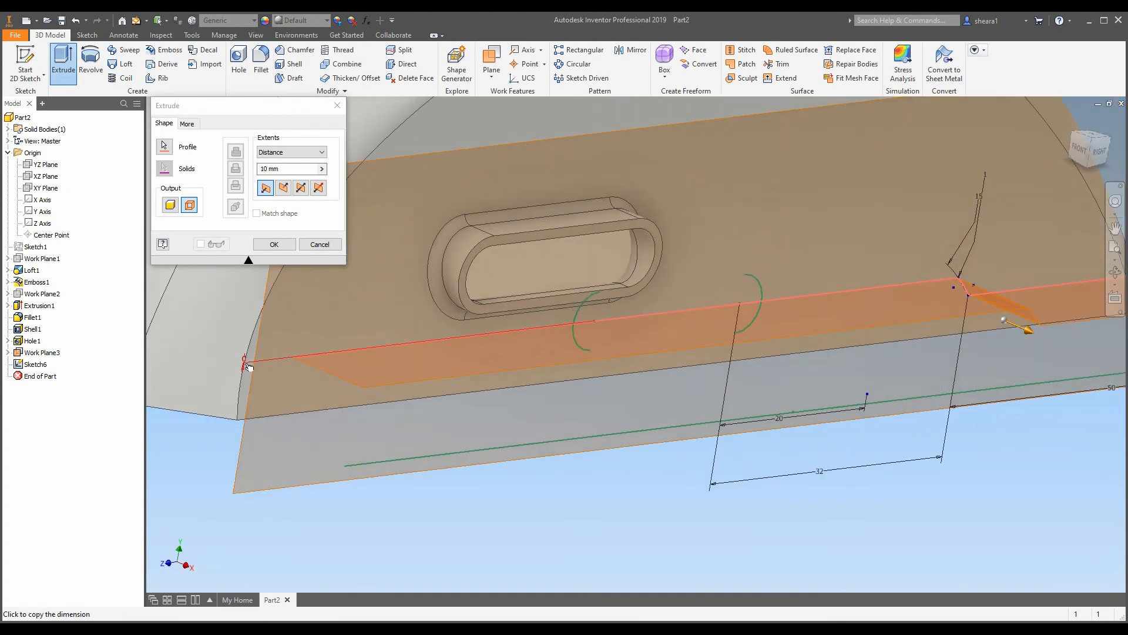
scroll(454, 436, up, 3)
shift+middle_drag(401, 403, 488, 423)
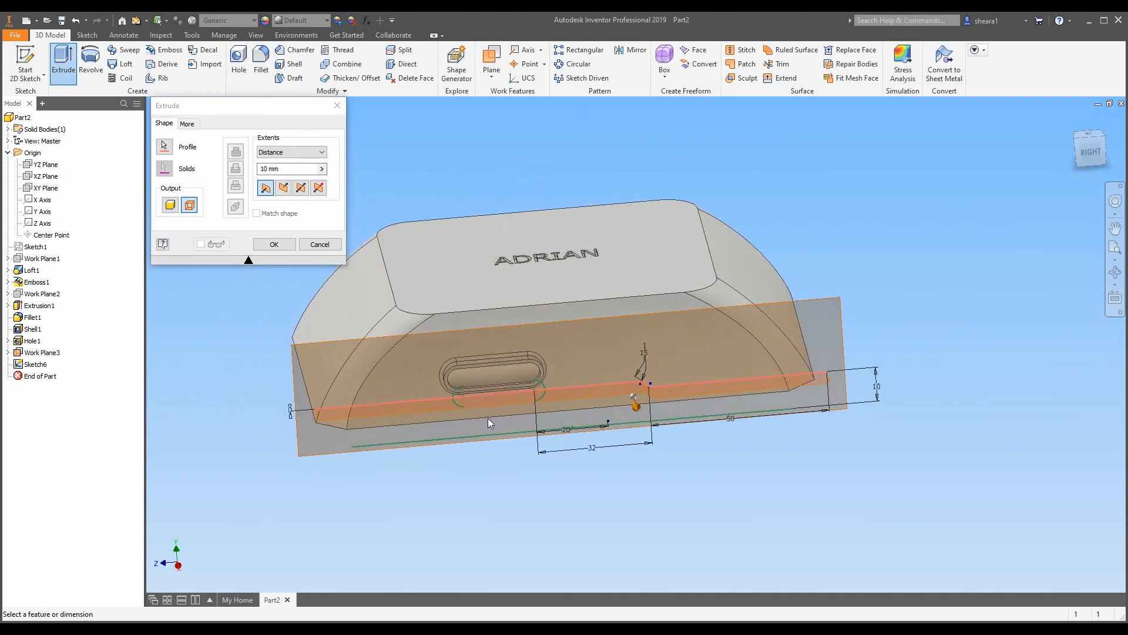
shift+middle_drag(473, 360, 462, 337)
shift+middle_drag(431, 378, 442, 396)
shift+middle_drag(637, 395, 467, 412)
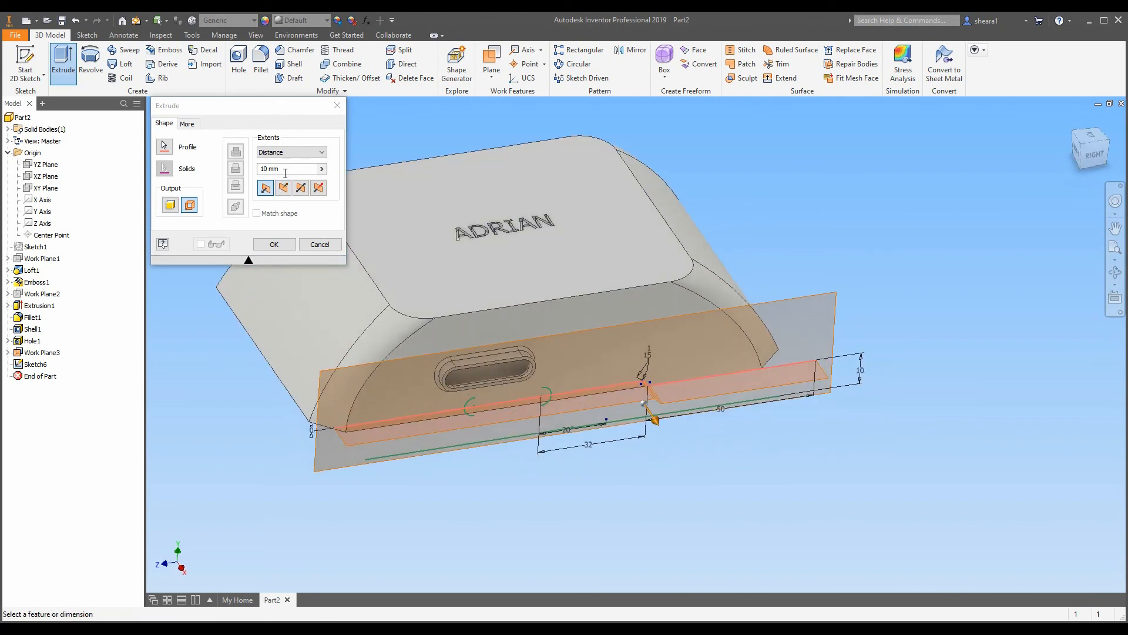
Extrude the stepped profile as a surface in the flipped direction towards the part, with the extent set to All.
click(291, 151)
click(295, 156)
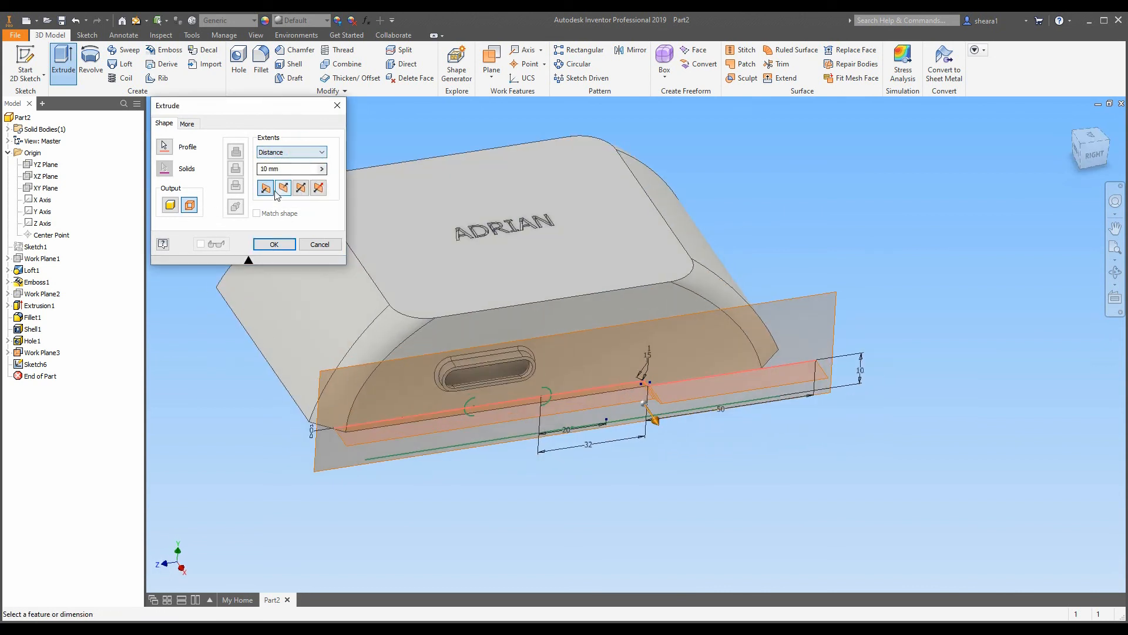
click(282, 189)
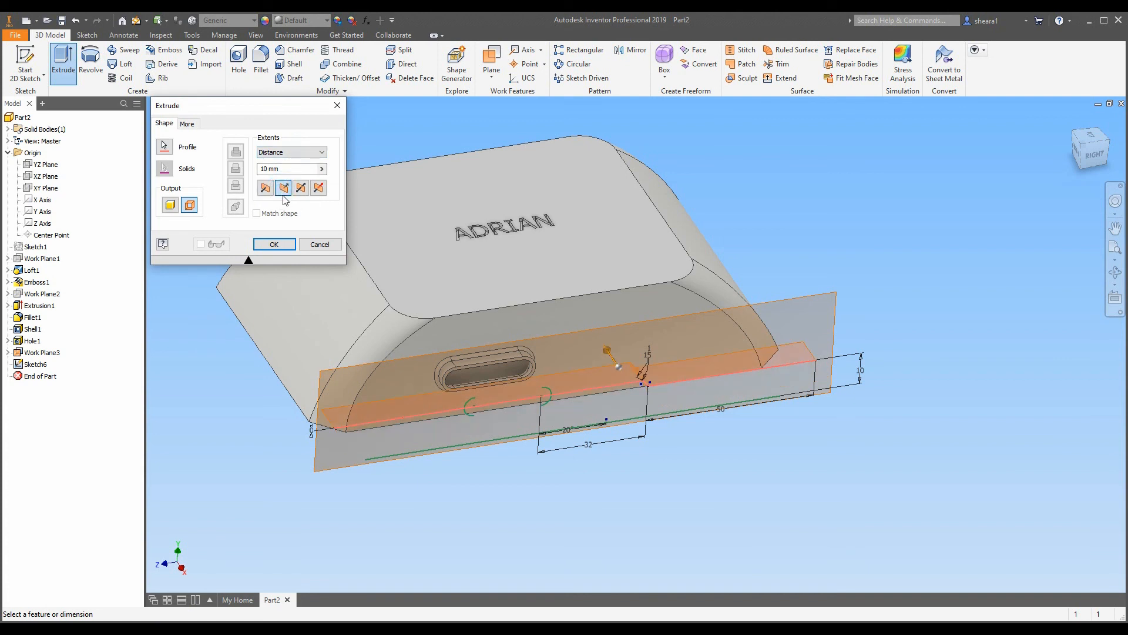
click(271, 153)
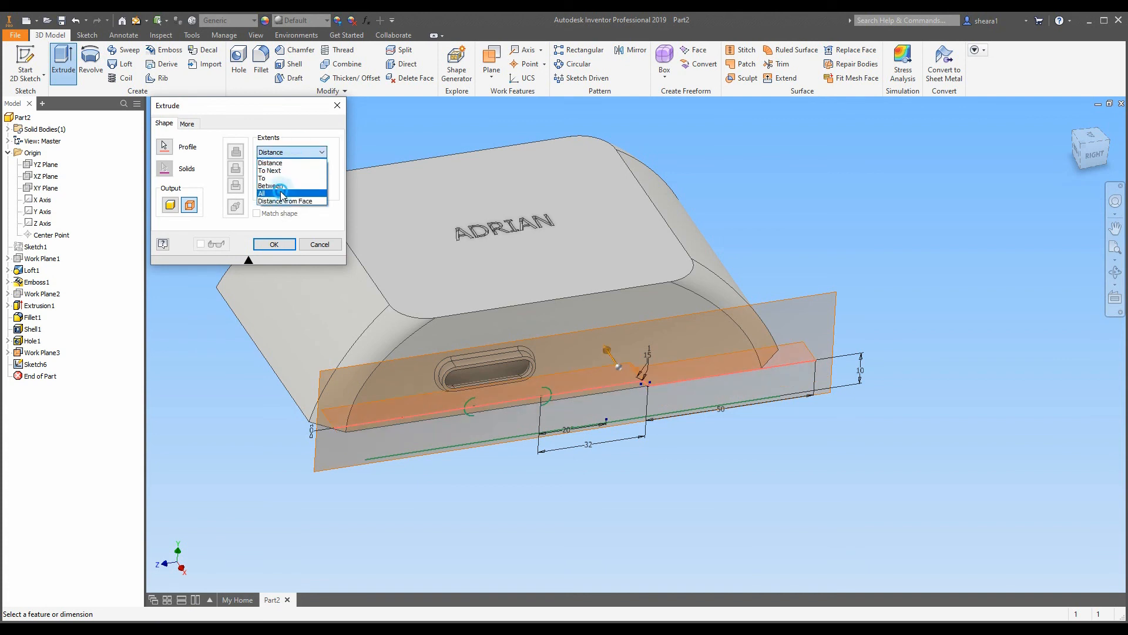
click(283, 195)
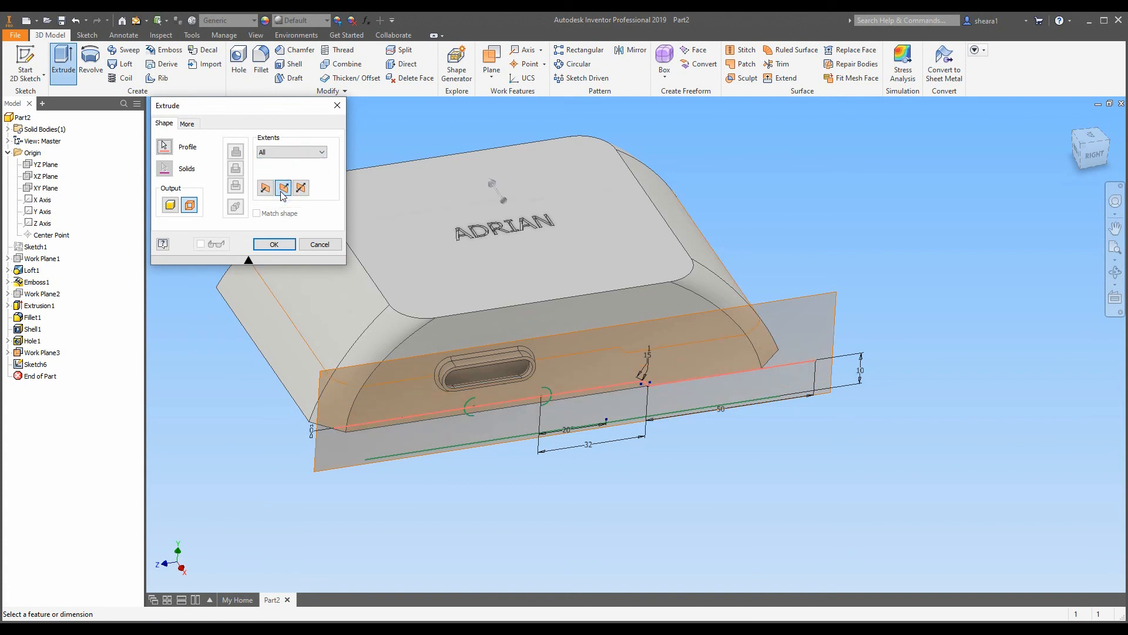
click(272, 249)
Hide the offset work plane beside the part's slotted face.
shift+middle_drag(361, 413, 267, 200)
right_click(345, 437)
click(385, 448)
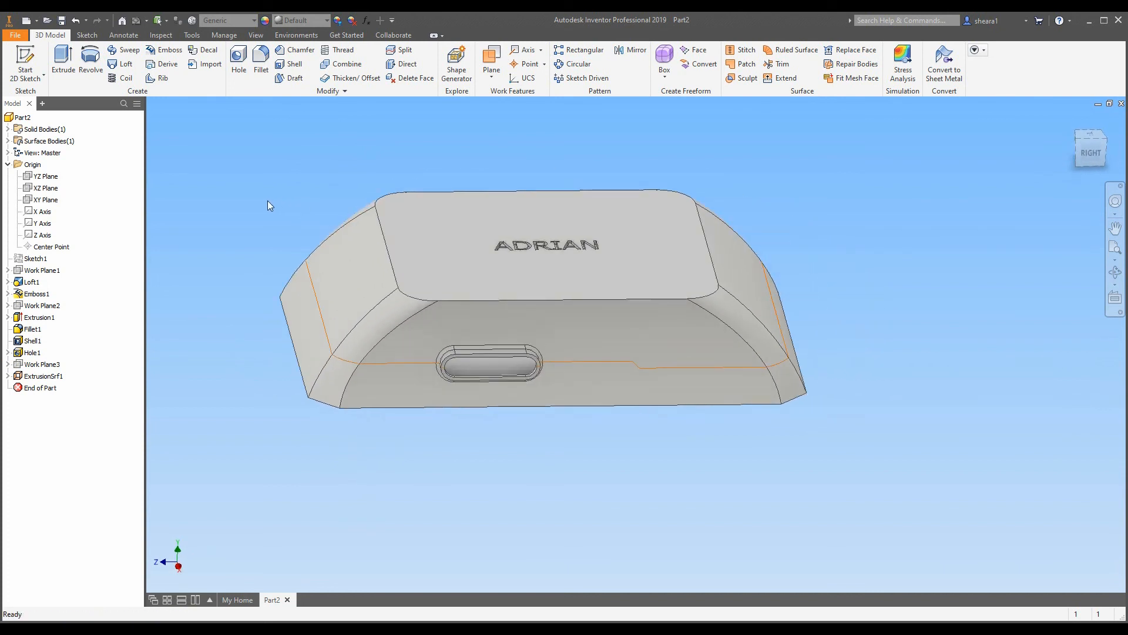
Split the solid into two bodies with the Split Solid option, using the stepped extruded surface as the split tool.
click(405, 52)
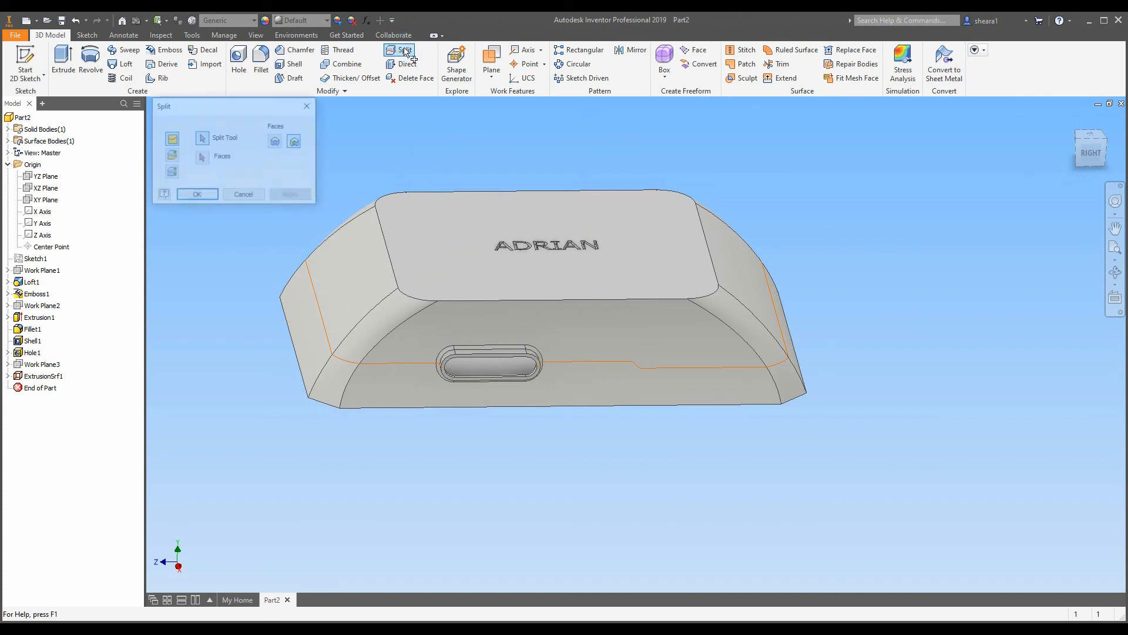
click(354, 371)
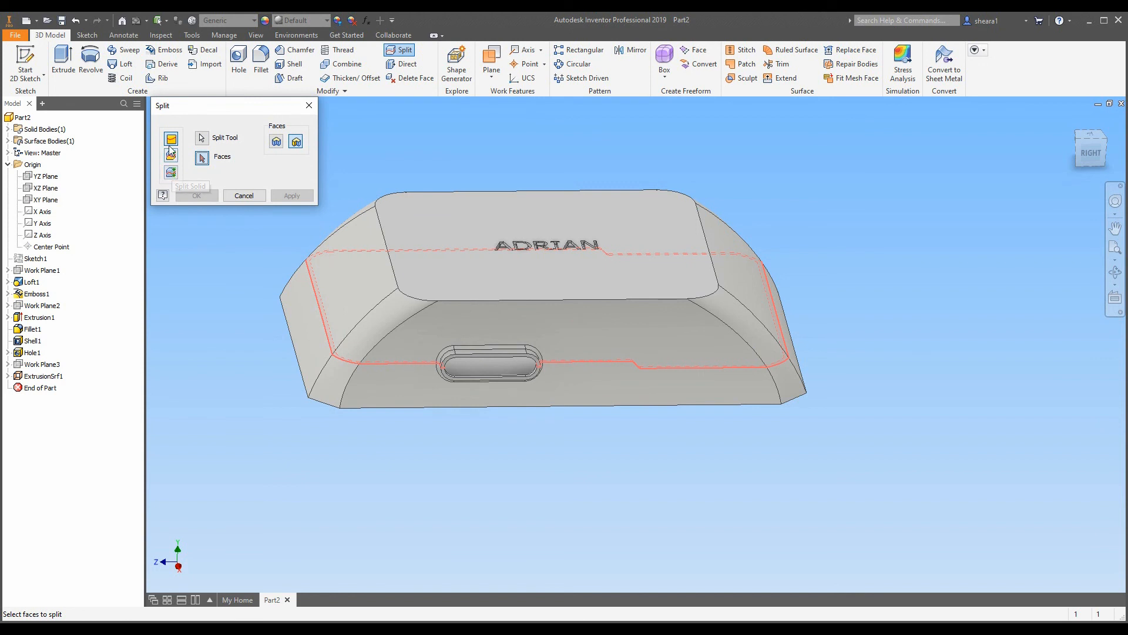
click(172, 173)
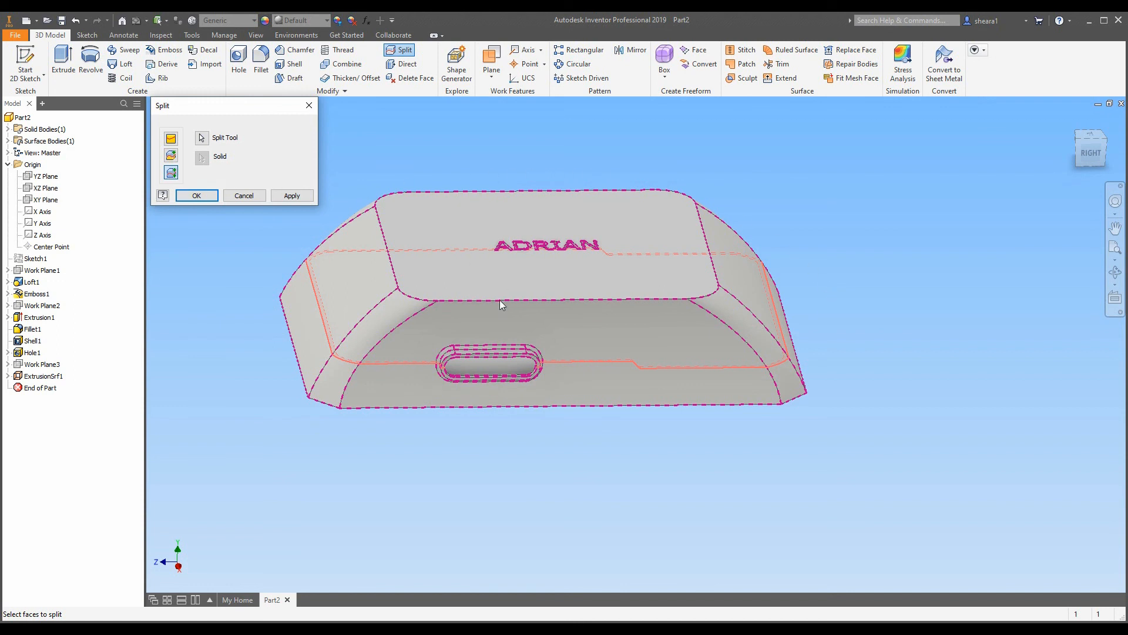
middle_drag(393, 351, 410, 383)
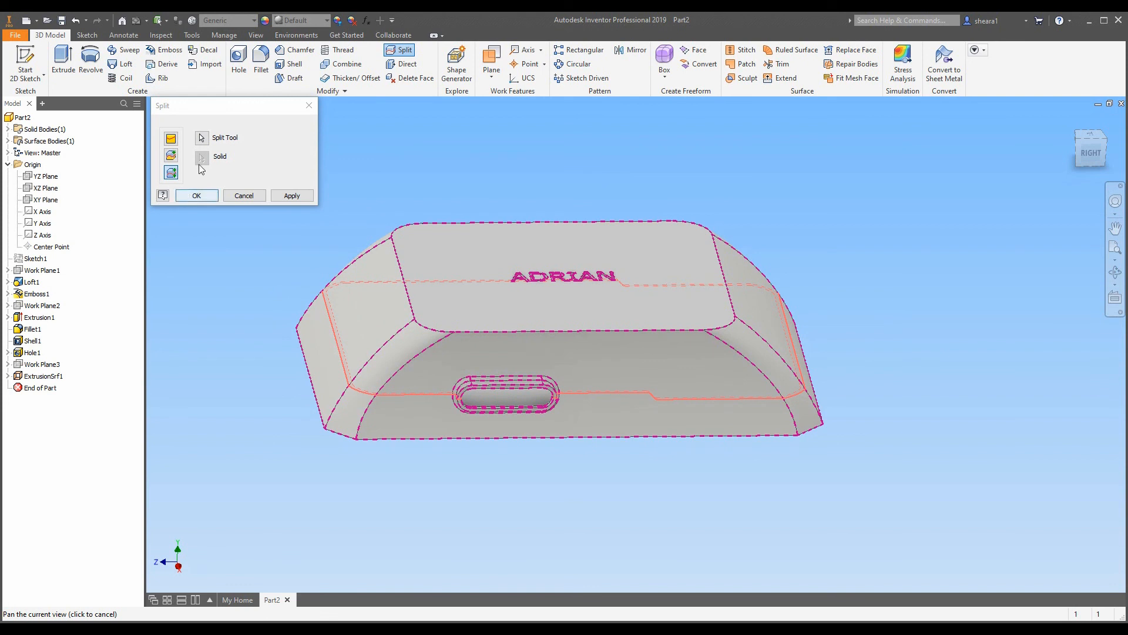
click(197, 196)
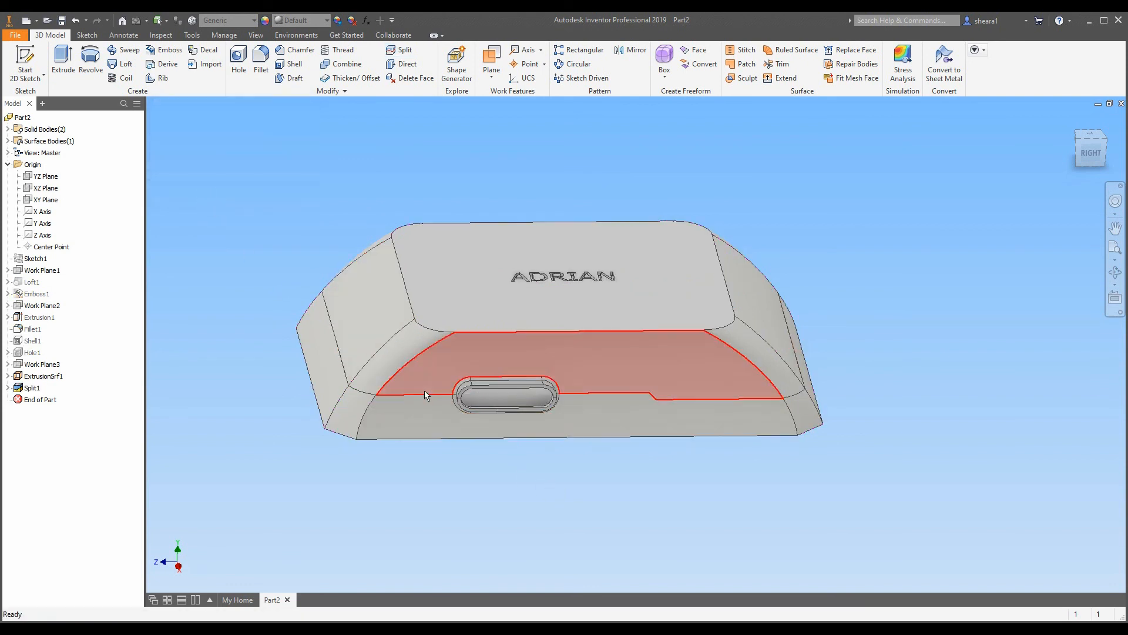
Highlight the split feature on the model and list the part's solid bodies.
click(53, 388)
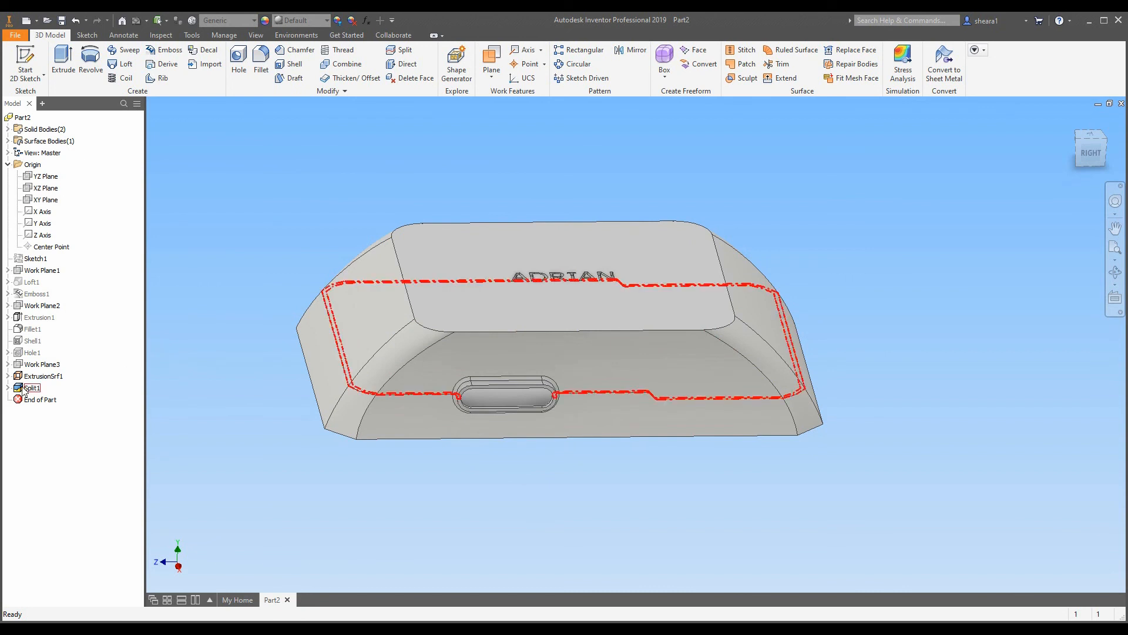
click(270, 419)
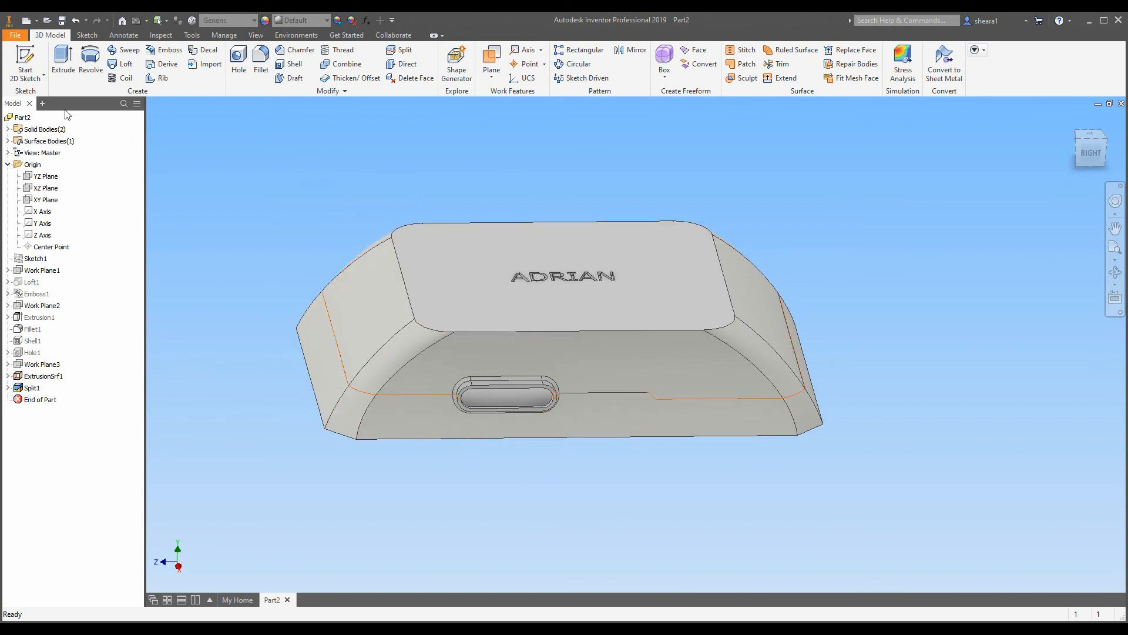
click(8, 129)
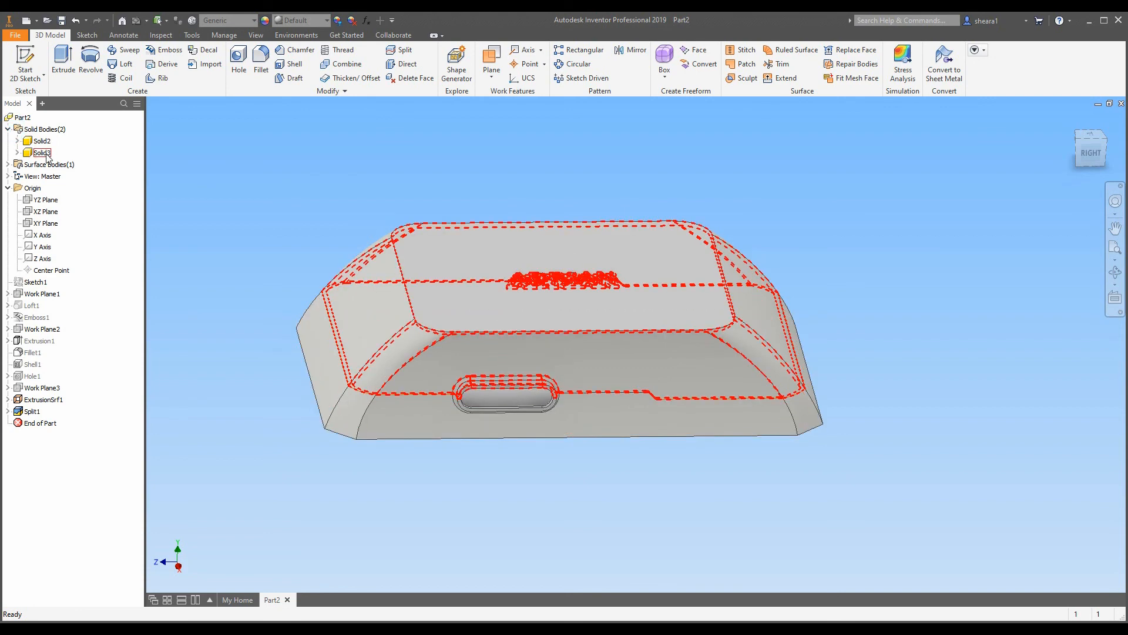
Create a folder named PLASTIC PARTS inside Workshops and open it as the save location.
mouse_move(632, 488)
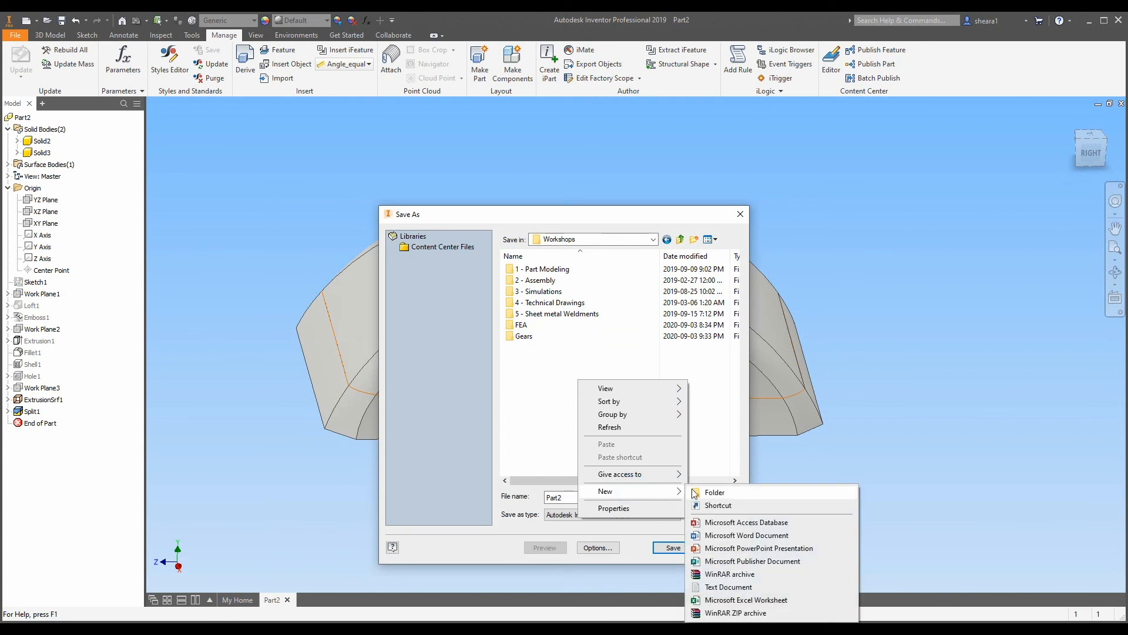
click(702, 488)
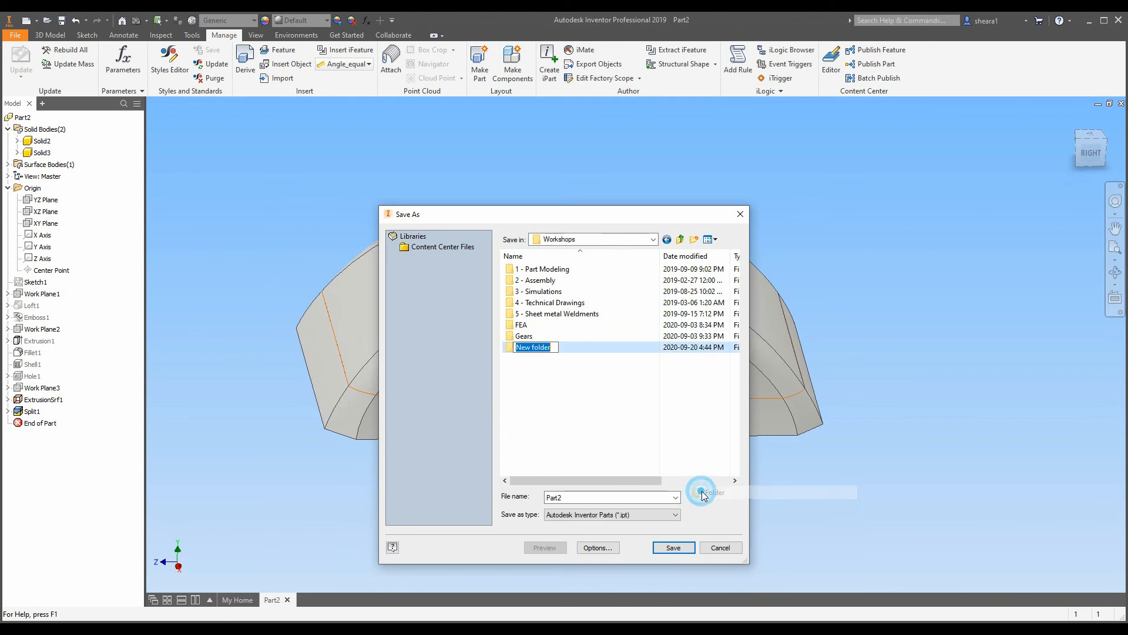
text(pLASTIC p)
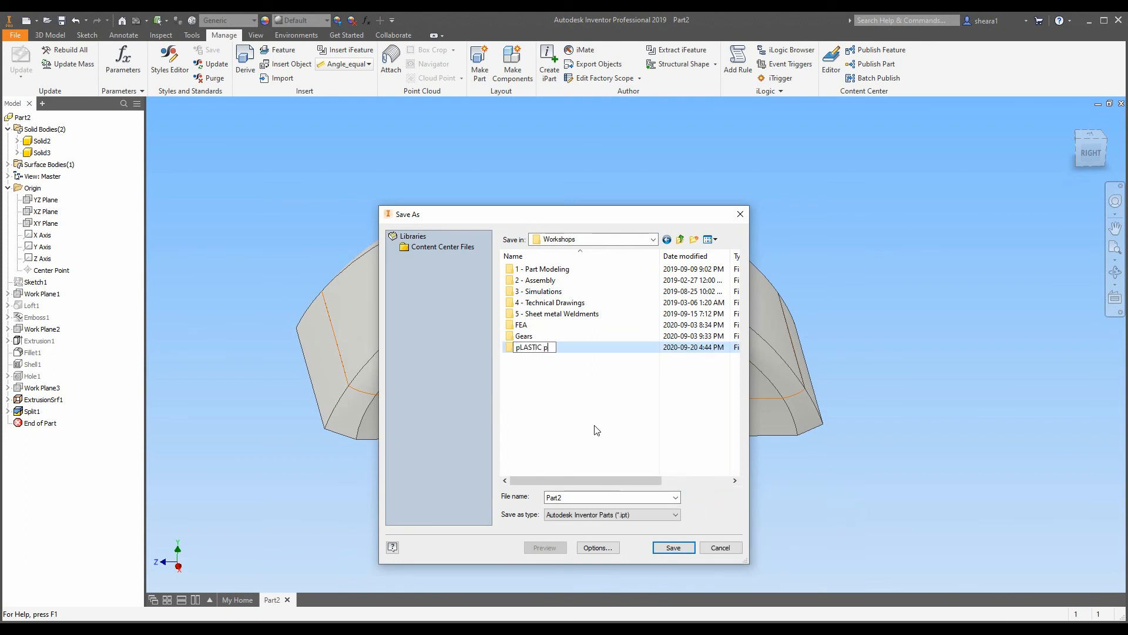
key(BackSpace)
key(BackSpace)
key(BackSpace)
key(BackSpace)
key(Return)
double_click(582, 348)
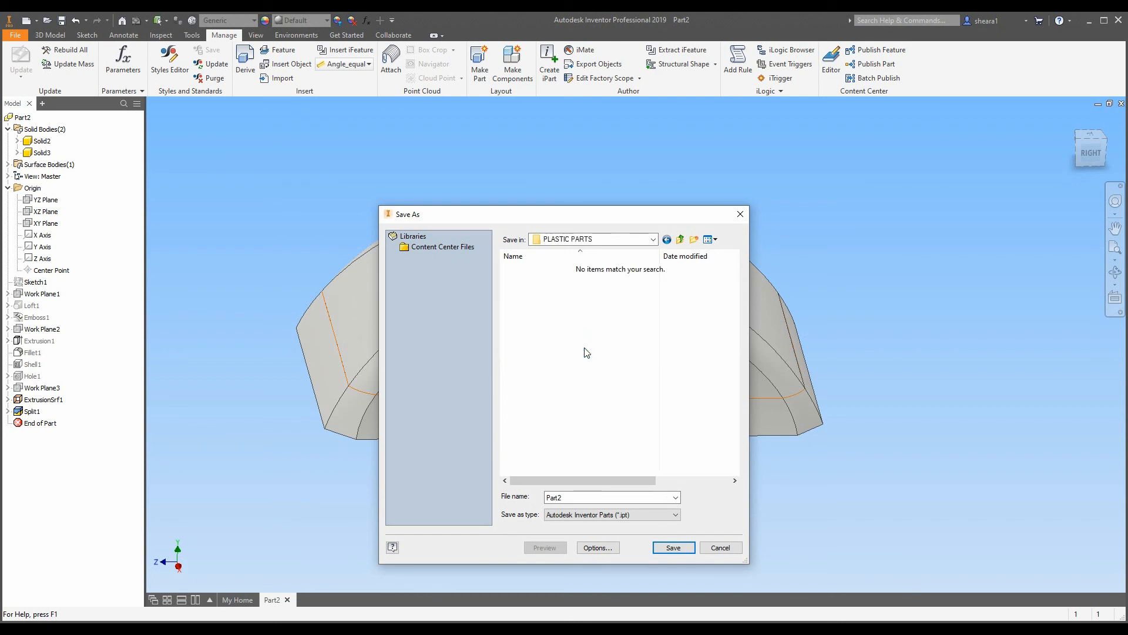
Save the part as MASTER ENCLOSURE in the PLASTIC PARTS folder.
double_click(587, 499)
text(MASTER ENCLOS)
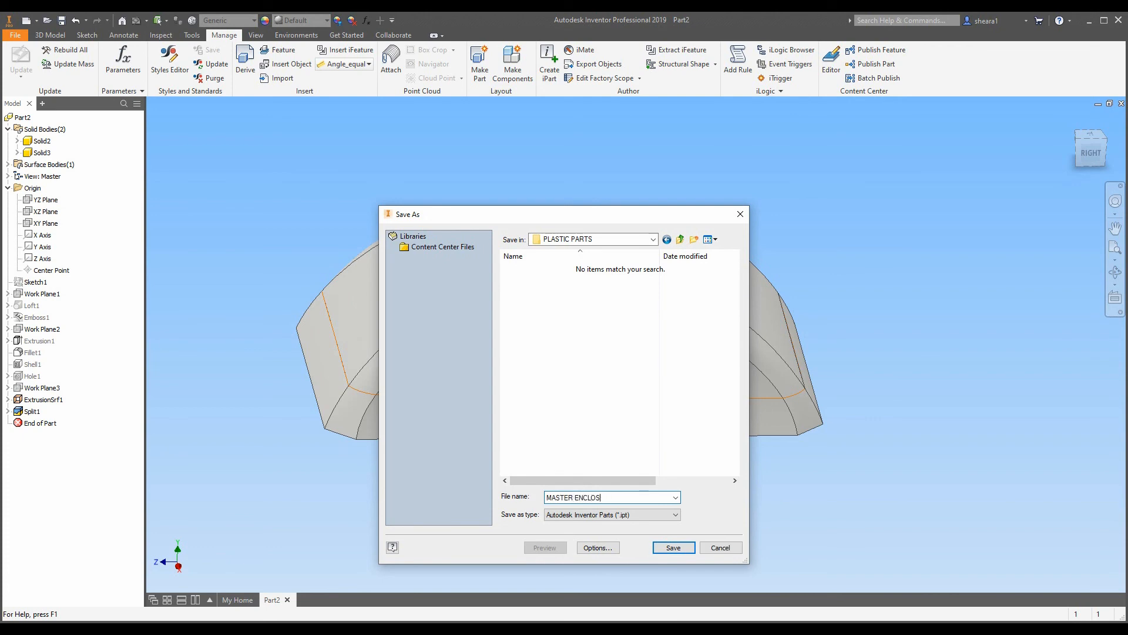
text(URE)
key(Return)
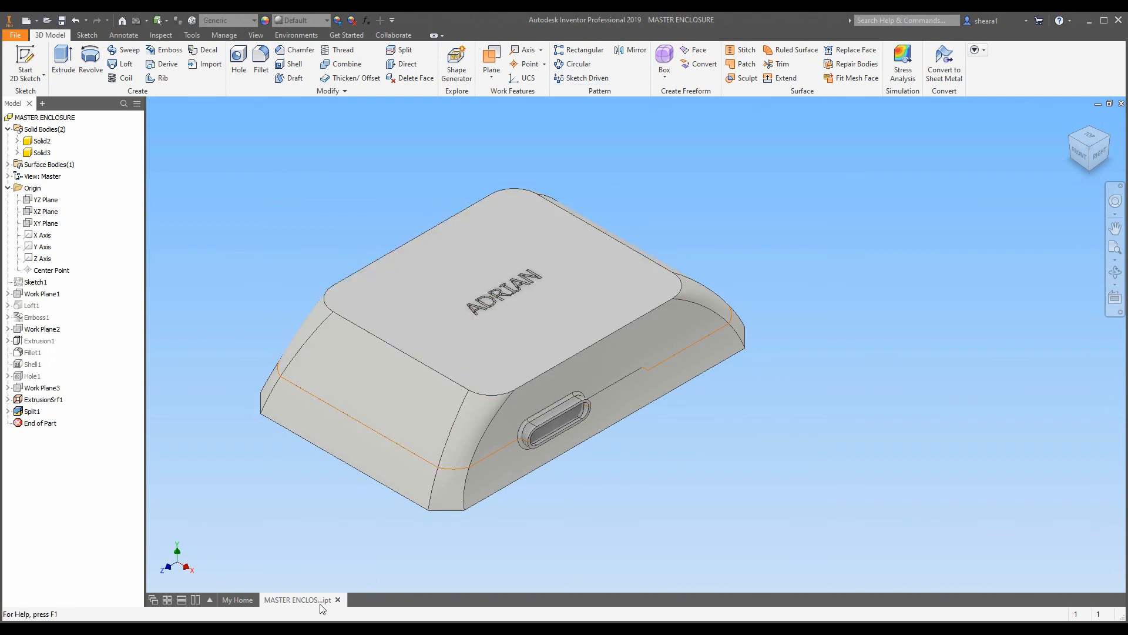
Make a derived part named BOTTOM from the Solid2 body, without placing it in a target assembly.
mouse_move(292, 606)
click(221, 35)
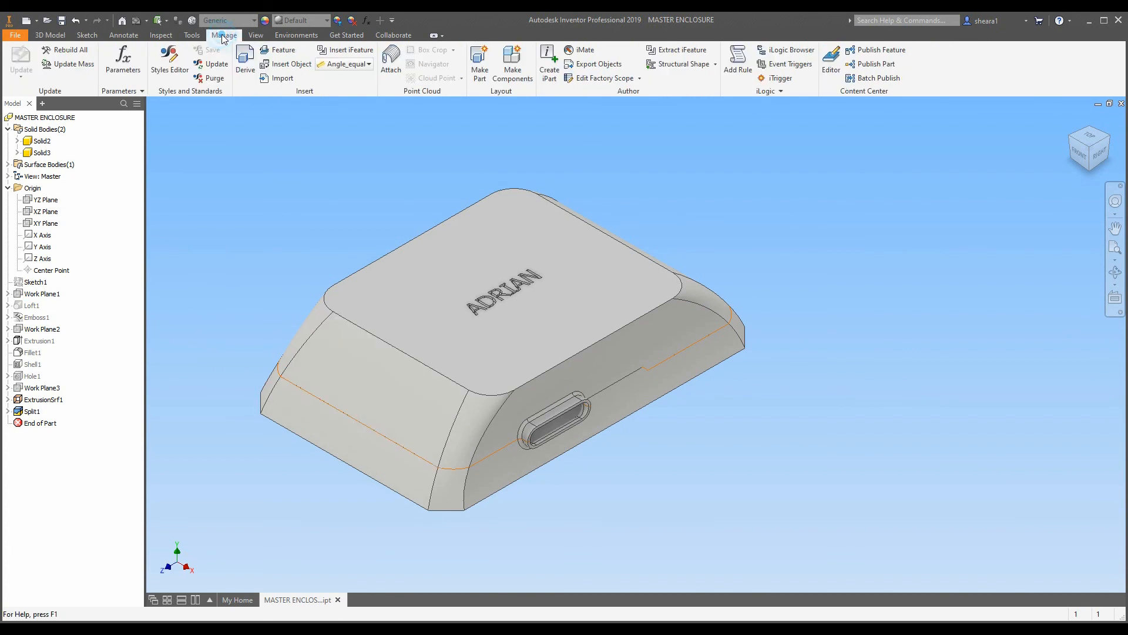
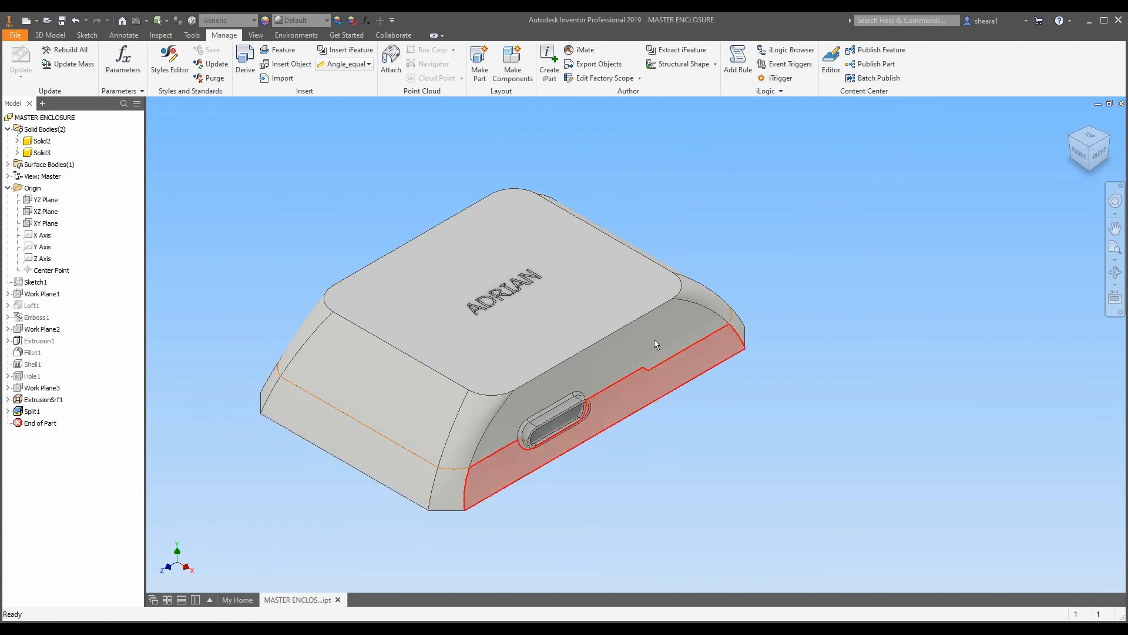
click(481, 73)
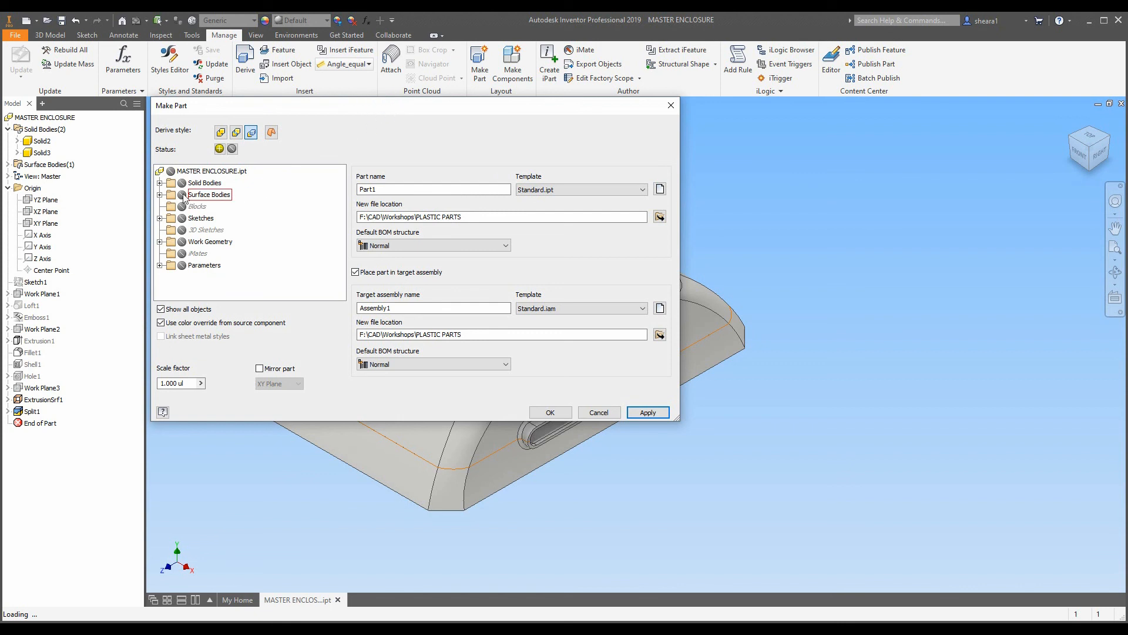
click(159, 183)
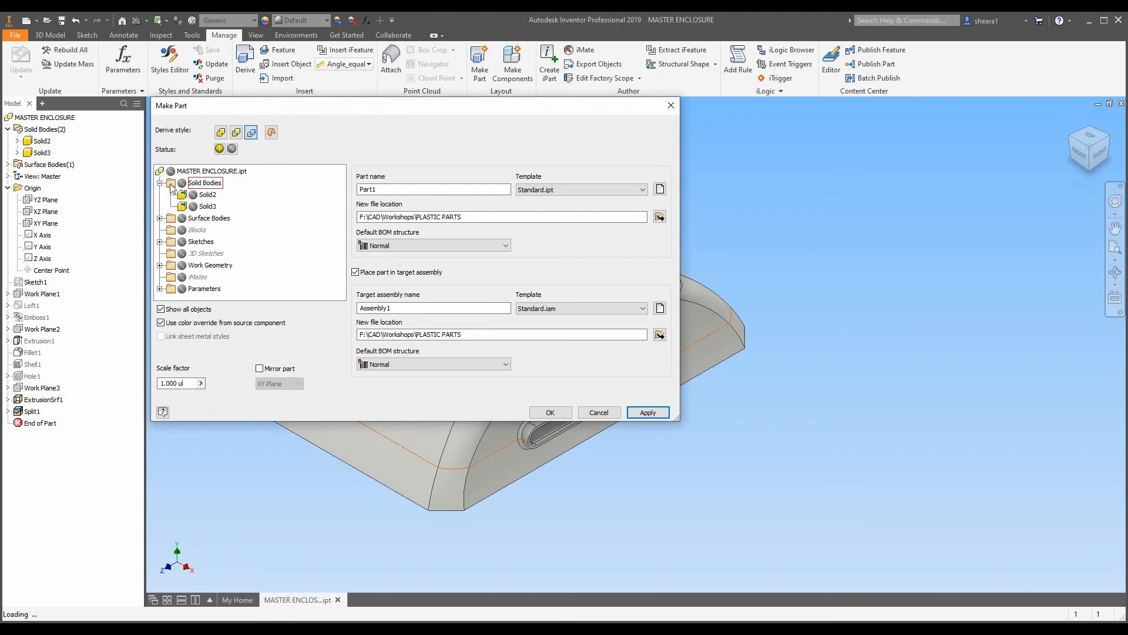
click(193, 194)
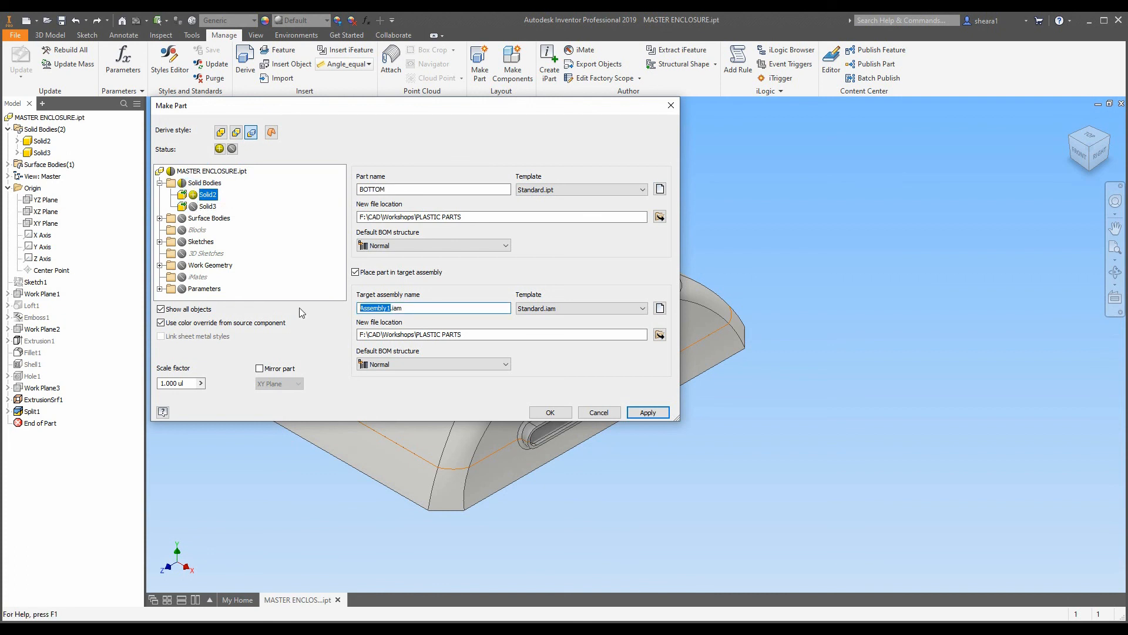
click(355, 272)
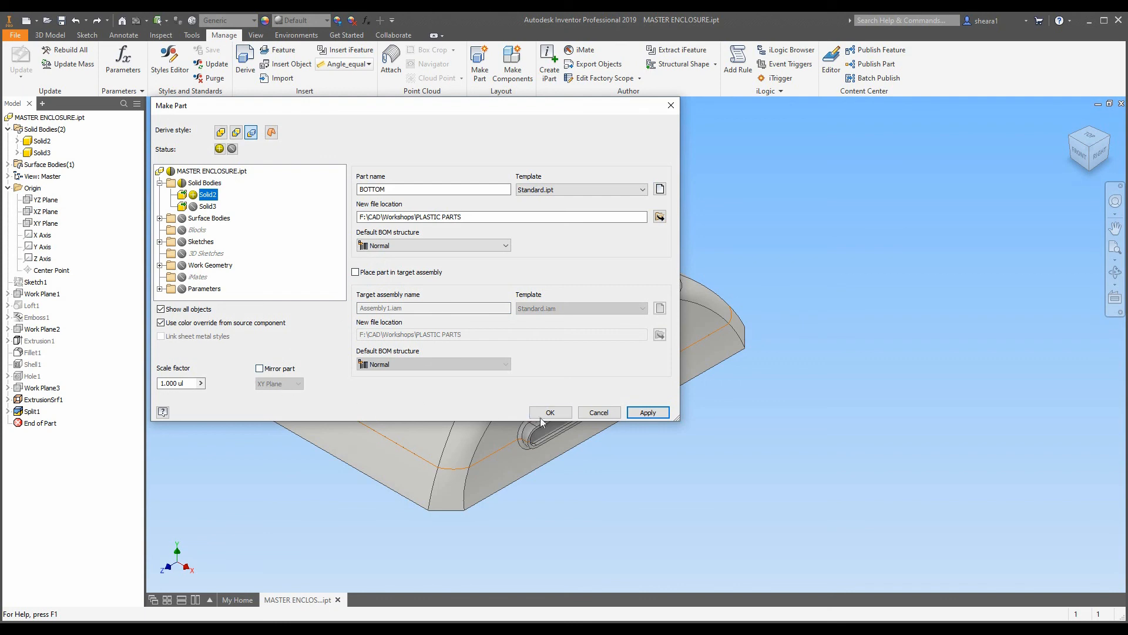
click(550, 414)
click(513, 362)
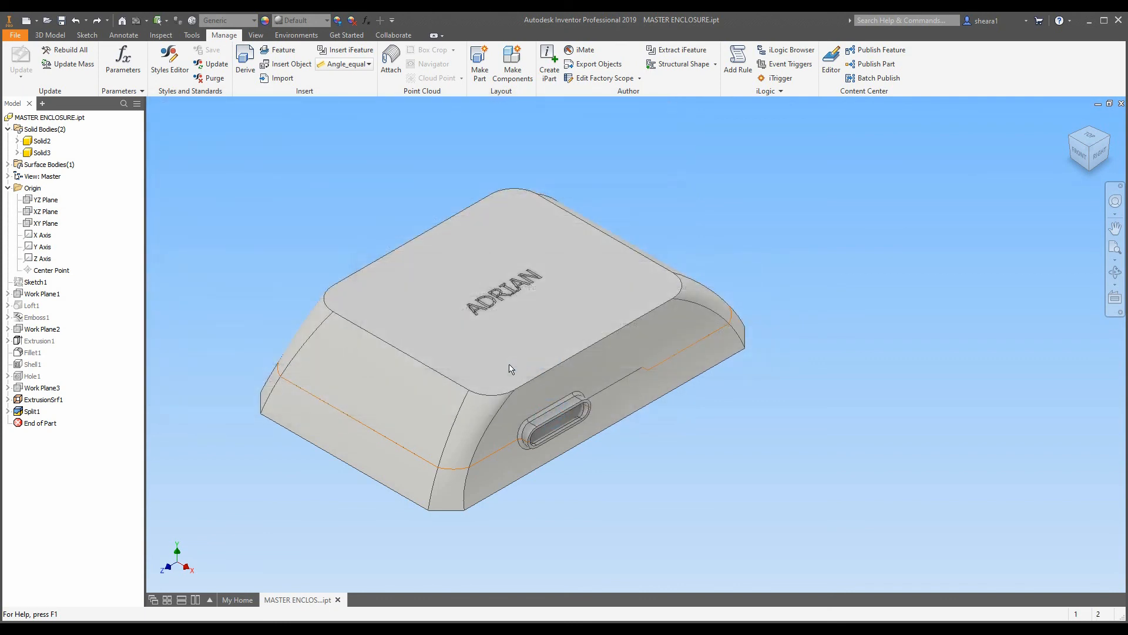
Make a derived part named TOP from the master enclosure's Solid3 body, without placing it in a target assembly.
click(298, 599)
click(479, 63)
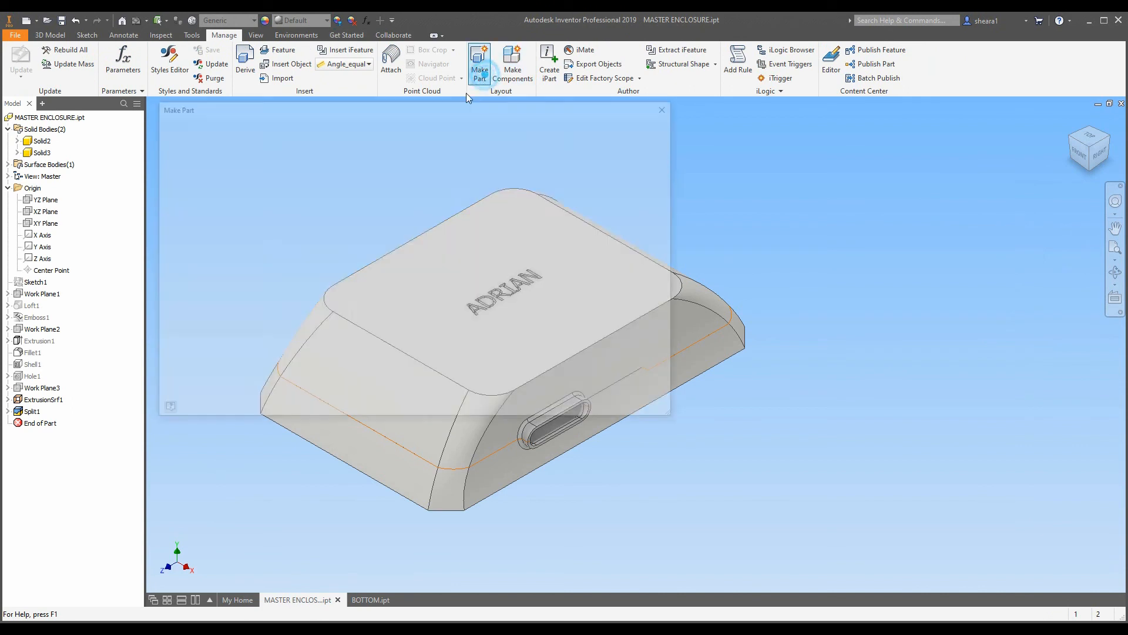
click(159, 183)
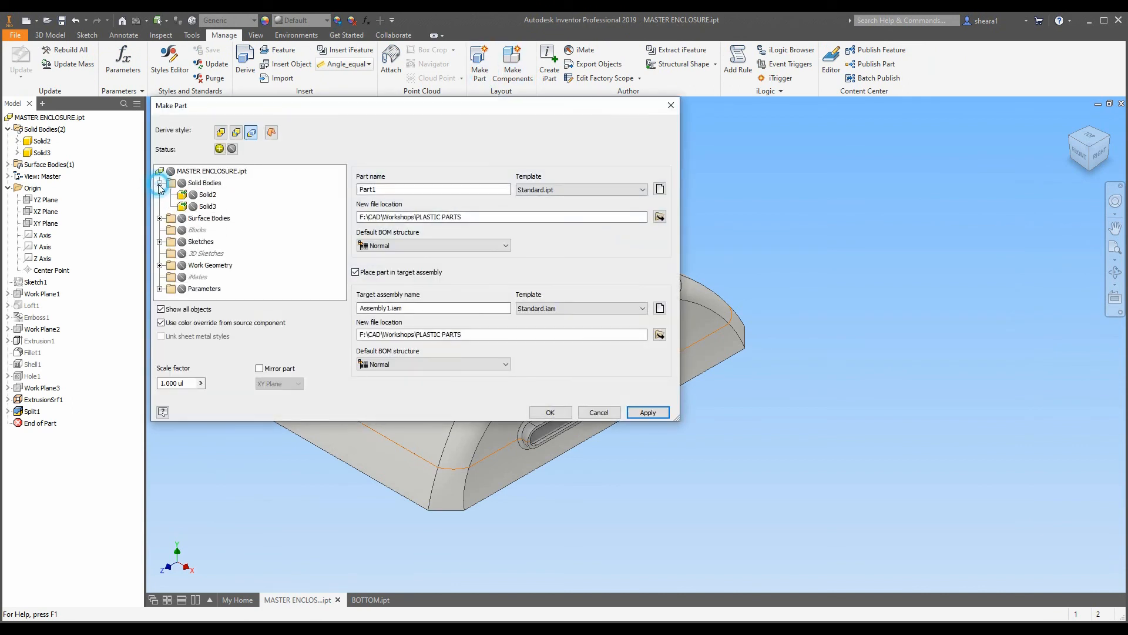
click(193, 207)
drag(390, 192, 348, 193)
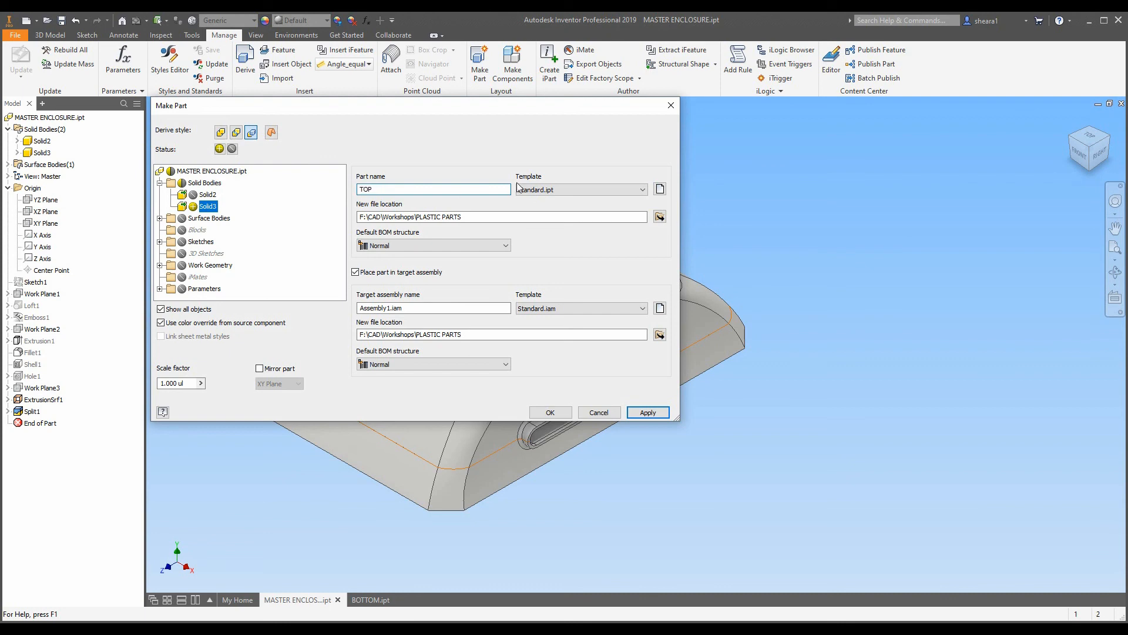
click(394, 273)
click(545, 409)
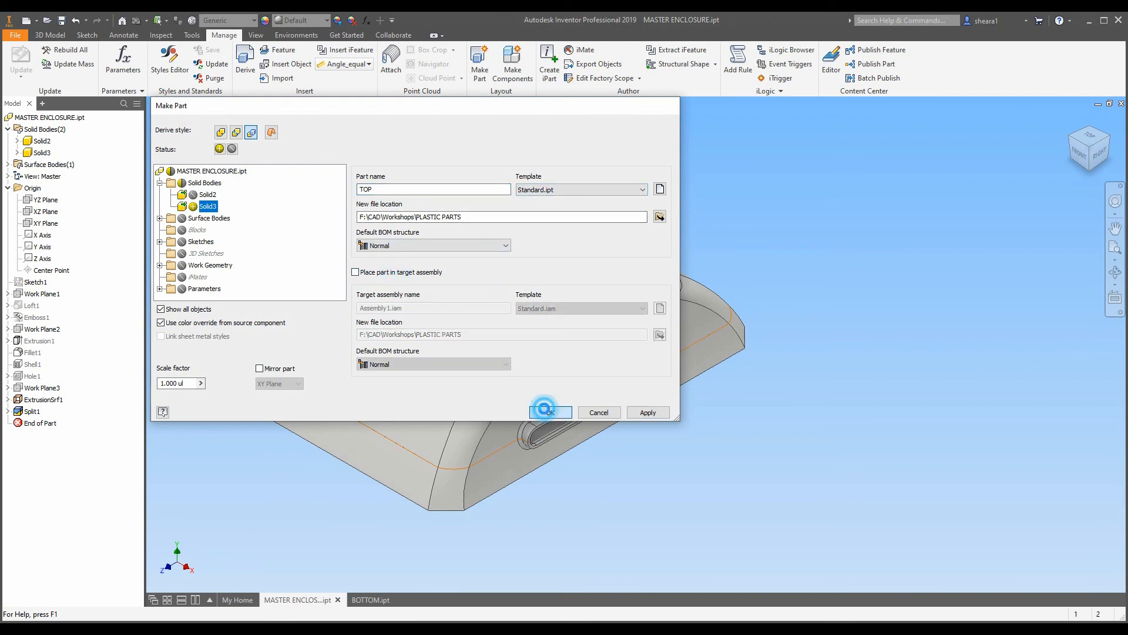
click(532, 361)
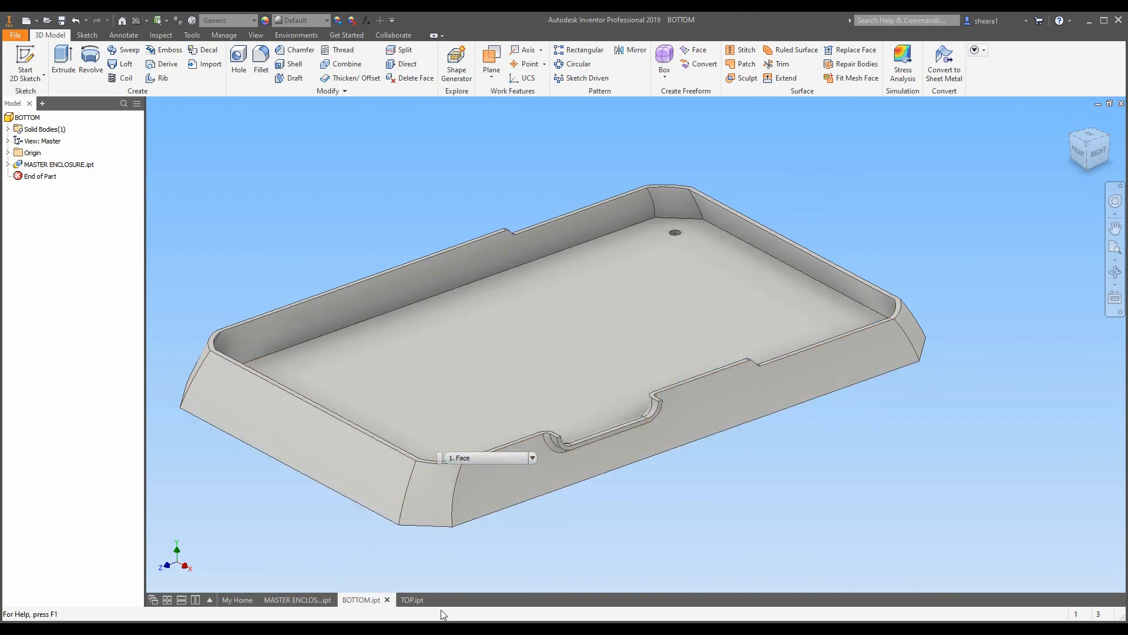
Examine the BOTTOM part's interior, screw holes, stepped rim and port cutout from several angles.
click(411, 599)
click(360, 599)
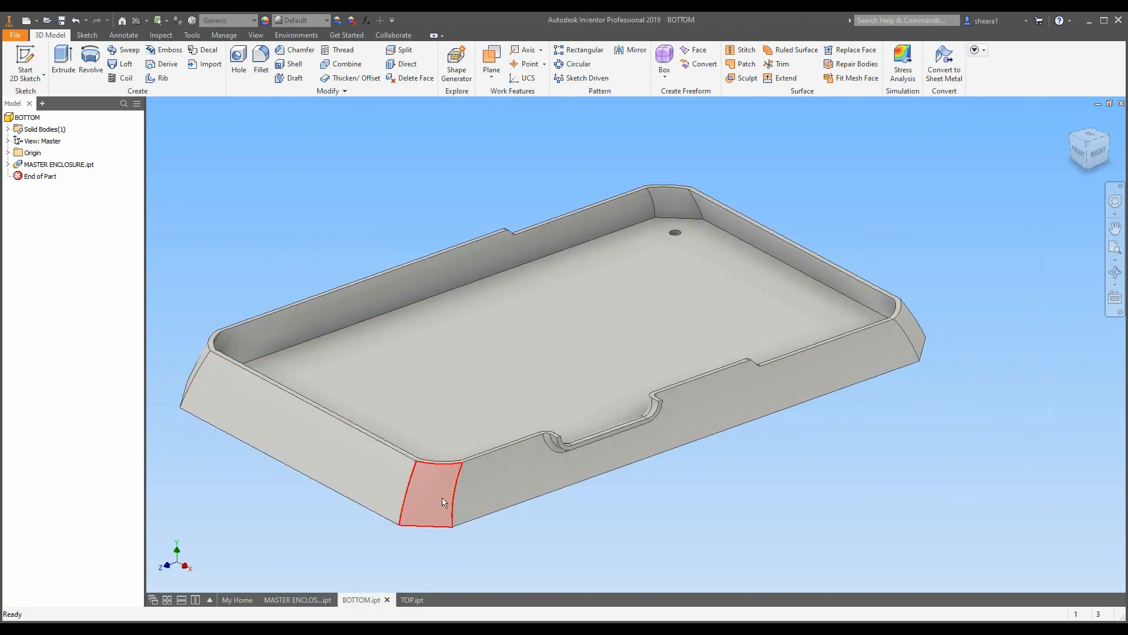
shift+middle_drag(443, 472, 358, 458)
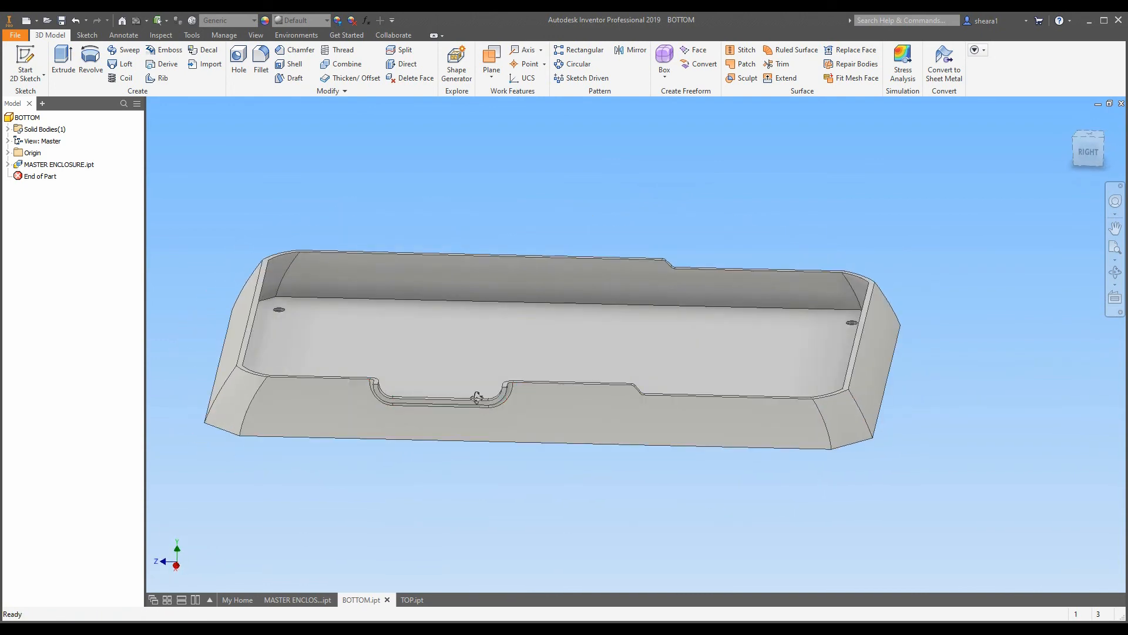
mouse_move(479, 403)
shift+middle_down()
mouse_move(478, 383)
mouse_move(478, 415)
shift+middle_up()
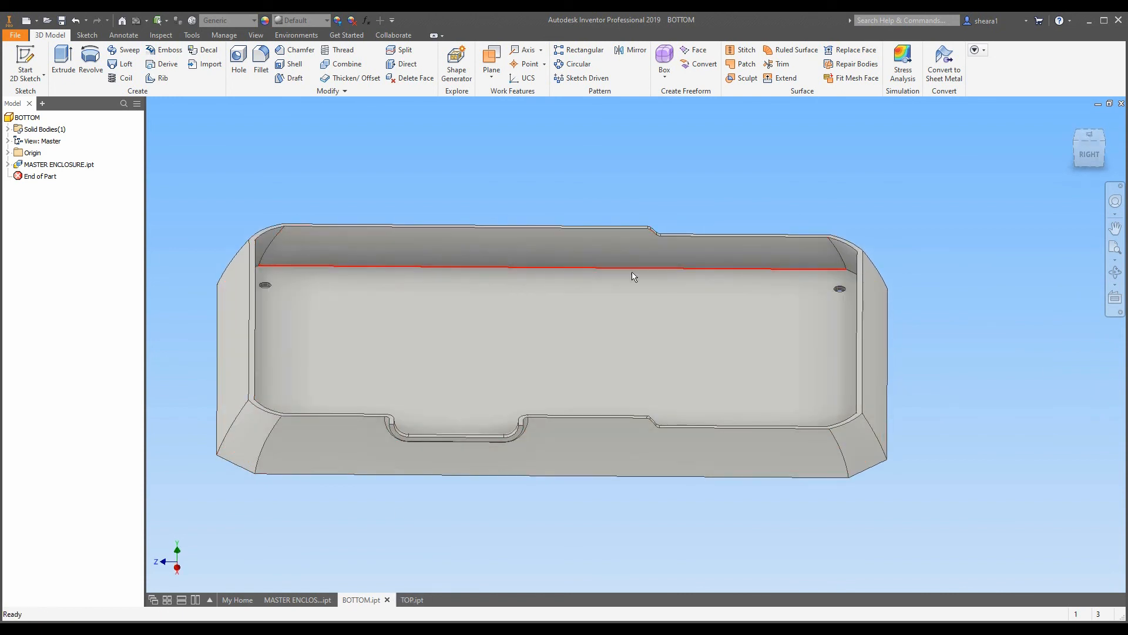
shift+middle_drag(630, 272, 818, 352)
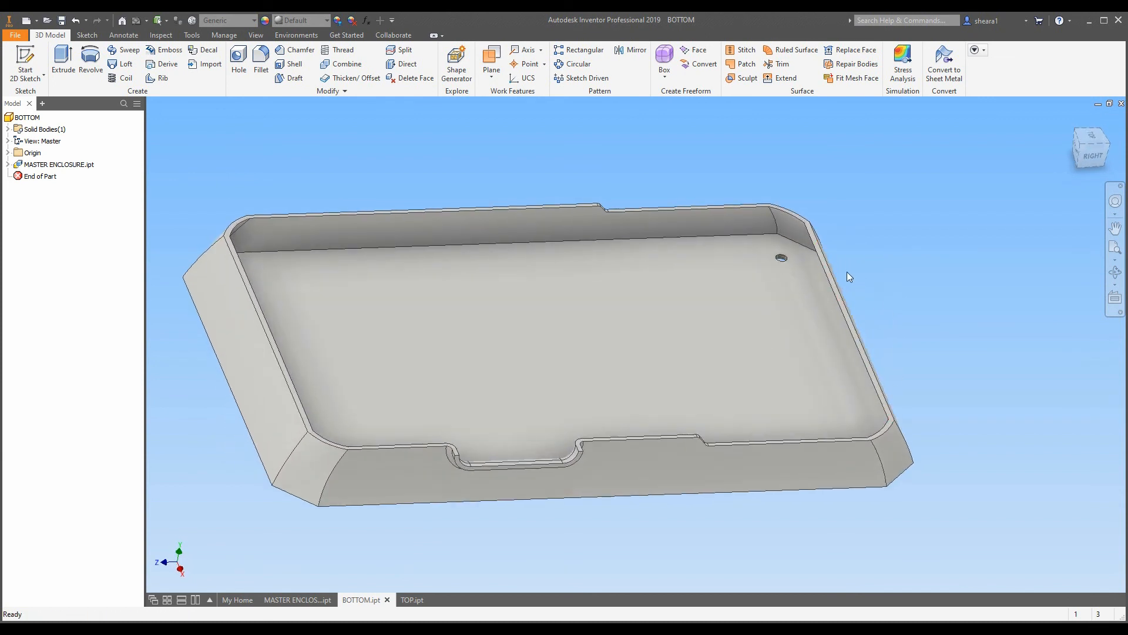
shift+middle_drag(663, 213, 569, 209)
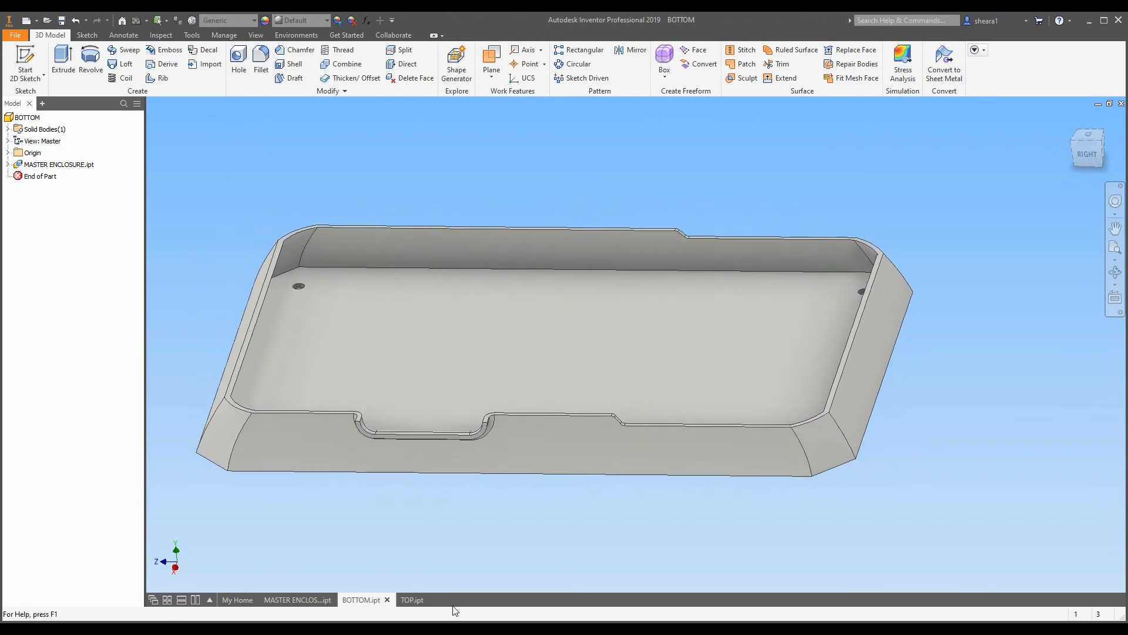
Examine the TOP part's outer faces, interior, wall rim and port lip, and compare it with the BOTTOM part.
click(411, 598)
shift+middle_drag(496, 423, 517, 252)
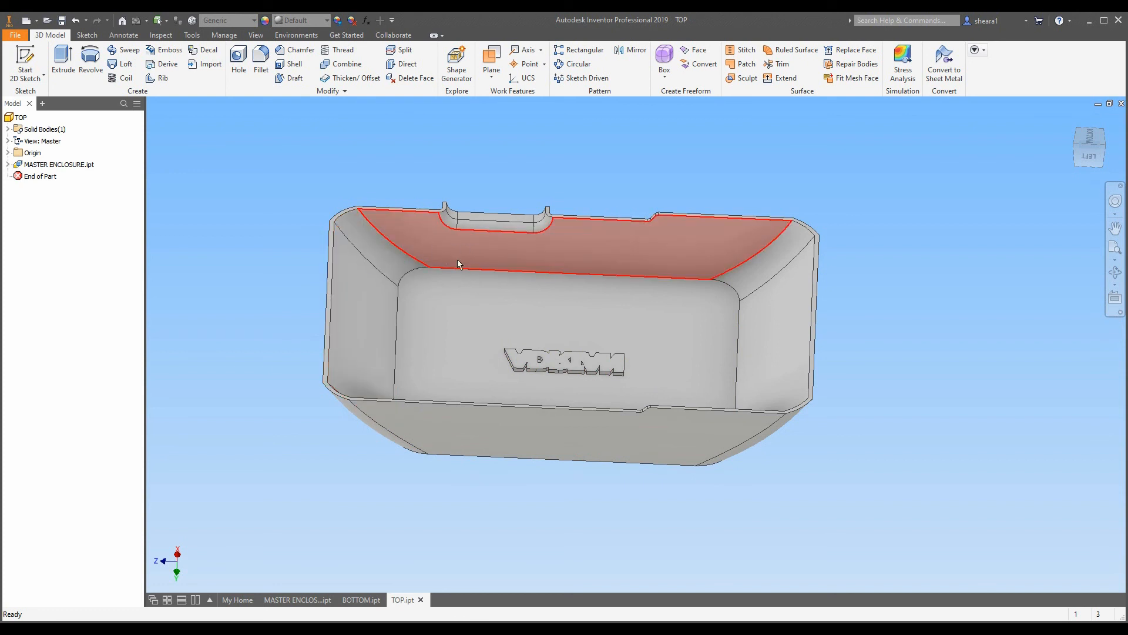
shift+middle_drag(630, 399, 604, 252)
scroll(303, 234, up, 5)
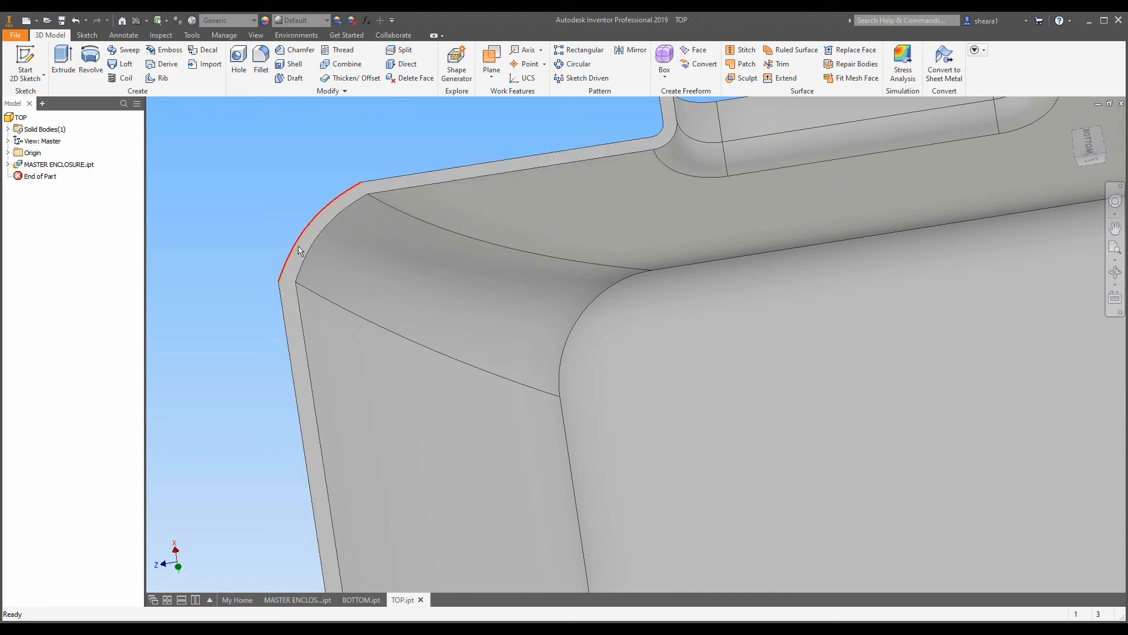
scroll(279, 294, down, 2)
scroll(280, 294, down, 2)
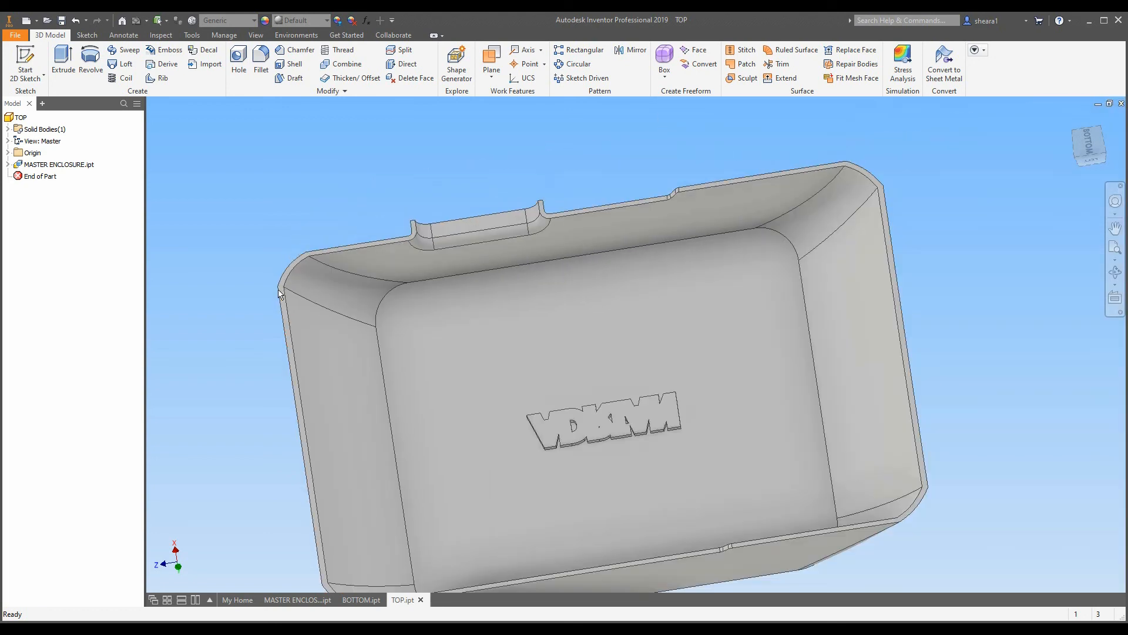
scroll(361, 245, up, 5)
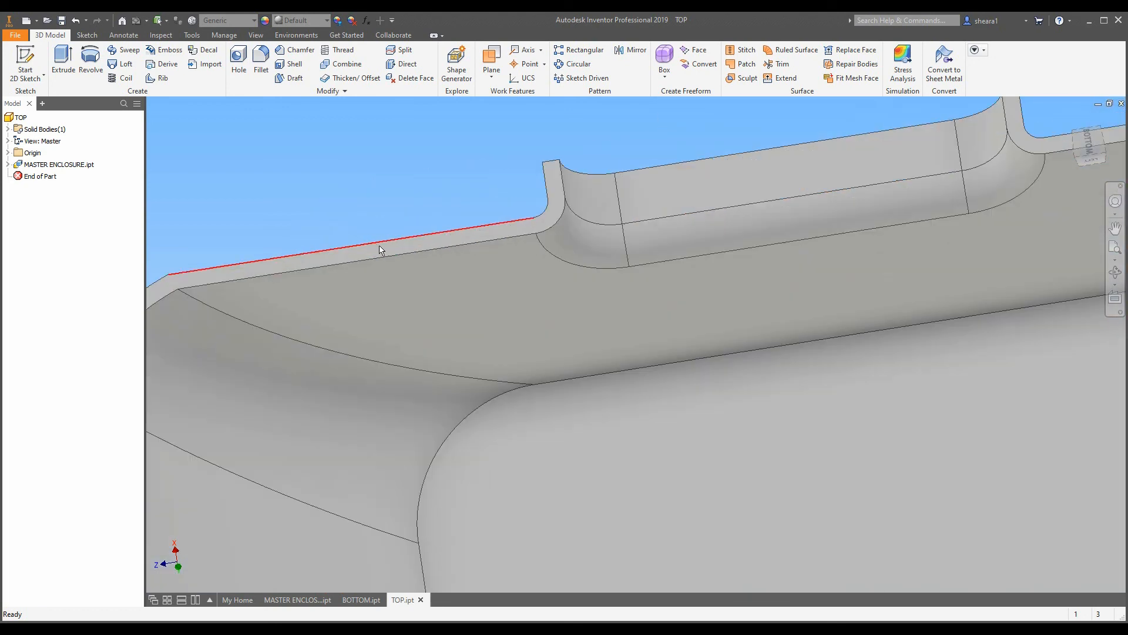
scroll(397, 249, down, 5)
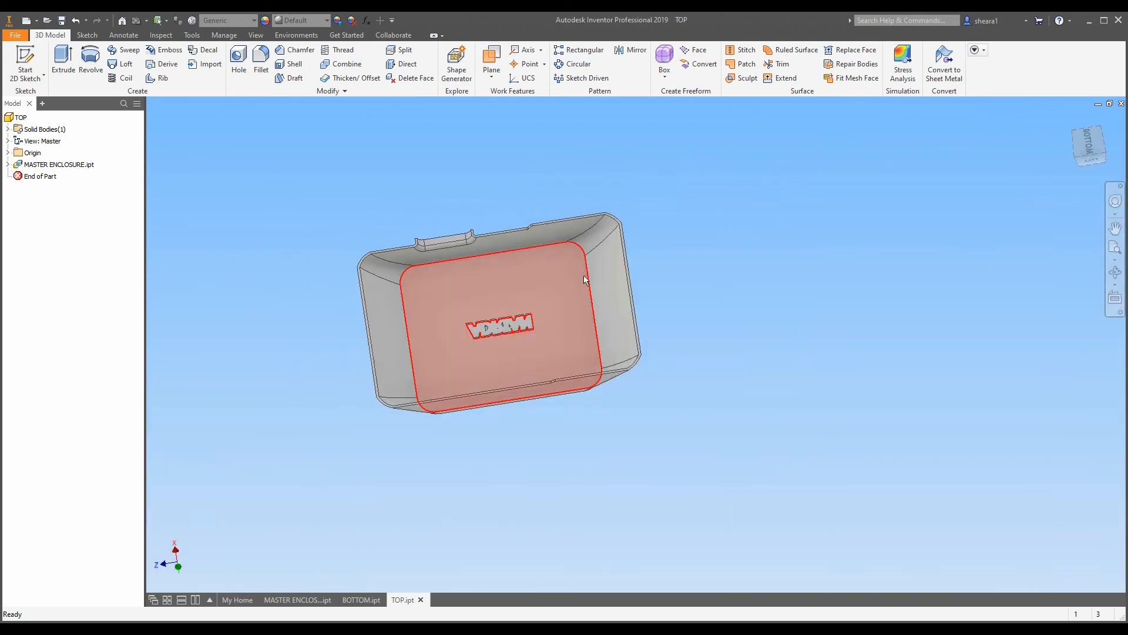
shift+middle_drag(584, 276, 588, 336)
scroll(479, 289, up, 4)
shift+middle_drag(482, 330, 480, 403)
scroll(432, 453, down, 5)
scroll(435, 428, up, 5)
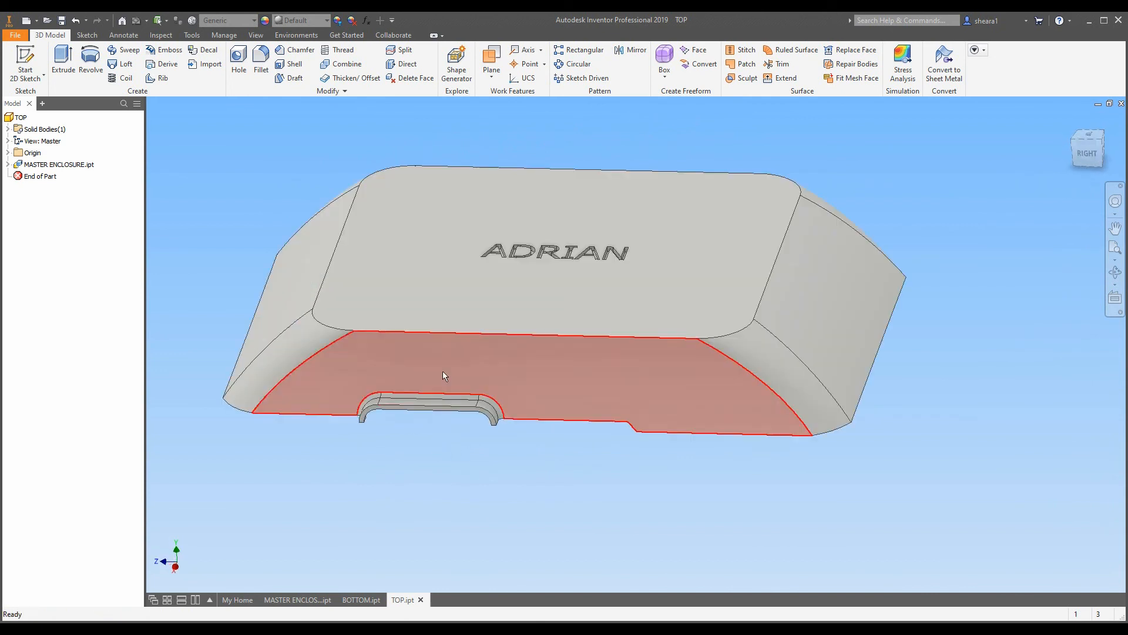
scroll(484, 470, down, 3)
scroll(496, 421, up, 3)
scroll(496, 426, down, 3)
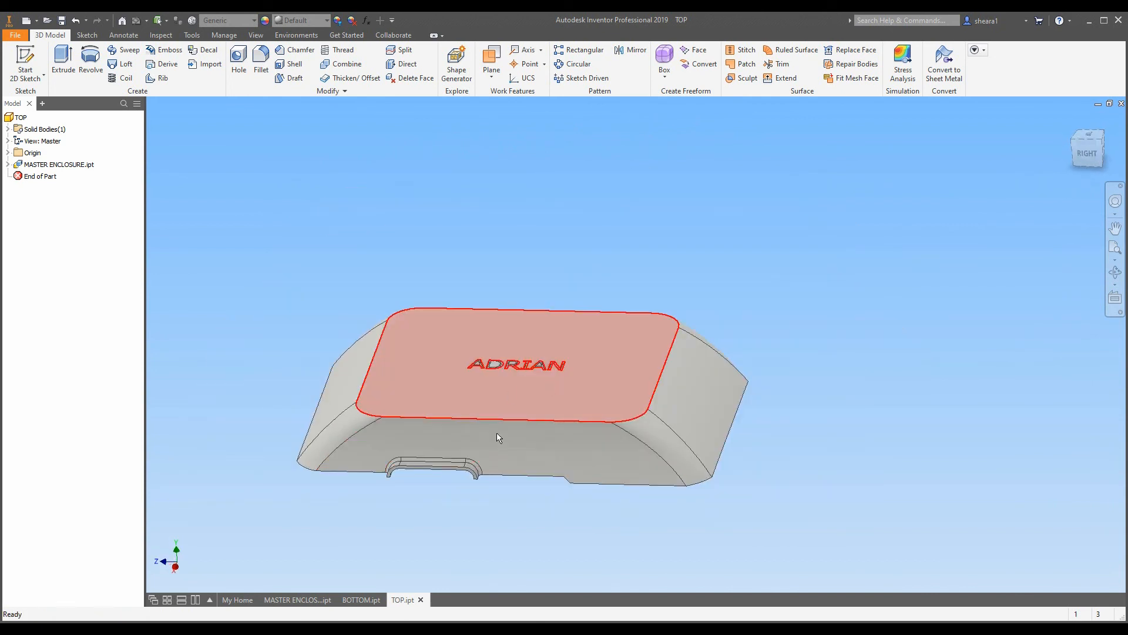
scroll(492, 492, down, 2)
scroll(400, 454, up, 3)
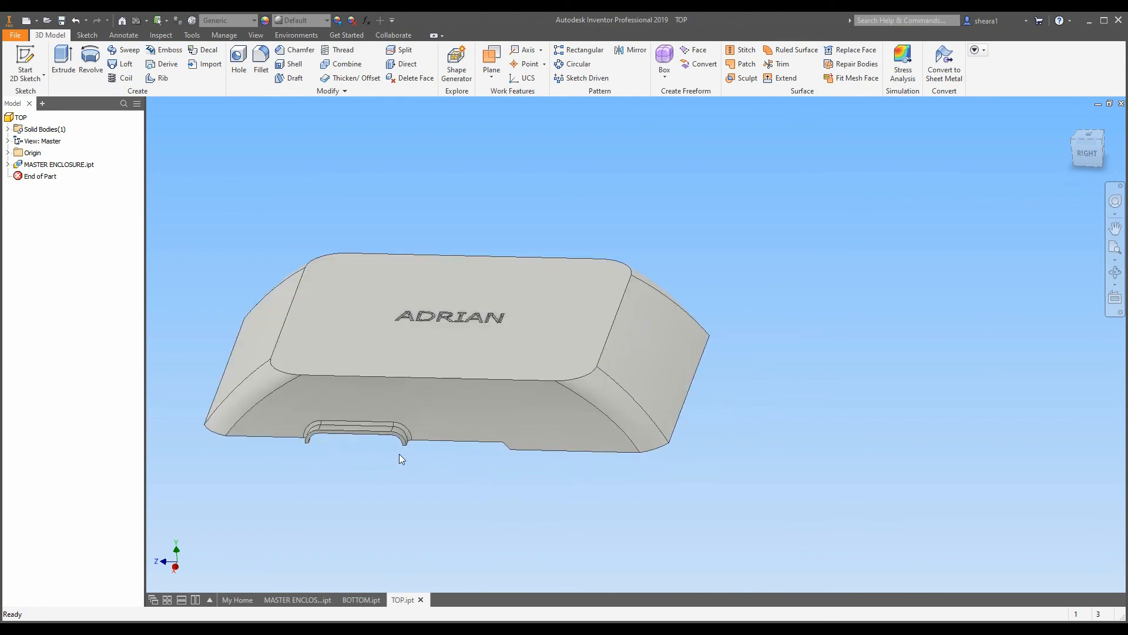
shift+middle_drag(396, 457, 374, 324)
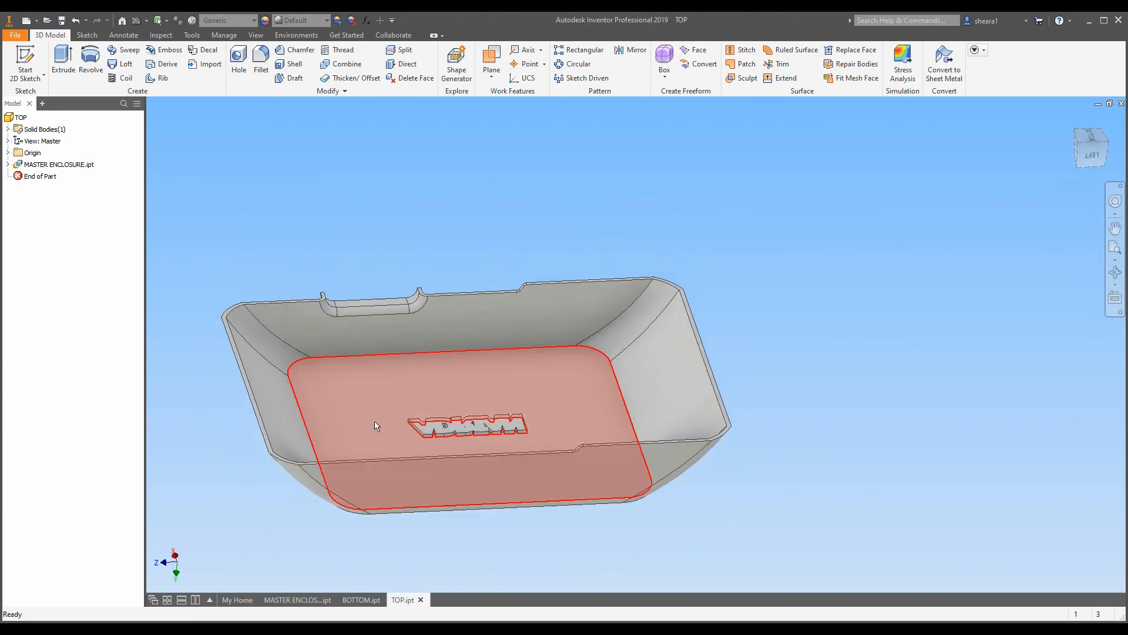
click(361, 599)
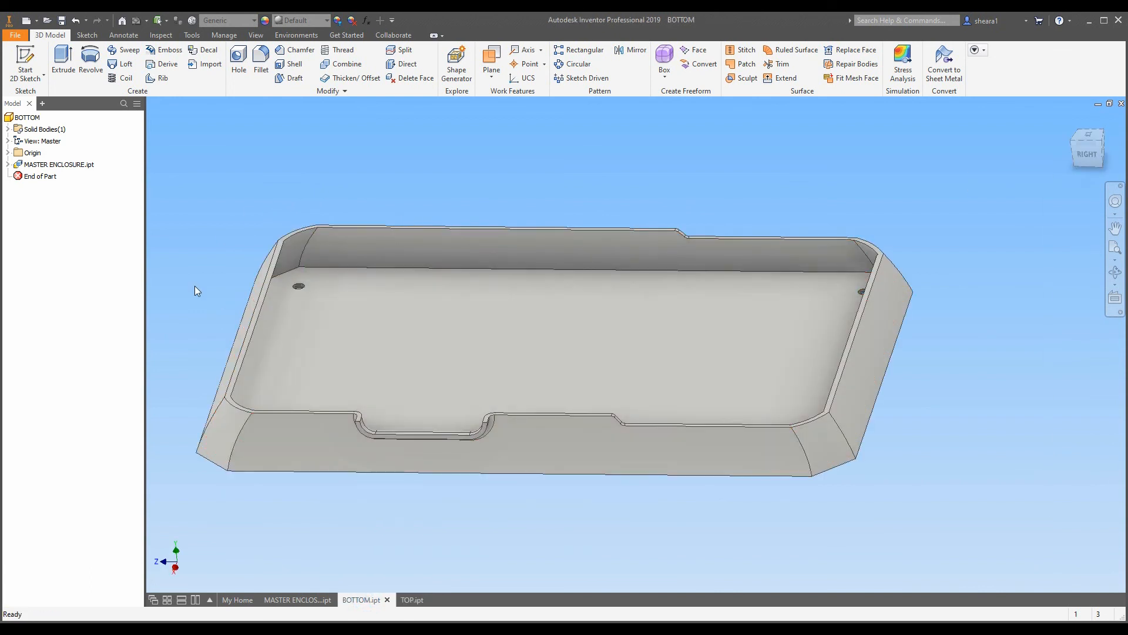
Set up a copy of the TOP part in STL format in the PLASTIC PARTS folder.
key(ctrl+Tab)
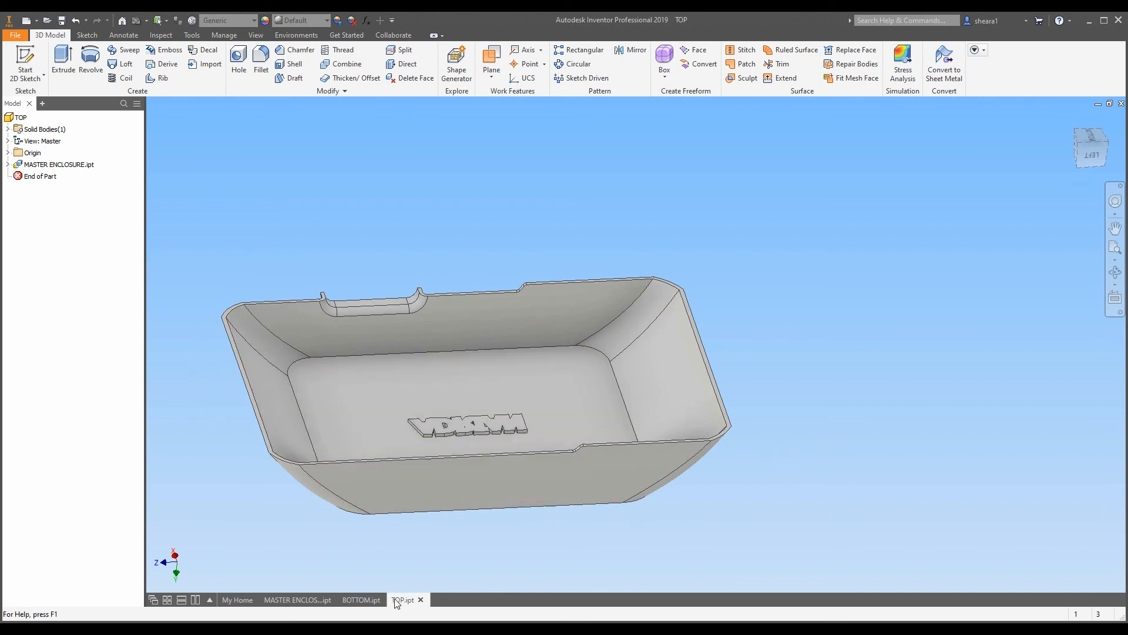
mouse_move(407, 601)
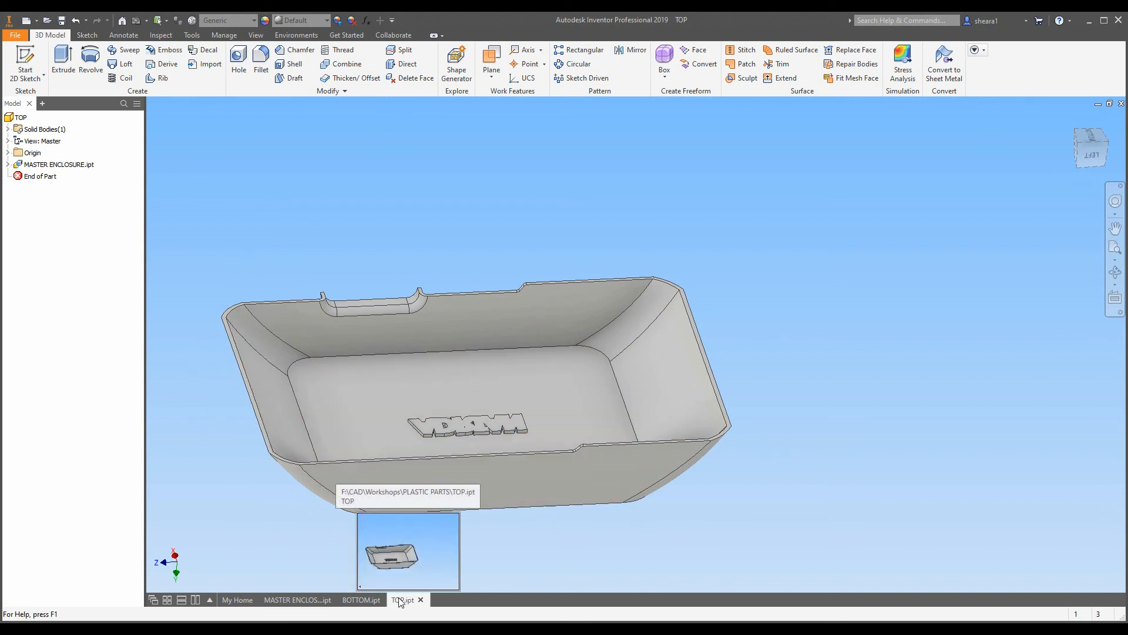
click(18, 36)
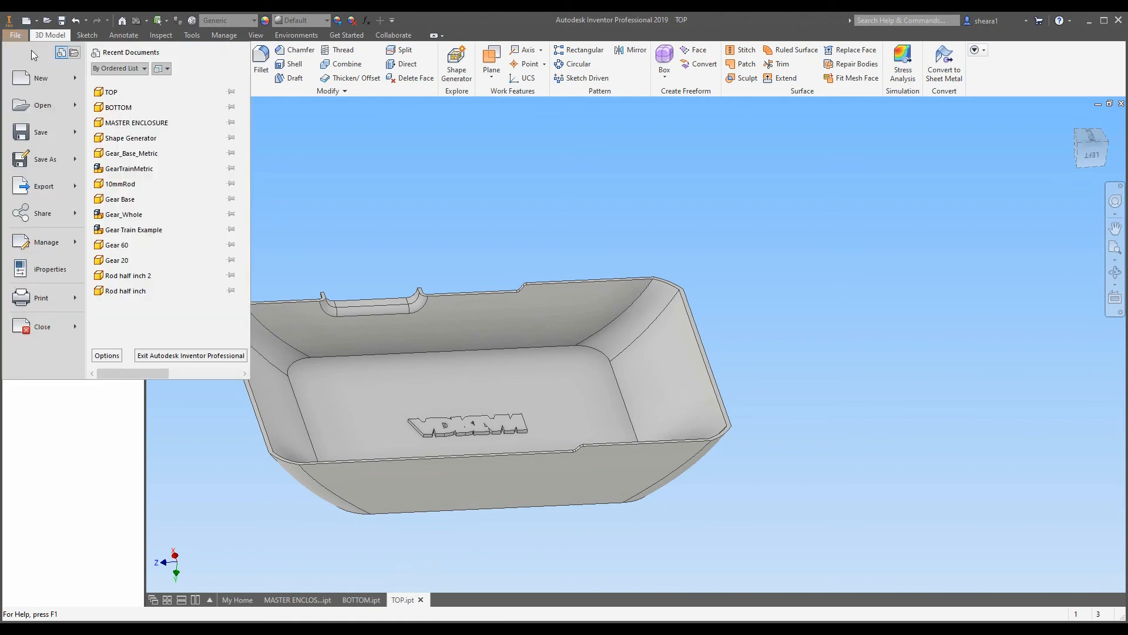
mouse_move(74, 134)
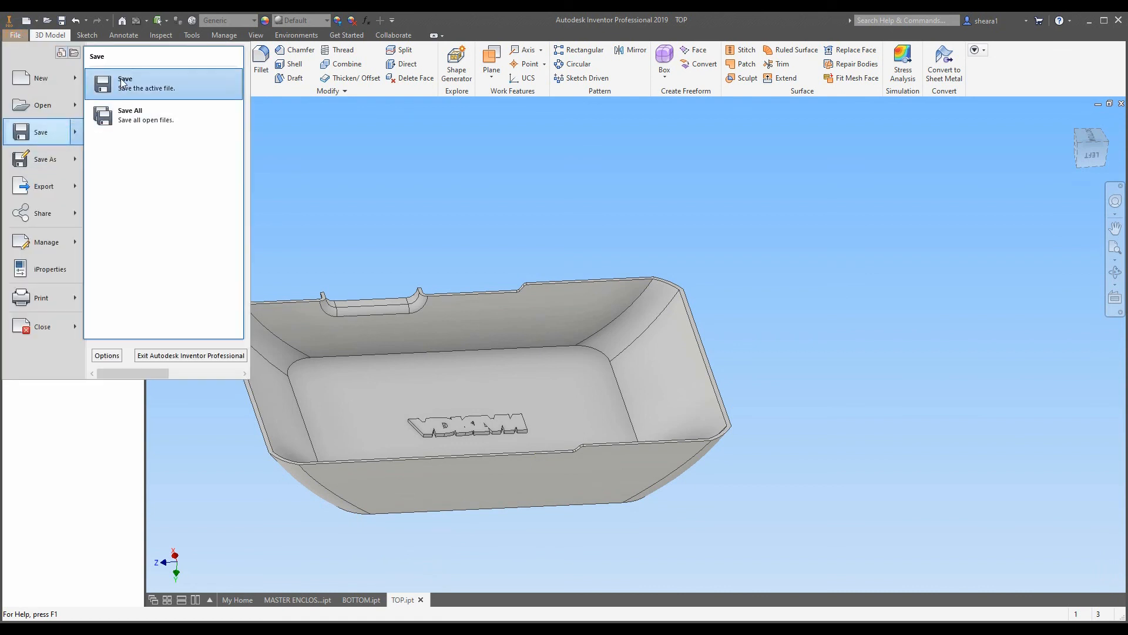
mouse_move(64, 165)
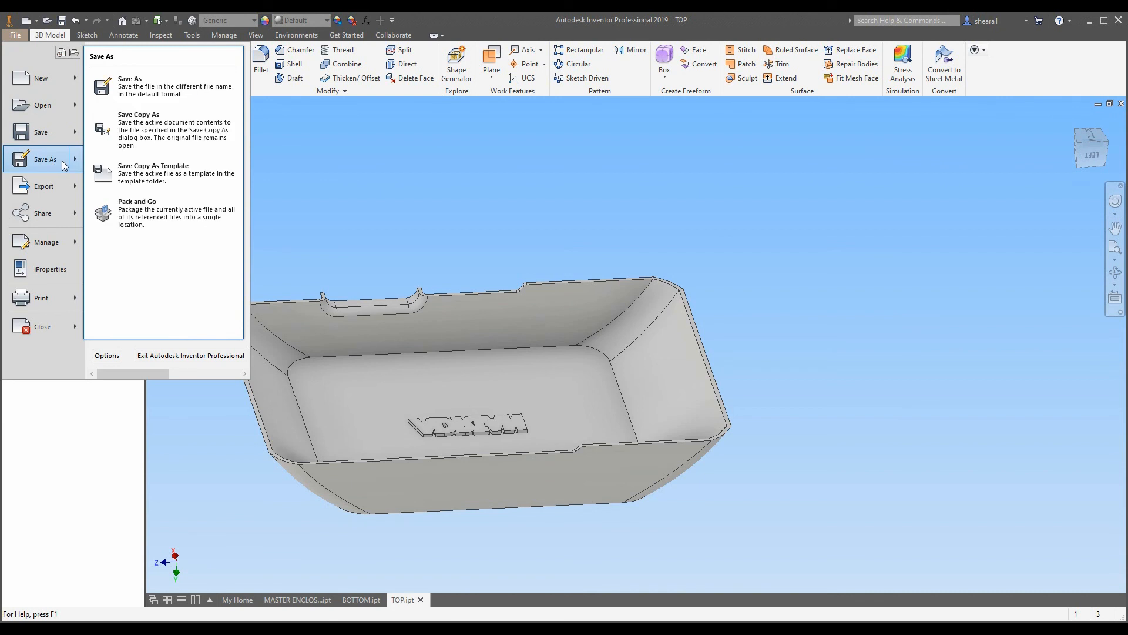
click(155, 128)
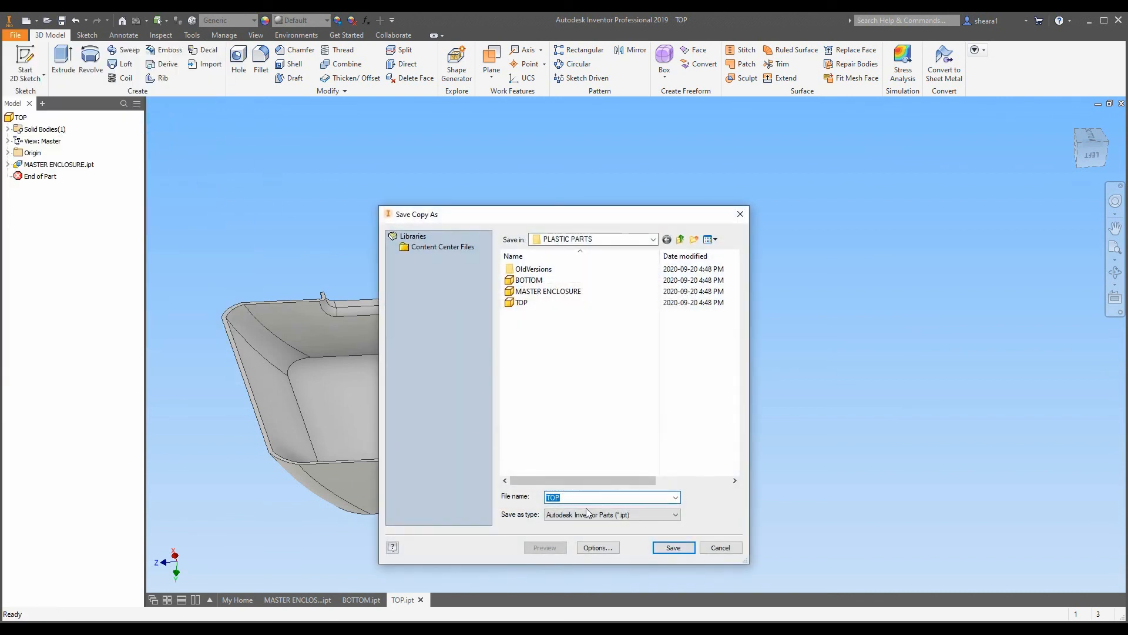
click(591, 515)
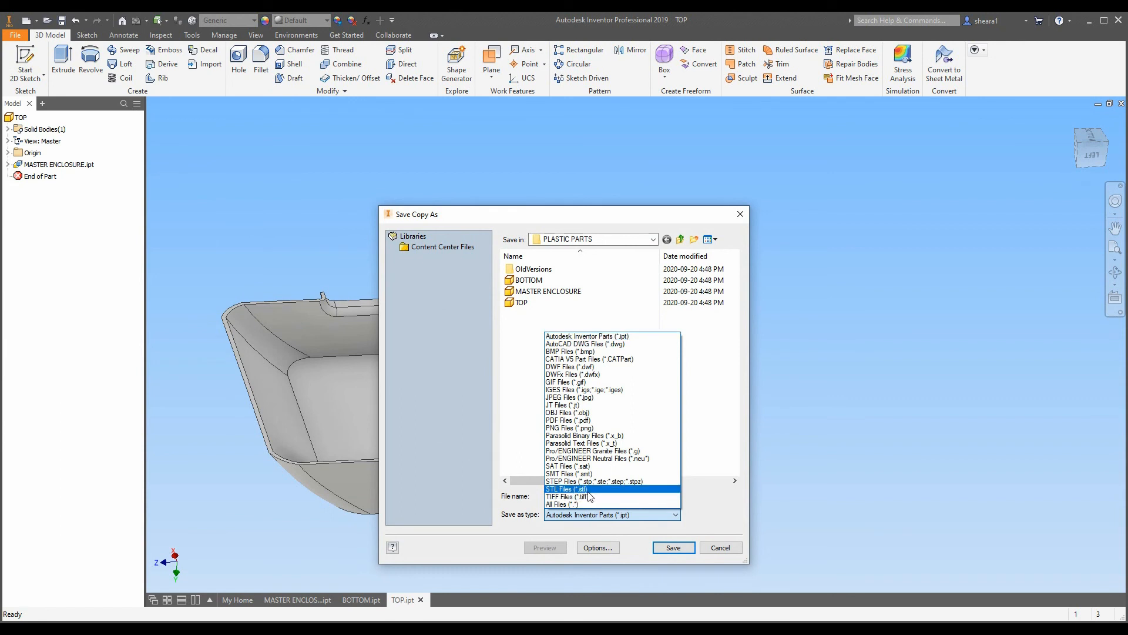
click(587, 490)
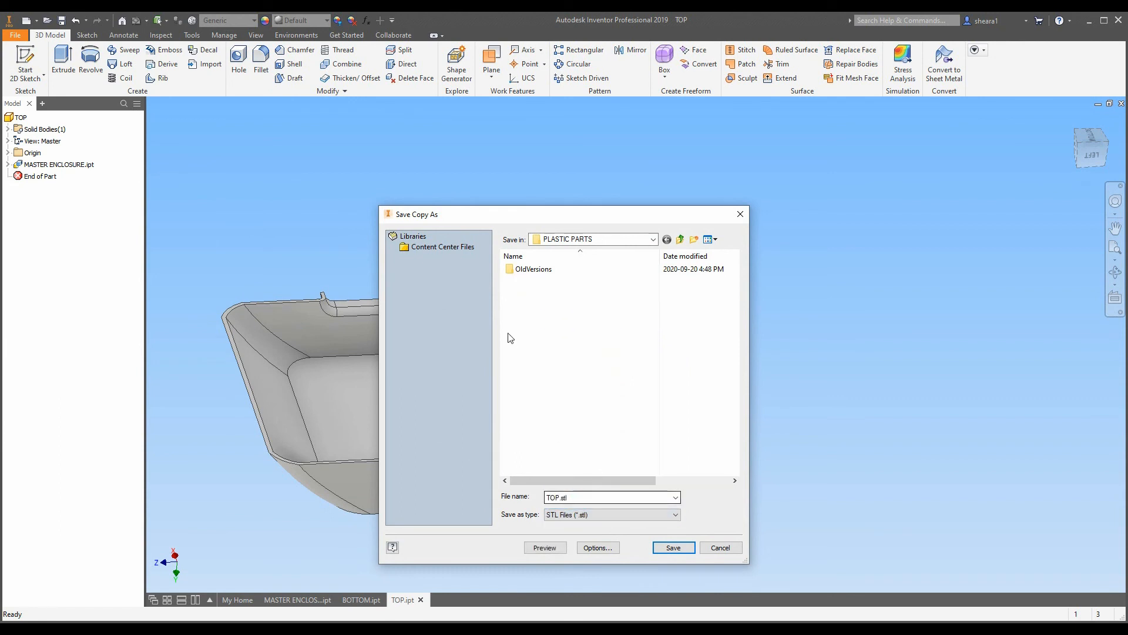
Accept binary format, millimeter units and High resolution in the STL options, and save the copy as TOP.stl.
click(588, 552)
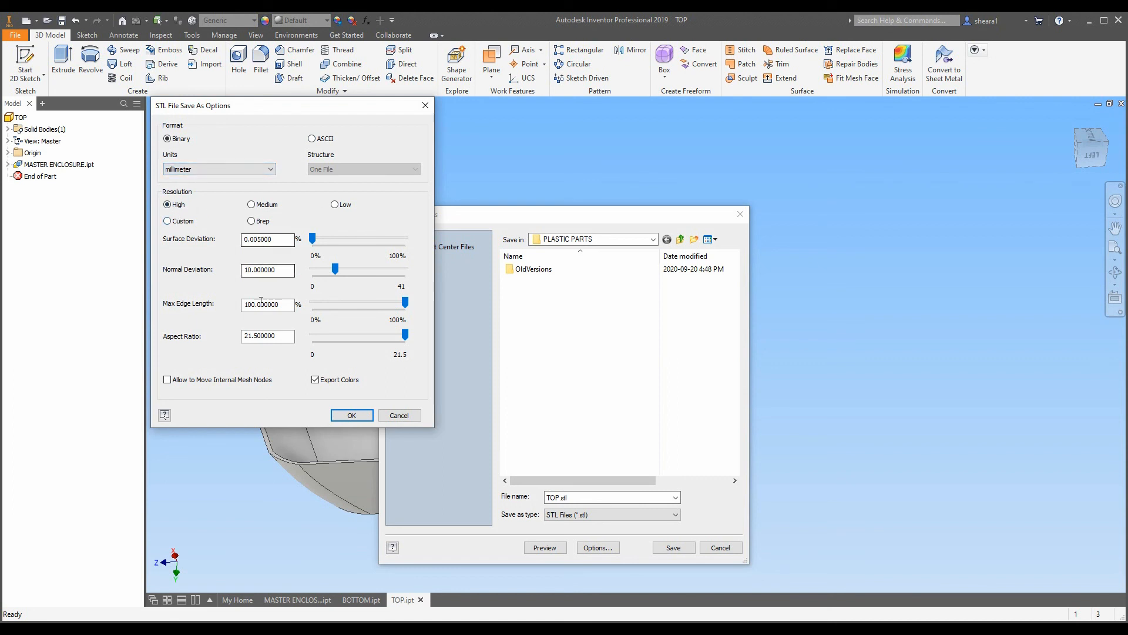
click(364, 417)
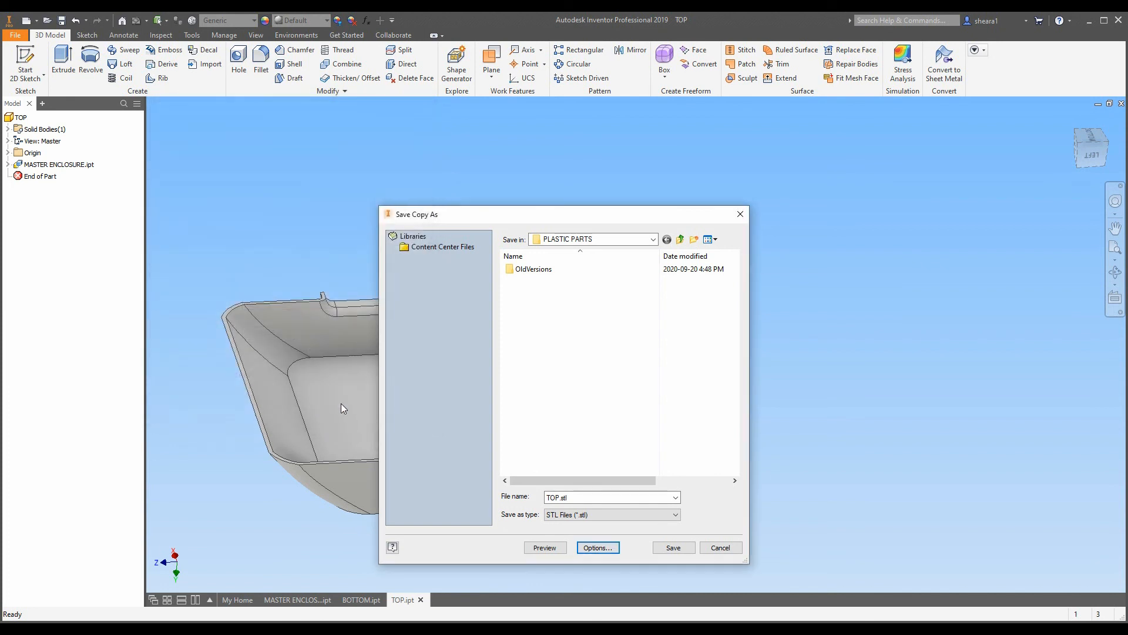
click(585, 516)
click(577, 502)
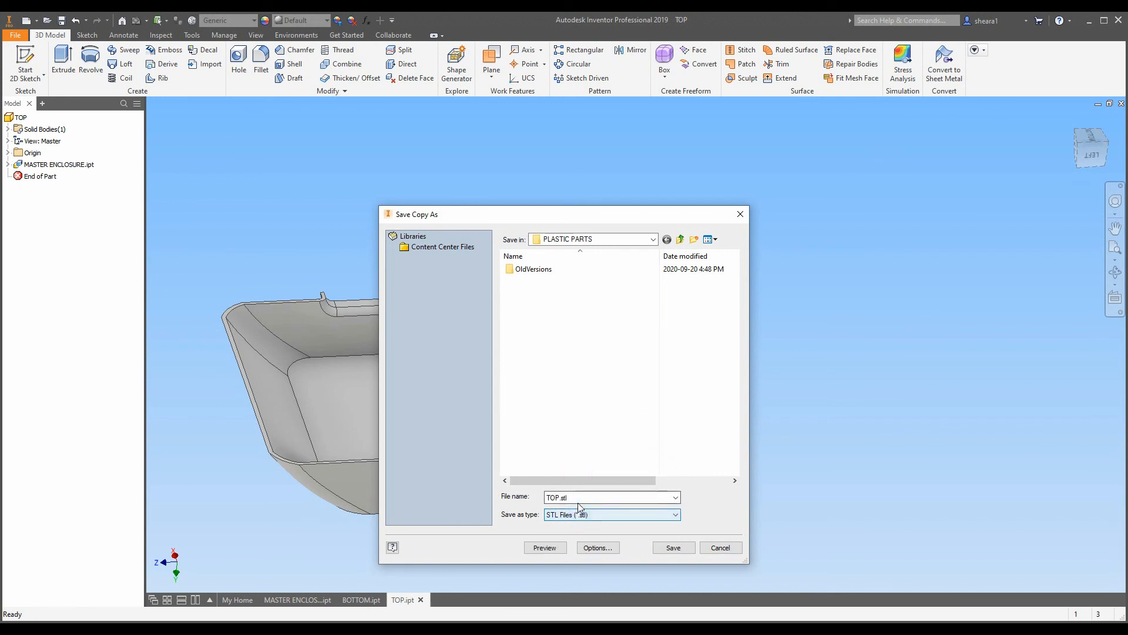
click(687, 549)
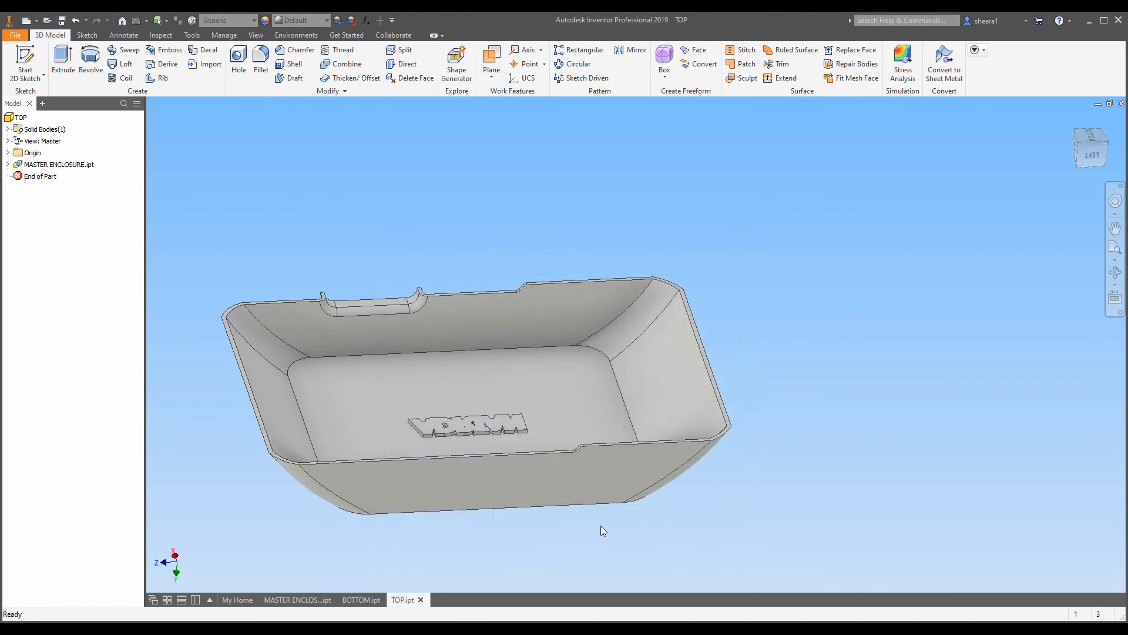
Export the BOTTOM part to the PLASTIC PARTS folder as BOTTOM.stl.
click(364, 599)
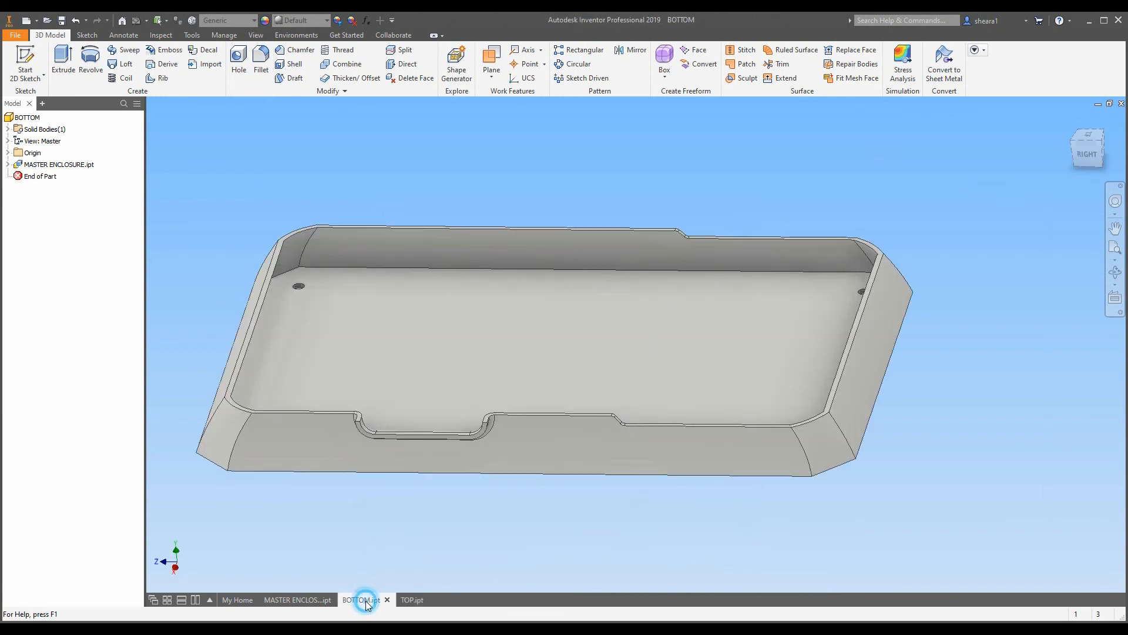
click(20, 35)
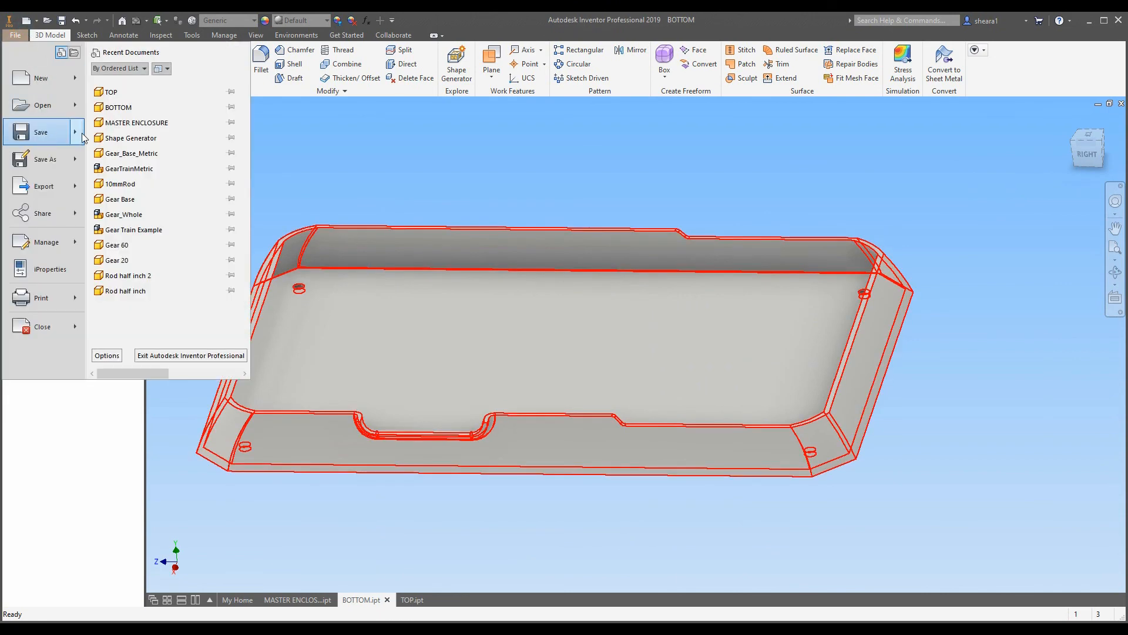
click(126, 187)
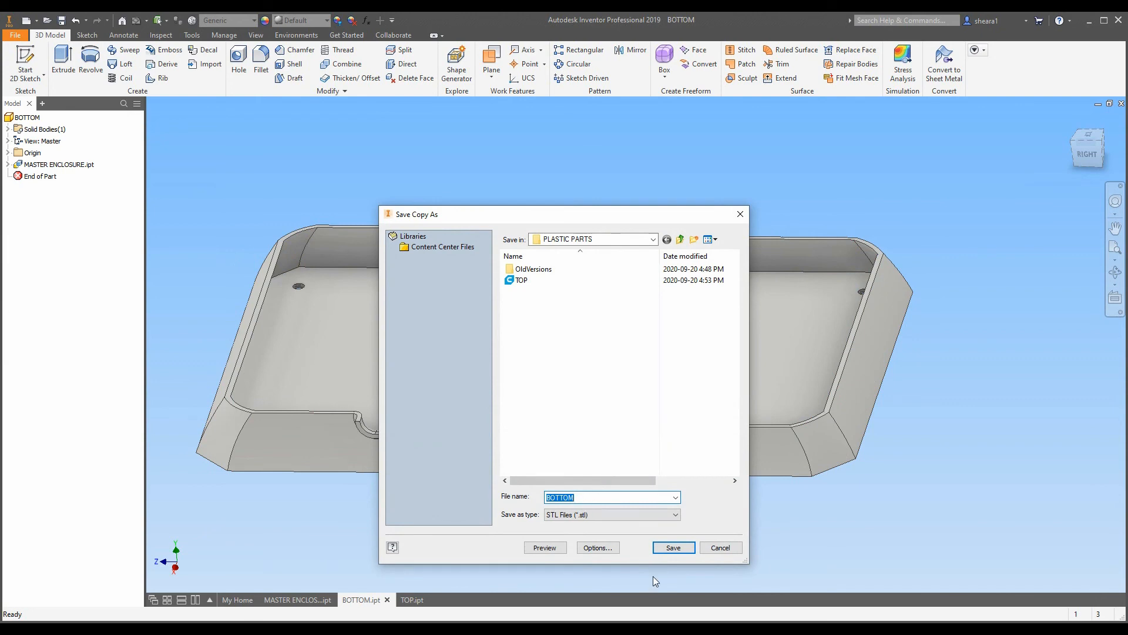
click(674, 549)
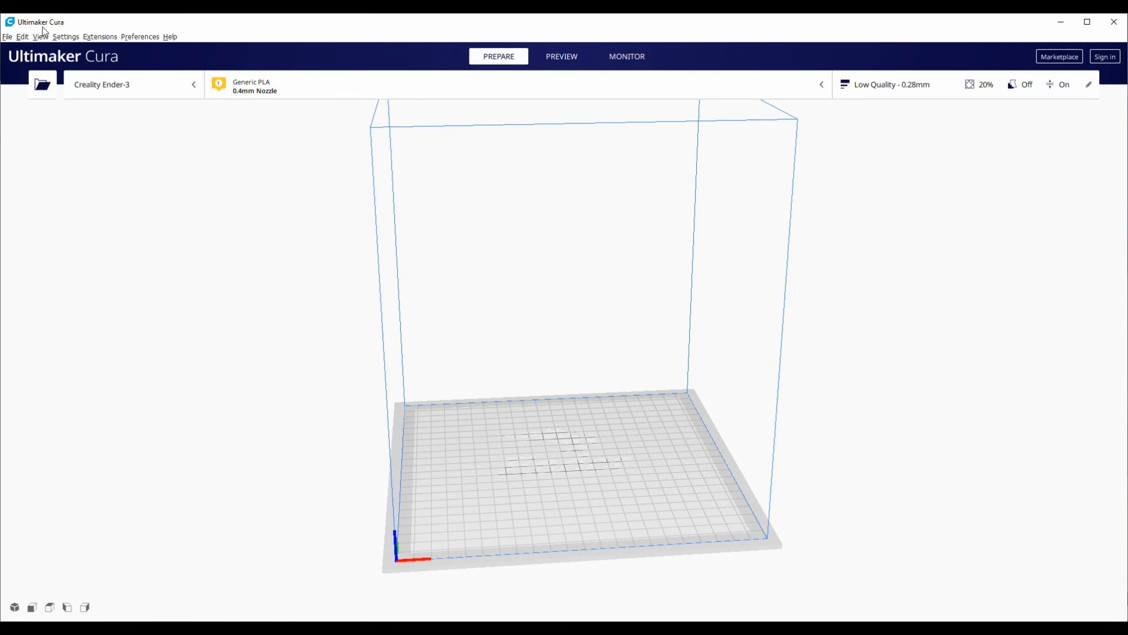
Switch to Ultimaker Cura and load BOTTOM.stl from the CAD > Workshops > PLASTIC PARTS folder.
click(42, 84)
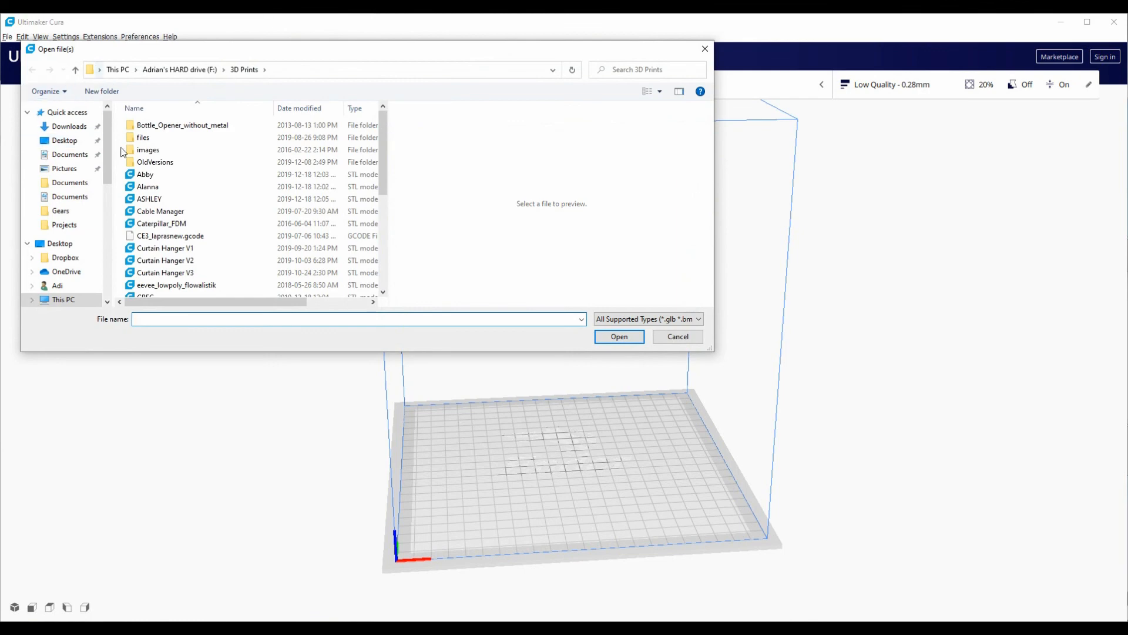
click(179, 69)
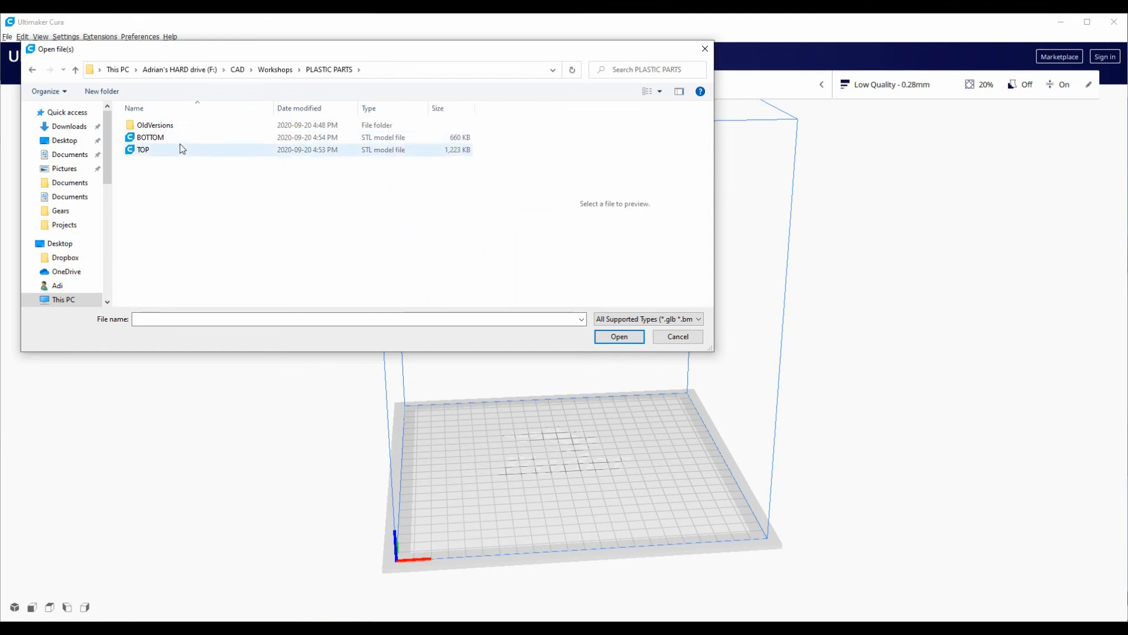
click(231, 142)
double_click(232, 141)
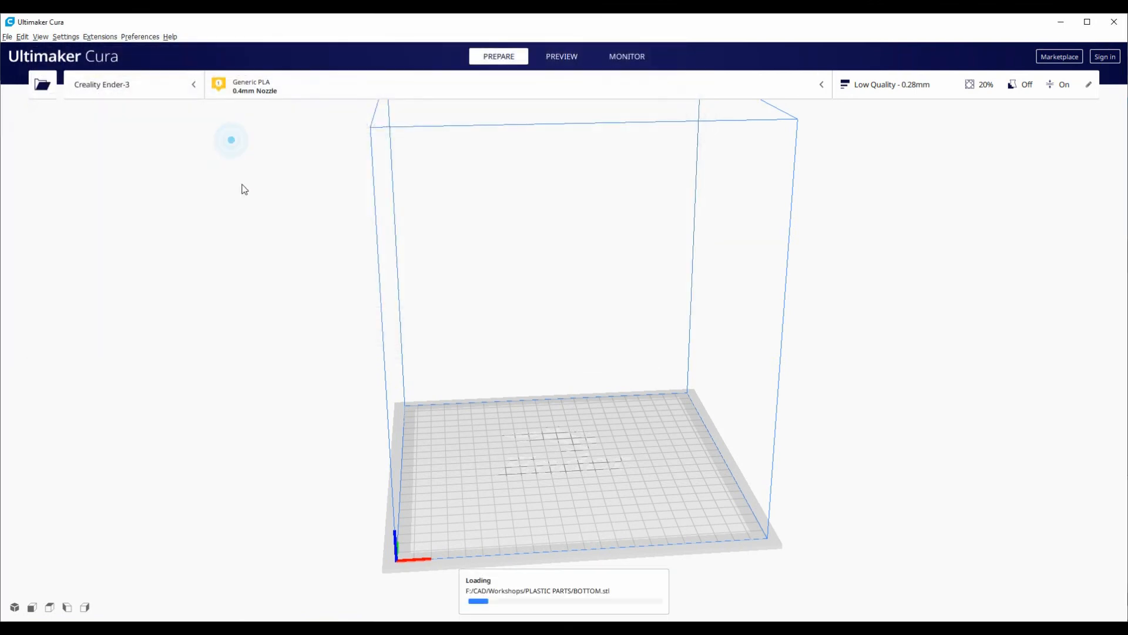
Align the BOTTOM model's flat outer face with the build plate and move the model to about X -55, Y 3 mm.
click(561, 329)
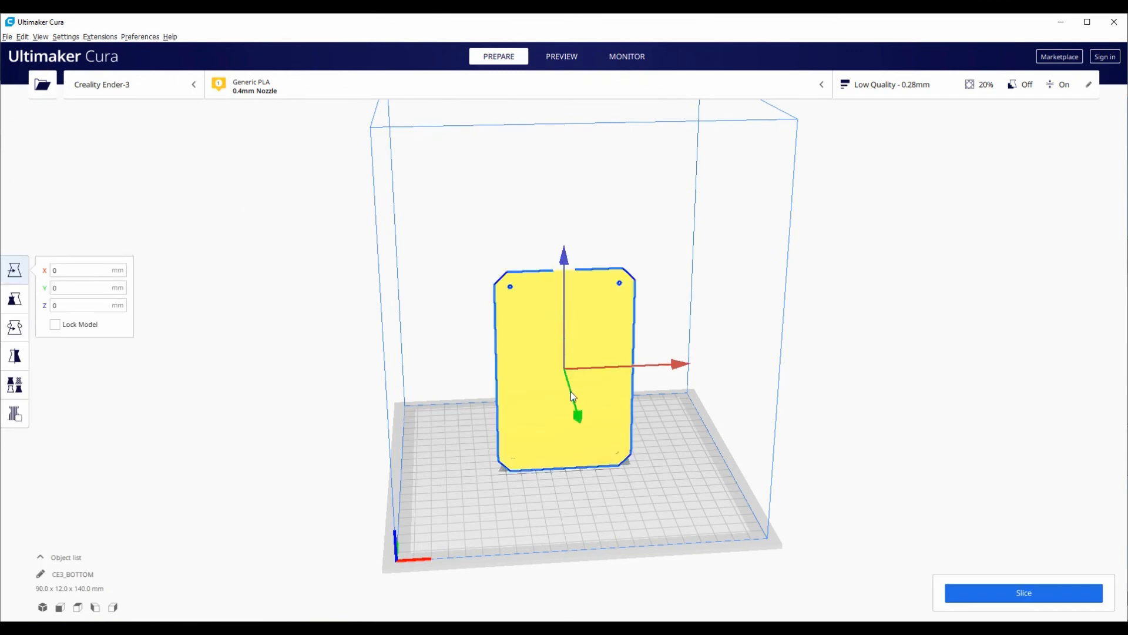
click(14, 329)
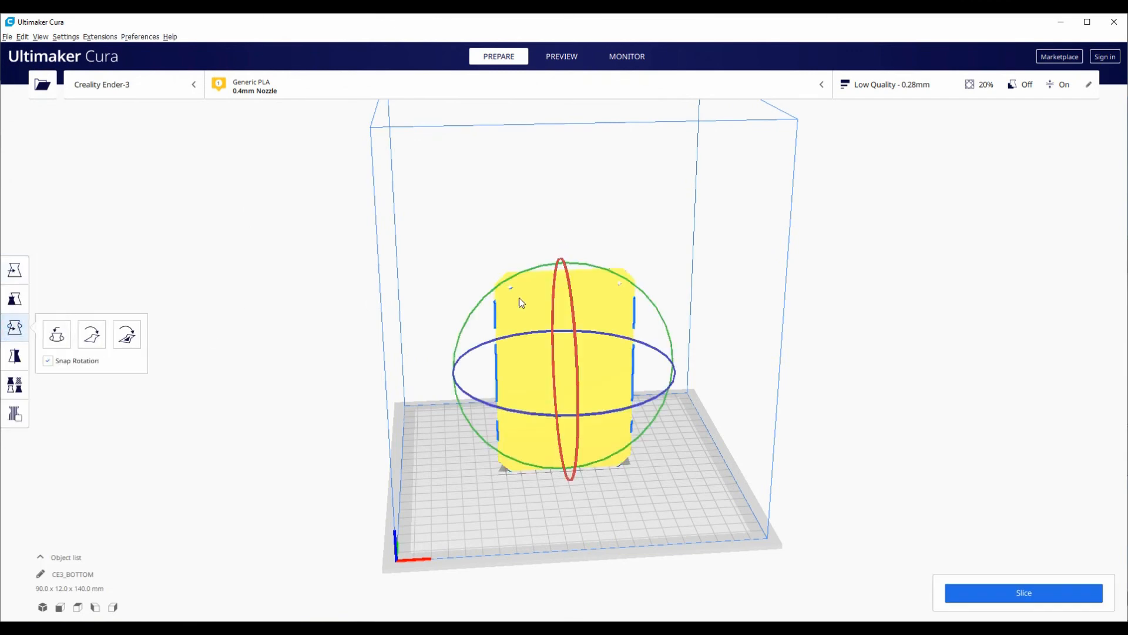
click(572, 293)
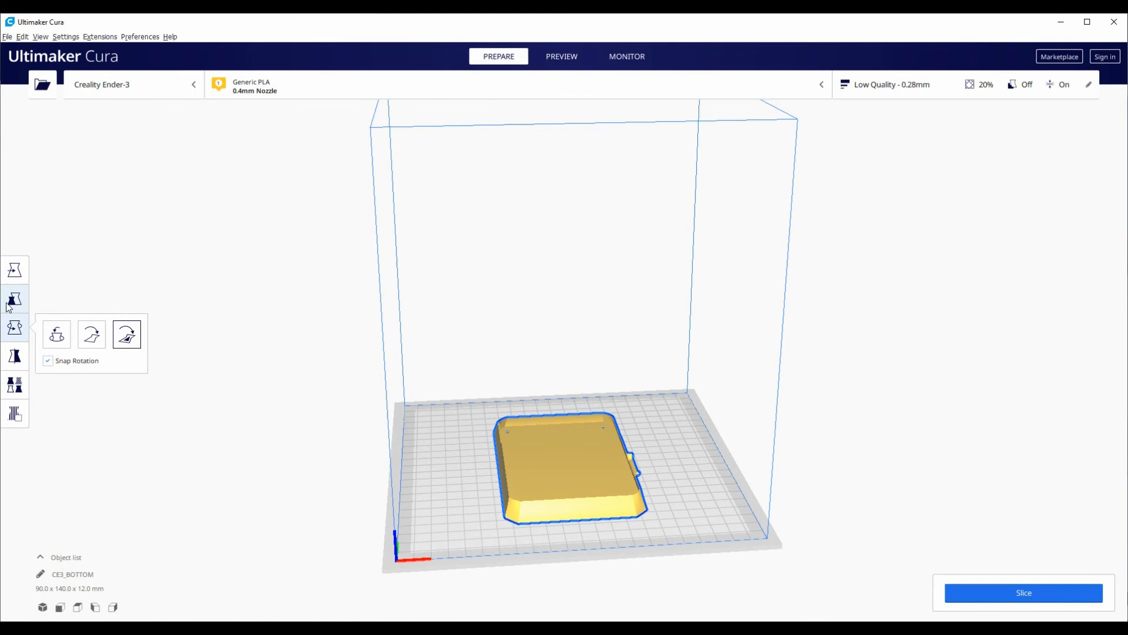
click(14, 269)
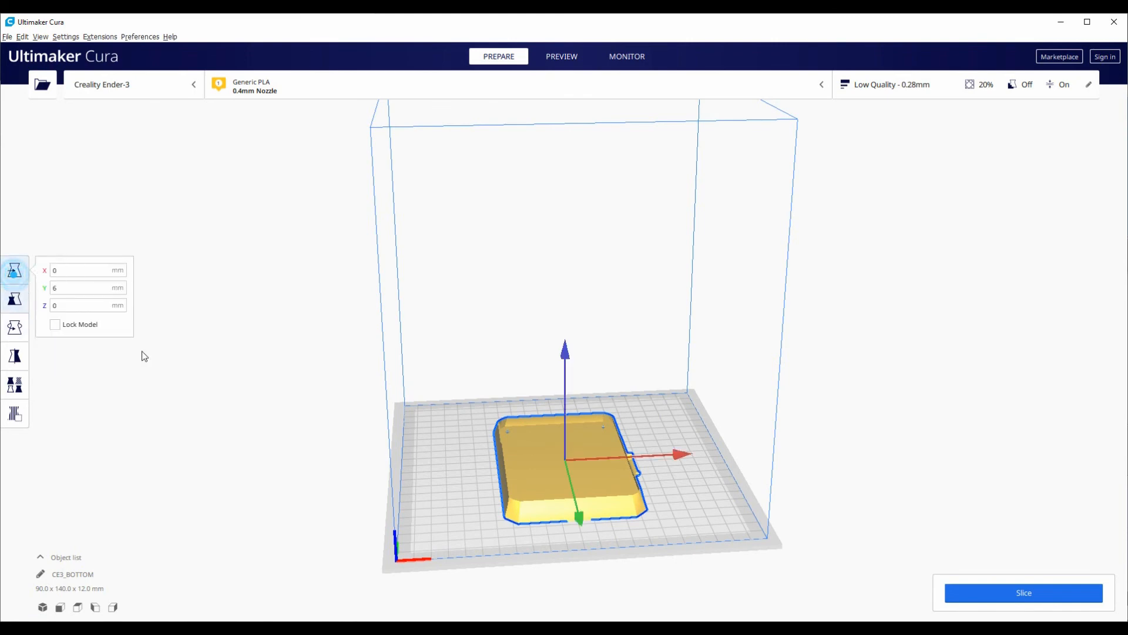
mouse_move(545, 477)
mouse_down()
mouse_move(446, 473)
mouse_move(428, 506)
mouse_move(441, 506)
mouse_up()
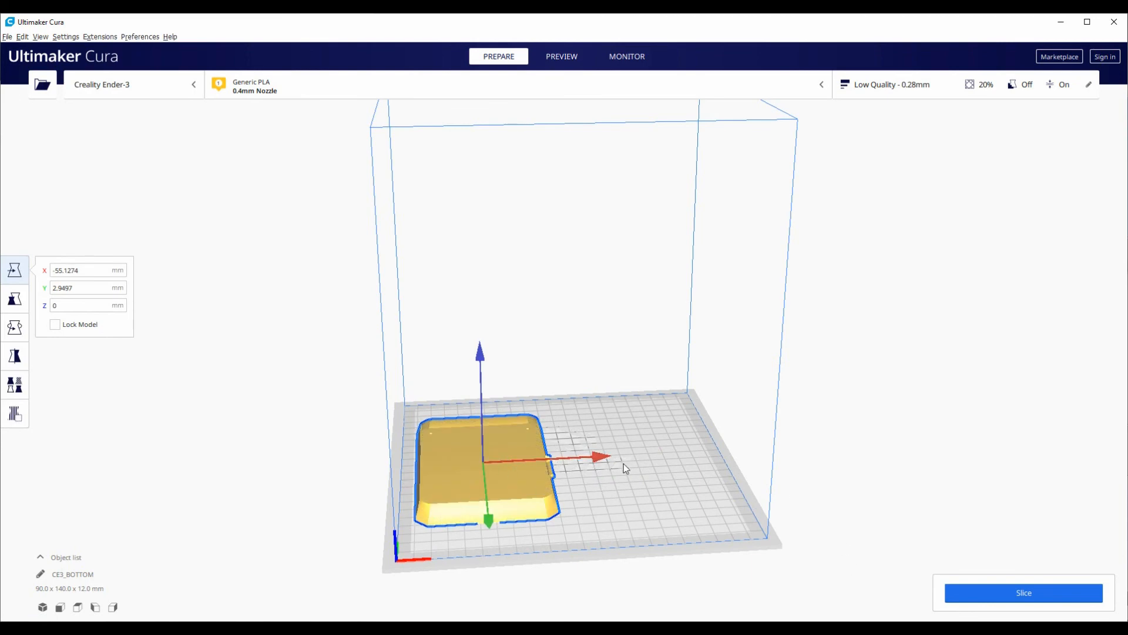
Load TOP.stl from the PLASTIC PARTS folder onto the build plate beside the BOTTOM model and select it.
middle_drag(627, 489, 612, 509)
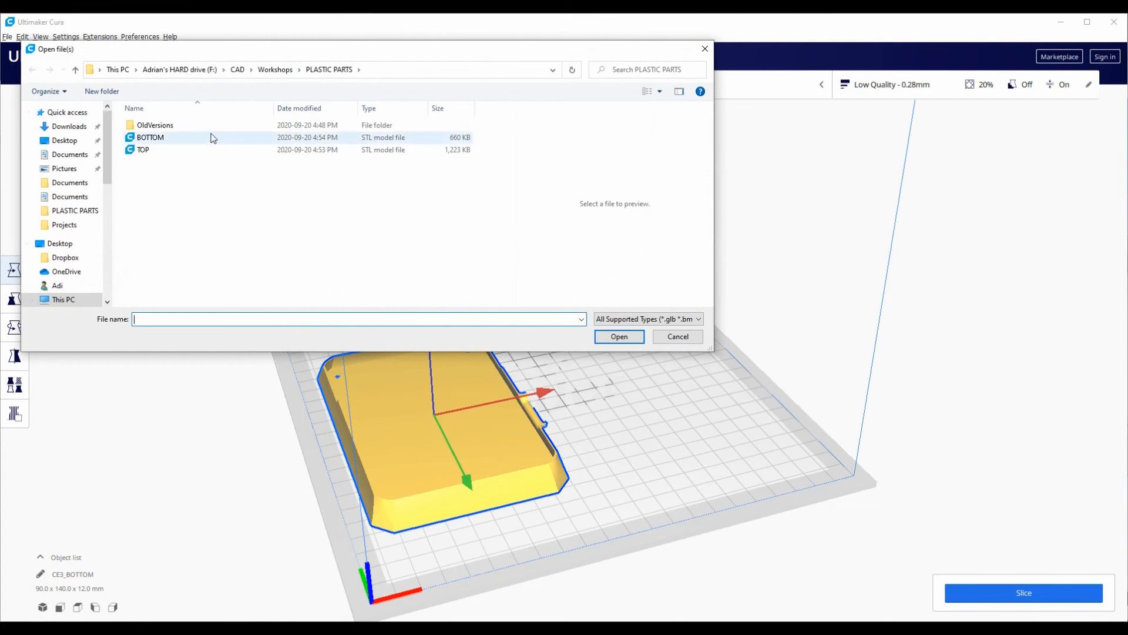
double_click(193, 149)
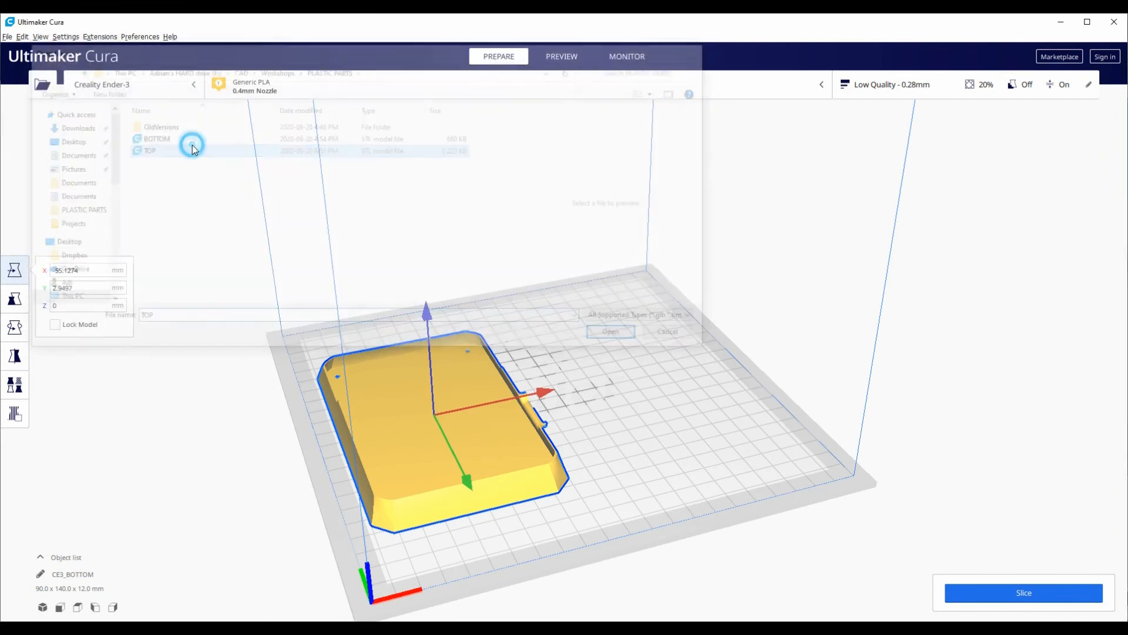
click(589, 318)
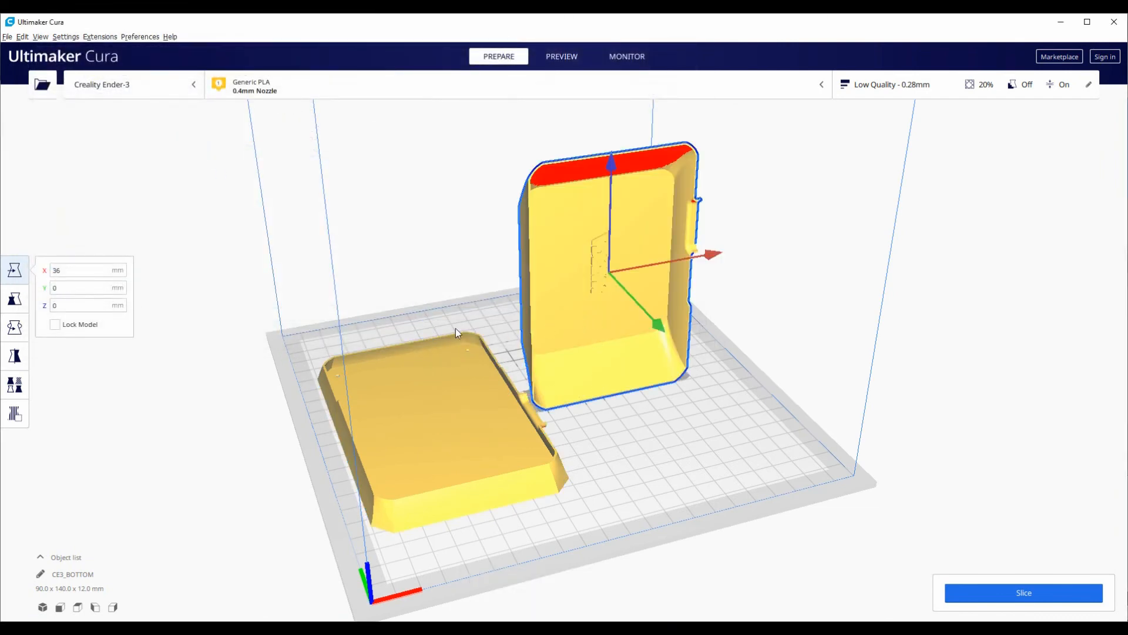
Rotate the TOP model to lie flat with its open side up and move it to about X 45, Y 13 mm.
click(26, 331)
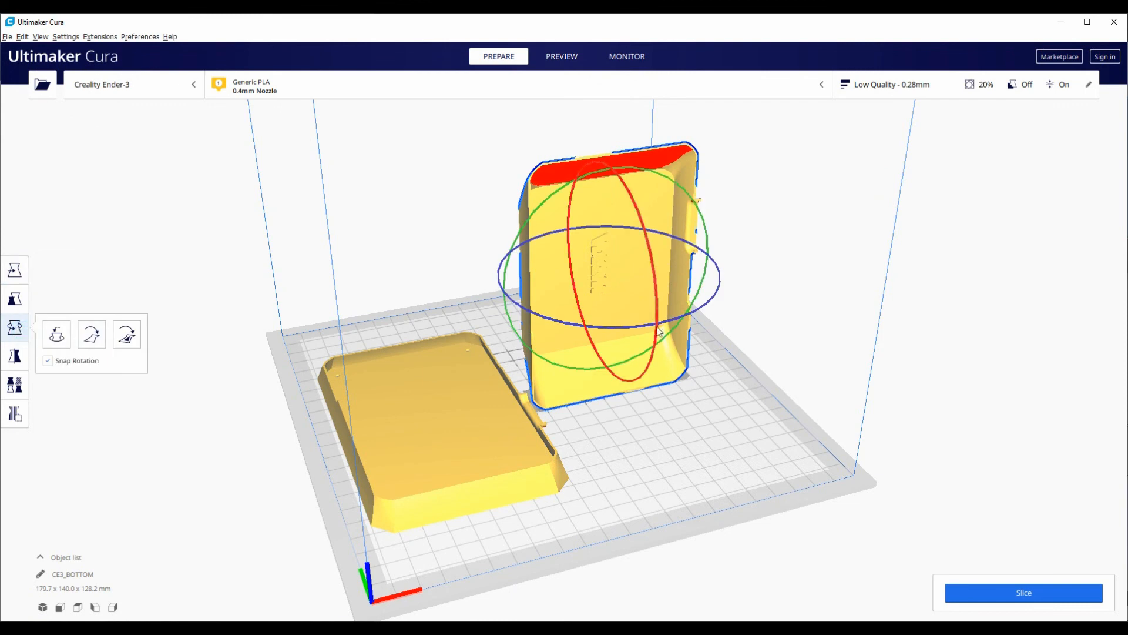
drag(657, 320, 580, 93)
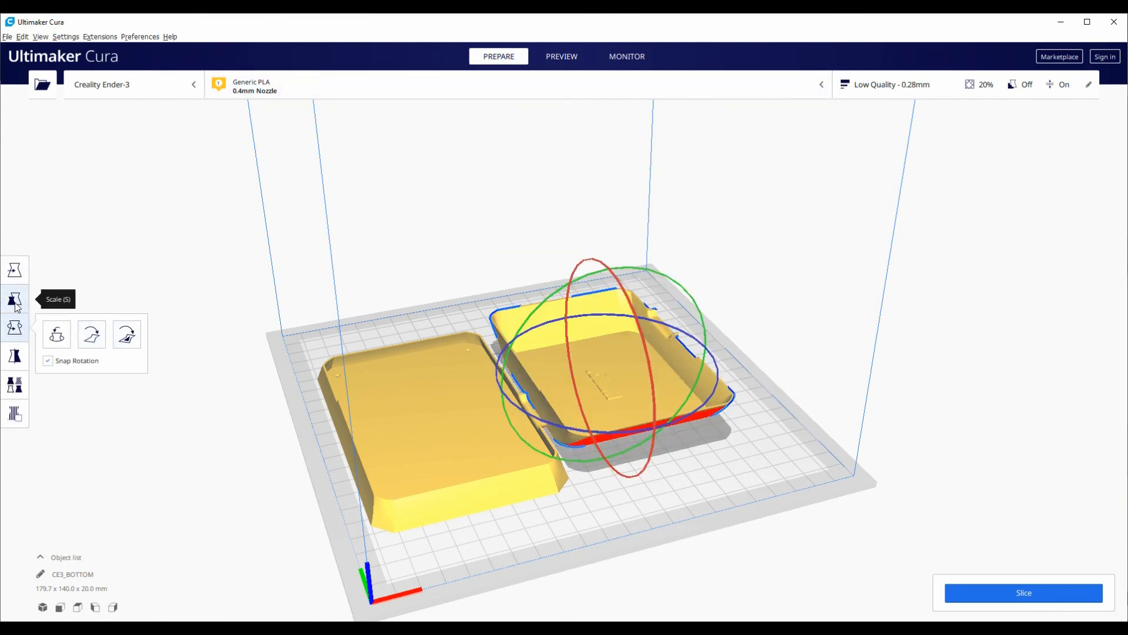
click(14, 270)
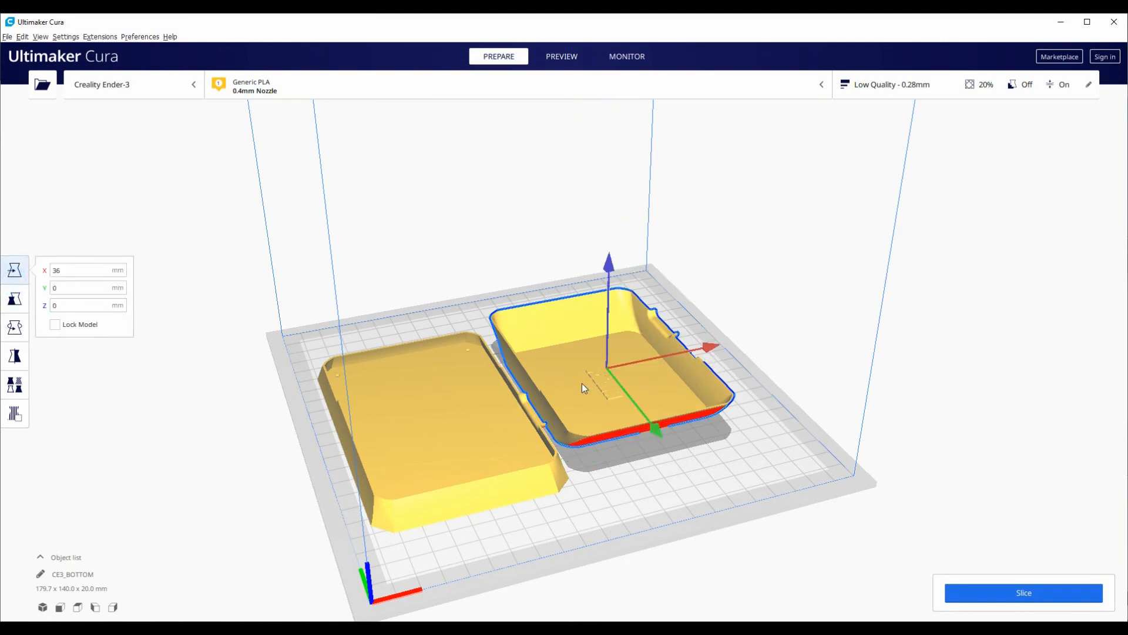
drag(581, 385, 605, 418)
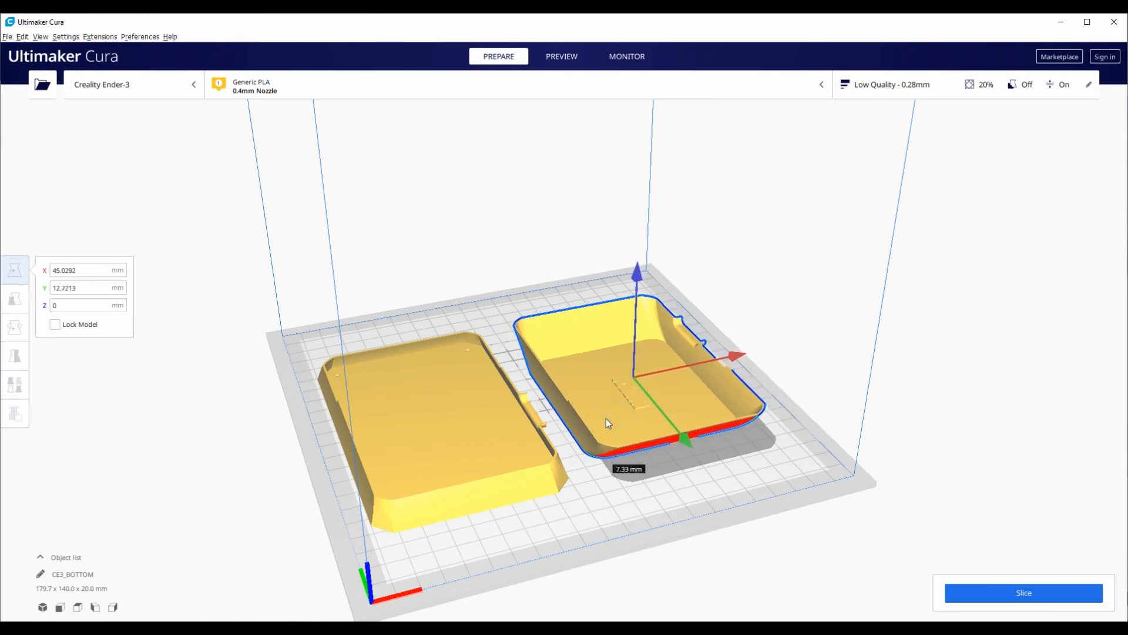
Switch the print settings to the recommended view and enable support for the TOP model's overhanging walls.
click(926, 86)
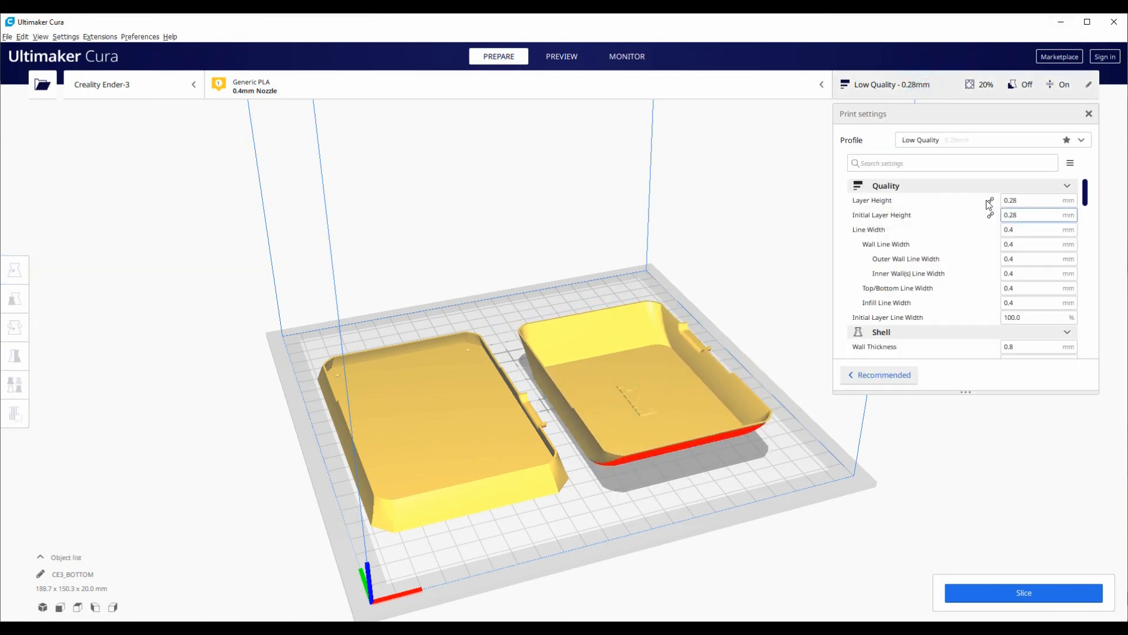
click(896, 375)
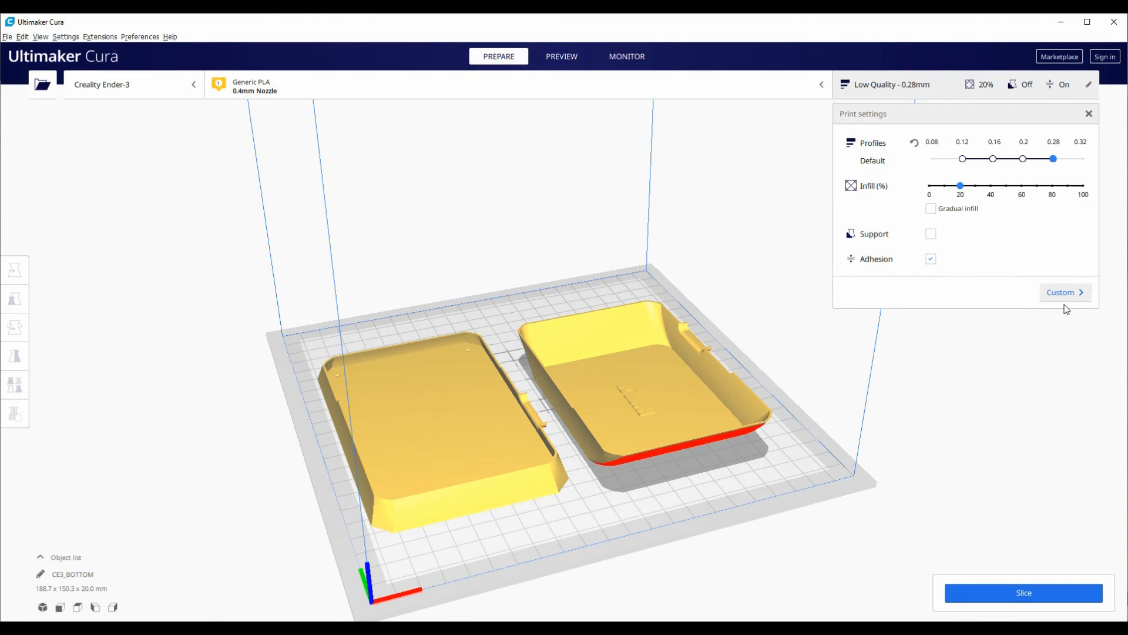
click(930, 234)
scroll(652, 493, down, 3)
scroll(645, 502, up, 7)
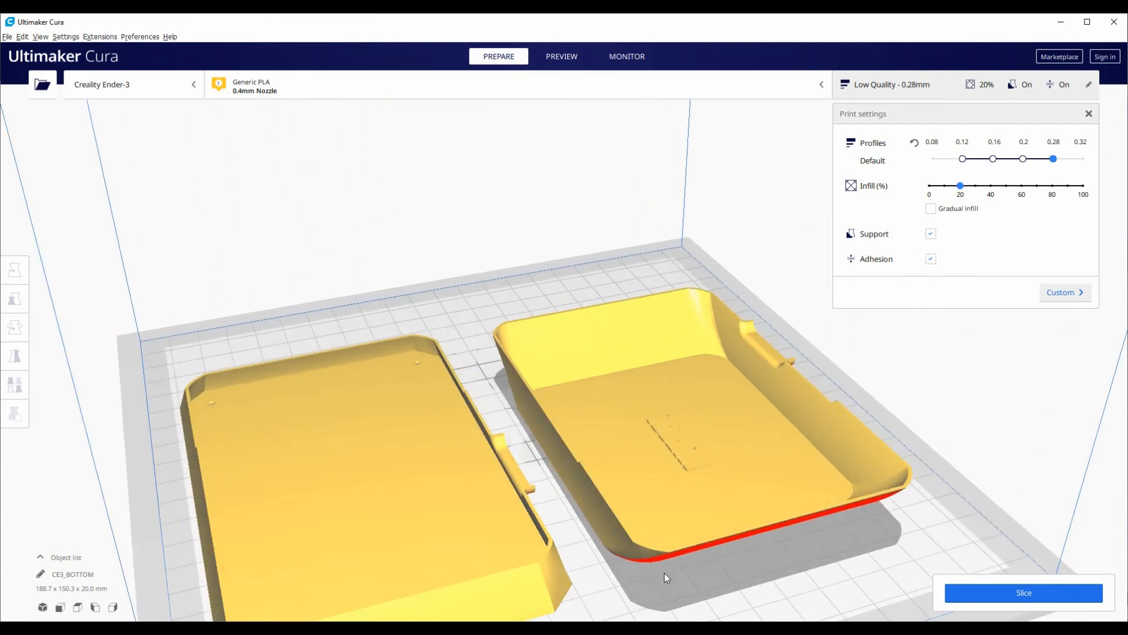
scroll(664, 564, down, 5)
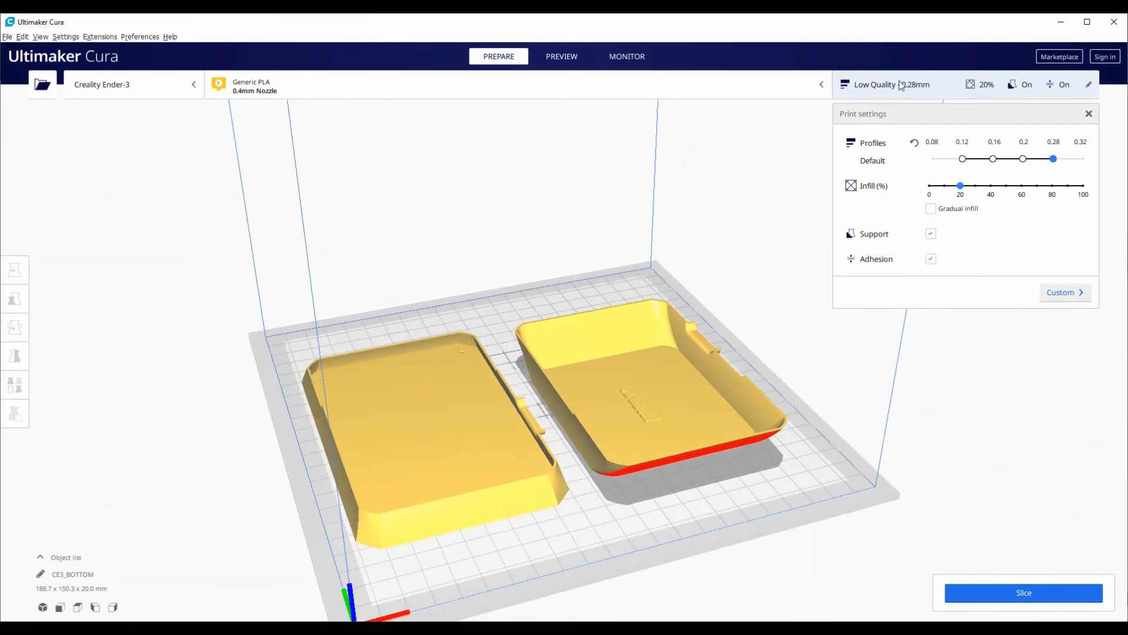
click(874, 87)
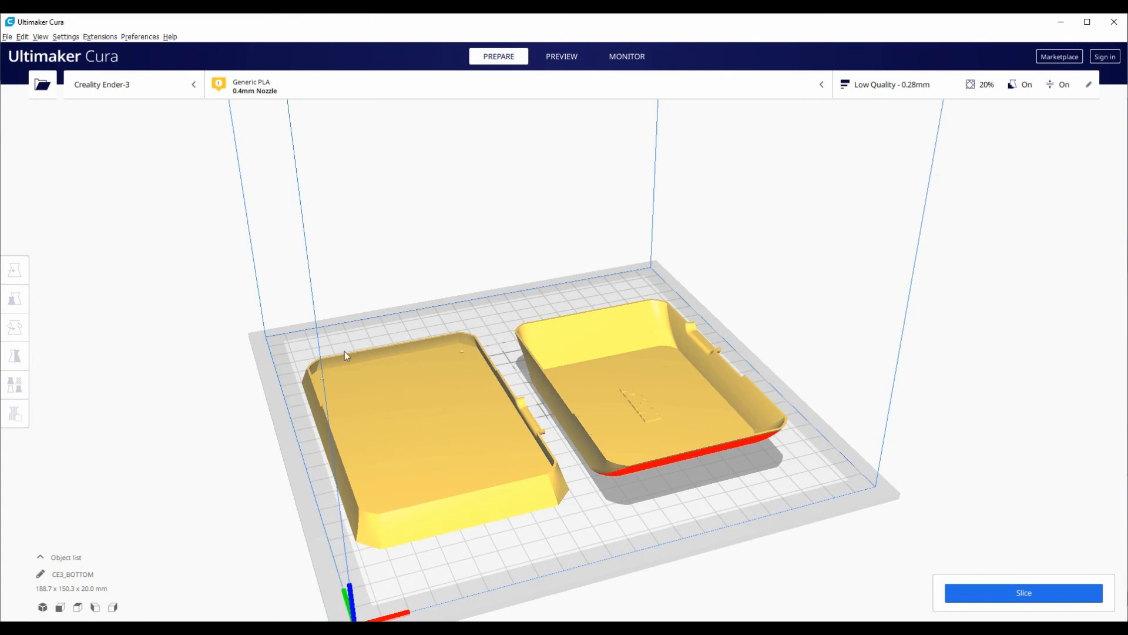
Check the placement of both enclosure halves on the build plate and slice them.
scroll(352, 347, up, 3)
scroll(426, 407, down, 5)
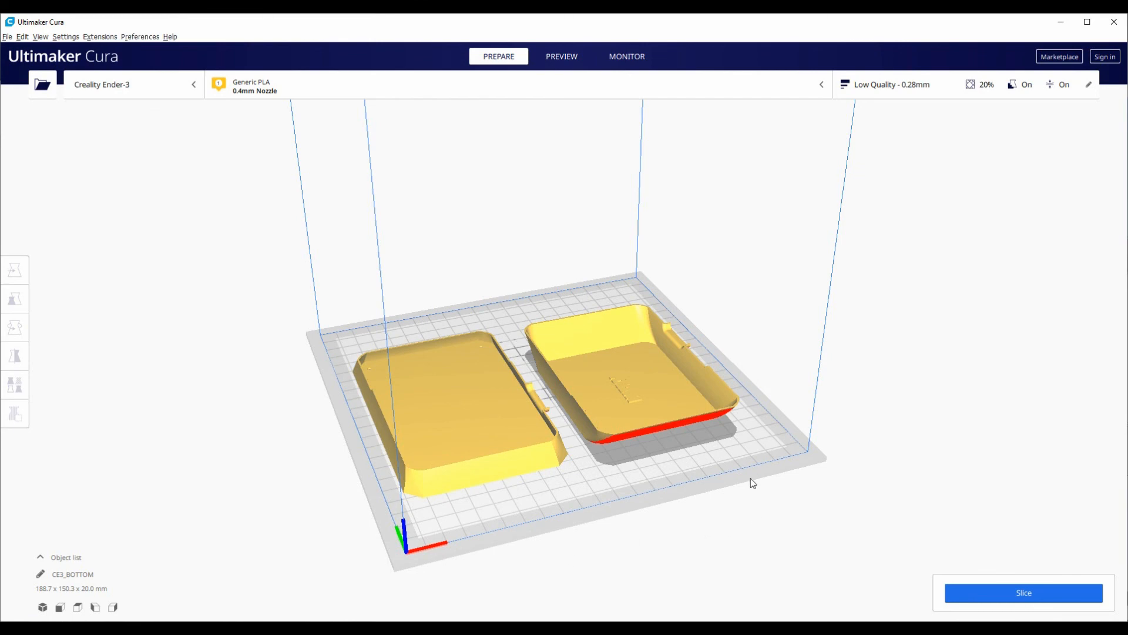
click(987, 596)
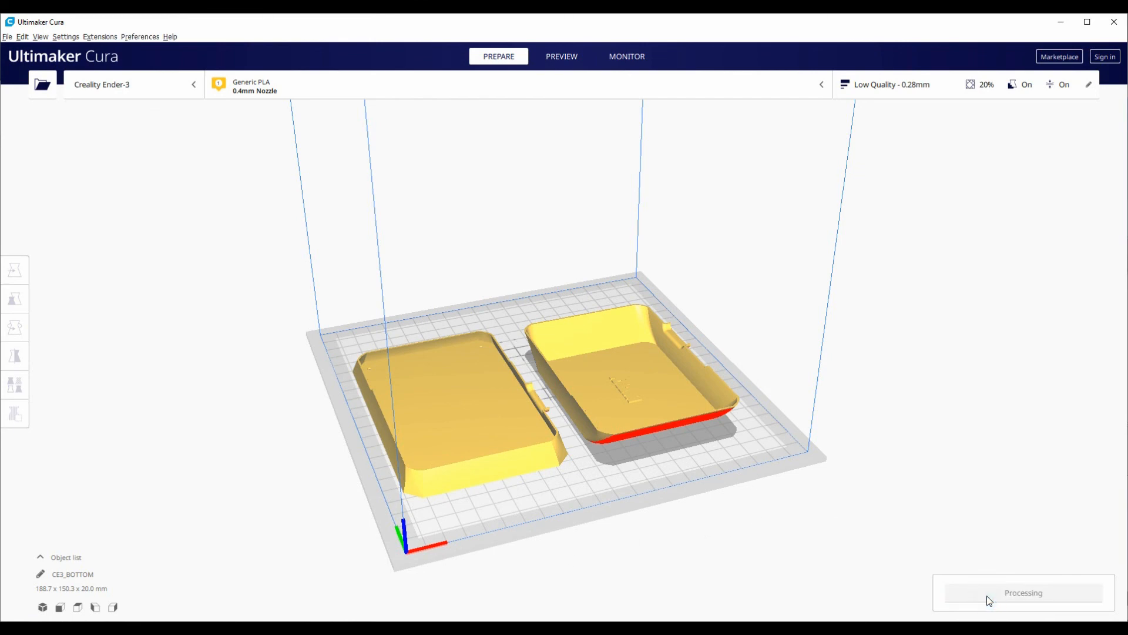